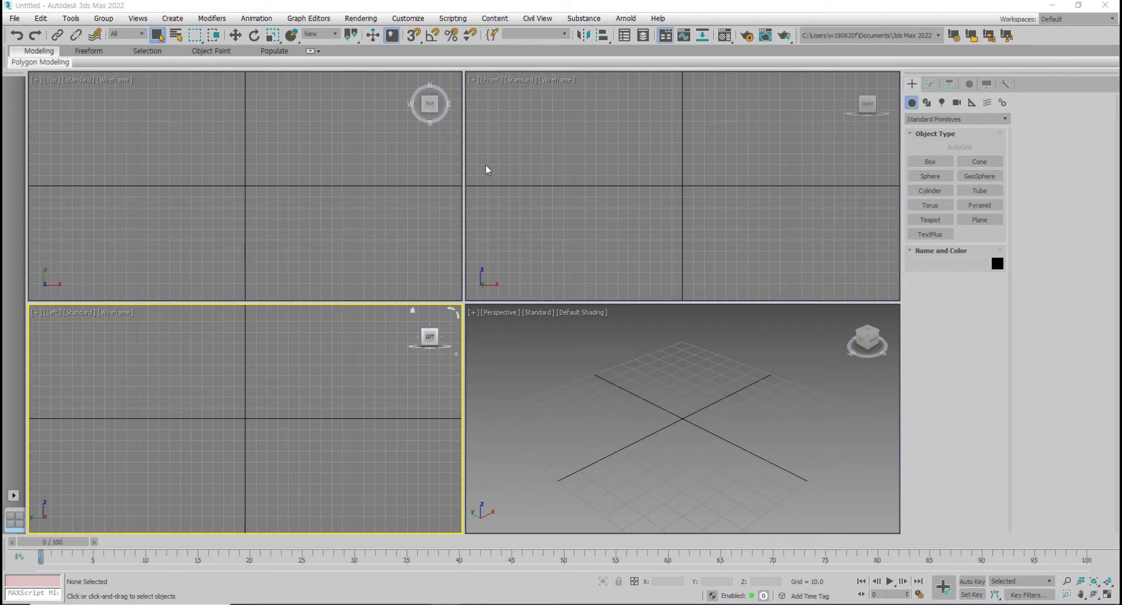
pyautogui.click(403, 205)
pyautogui.click(485, 238)
pyautogui.click(312, 271)
pyautogui.click(362, 356)
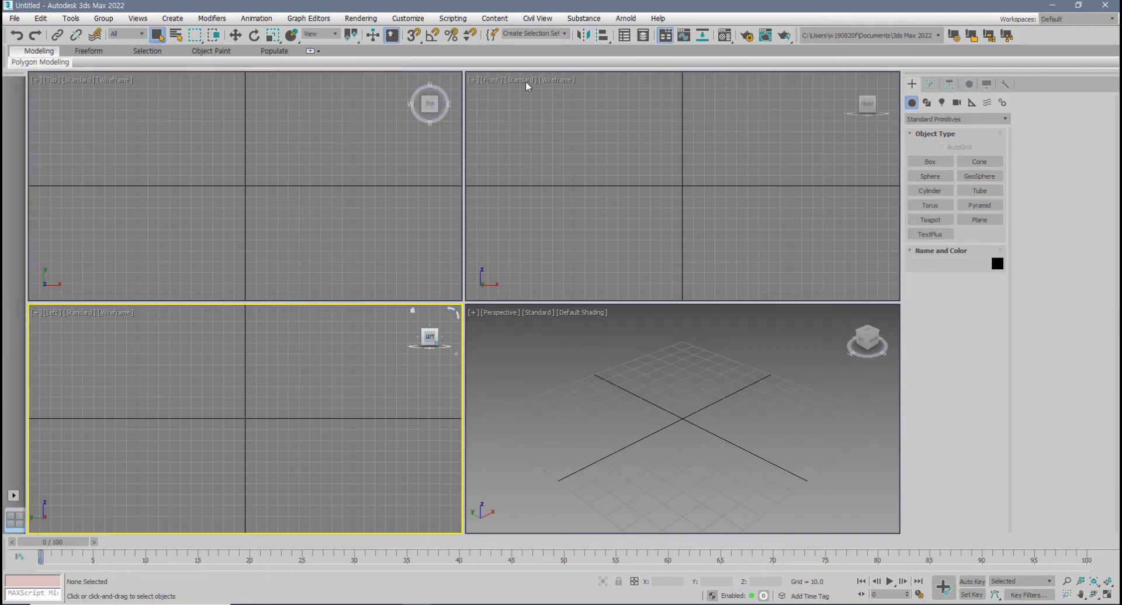
# - Apply the Max.Legacy default settings together with the ame-light user interface scheme and acknowledge the notice
pyautogui.click(413, 22)
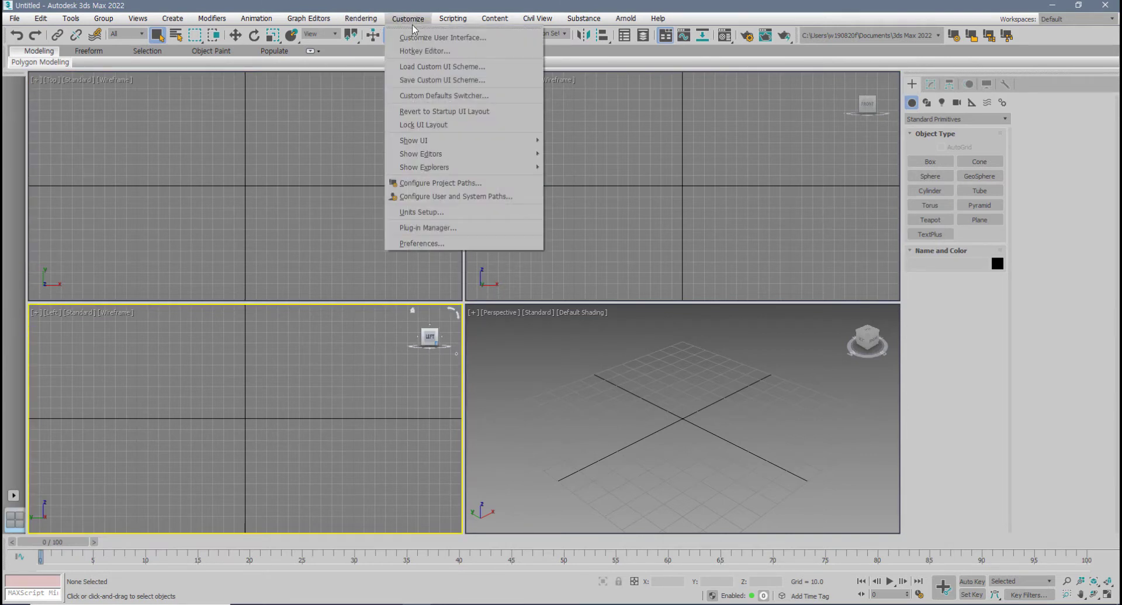
pyautogui.click(433, 97)
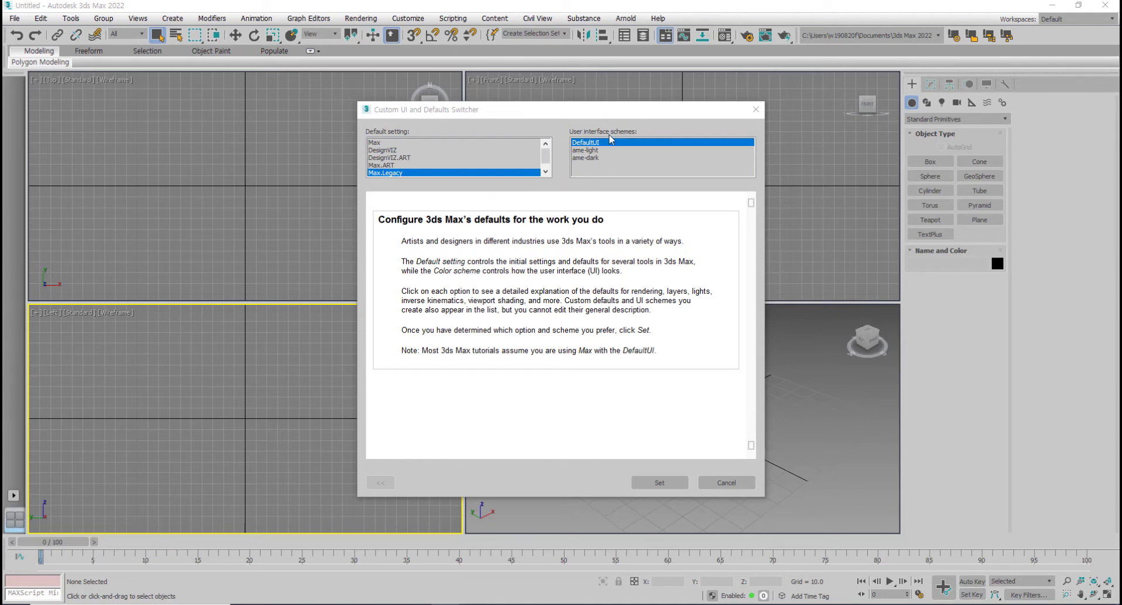
pyautogui.click(586, 150)
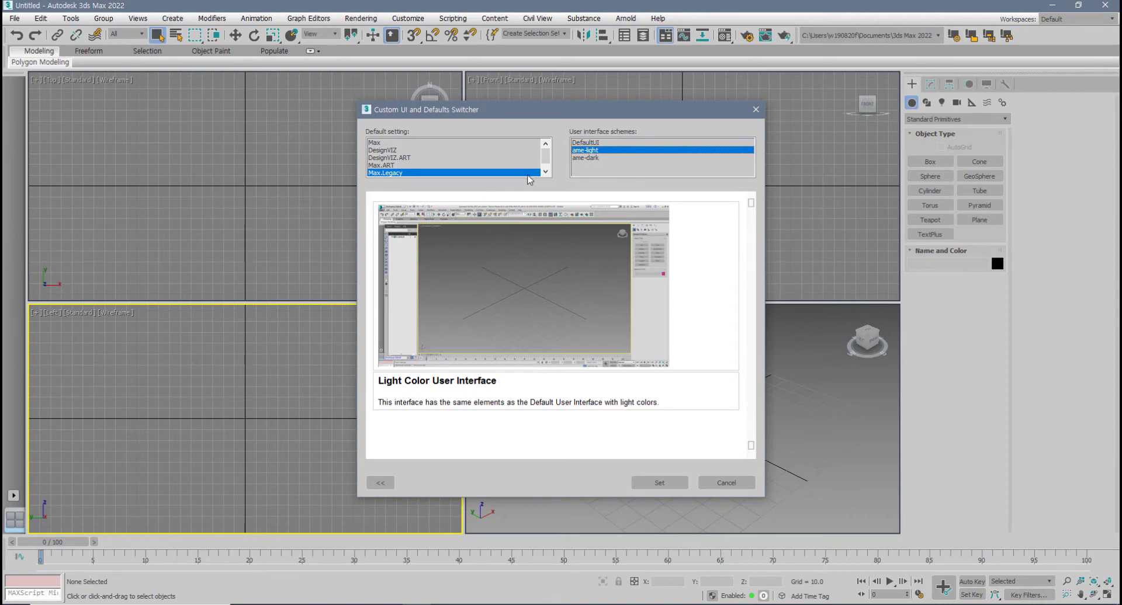
pyautogui.click(387, 143)
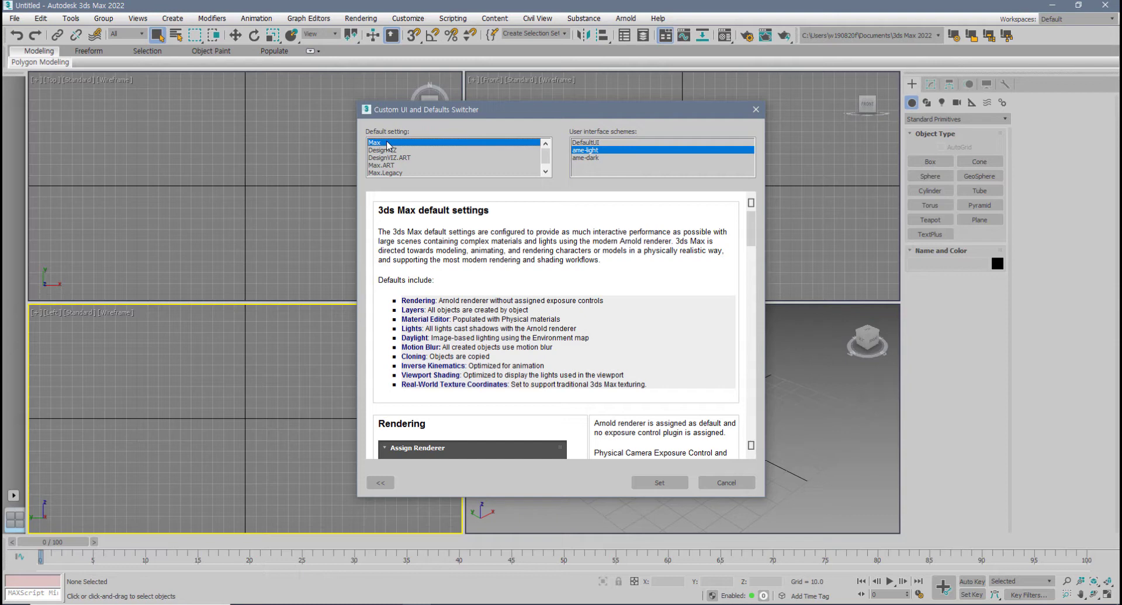
pyautogui.click(395, 173)
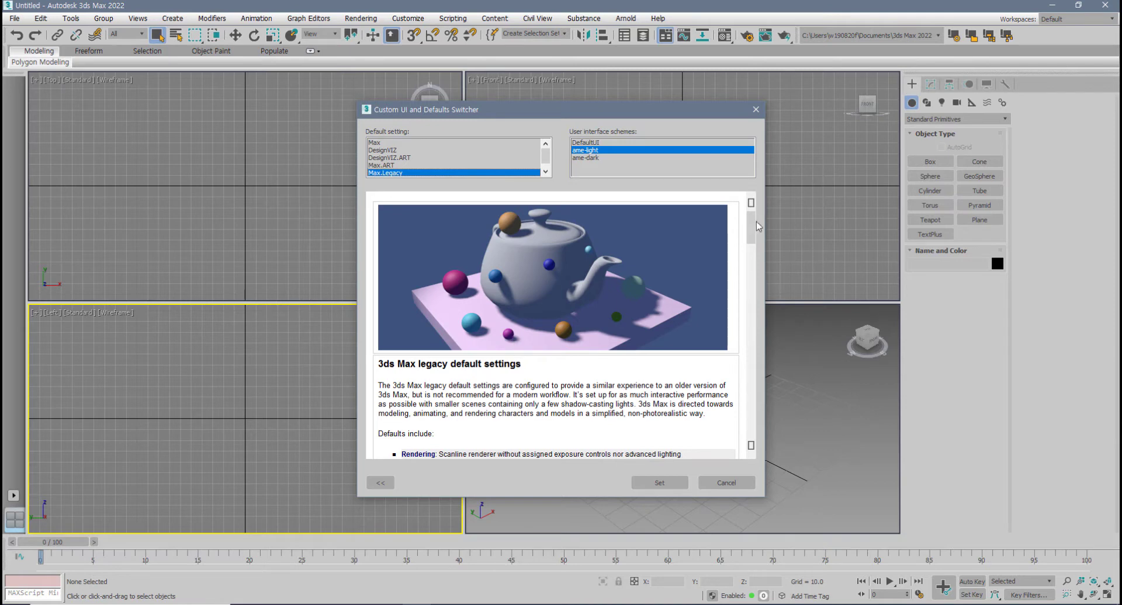
pyautogui.moveTo(752, 220); pyautogui.dragTo(756, 259)
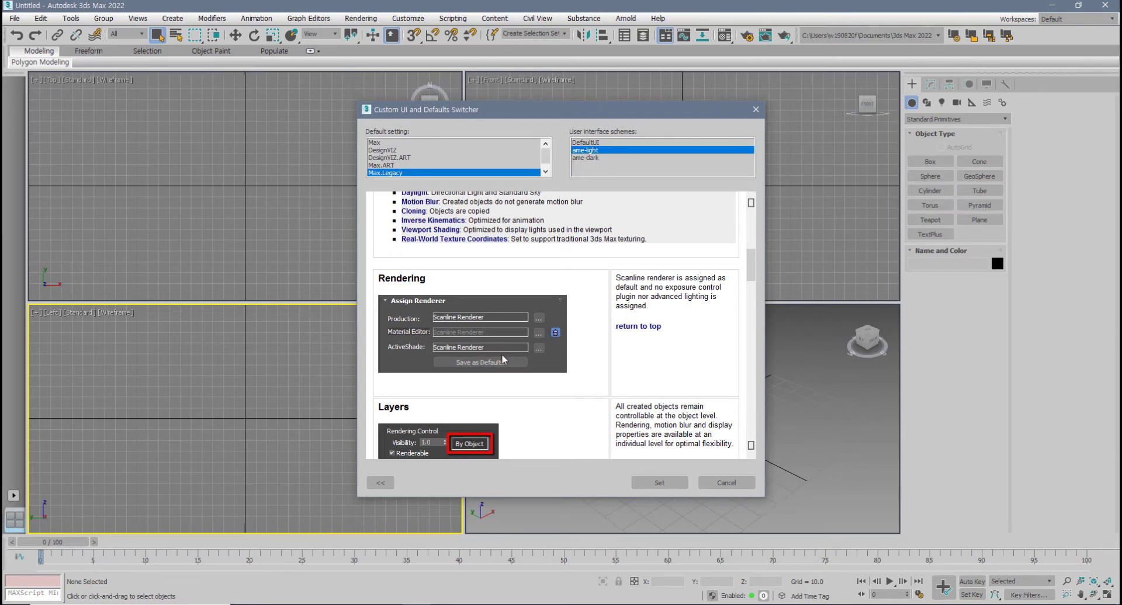
pyautogui.moveTo(756, 271); pyautogui.dragTo(757, 315)
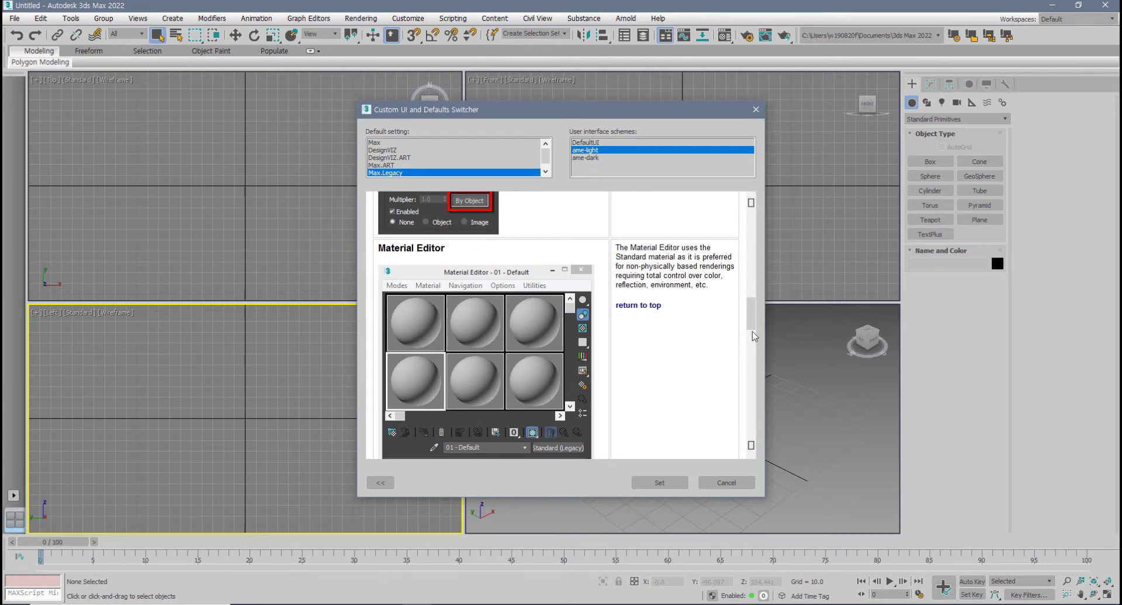
pyautogui.moveTo(752, 330); pyautogui.dragTo(761, 443)
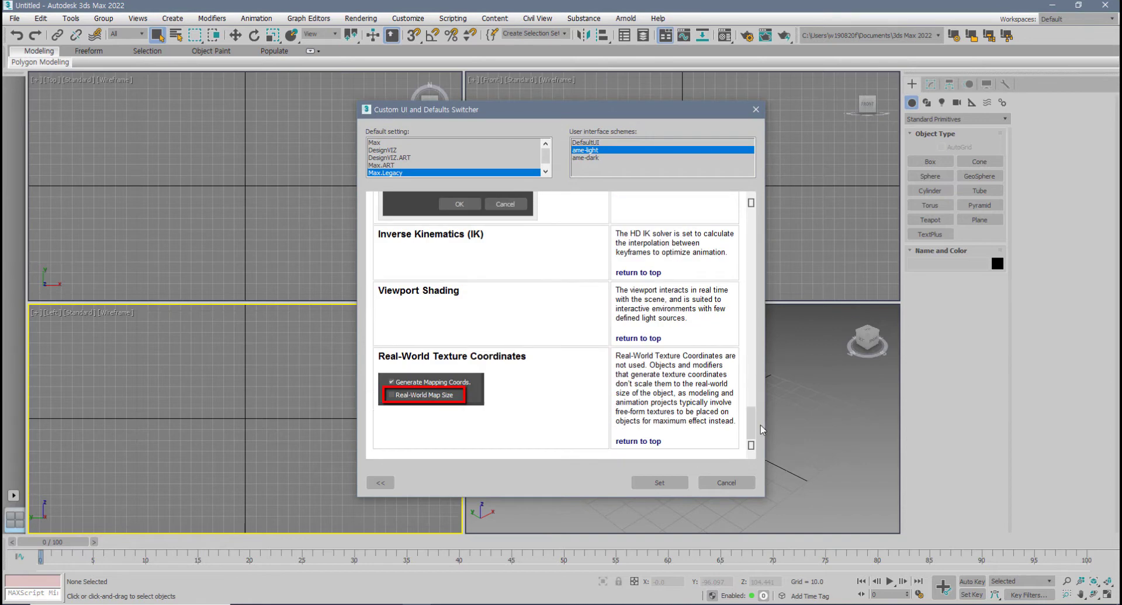
pyautogui.click(659, 483)
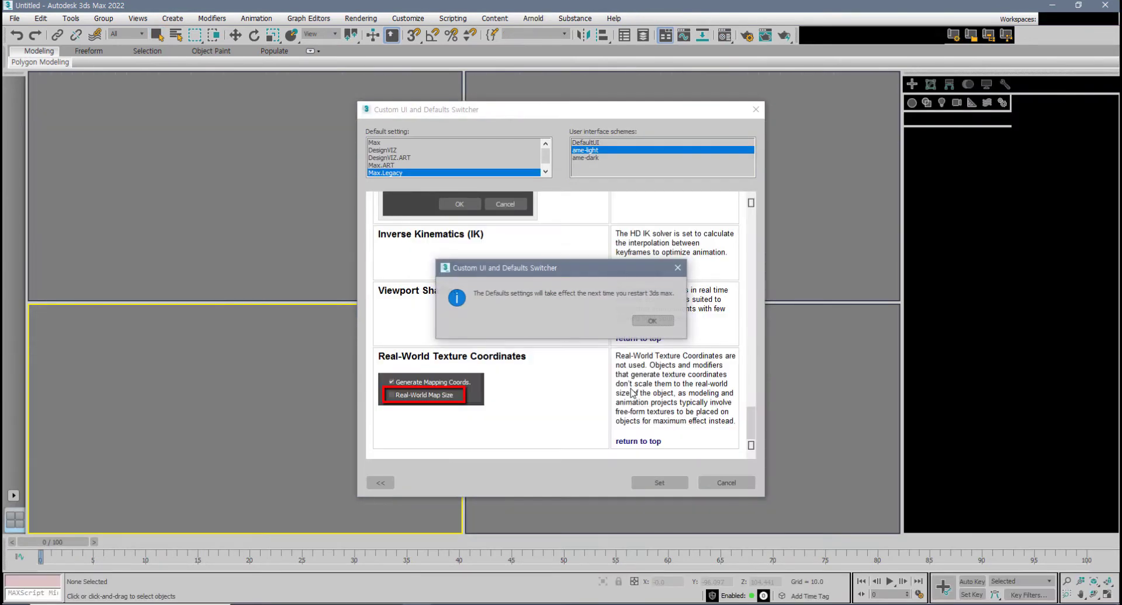
pyautogui.click(661, 323)
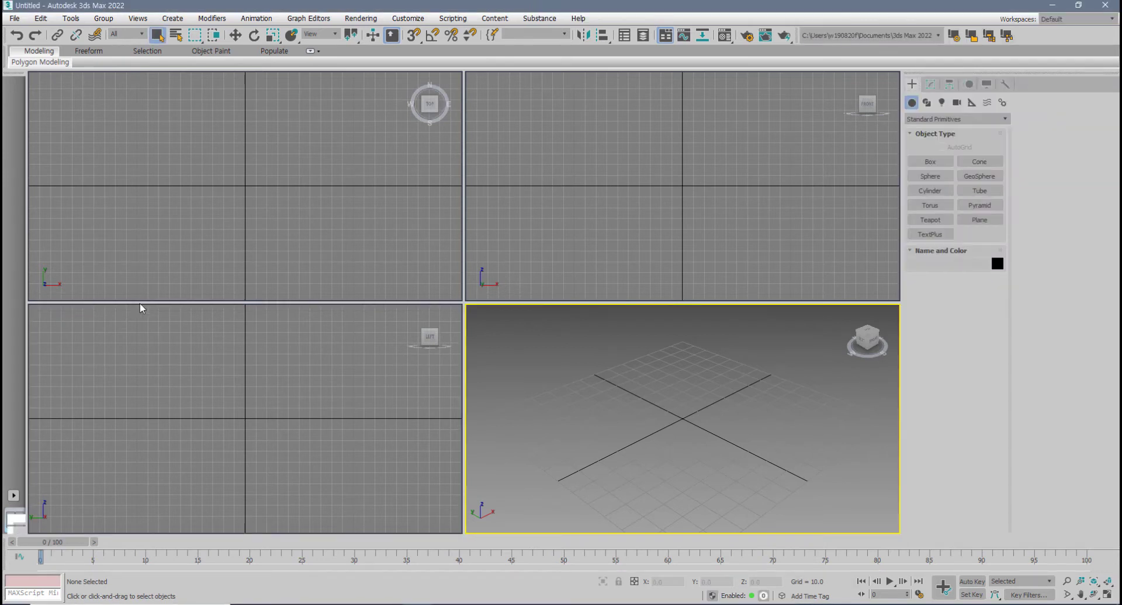
pyautogui.click(389, 432)
pyautogui.click(577, 229)
pyautogui.click(301, 250)
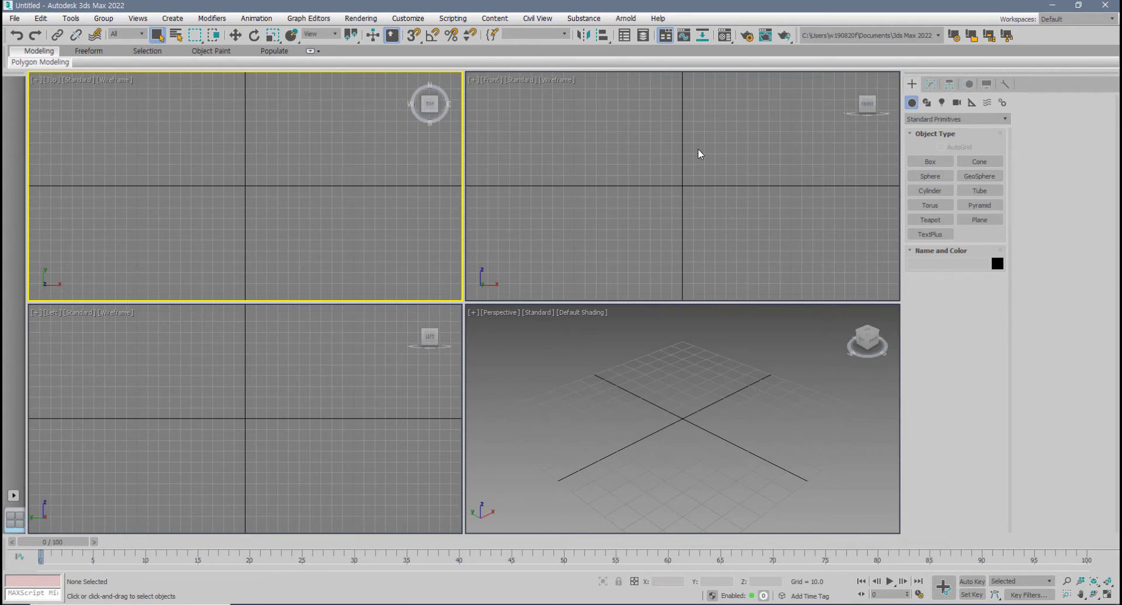
# - Check which production renderer is assigned in Render Setup and look through the available renderers, leaving the assignment as is
pyautogui.click(750, 40)
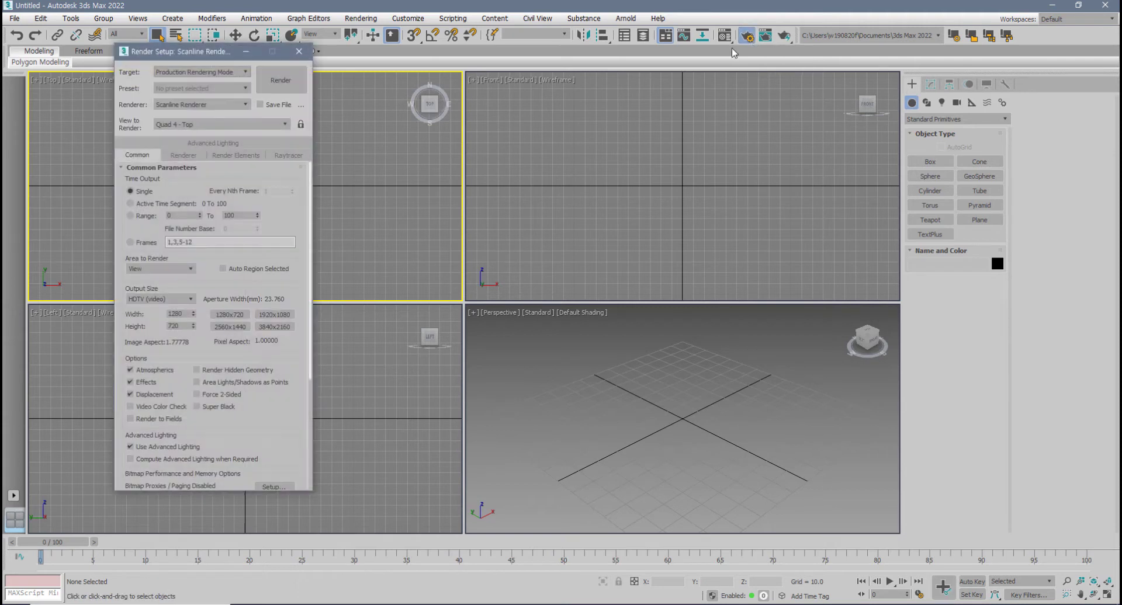
pyautogui.click(201, 104)
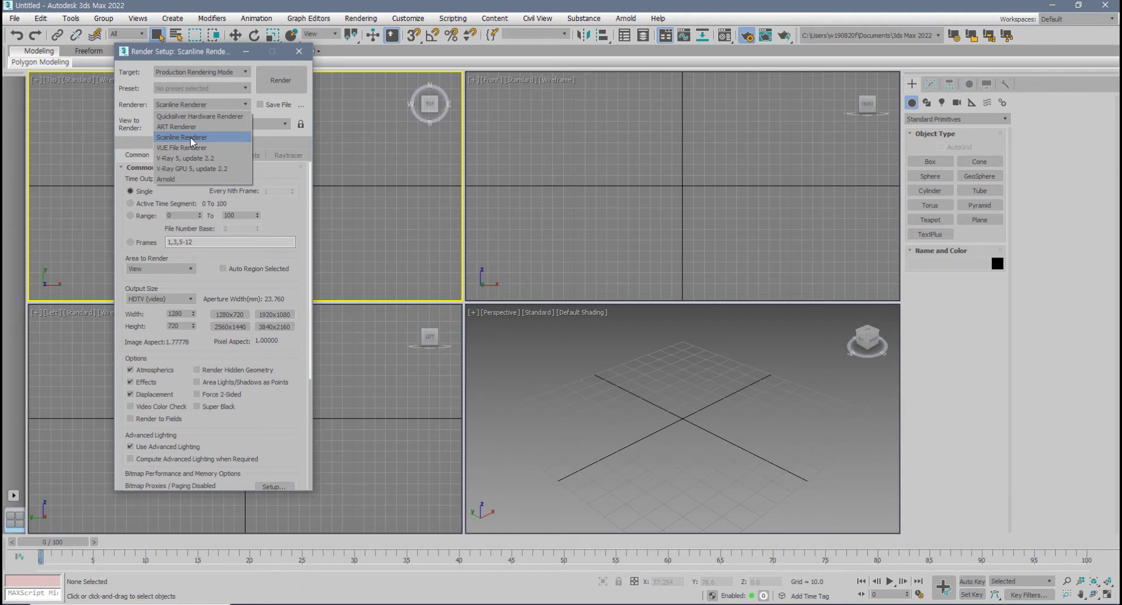
pyautogui.click(304, 52)
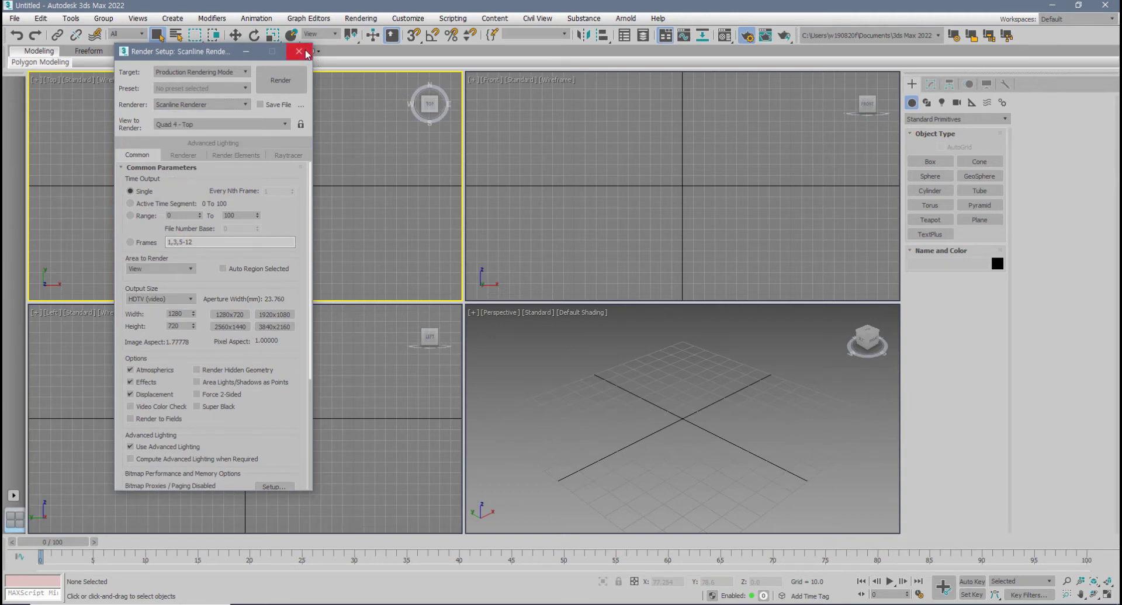
pyautogui.click(300, 52)
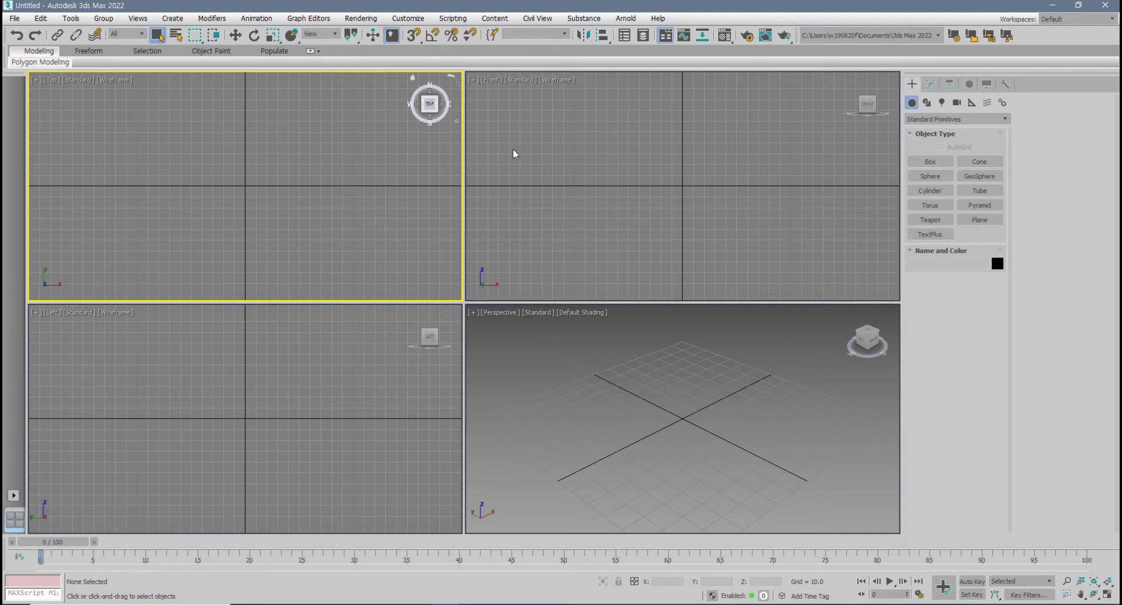
# - Review the system unit scale and the display unit scale in Units Setup, accepting the existing settings
pyautogui.click(407, 19)
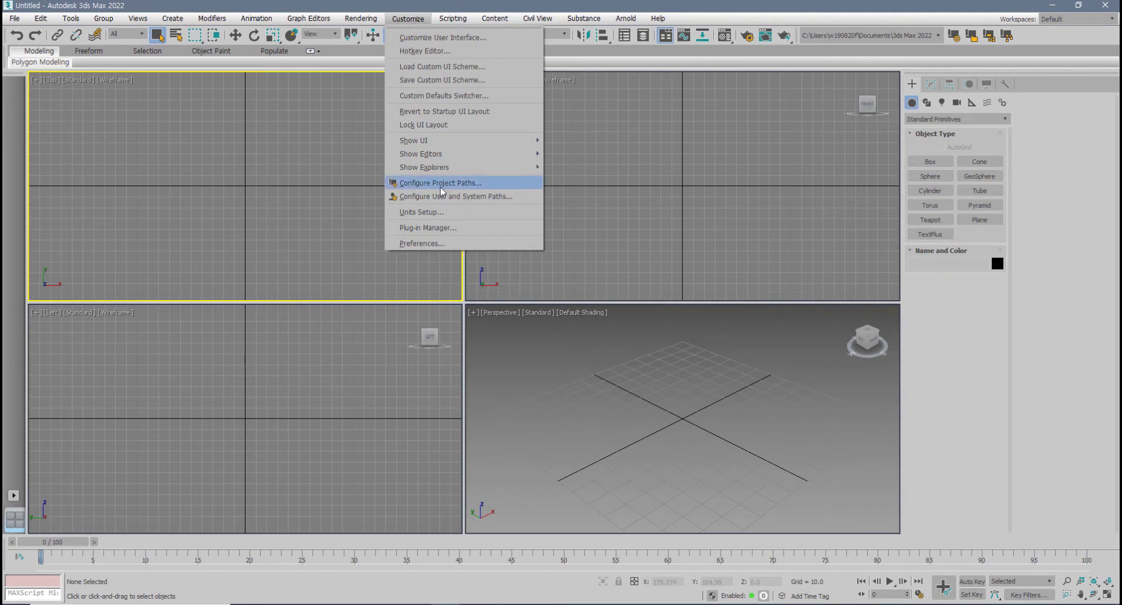
pyautogui.click(457, 214)
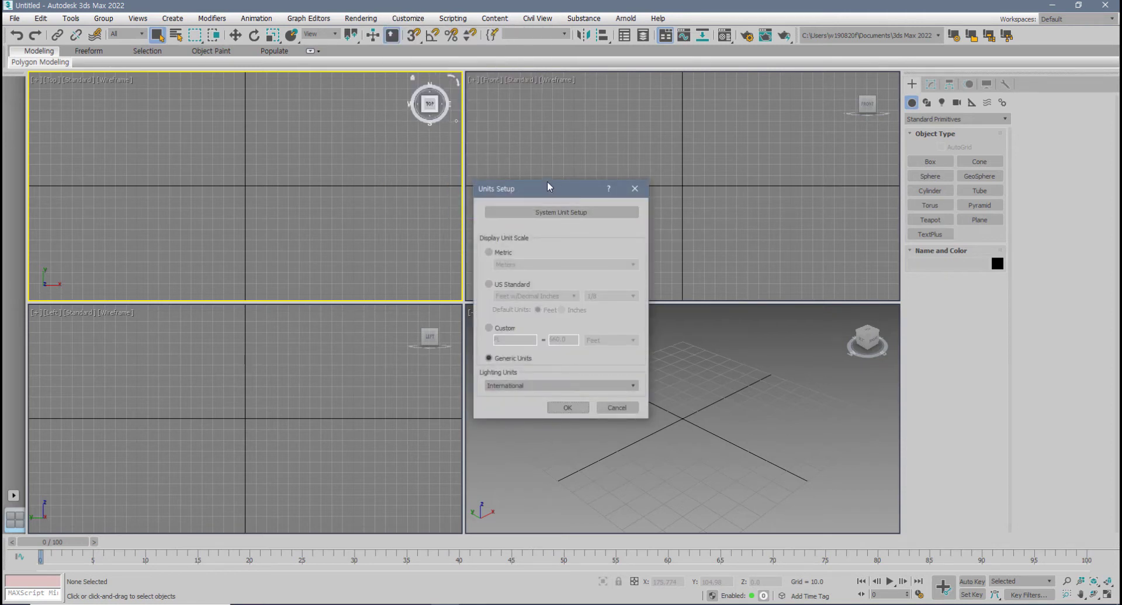
pyautogui.moveTo(547, 186); pyautogui.dragTo(432, 135)
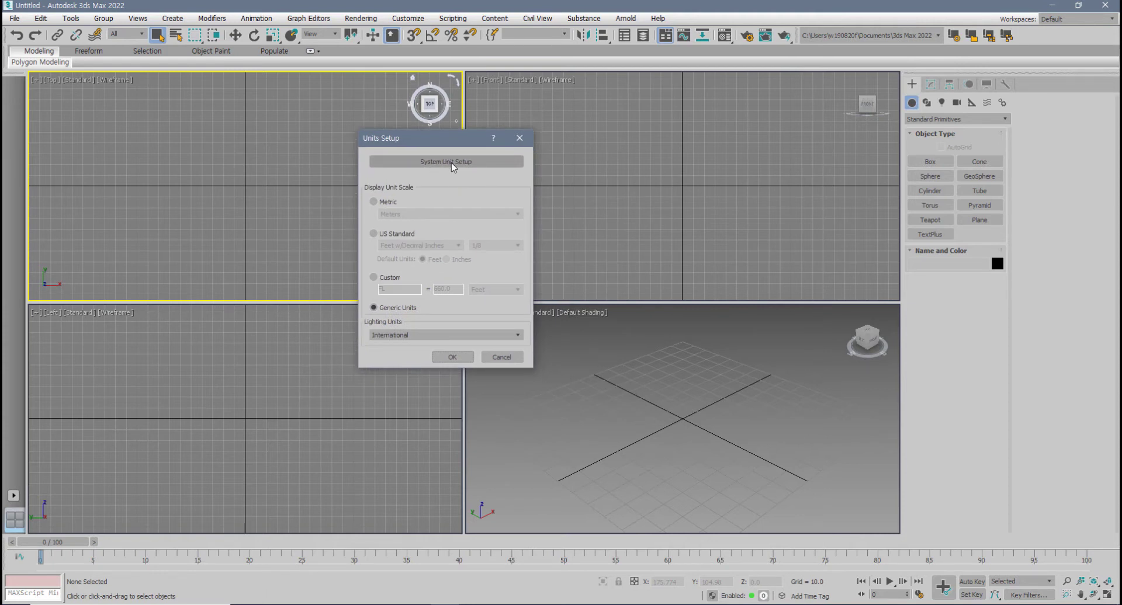
pyautogui.click(451, 166)
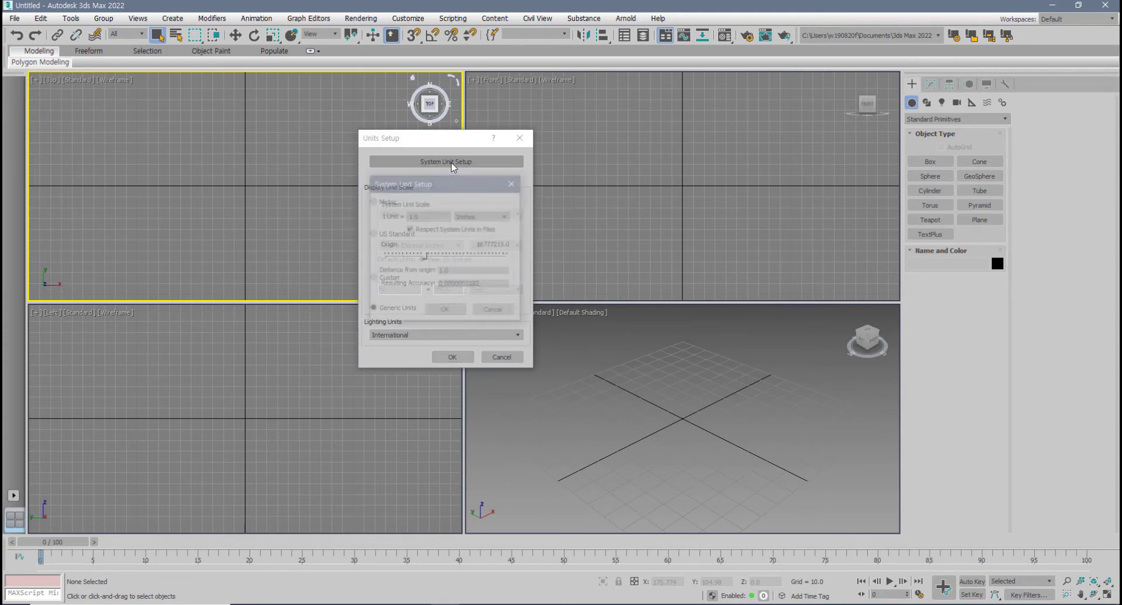
pyautogui.click(485, 216)
pyautogui.click(484, 216)
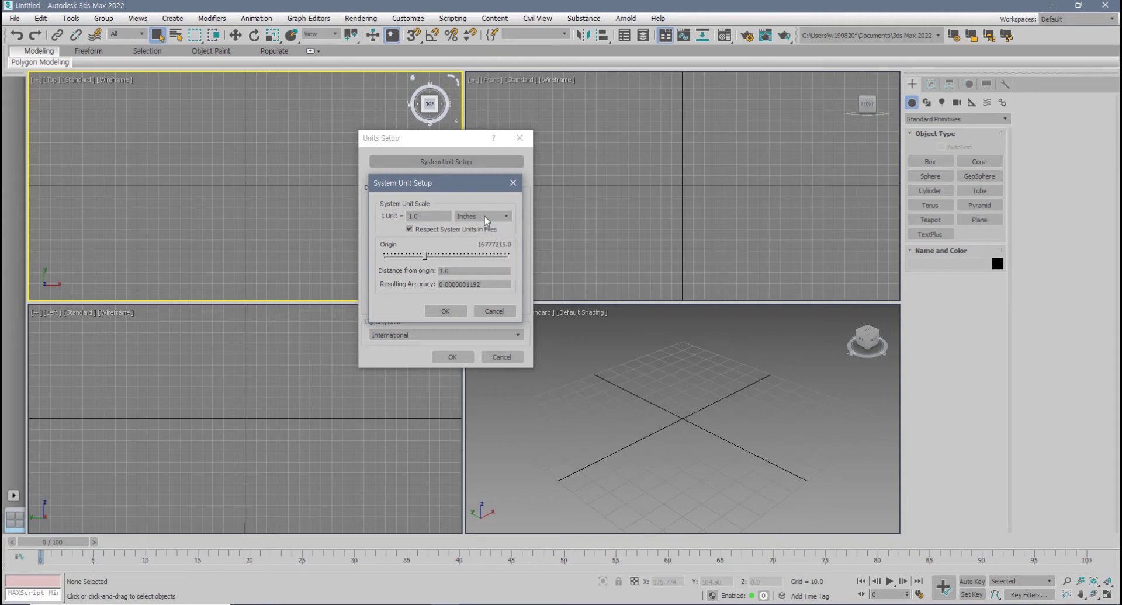
pyautogui.click(445, 311)
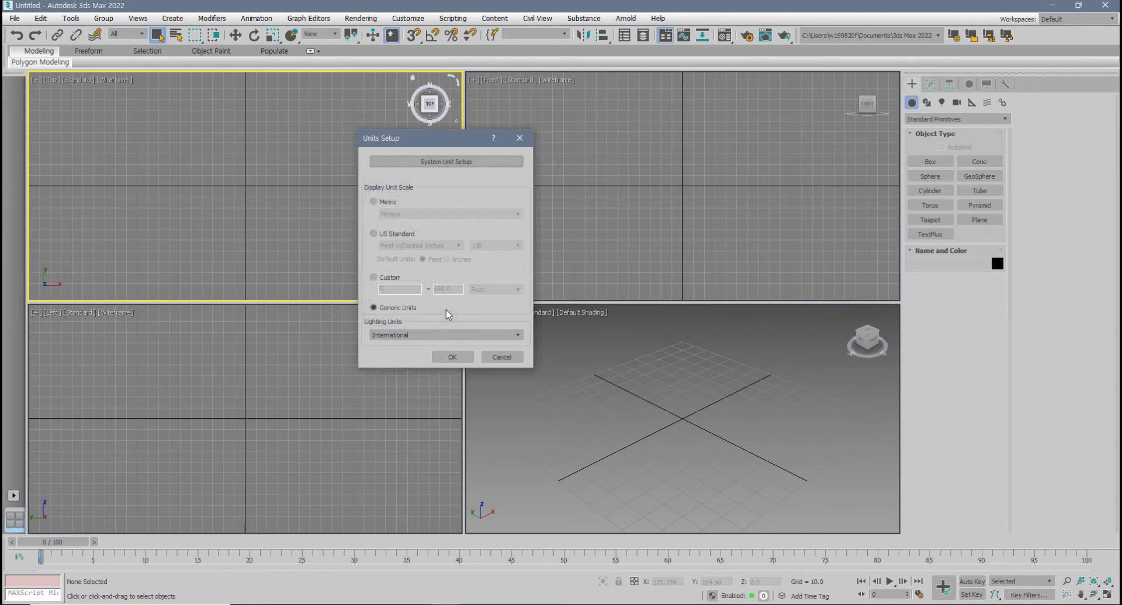
pyautogui.click(453, 358)
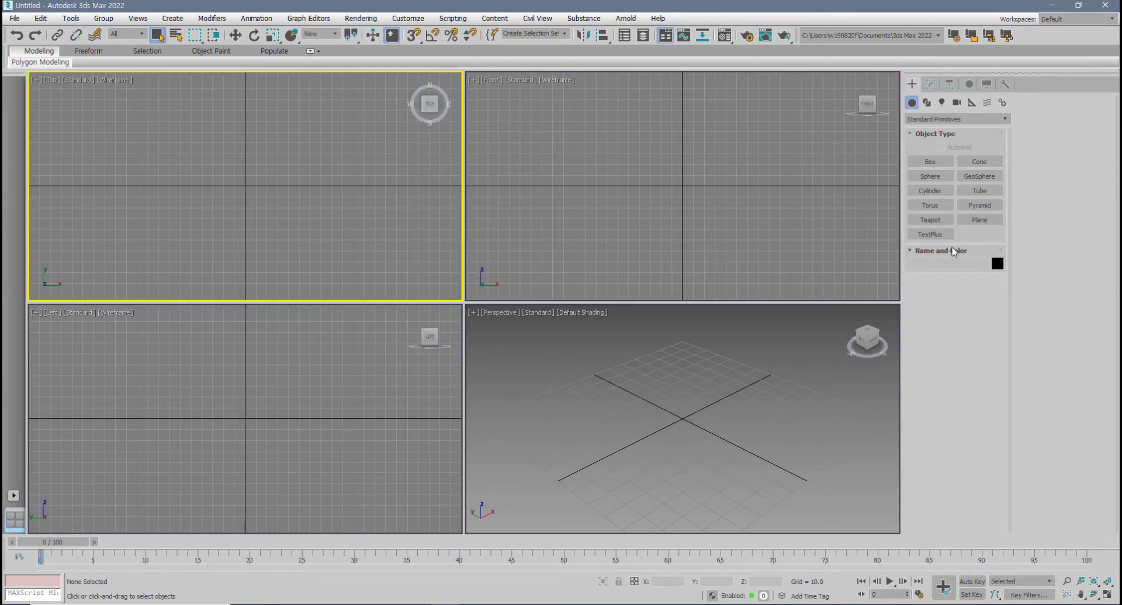
# - Create a square plane about 470 units wide, centred on the origin in the Top view
pyautogui.click(979, 220)
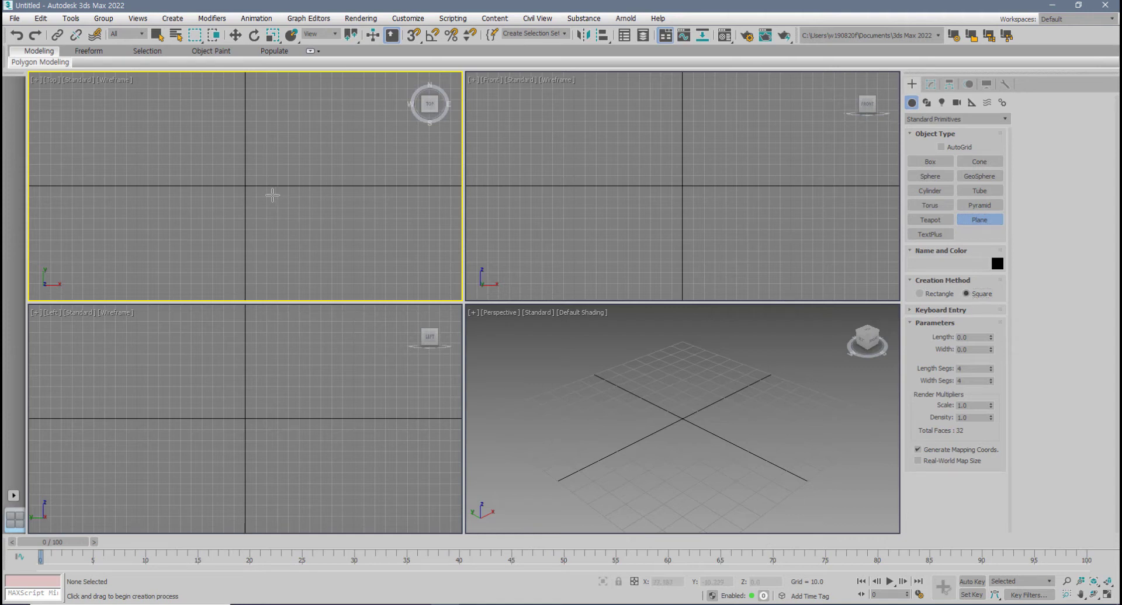
pyautogui.moveTo(245, 186); pyautogui.dragTo(400, 372)
pyautogui.scroll(-10, 338, 294)
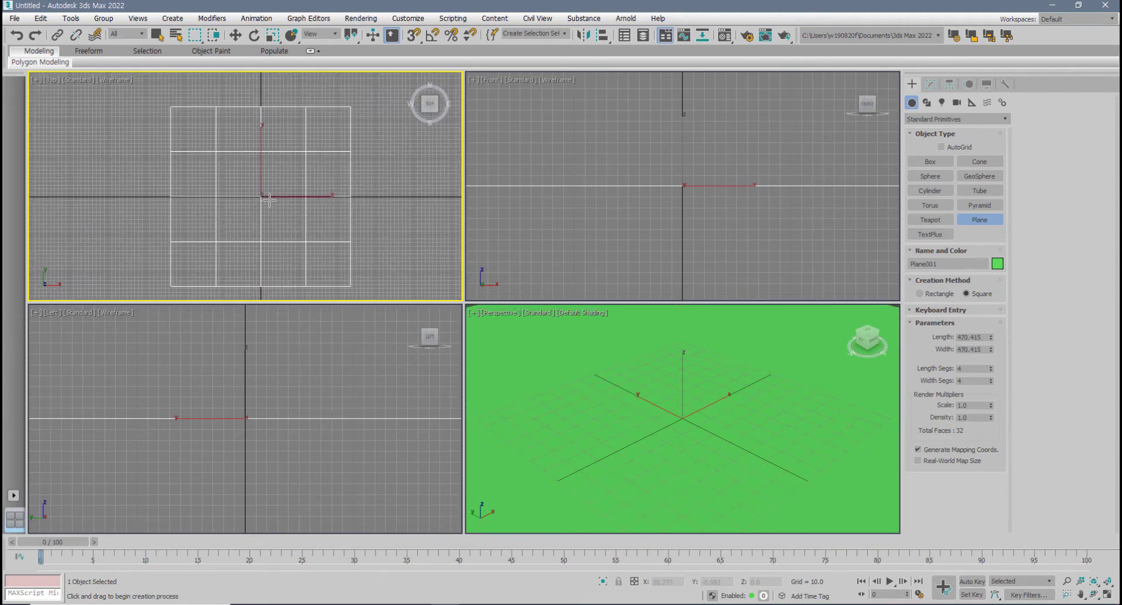
# - Set the plane's length and width to 2000 each
pyautogui.doubleClick(971, 337)
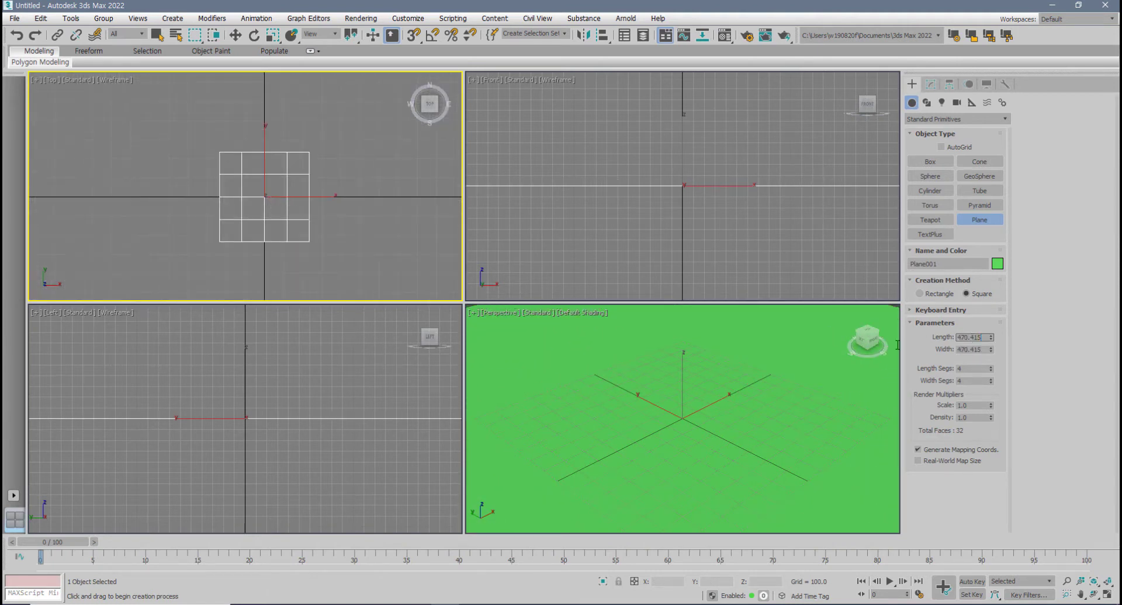
pyautogui.write('20')
pyautogui.press('Tab')
pyautogui.write('200')
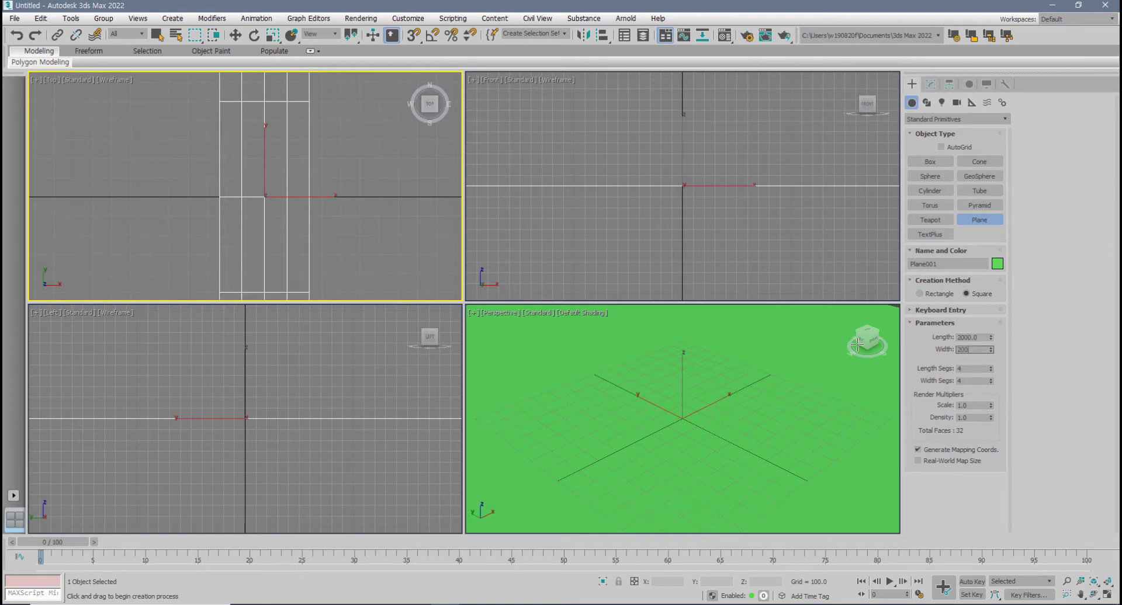
pyautogui.press('Return')
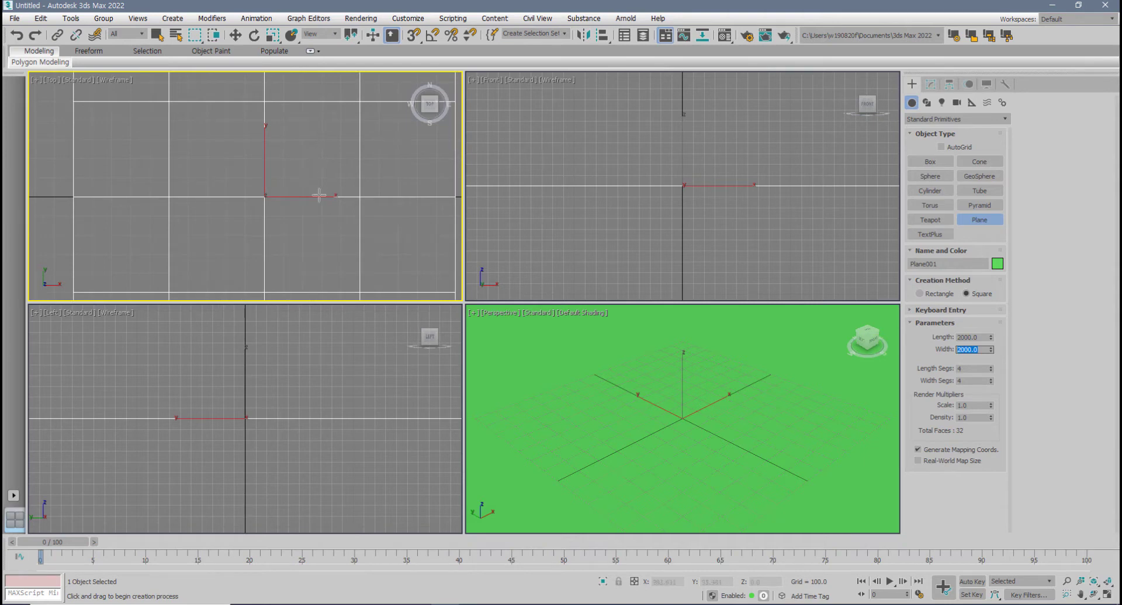
pyautogui.scroll(-5, 319, 195)
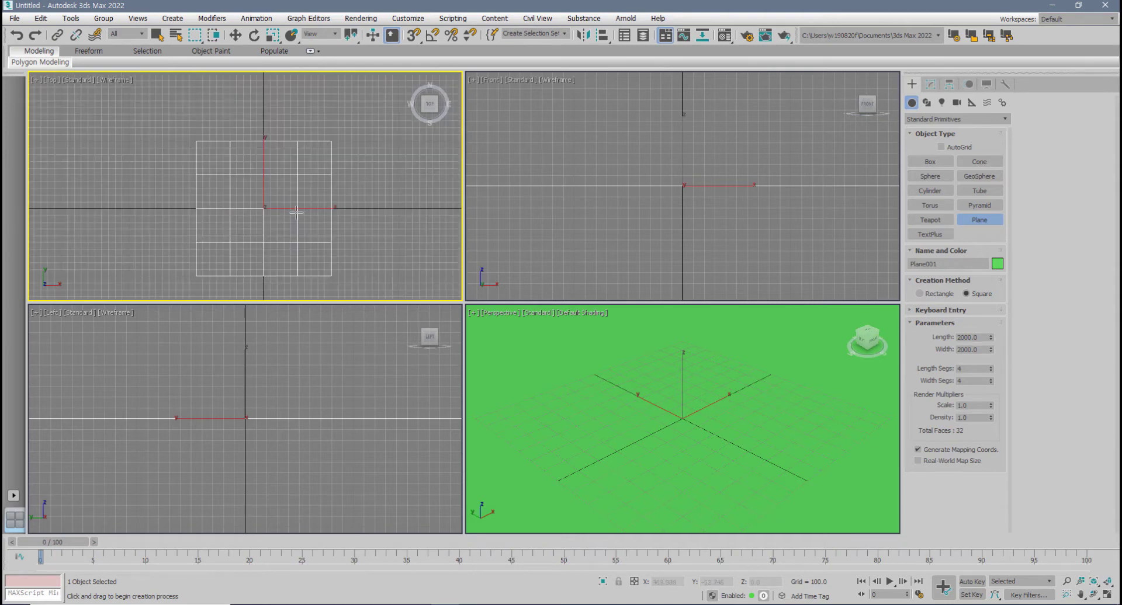
# - Set the plane's length segments and width segments to 100 each
pyautogui.doubleClick(970, 369)
pyautogui.write('80')
pyautogui.press('Return')
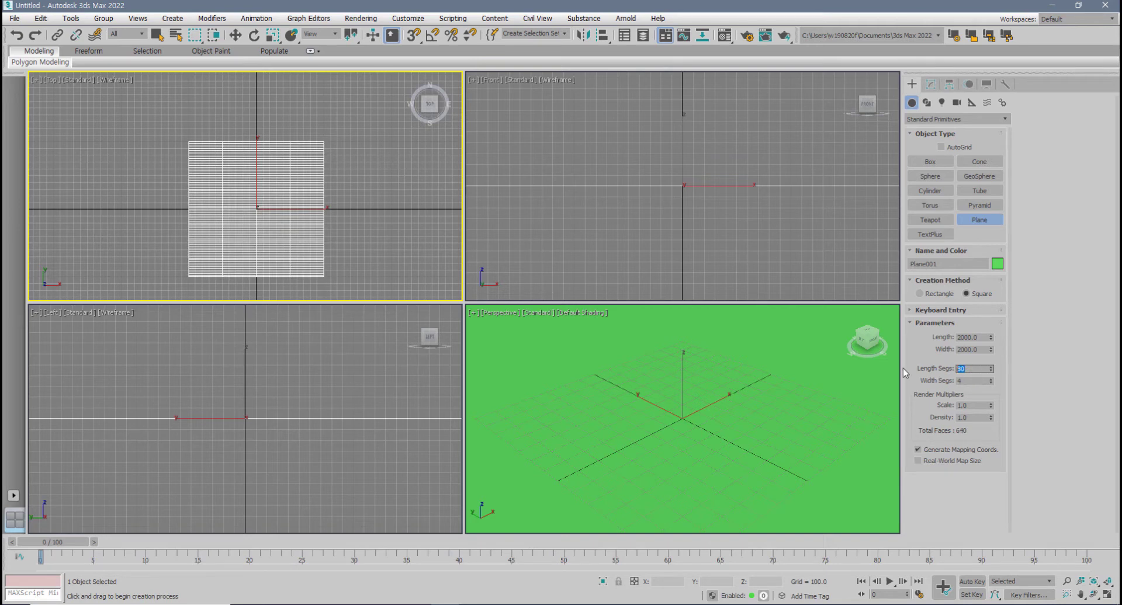
pyautogui.write('100')
pyautogui.press('Tab')
pyautogui.write('100')
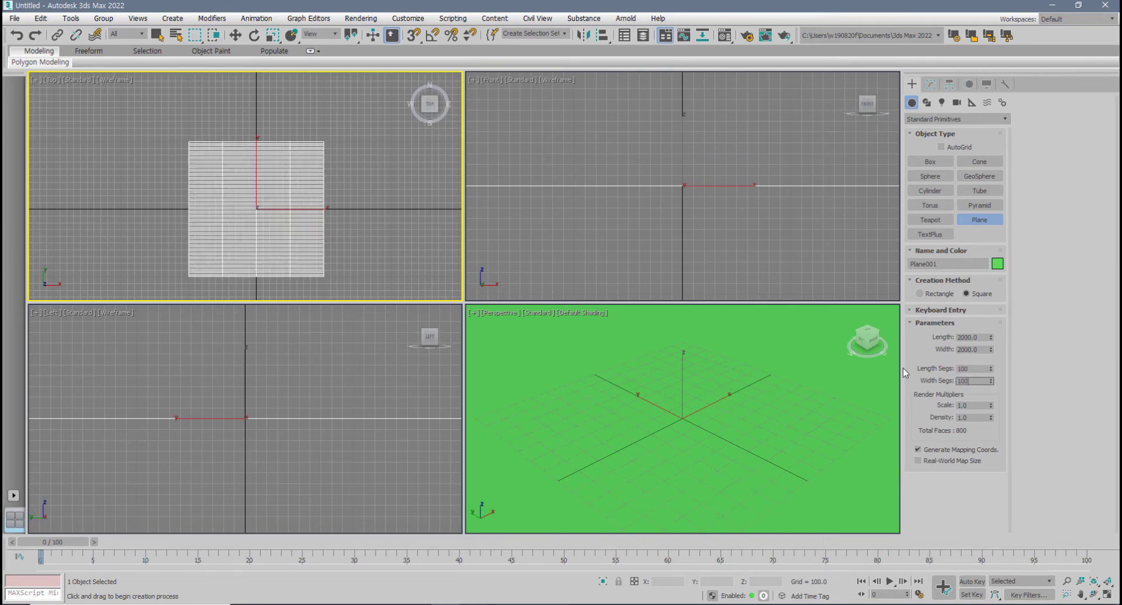
pyautogui.press('Return')
# - Maximize the Perspective viewport and turn on edged faces to show the plane's segments
pyautogui.scroll(-5, 688, 427)
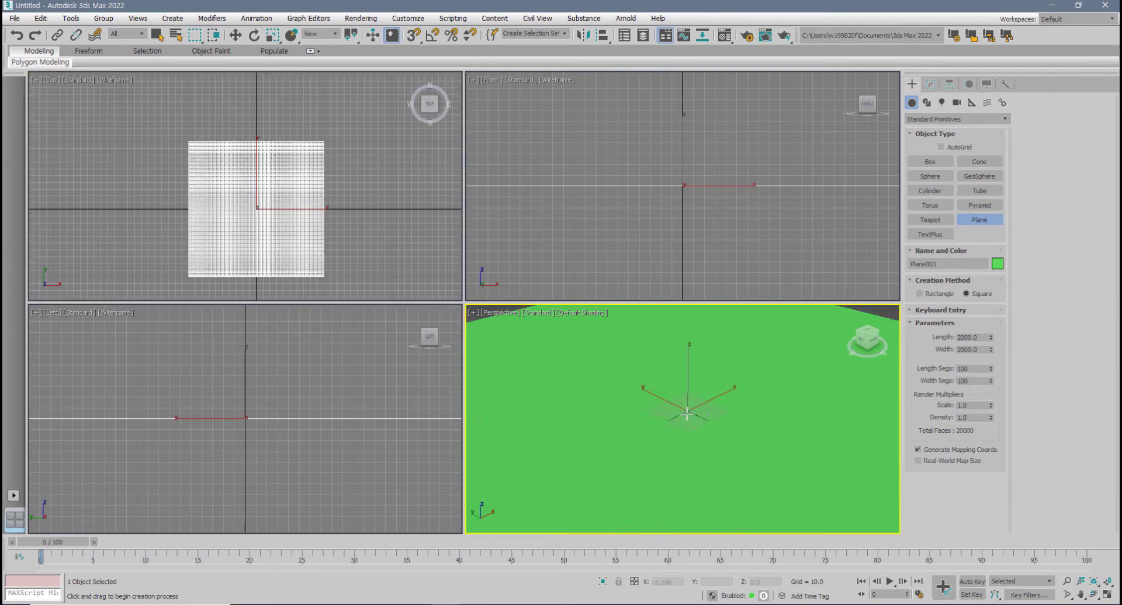
pyautogui.hotkey('alt', 'w')
pyautogui.keyDown('alt'); pyautogui.moveTo(664, 421); pyautogui.dragTo(640, 412, button='middle'); pyautogui.keyUp('alt')
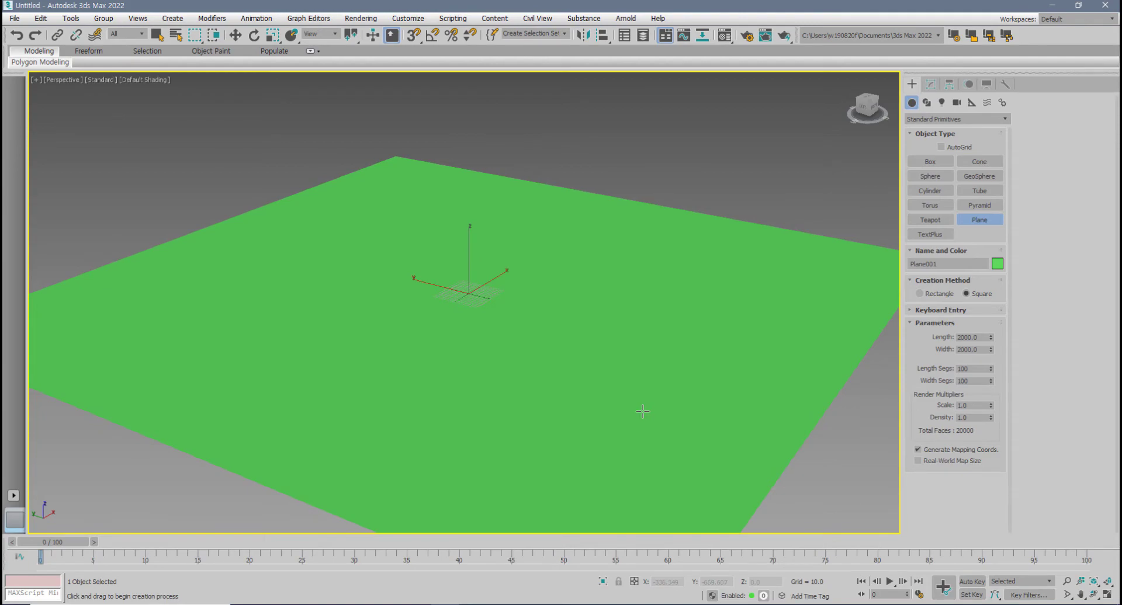
pyautogui.press('F4')
pyautogui.press('F4')
pyautogui.press('F4')
pyautogui.press('F4')
pyautogui.press('F4')
pyautogui.press('F4')
pyautogui.press('F4')
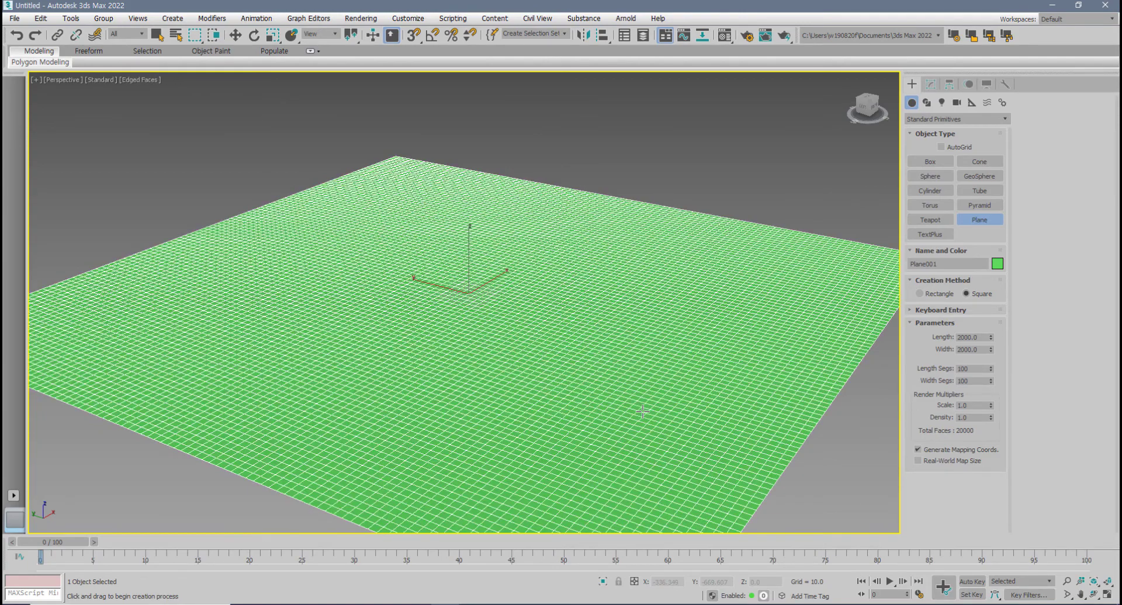
pyautogui.keyDown('alt'); pyautogui.moveTo(635, 410); pyautogui.dragTo(649, 435, button='middle'); pyautogui.keyUp('alt')
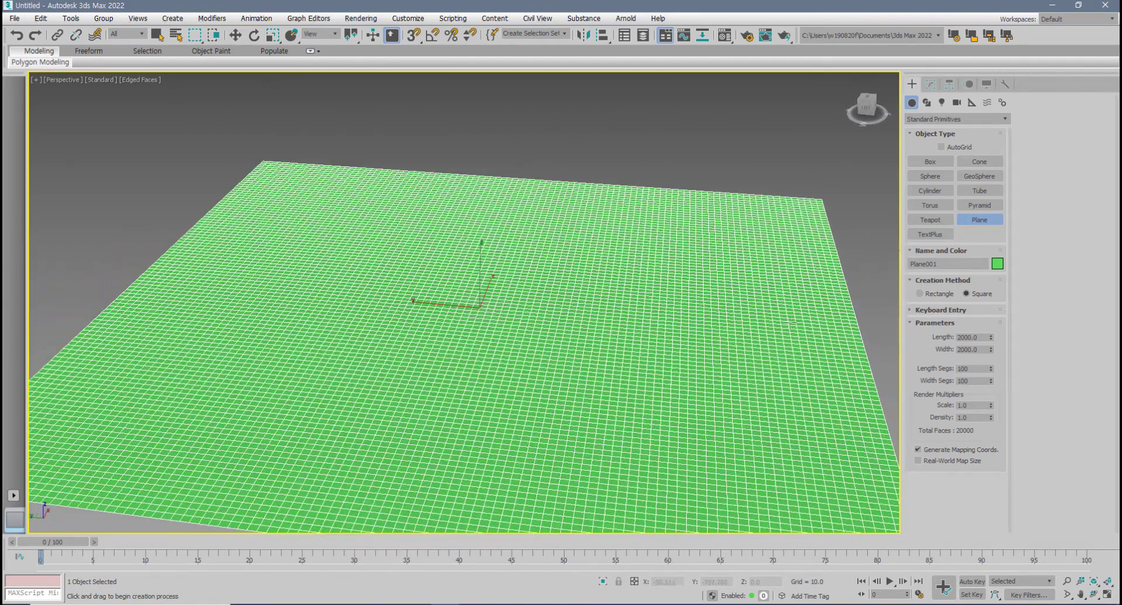
# - Add a Displace modifier to the segmented plane
pyautogui.click(932, 85)
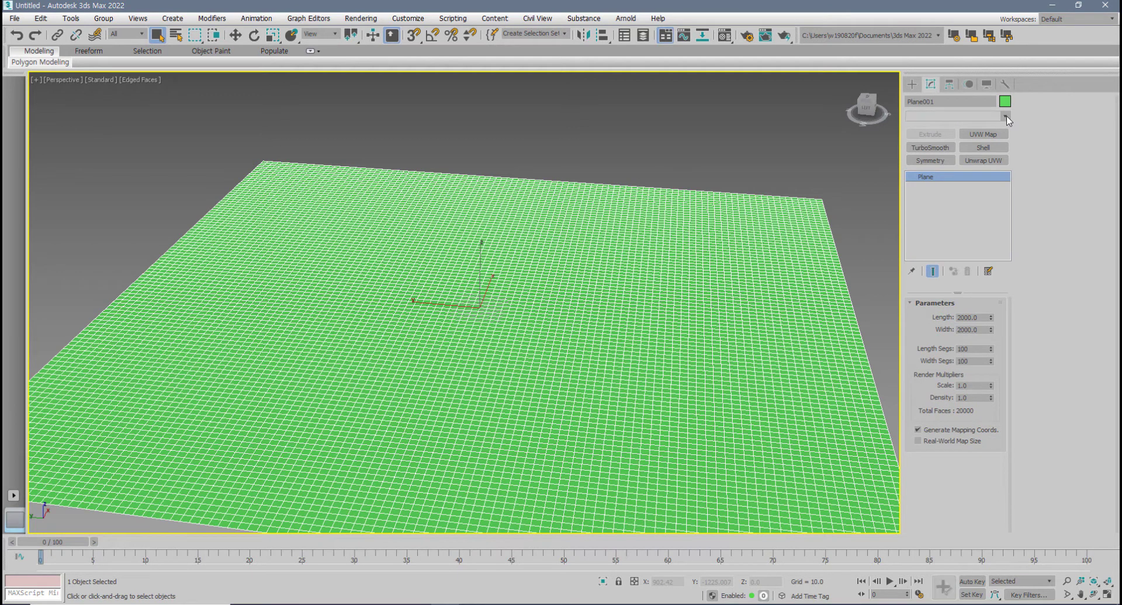
pyautogui.click(982, 117)
pyautogui.scroll(-15, 1023, 323)
pyautogui.scroll(3, 1022, 315)
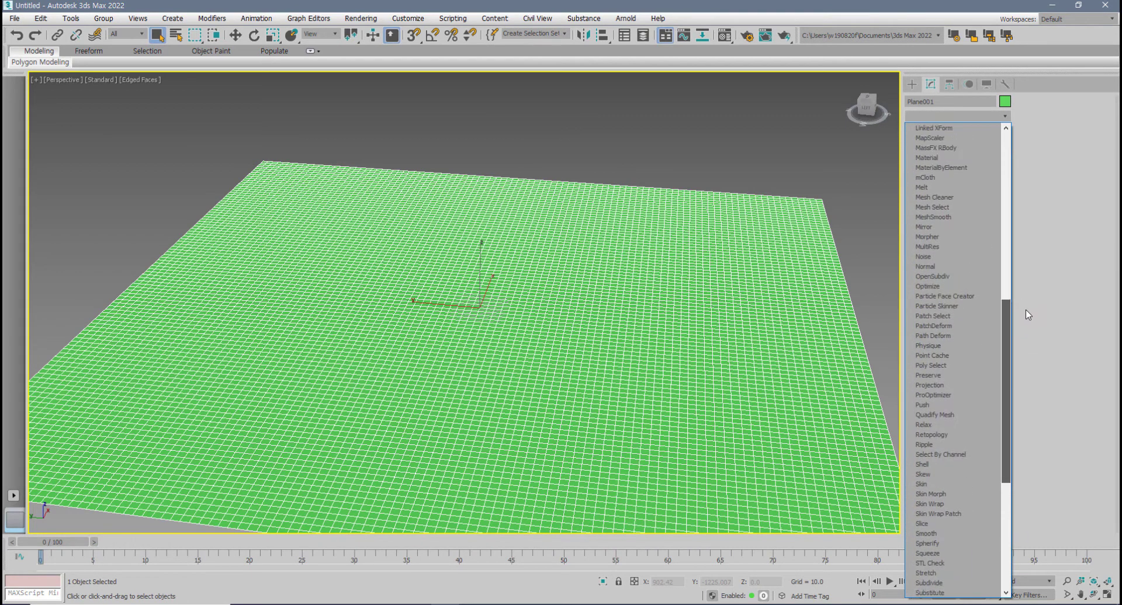
pyautogui.scroll(8, 969, 258)
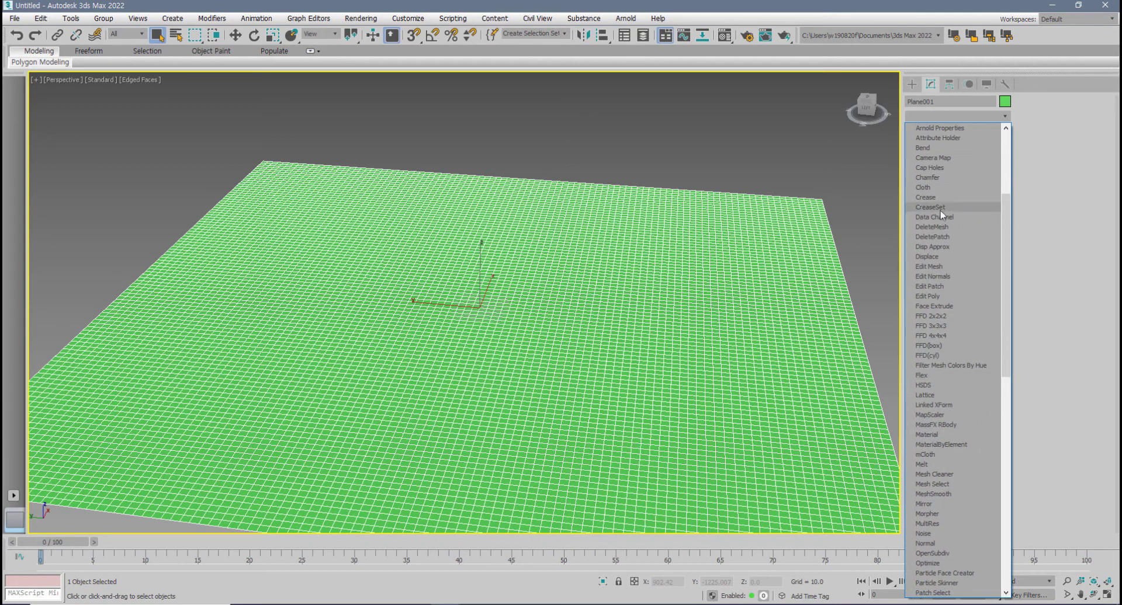
pyautogui.click(935, 257)
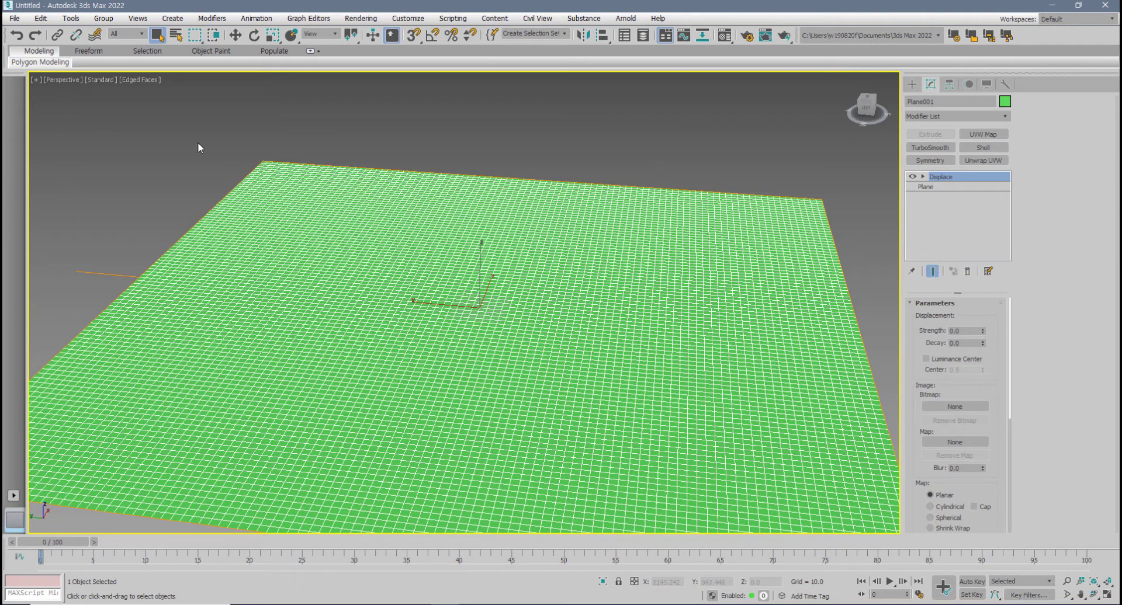
# - Assign displaceMap.jpg from the Apache_animation folder in File Explorer to the Displace modifier's map slot
pyautogui.click(273, 604)
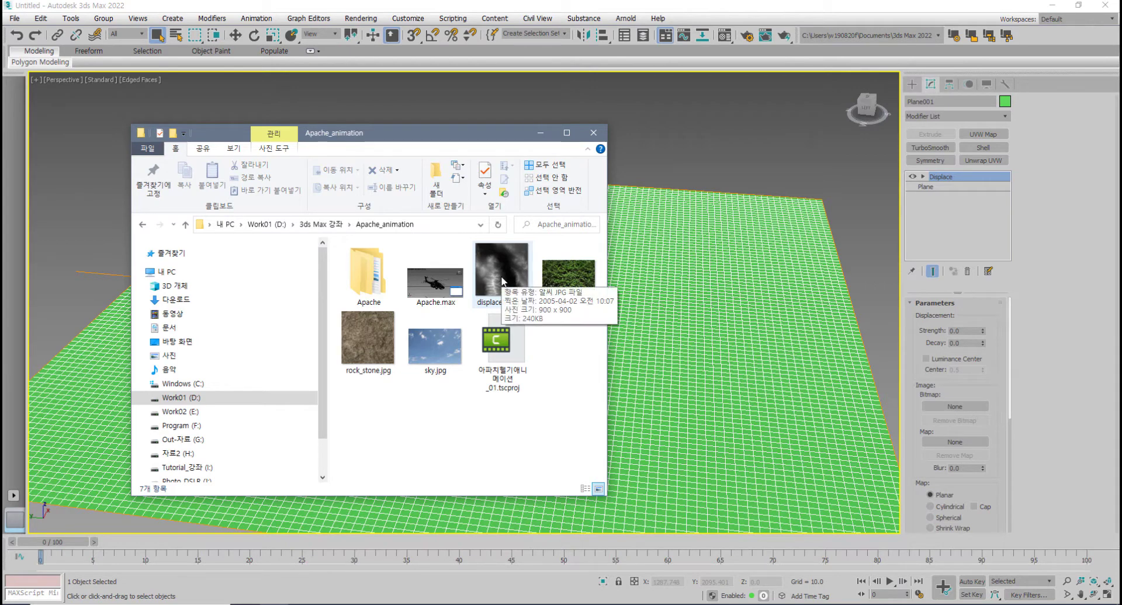
pyautogui.moveTo(501, 279); pyautogui.dragTo(503, 280)
pyautogui.moveTo(474, 131); pyautogui.dragTo(504, 132)
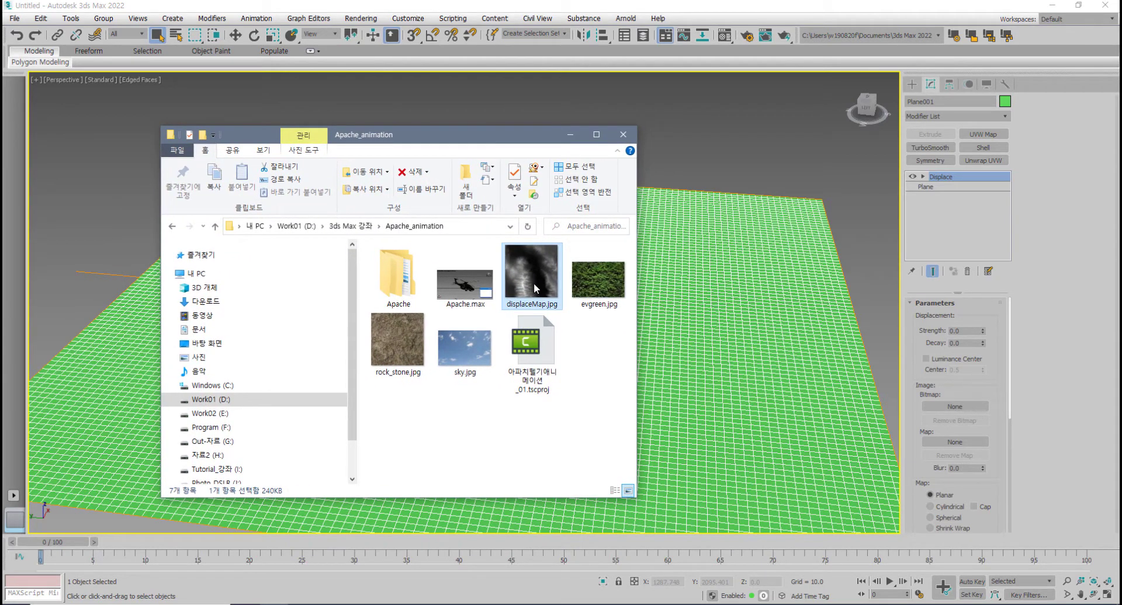
pyautogui.moveTo(534, 283); pyautogui.dragTo(959, 444)
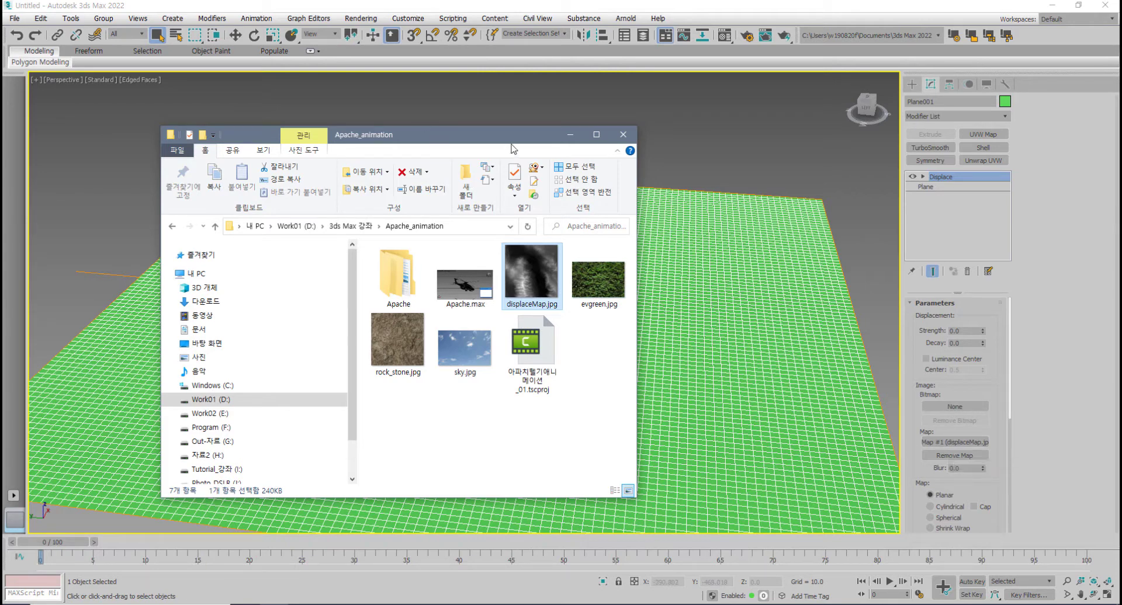
pyautogui.moveTo(510, 140); pyautogui.dragTo(0, 138)
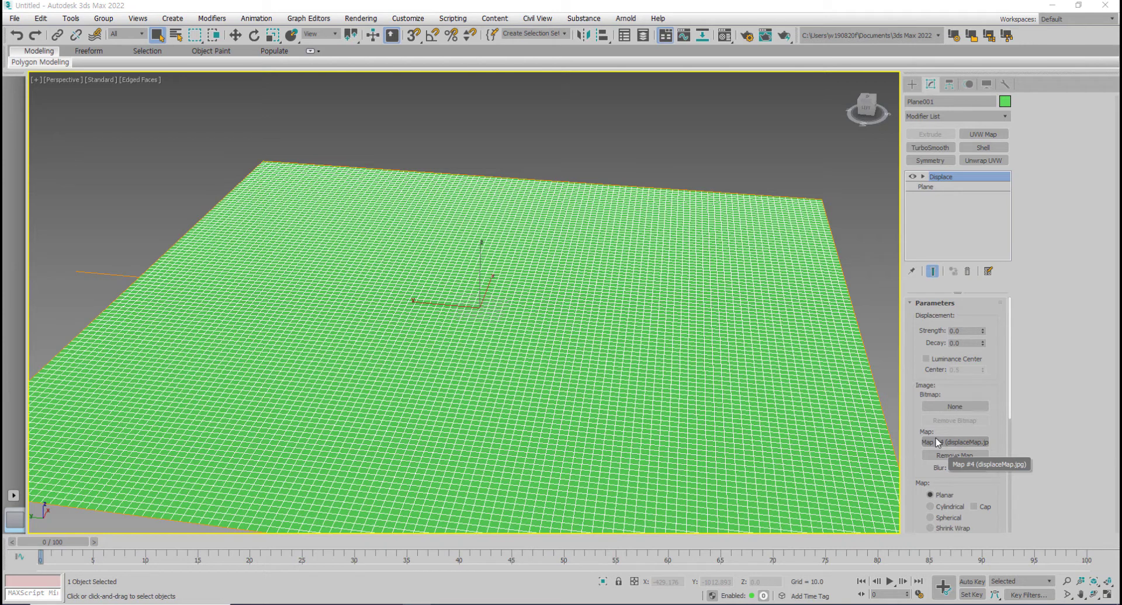
# - Remove the assigned image from the Displace modifier's map slot and move the file window out of the way
pyautogui.click(949, 454)
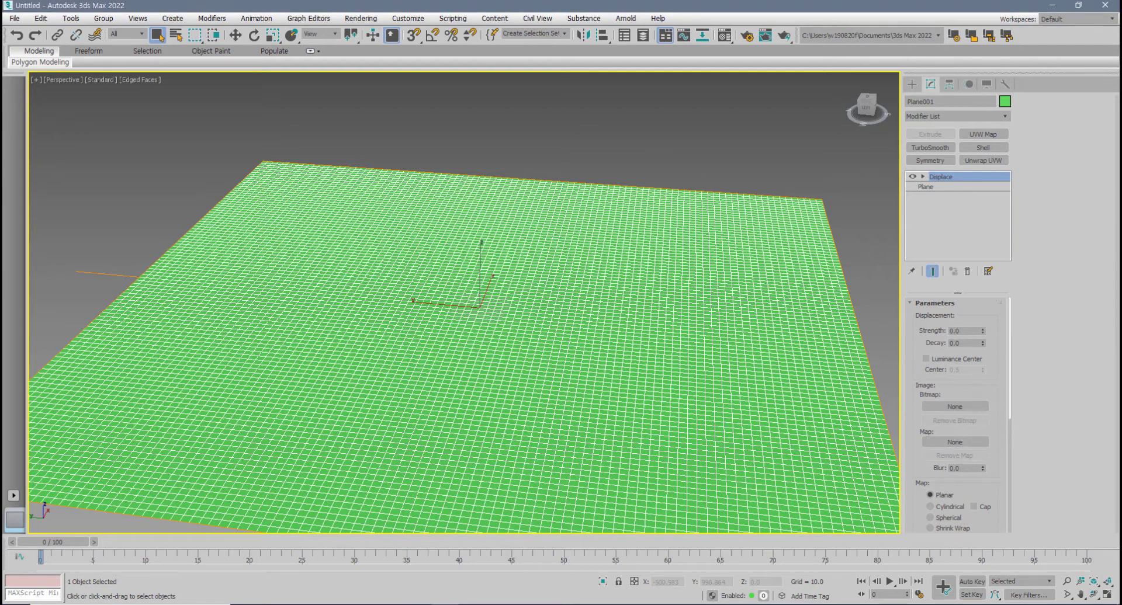
pyautogui.moveTo(510, 187); pyautogui.dragTo(633, 175)
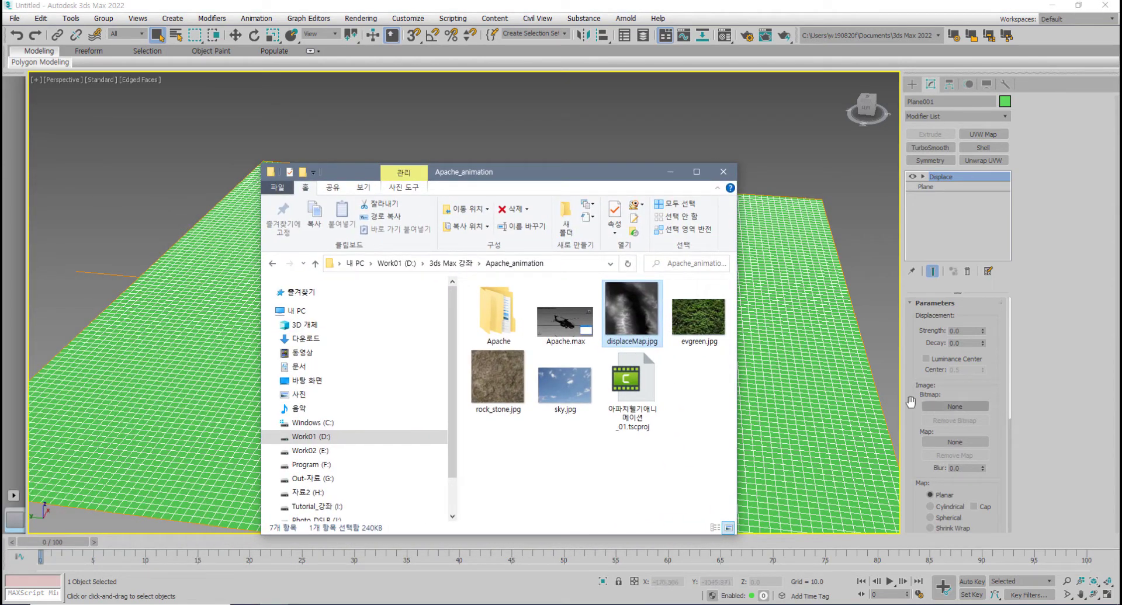
pyautogui.moveTo(603, 178); pyautogui.dragTo(0, 200)
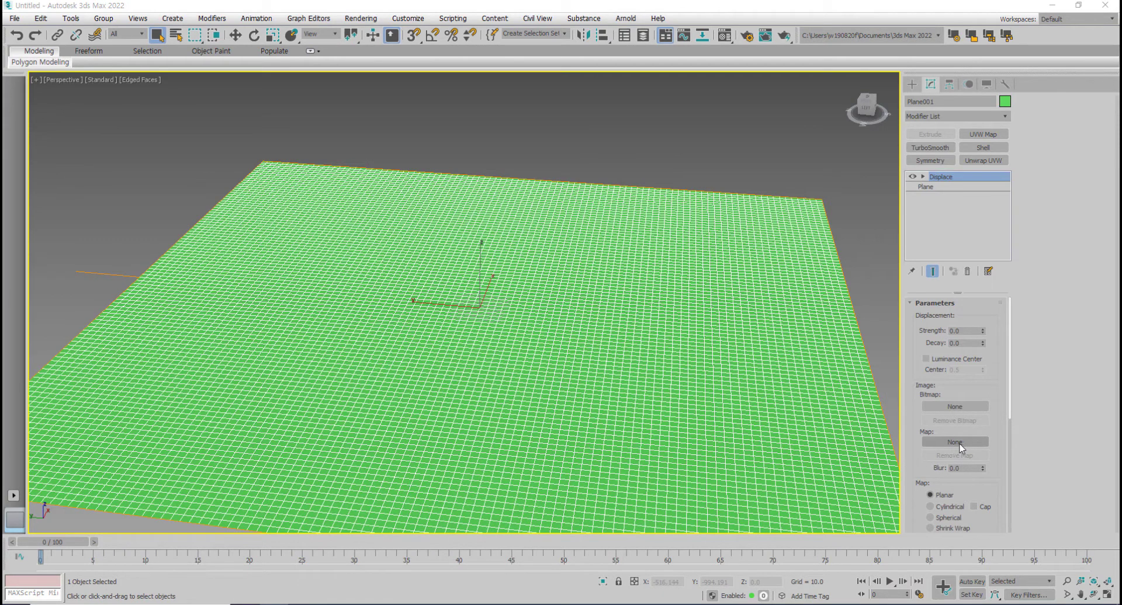
# - Assign a Bitmap map using displaceMap.jpg from the Apache_animation folder to the Displace modifier's map slot
pyautogui.click(959, 442)
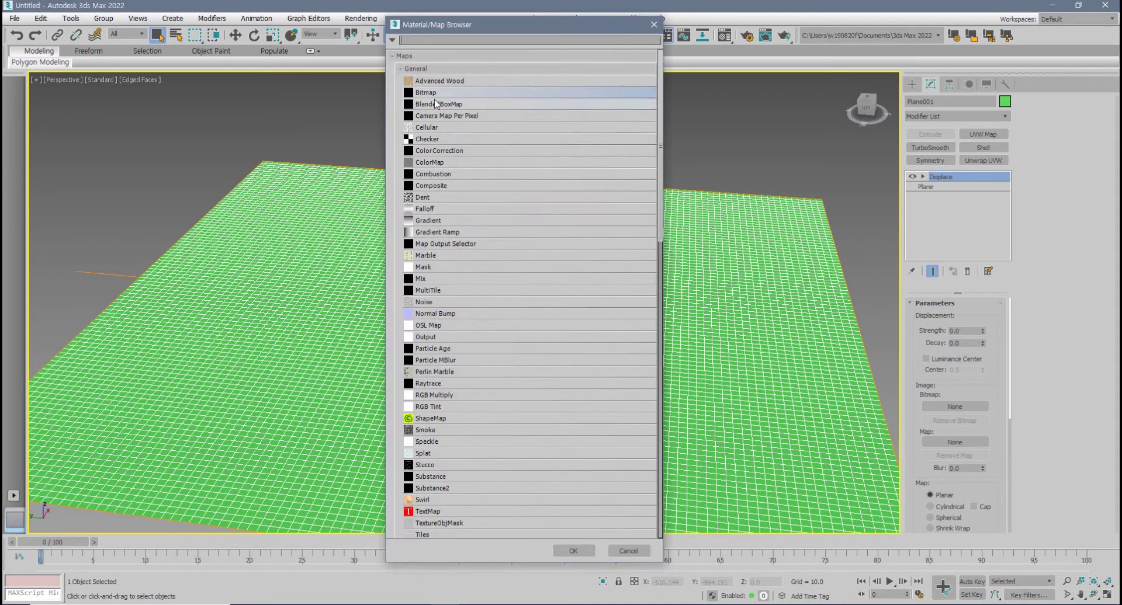
pyautogui.click(431, 94)
pyautogui.moveTo(419, 26); pyautogui.dragTo(428, 43)
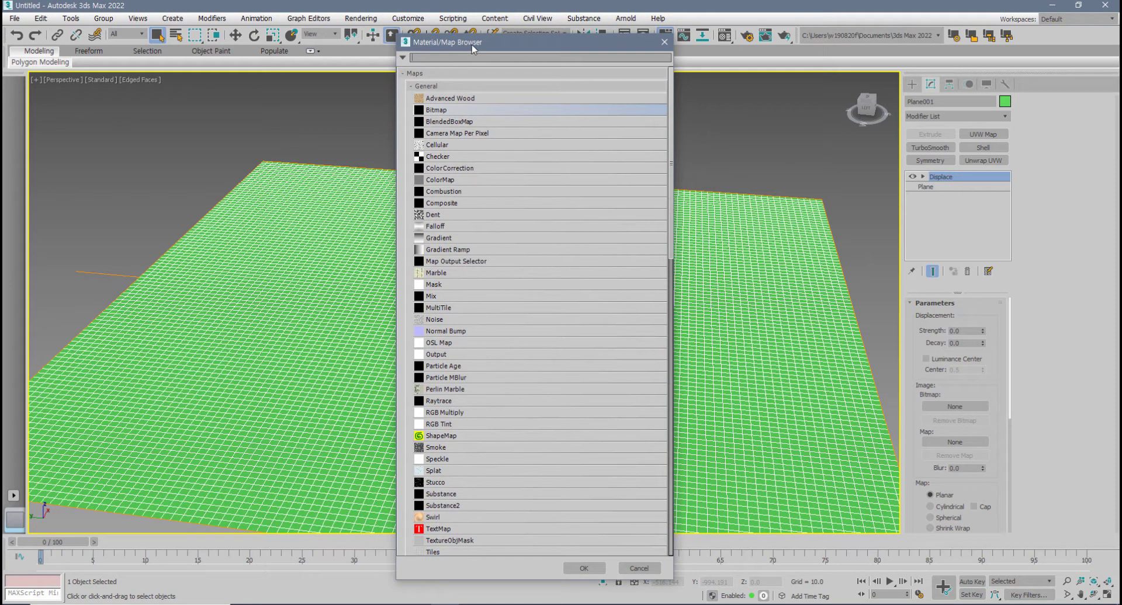
pyautogui.doubleClick(448, 111)
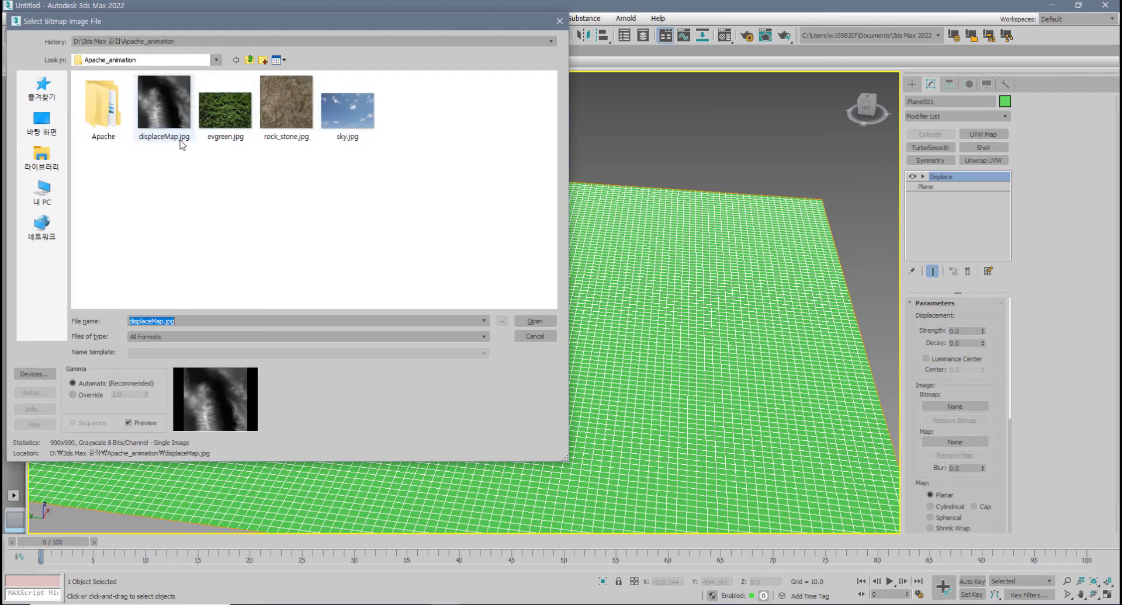
pyautogui.click(166, 114)
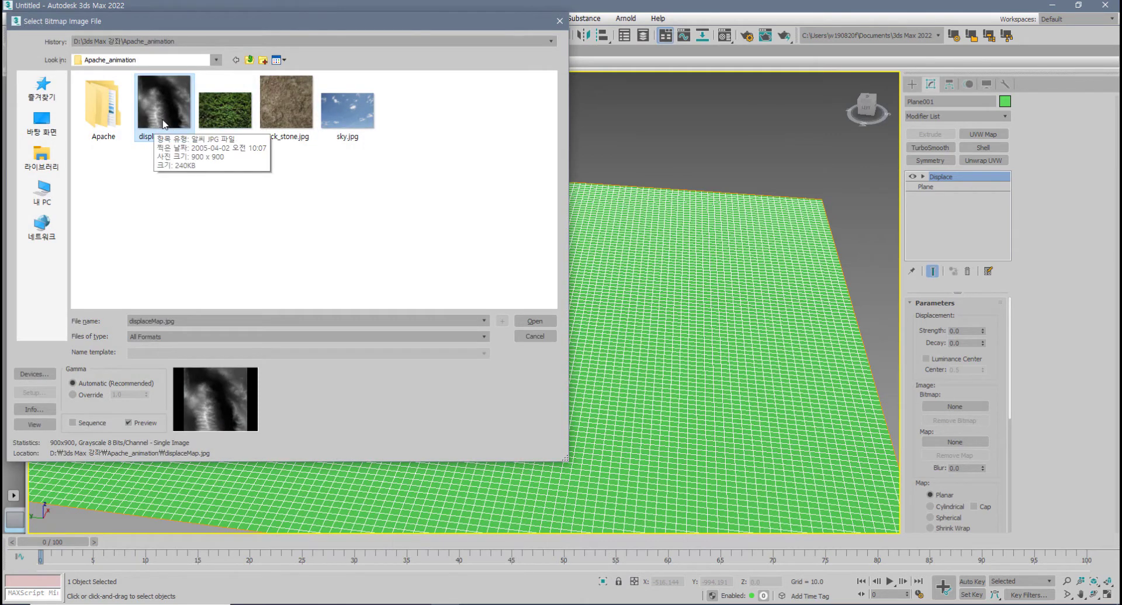
pyautogui.click(533, 322)
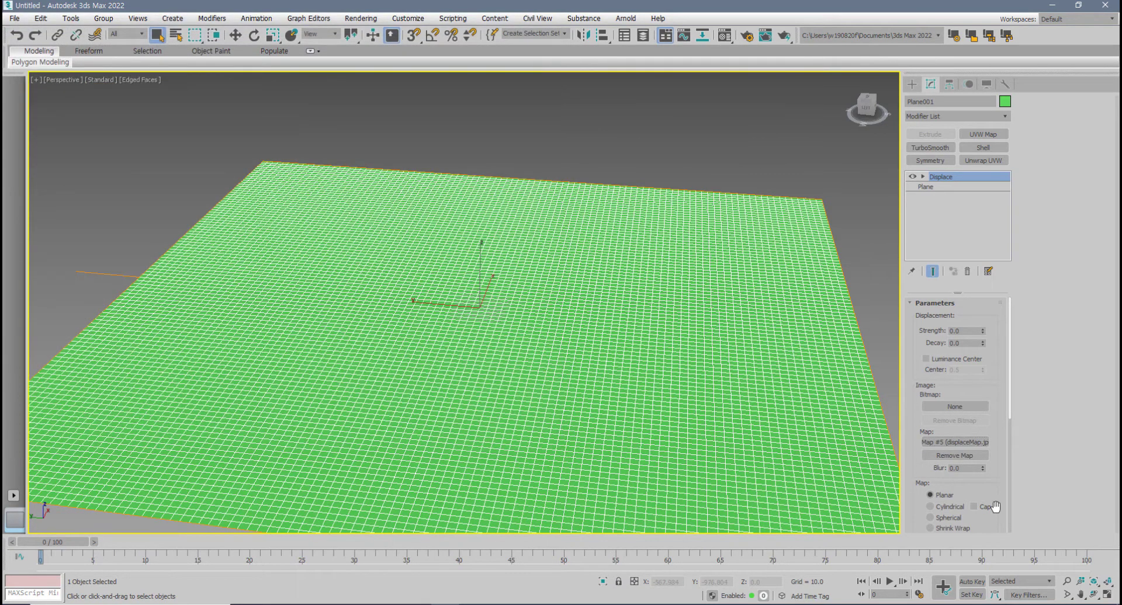
# - Raise the Displace modifier's strength to about 384 to form mountains on the plane
pyautogui.moveTo(658, 290); pyautogui.dragTo(654, 290, button='middle')
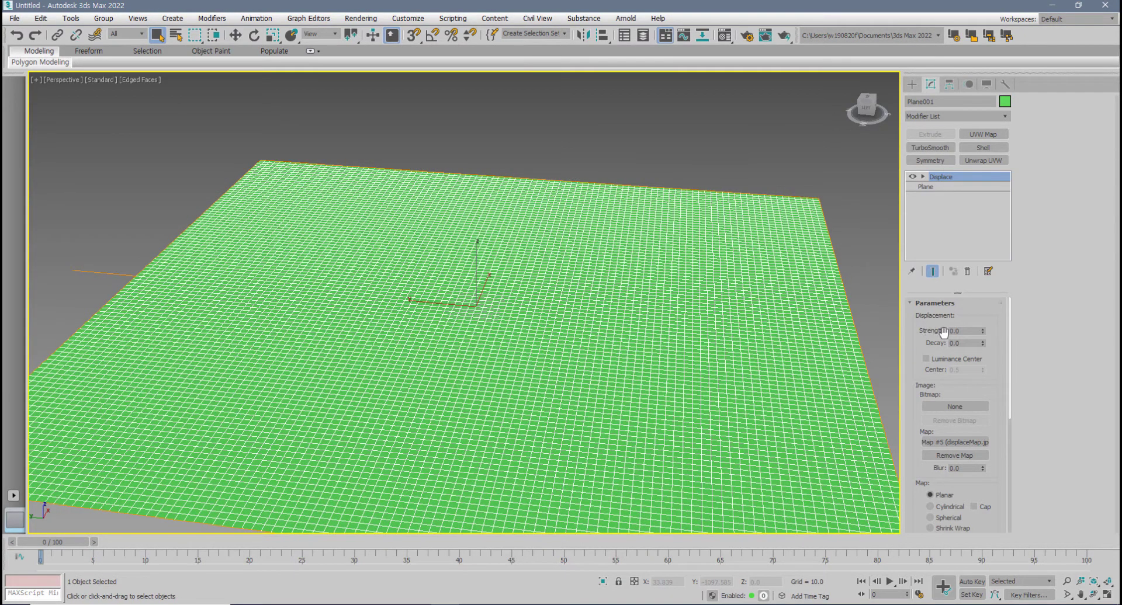
pyautogui.moveTo(982, 330)
pyautogui.mouseDown()
pyautogui.moveTo(980, 245)
pyautogui.moveTo(1069, 170)
pyautogui.mouseUp()
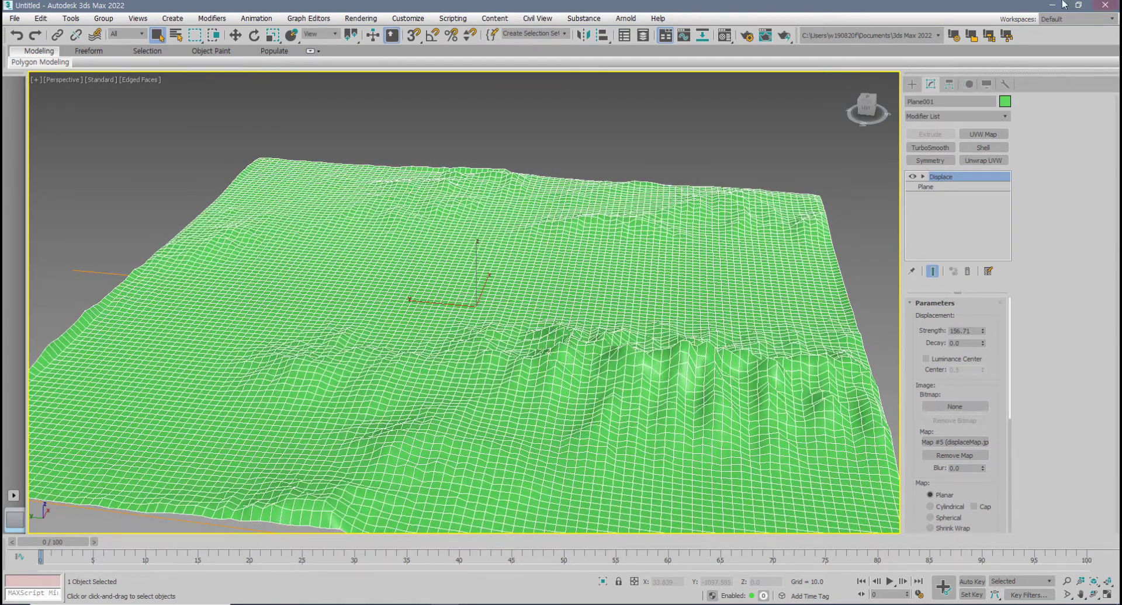
pyautogui.moveTo(983, 330); pyautogui.dragTo(982, 237)
pyautogui.moveTo(665, 267); pyautogui.dragTo(610, 293, button='middle')
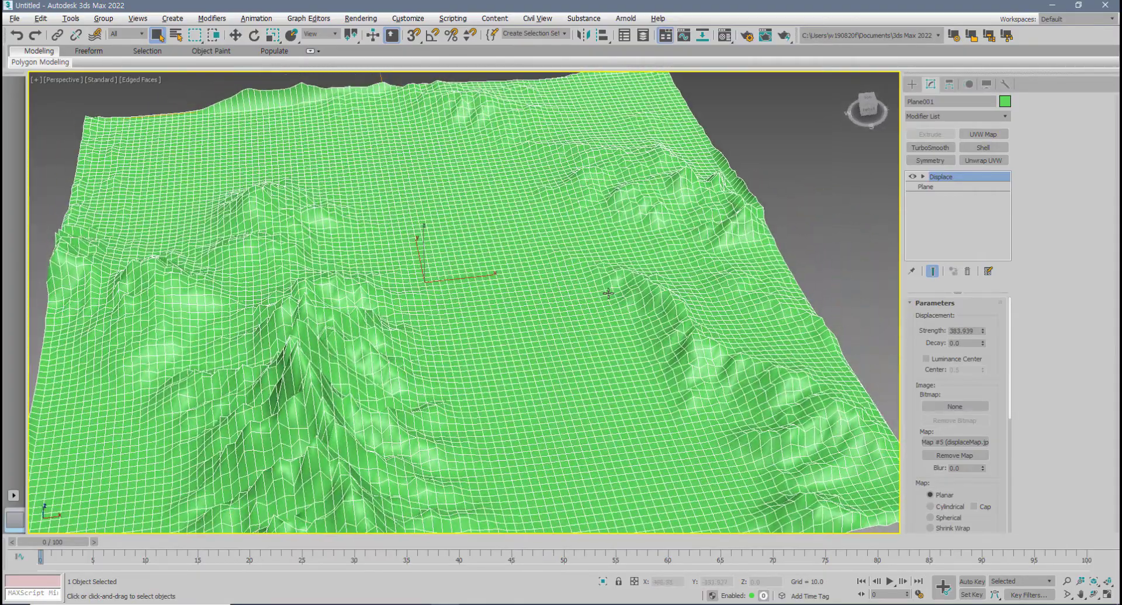
# - Open displaceMap.jpg in the image viewer and examine how its bright and dark areas correspond to the terrain's mountains and valley
pyautogui.moveTo(1, 190); pyautogui.dragTo(477, 182)
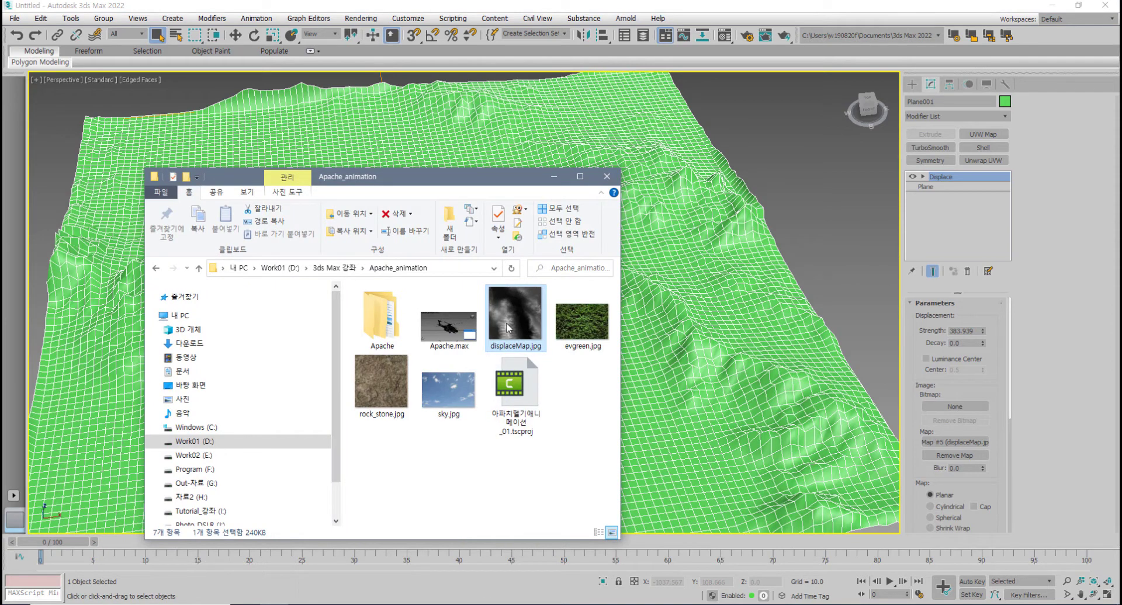
pyautogui.doubleClick(507, 328)
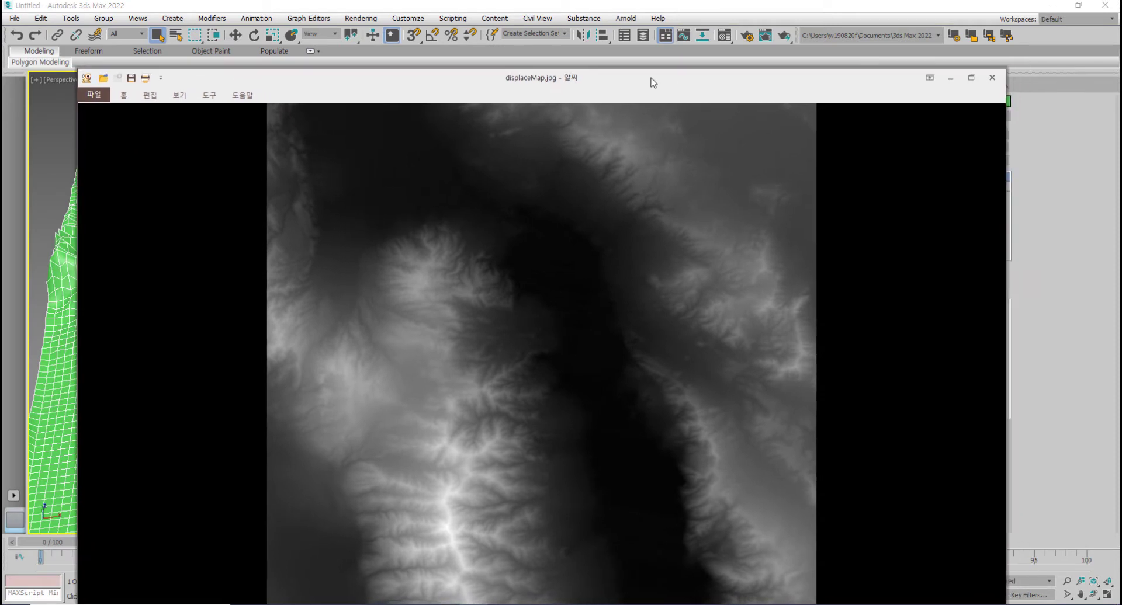
pyautogui.moveTo(652, 83); pyautogui.dragTo(647, 93)
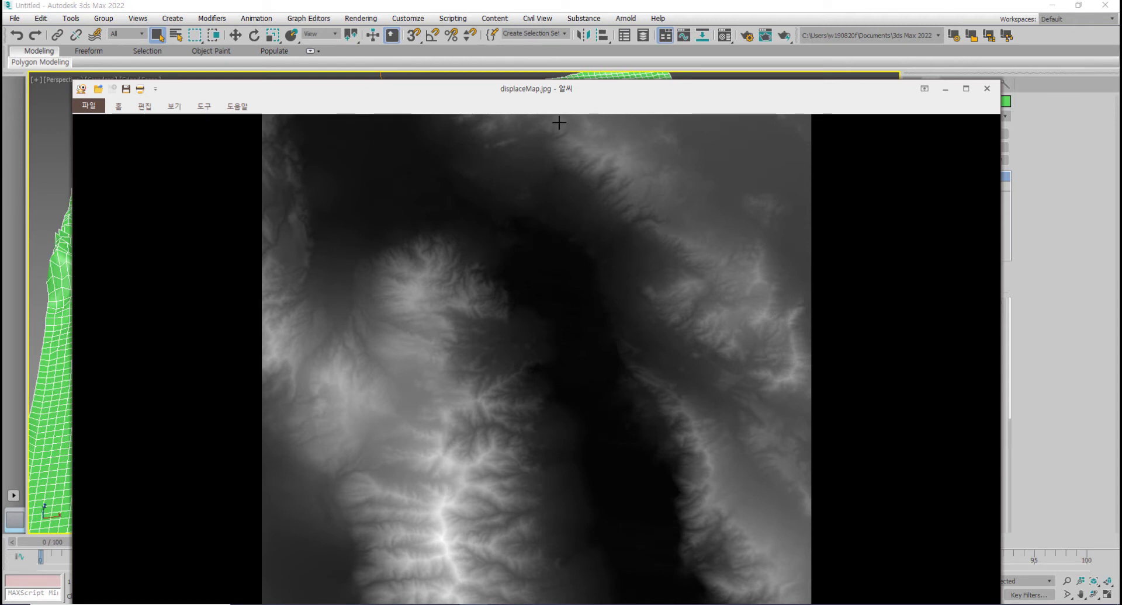
pyautogui.moveTo(563, 97); pyautogui.dragTo(561, 34)
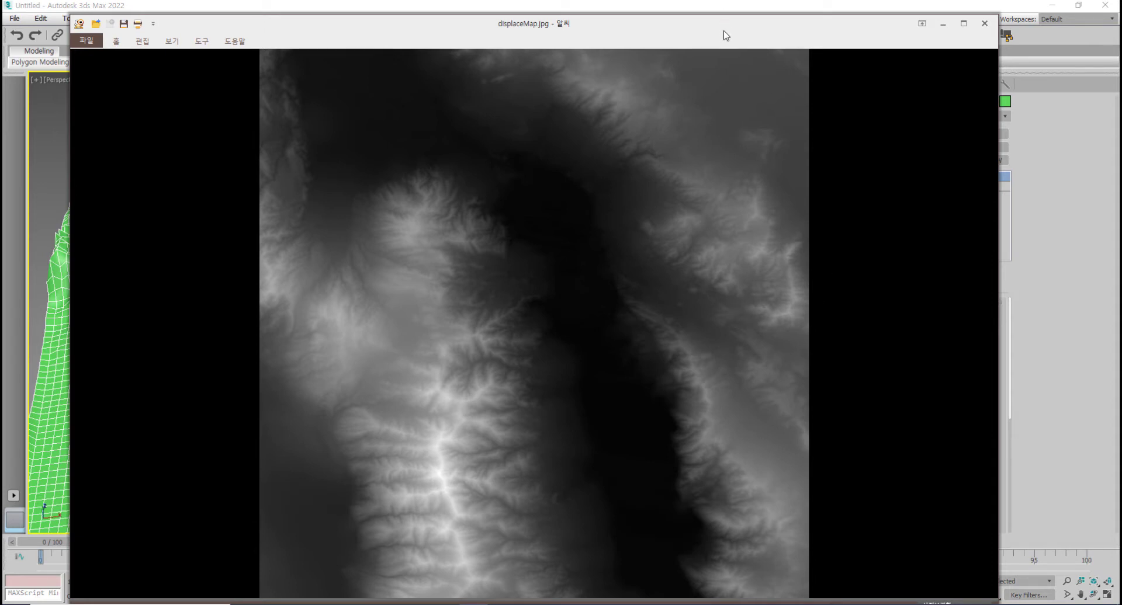
pyautogui.moveTo(725, 35); pyautogui.dragTo(668, 38)
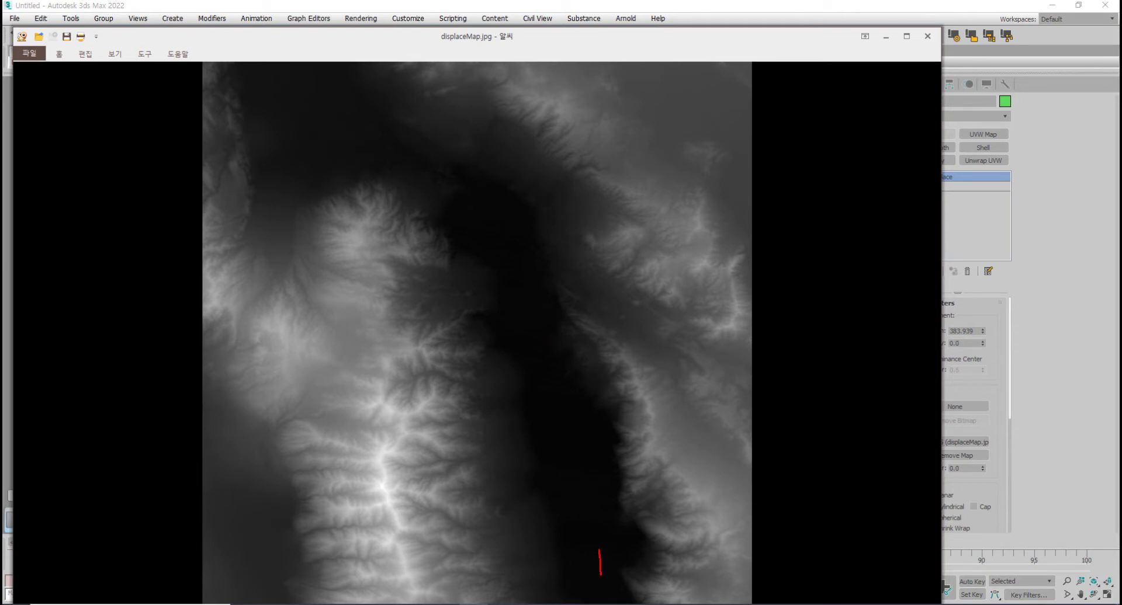
pyautogui.moveTo(599, 550)
pyautogui.mouseDown()
pyautogui.moveTo(536, 295)
pyautogui.moveTo(464, 186)
pyautogui.moveTo(338, 120)
pyautogui.mouseUp()
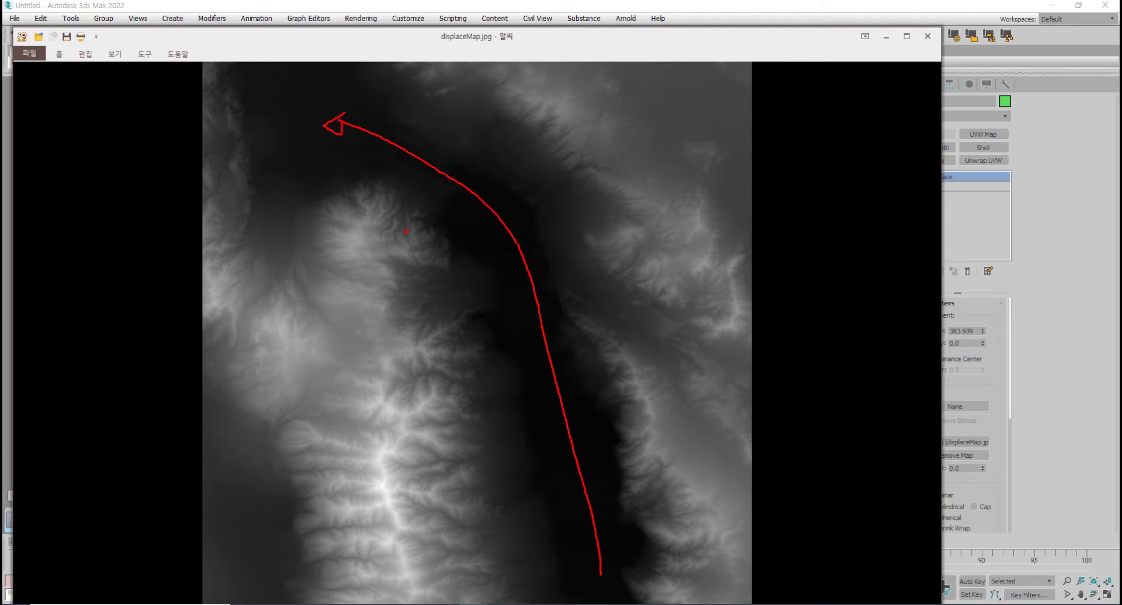
pyautogui.press('Escape')
pyautogui.moveTo(723, 40); pyautogui.dragTo(1, 175)
pyautogui.moveTo(507, 182); pyautogui.dragTo(1, 211)
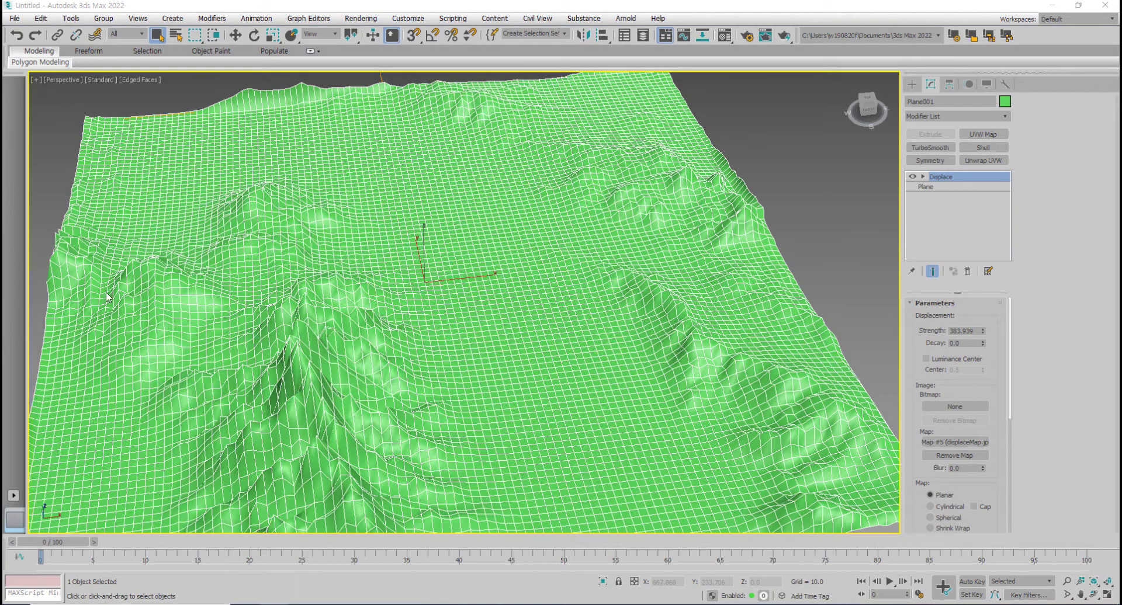
# - Set the displacement map's blur to 0.61 to smooth the jagged mountain peaks
pyautogui.moveTo(600, 388); pyautogui.dragTo(288, 304, button='middle')
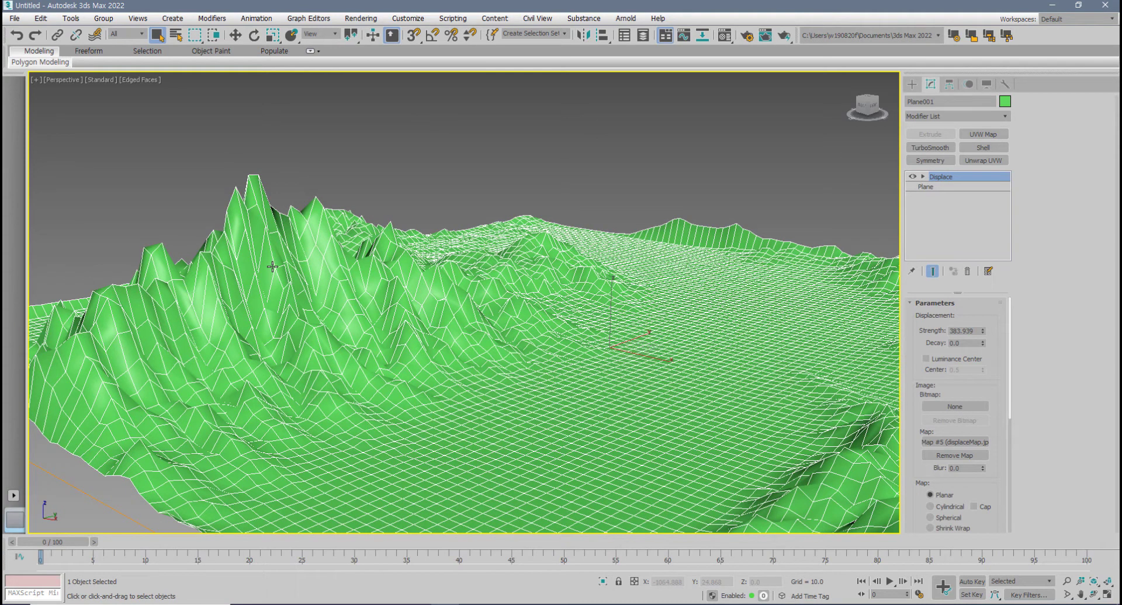
pyautogui.keyDown('alt'); pyautogui.moveTo(273, 267); pyautogui.dragTo(319, 303, button='middle'); pyautogui.keyUp('alt')
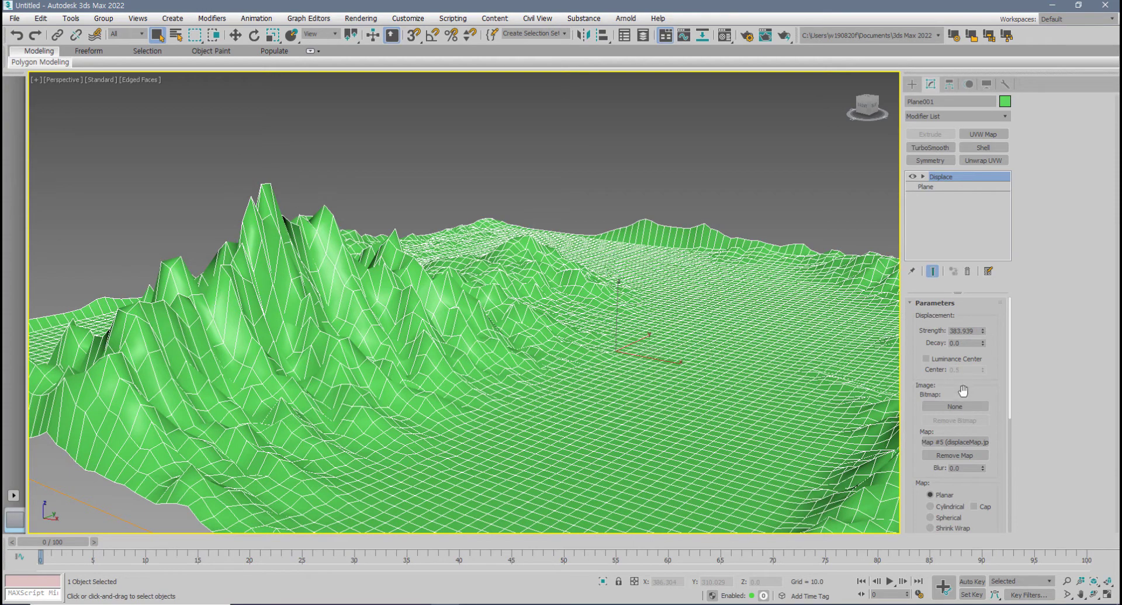
pyautogui.moveTo(970, 468); pyautogui.dragTo(1001, 422)
pyautogui.moveTo(1001, 434); pyautogui.dragTo(1001, 429)
pyautogui.moveTo(588, 391)
pyautogui.keyDown('alt'); pyautogui.mouseDown(button='middle')
pyautogui.moveTo(618, 395)
pyautogui.moveTo(606, 378)
pyautogui.moveTo(584, 379)
pyautogui.mouseUp(button='middle'); pyautogui.keyUp('alt')
pyautogui.moveTo(983, 470); pyautogui.dragTo(984, 467)
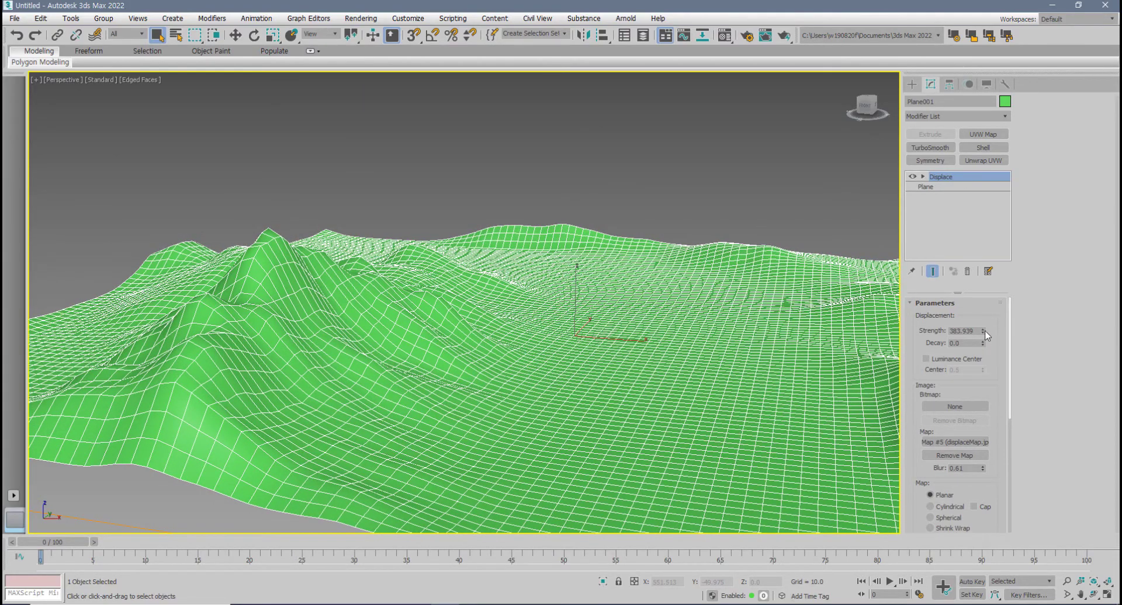
# - Try different displacement strengths on the smoothed terrain, from about 292 up to about 363, checking the mountains from low angles
pyautogui.moveTo(984, 331)
pyautogui.mouseDown()
pyautogui.moveTo(987, 313)
pyautogui.moveTo(987, 374)
pyautogui.moveTo(988, 346)
pyautogui.mouseUp()
pyautogui.keyDown('alt'); pyautogui.moveTo(795, 387); pyautogui.dragTo(490, 442, button='middle'); pyautogui.keyUp('alt')
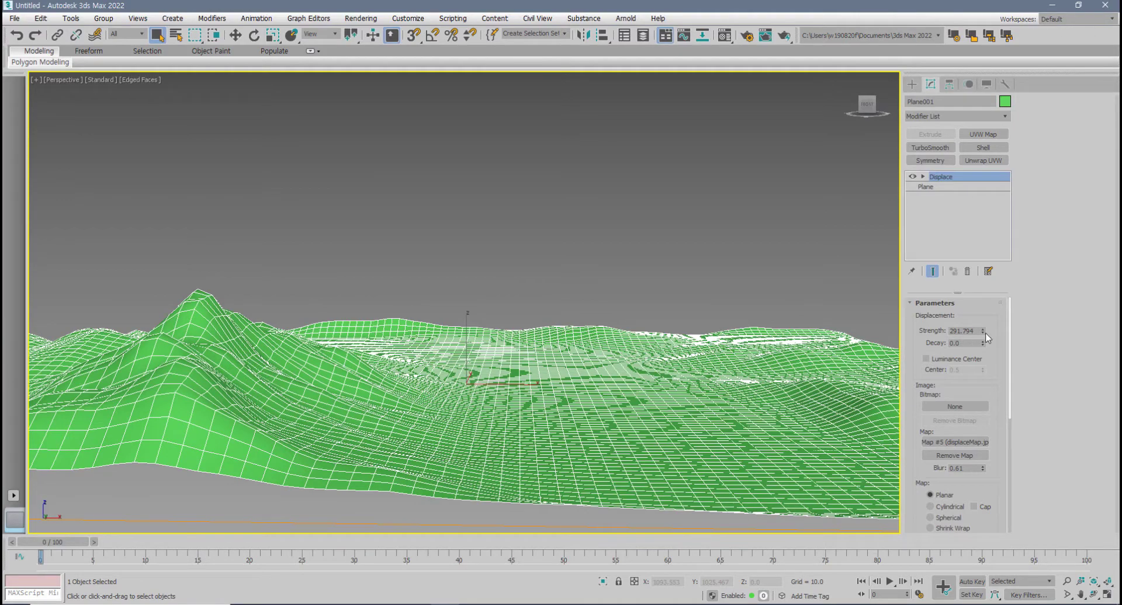
pyautogui.moveTo(987, 331)
pyautogui.mouseDown()
pyautogui.moveTo(994, 271)
pyautogui.moveTo(1000, 342)
pyautogui.moveTo(1003, 323)
pyautogui.mouseUp()
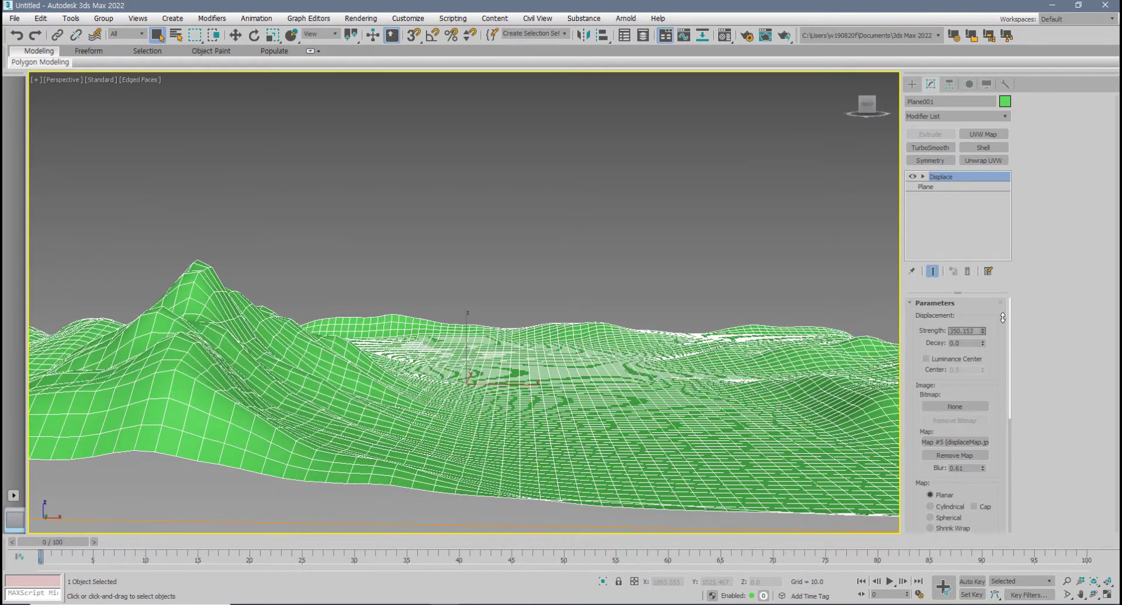
pyautogui.keyDown('alt'); pyautogui.moveTo(463, 318); pyautogui.dragTo(610, 418, button='middle'); pyautogui.keyUp('alt')
pyautogui.moveTo(983, 331); pyautogui.dragTo(984, 325)
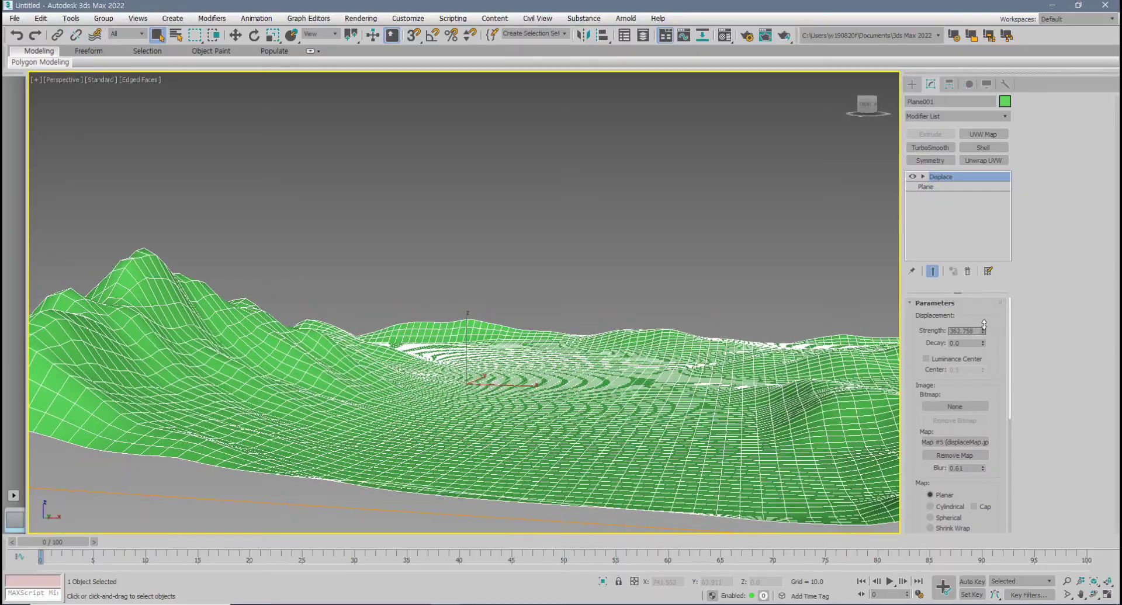
pyautogui.keyDown('alt'); pyautogui.moveTo(546, 428); pyautogui.dragTo(487, 451, button='middle'); pyautogui.keyUp('alt')
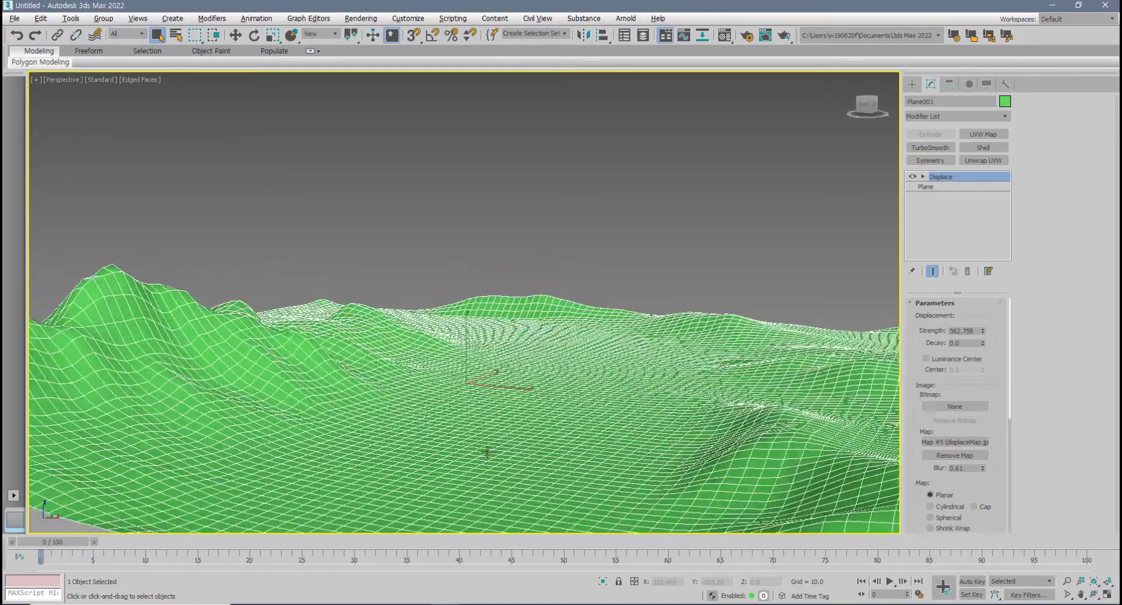
# - Set the Displace modifier's strength to exactly 350
pyautogui.doubleClick(971, 332)
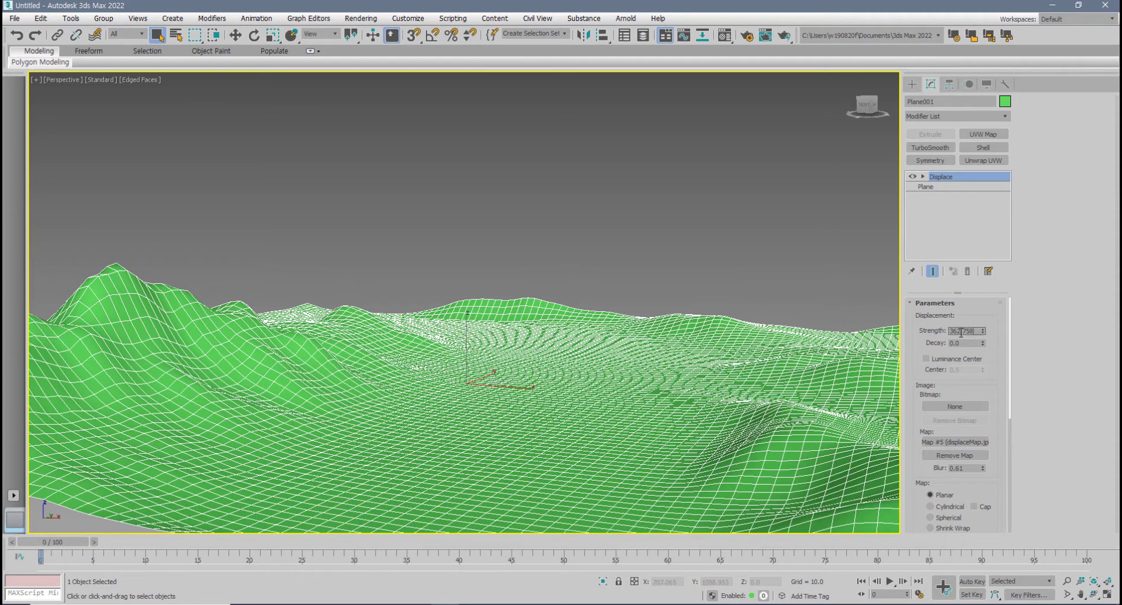
pyautogui.write('350')
pyautogui.press('Return')
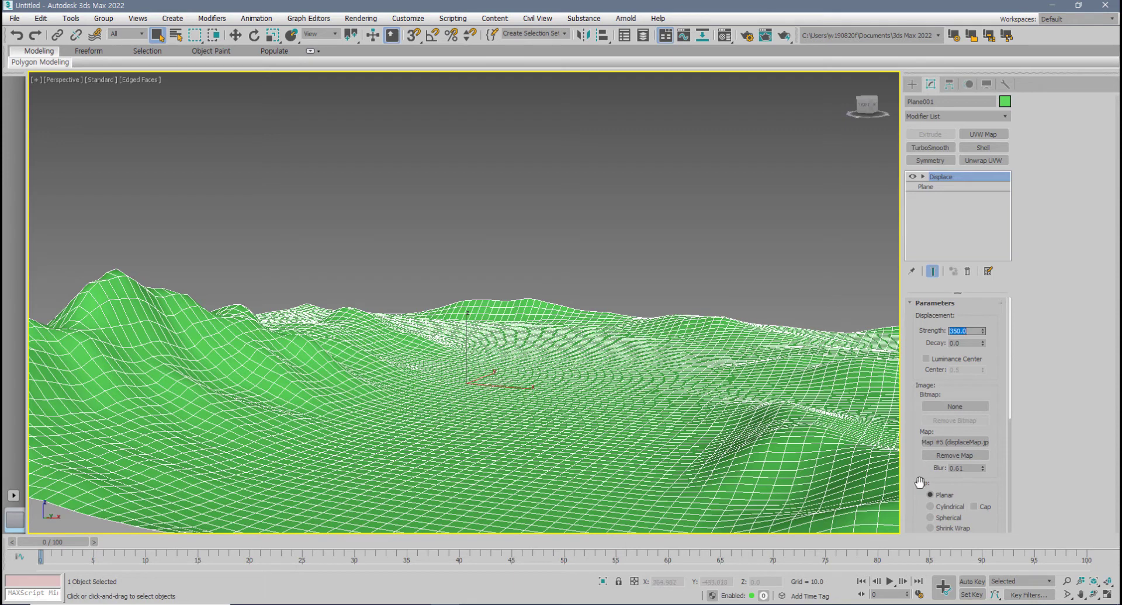
# - Open the Material Editor for the displaced terrain and place its window over the viewport
pyautogui.scroll(-3, 941, 403)
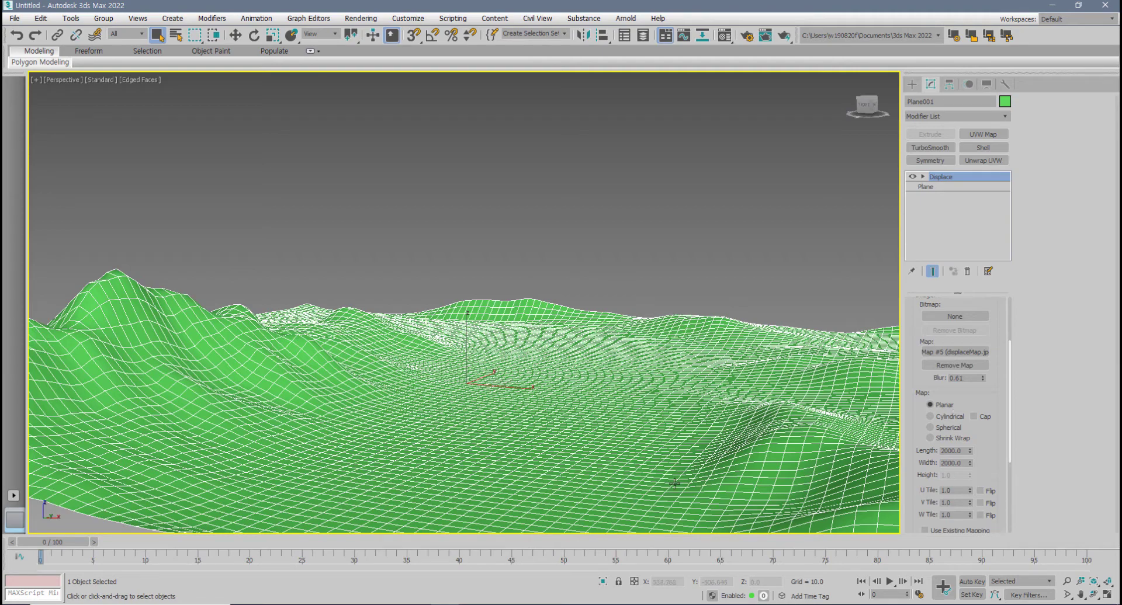
pyautogui.keyDown('alt'); pyautogui.moveTo(672, 483); pyautogui.dragTo(655, 497, button='middle'); pyautogui.keyUp('alt')
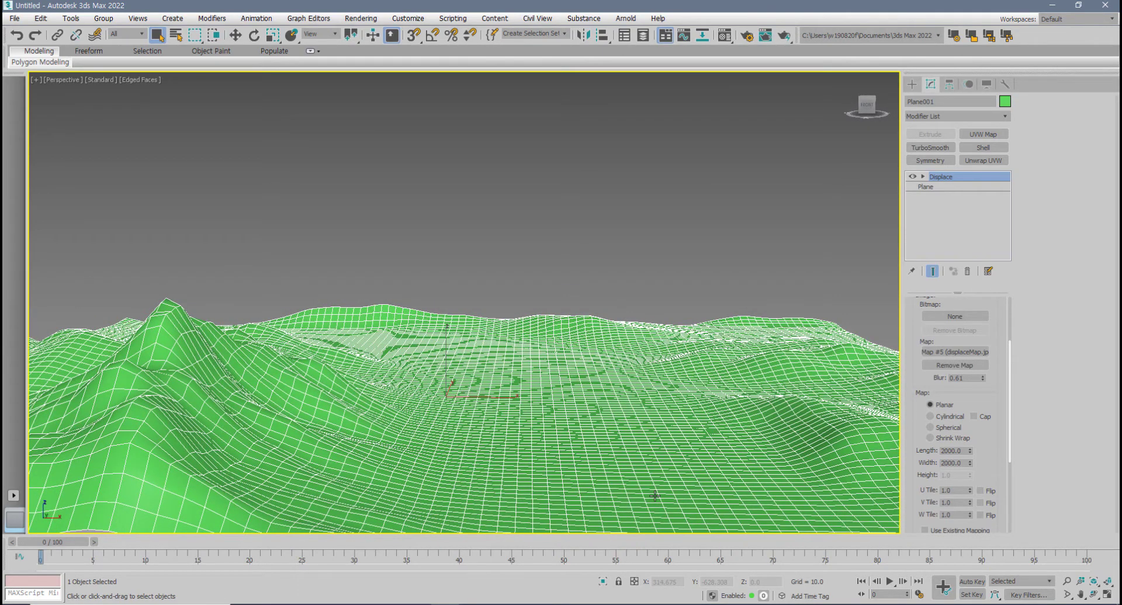
pyautogui.click(725, 35)
pyautogui.moveTo(192, 106); pyautogui.dragTo(326, 105)
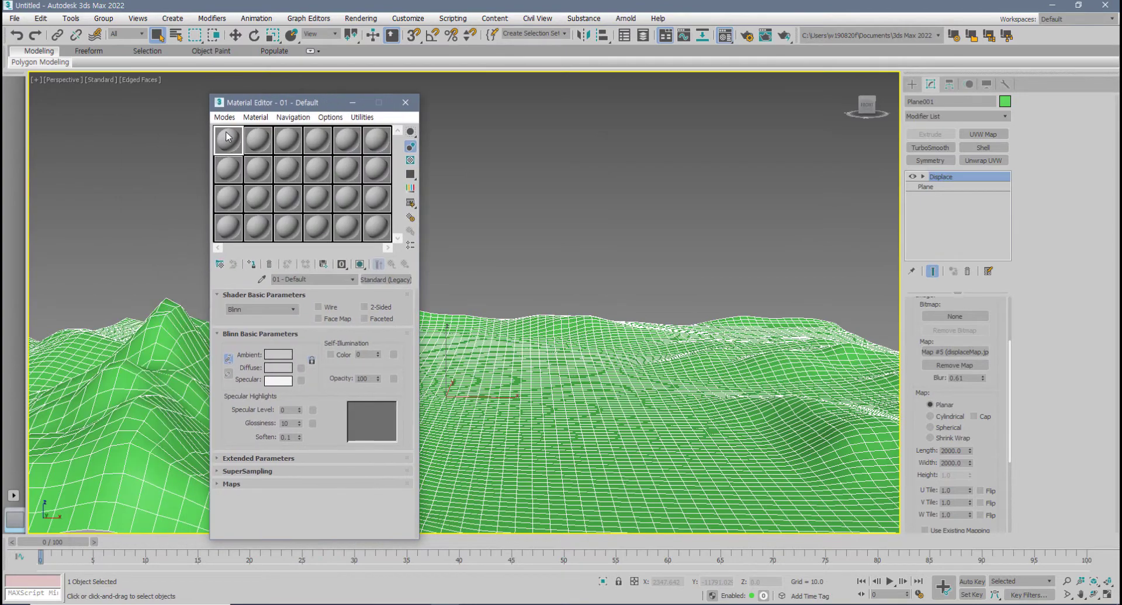
# - Switch the Material Editor to Slate mode and back to Compact mode, checking both editor choices
pyautogui.click(224, 117)
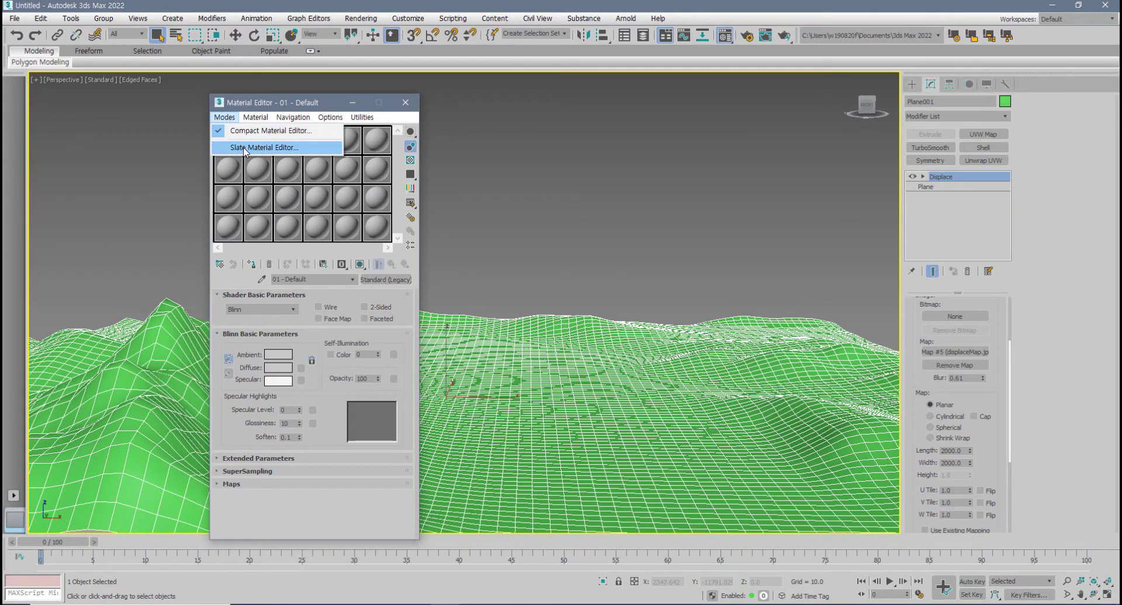
pyautogui.click(244, 149)
pyautogui.click(443, 117)
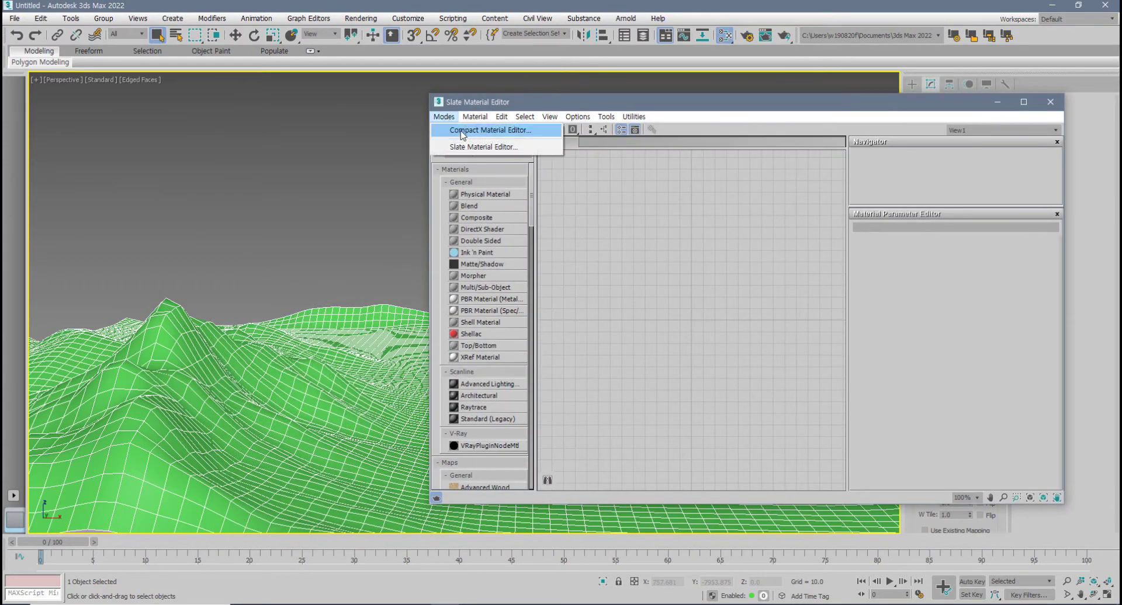
pyautogui.click(462, 130)
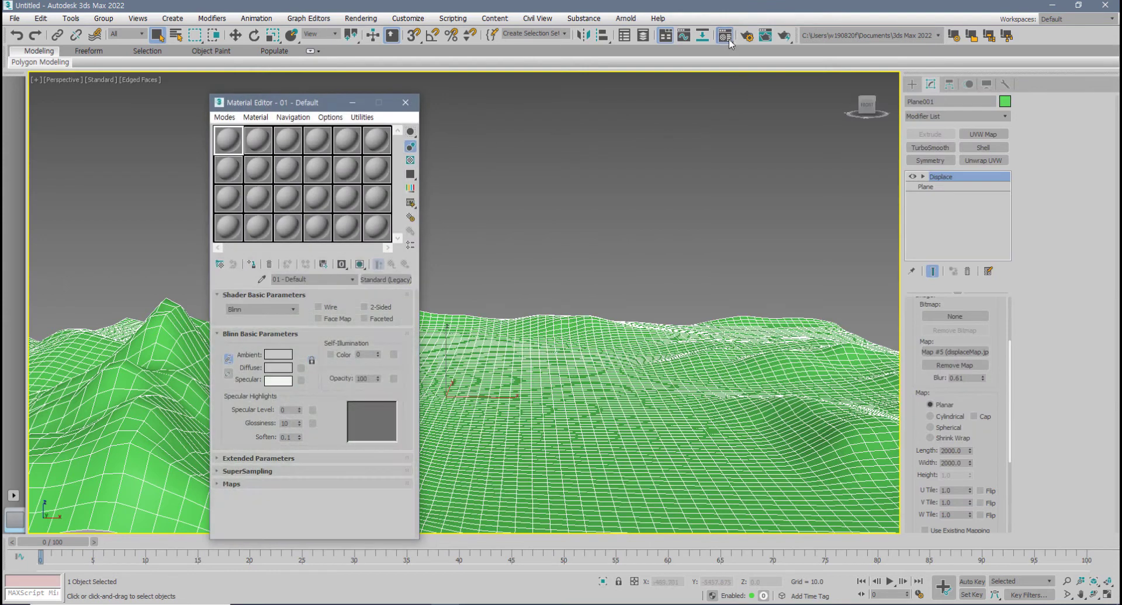
pyautogui.moveTo(728, 40); pyautogui.dragTo(725, 54)
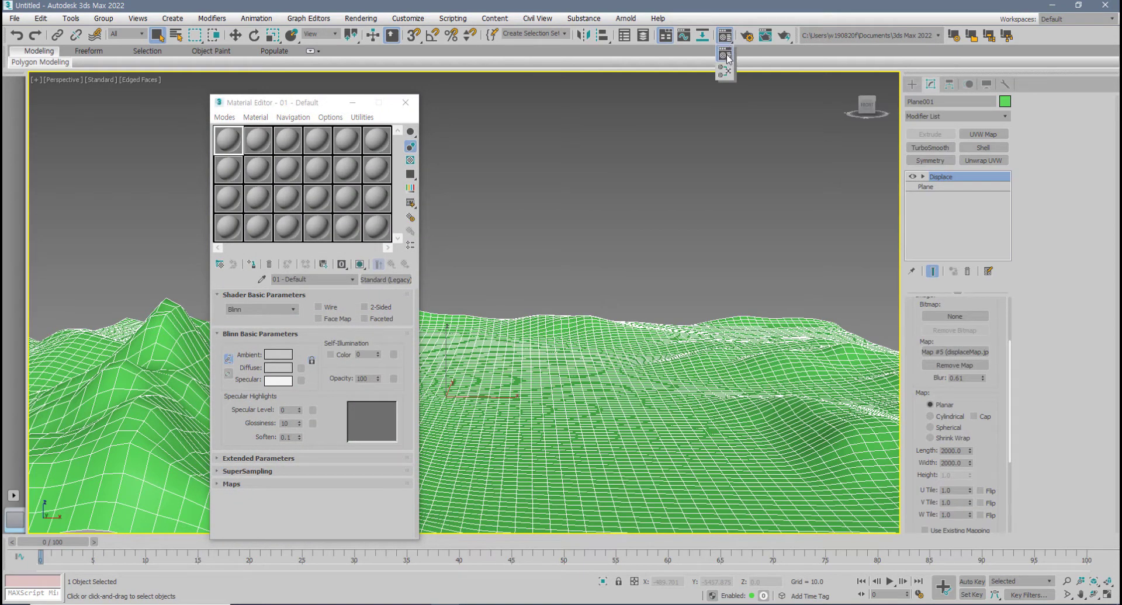
pyautogui.moveTo(727, 55); pyautogui.dragTo(725, 54)
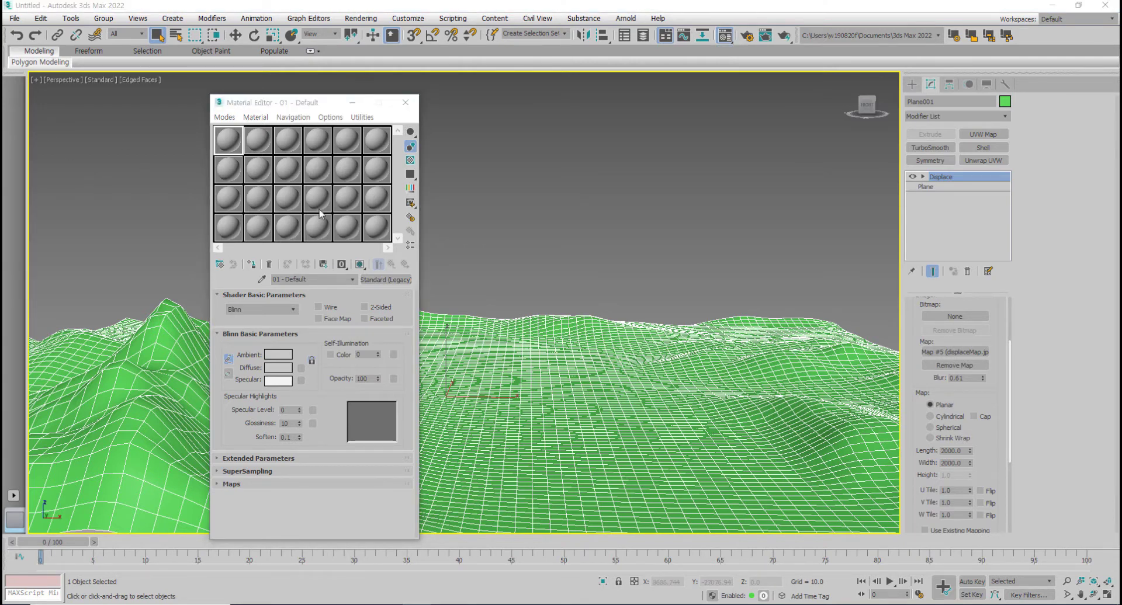
# - Enlarge the material samples to the 3 X 2 Sample Windows layout and move the editor toward the viewport's upper corner
pyautogui.click(235, 146)
pyautogui.rightClick(235, 146)
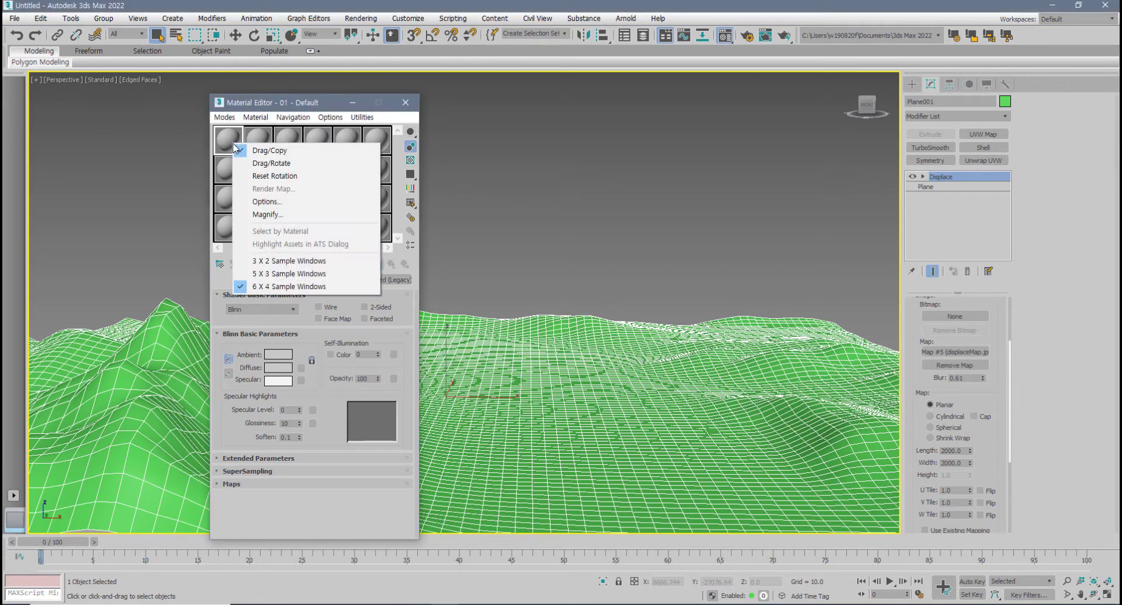
pyautogui.click(273, 261)
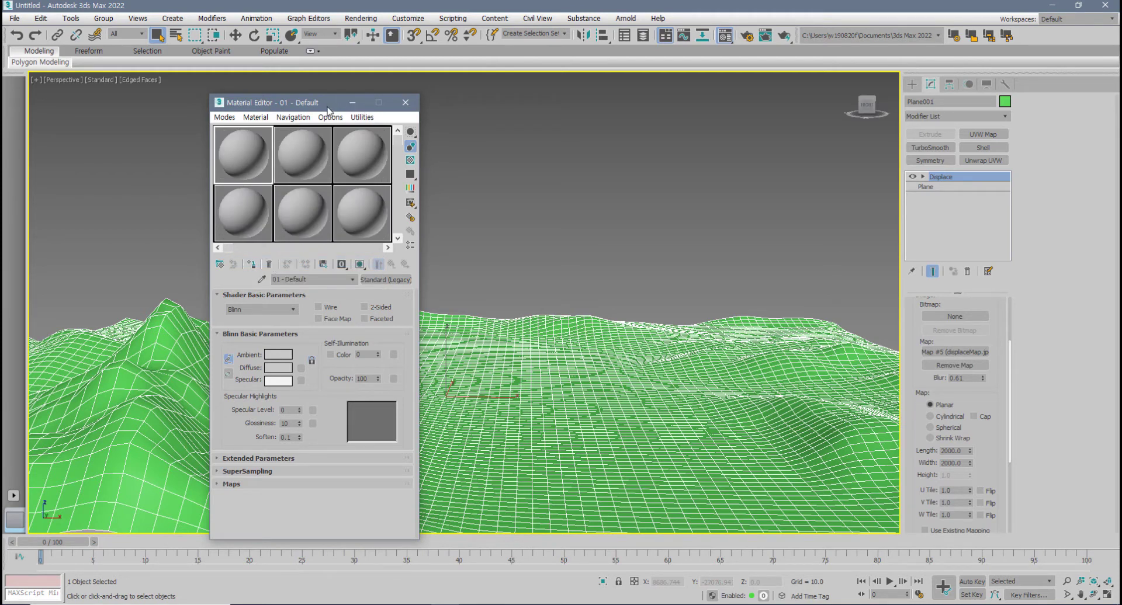
pyautogui.moveTo(329, 106); pyautogui.dragTo(234, 77)
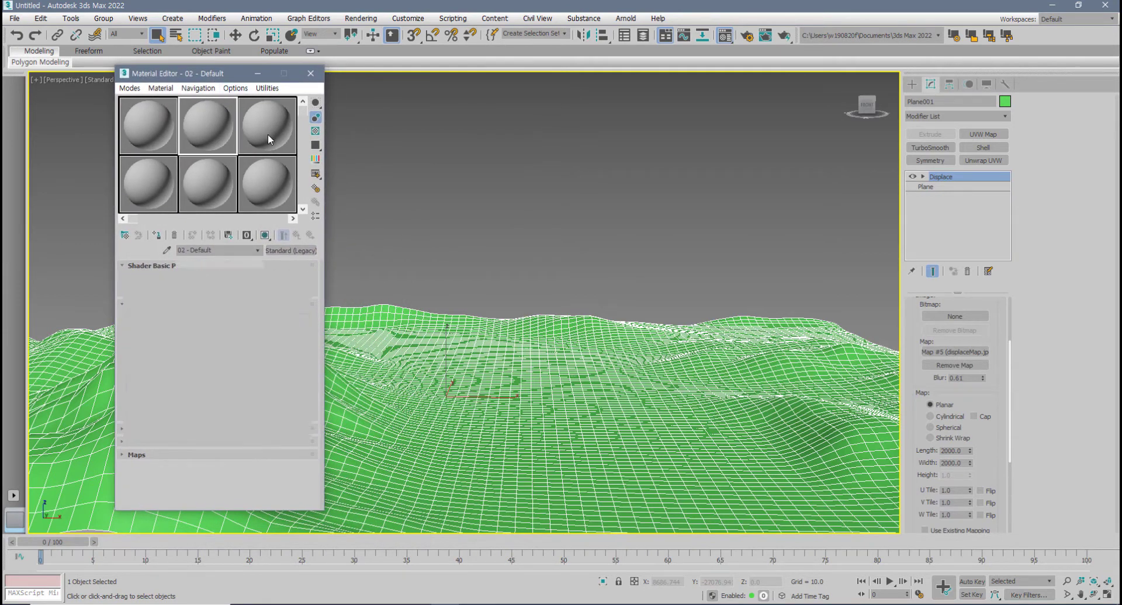
# - Change the first sample material, 01 - Default, from Standard (Legacy) to a Blend material, discarding the old material
pyautogui.click(195, 128)
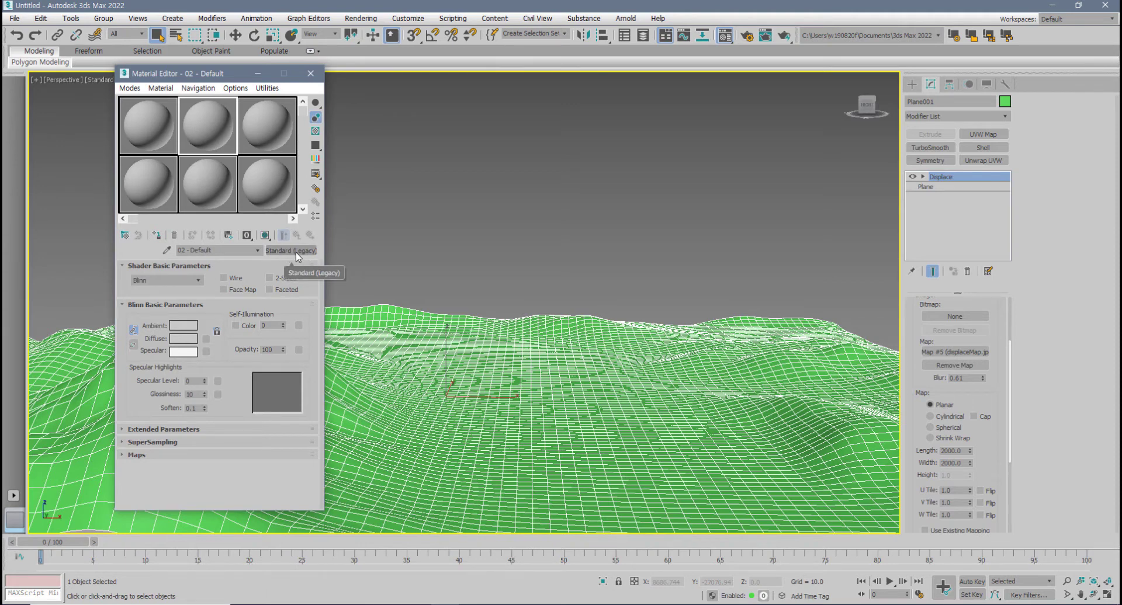
pyautogui.click(167, 146)
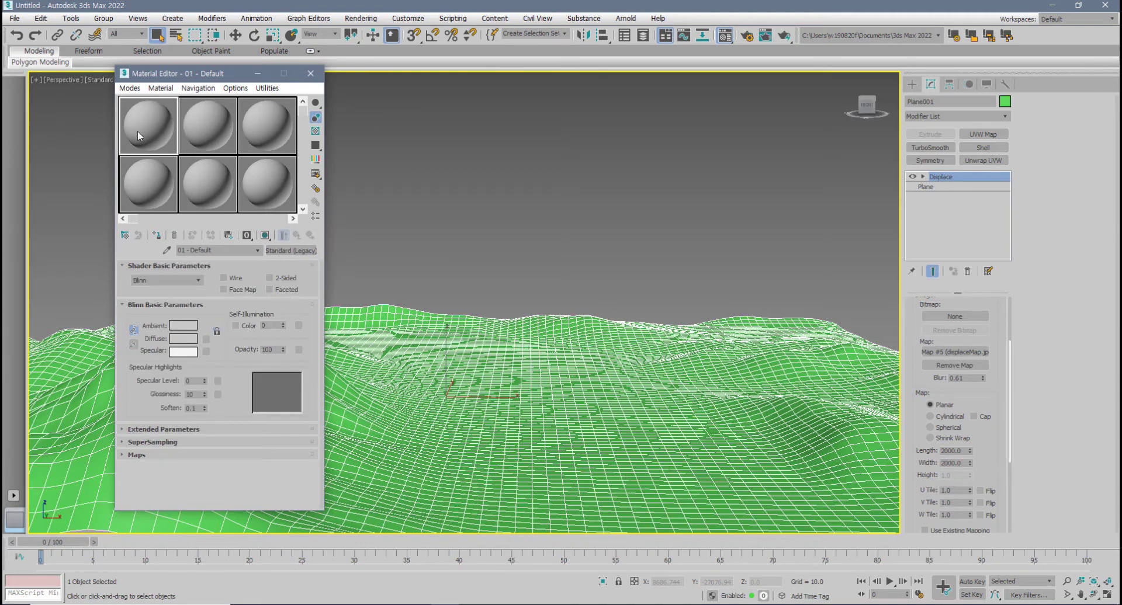
pyautogui.click(301, 253)
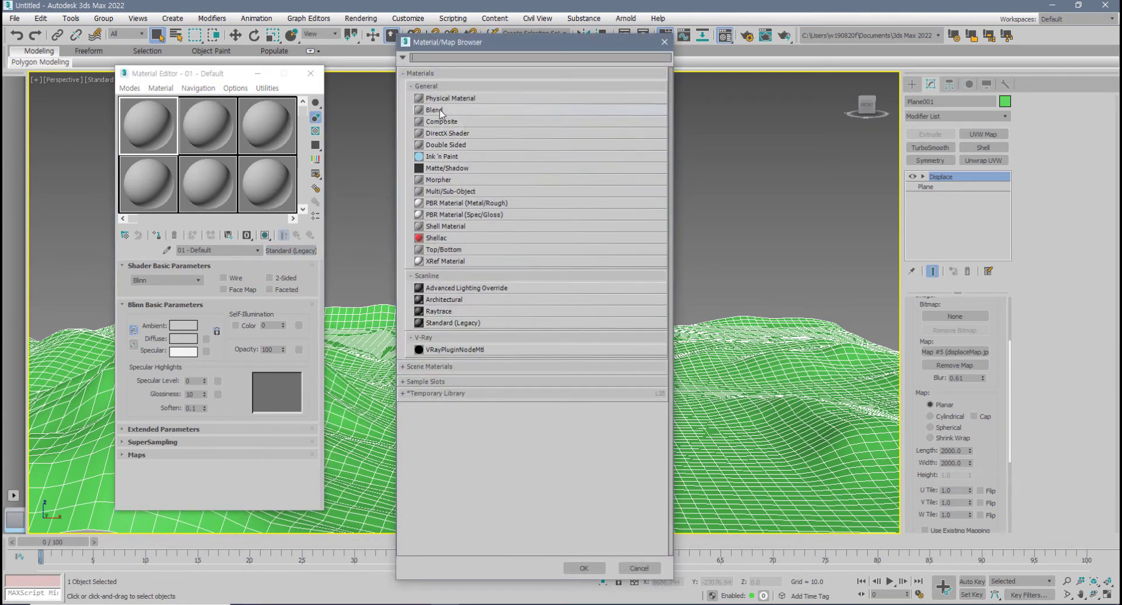
pyautogui.click(465, 110)
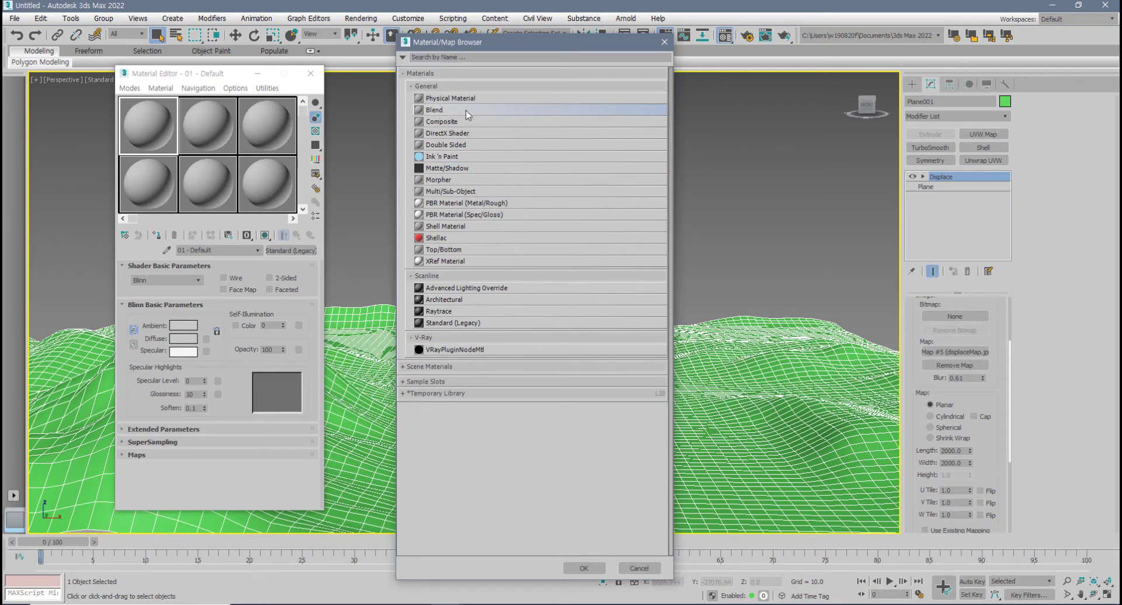
pyautogui.doubleClick(466, 110)
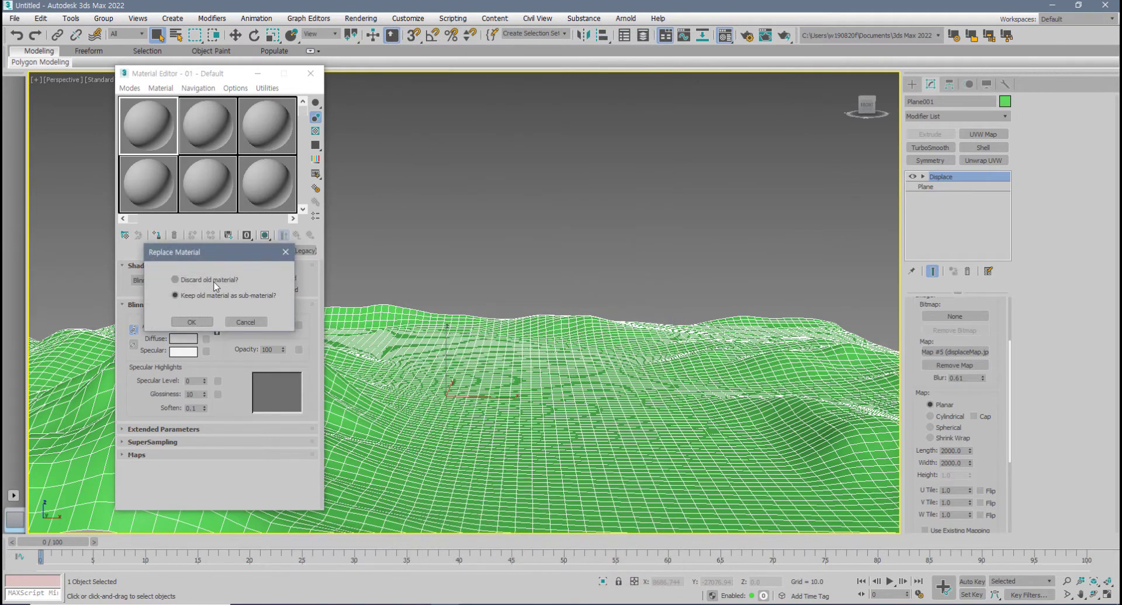
pyautogui.moveTo(222, 253); pyautogui.dragTo(408, 234)
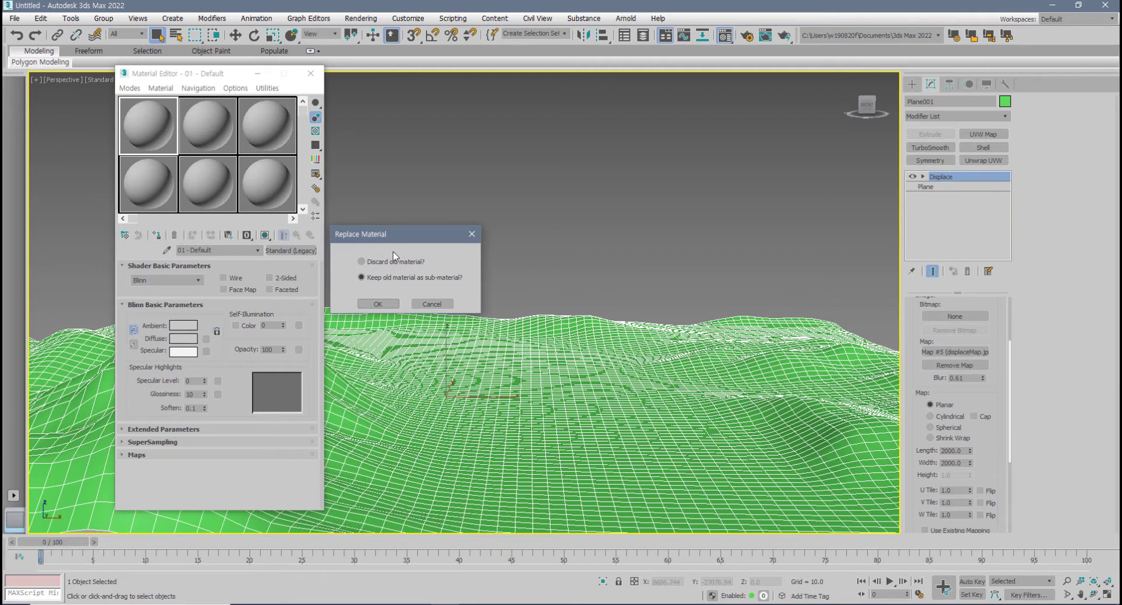
pyautogui.click(363, 262)
pyautogui.click(381, 304)
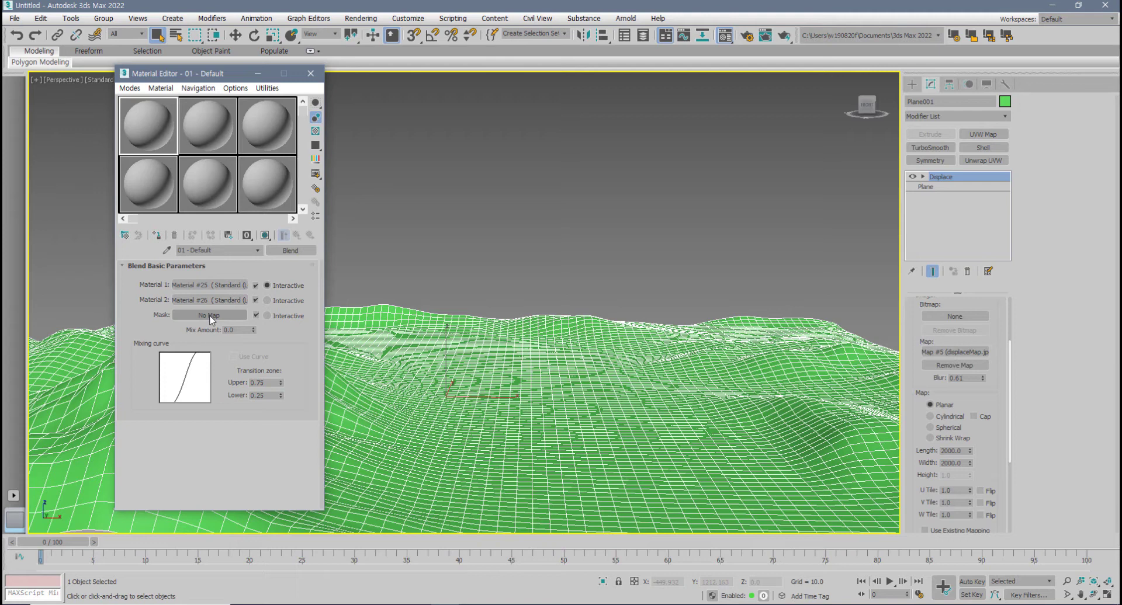
# - Load evgreen.jpg as the diffuse bitmap of the blend's Material 1, viewing the image at full size before opening it
pyautogui.click(208, 286)
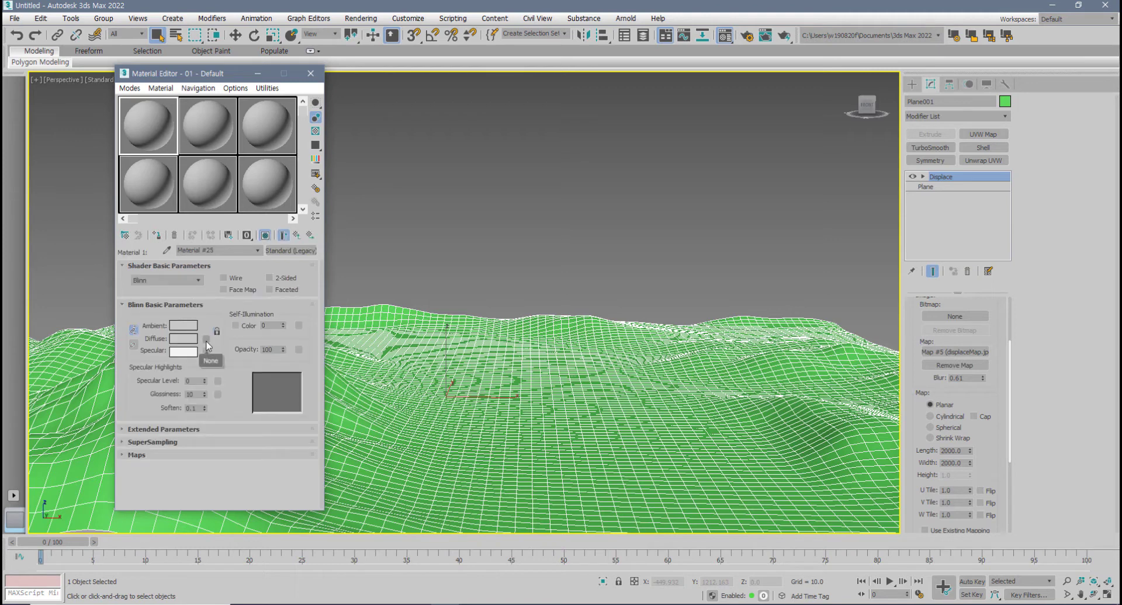
pyautogui.click(207, 339)
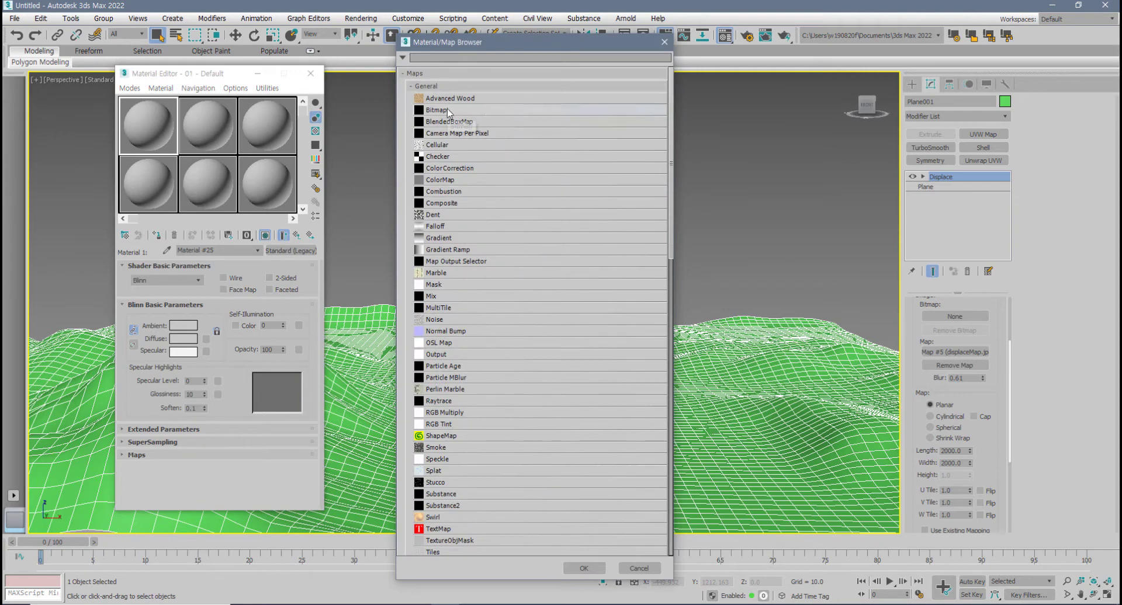
pyautogui.doubleClick(447, 110)
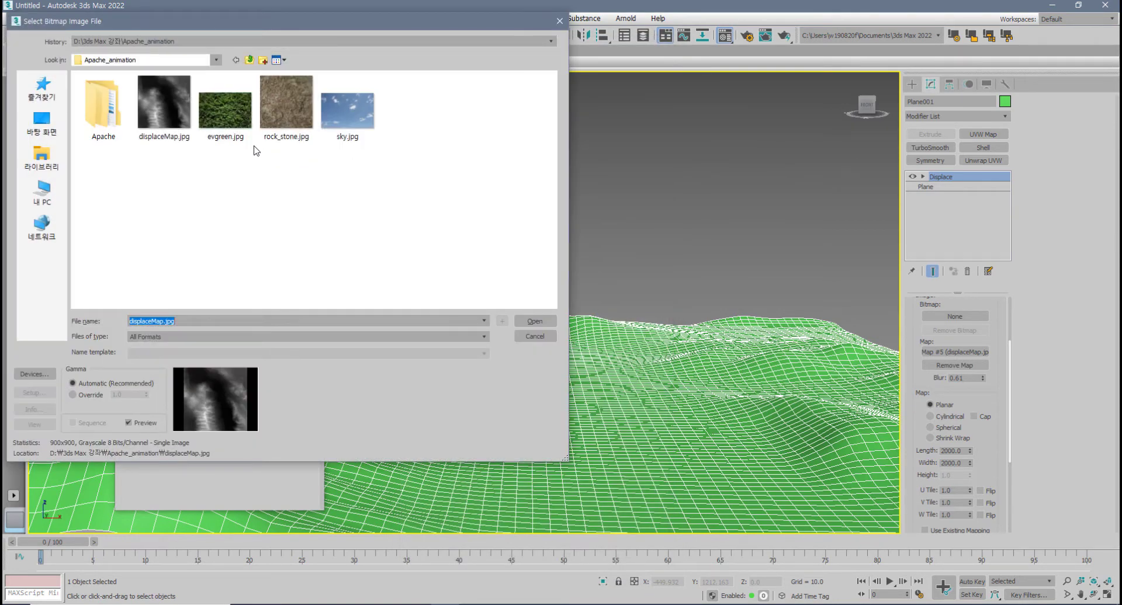
pyautogui.click(231, 130)
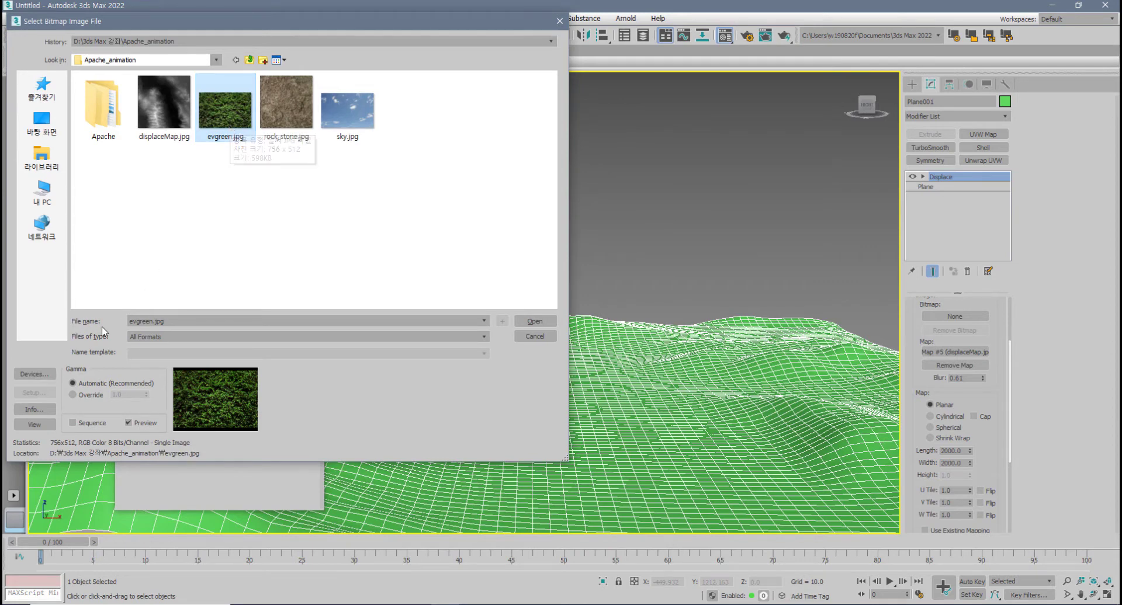
pyautogui.click(39, 425)
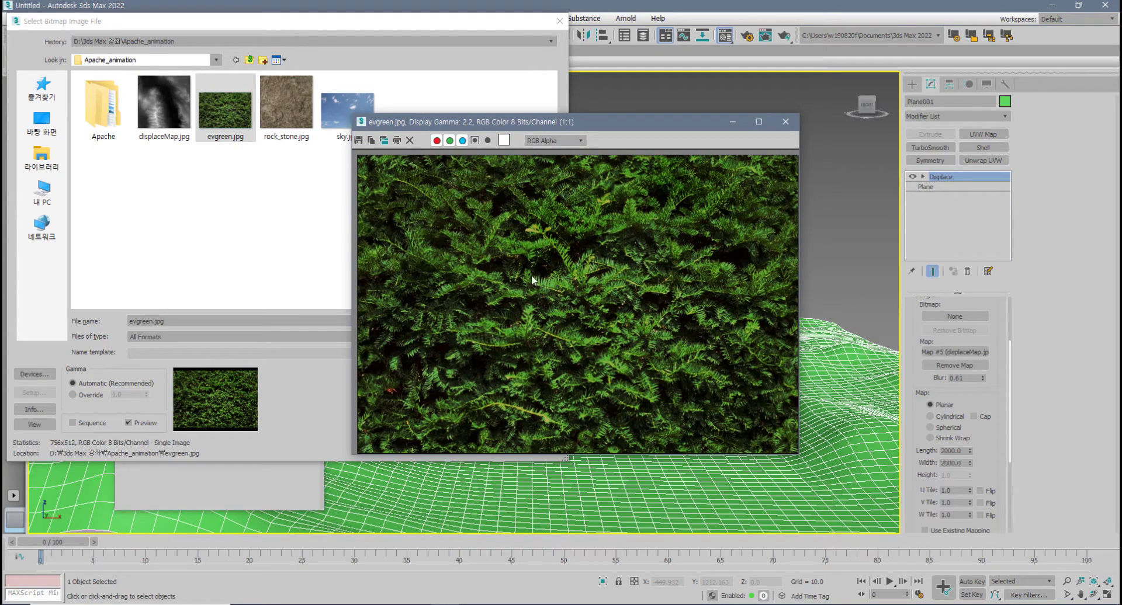
pyautogui.click(788, 126)
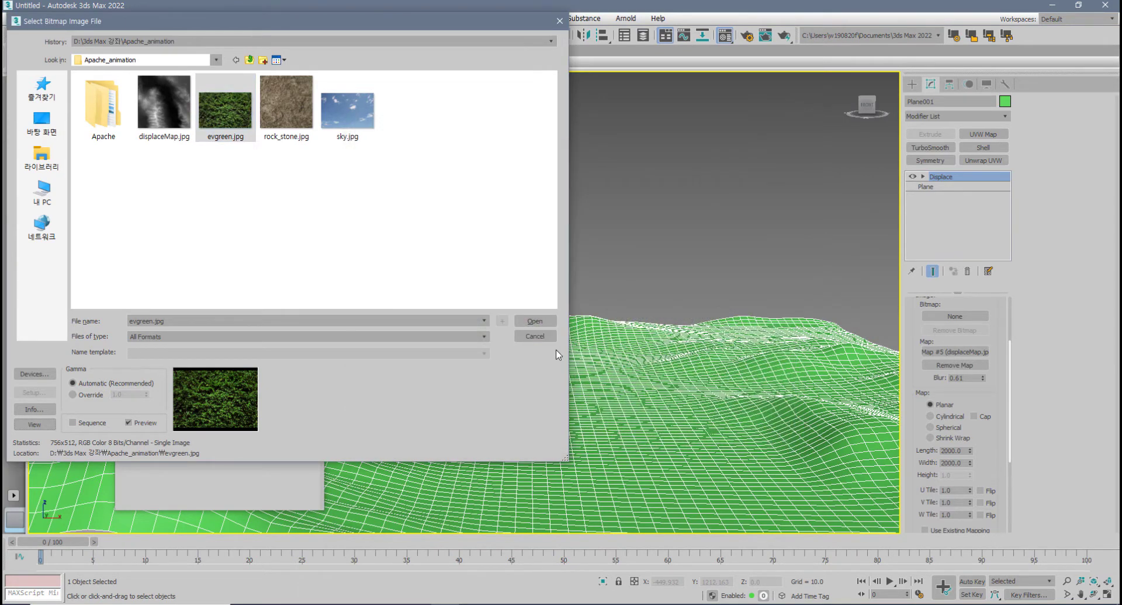
pyautogui.click(545, 320)
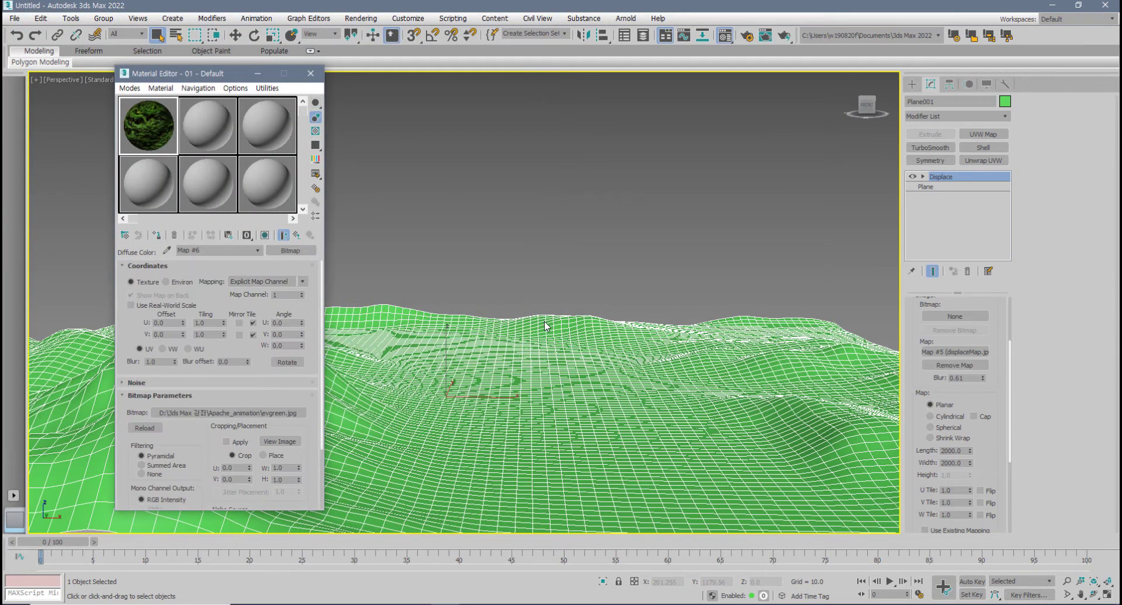
# - Set the evgreen.jpg bitmap's tiling to 20 in both U and V
pyautogui.doubleClick(211, 324)
pyautogui.write('20')
pyautogui.press('Tab')
pyautogui.write('20')
pyautogui.press('Return')
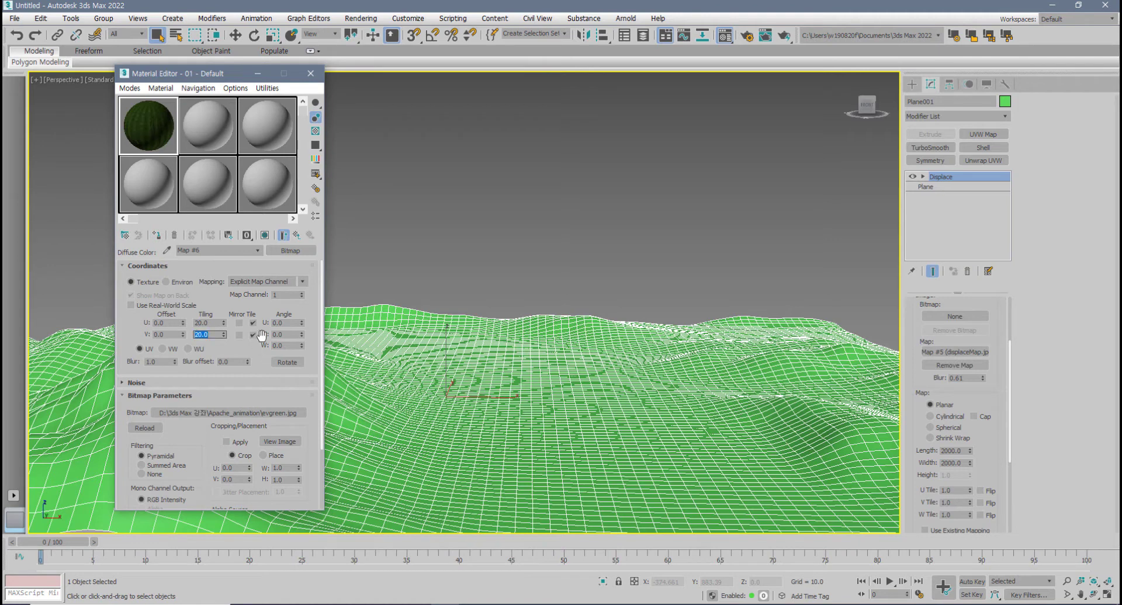
# - Magnify the first material sample and compare the tiled foliage as a flat map and as the end result on the sphere
pyautogui.doubleClick(155, 146)
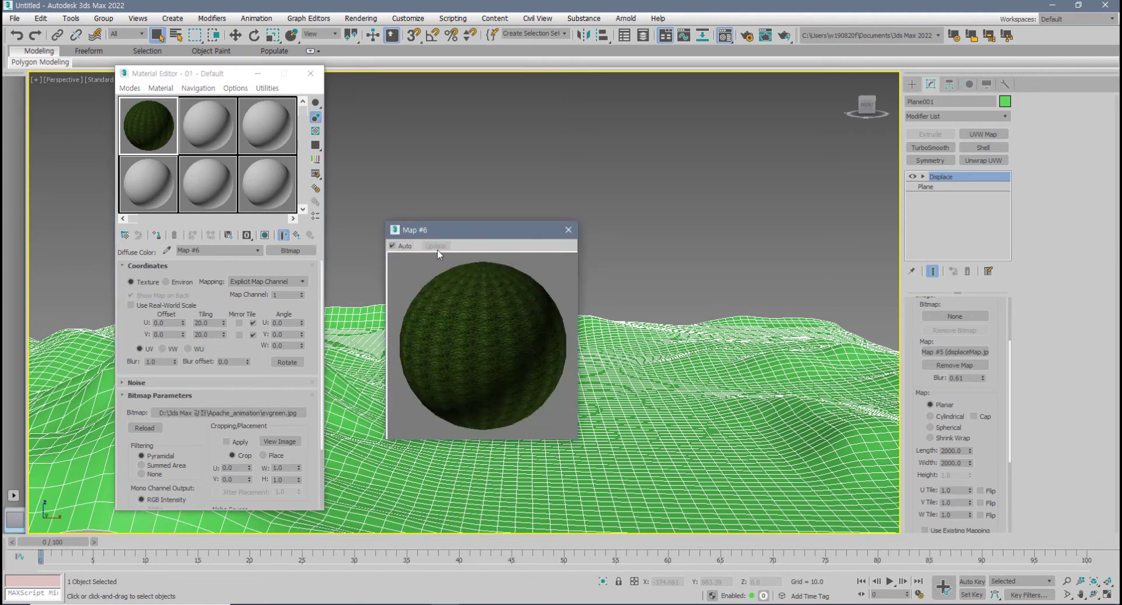
pyautogui.moveTo(489, 230); pyautogui.dragTo(461, 165)
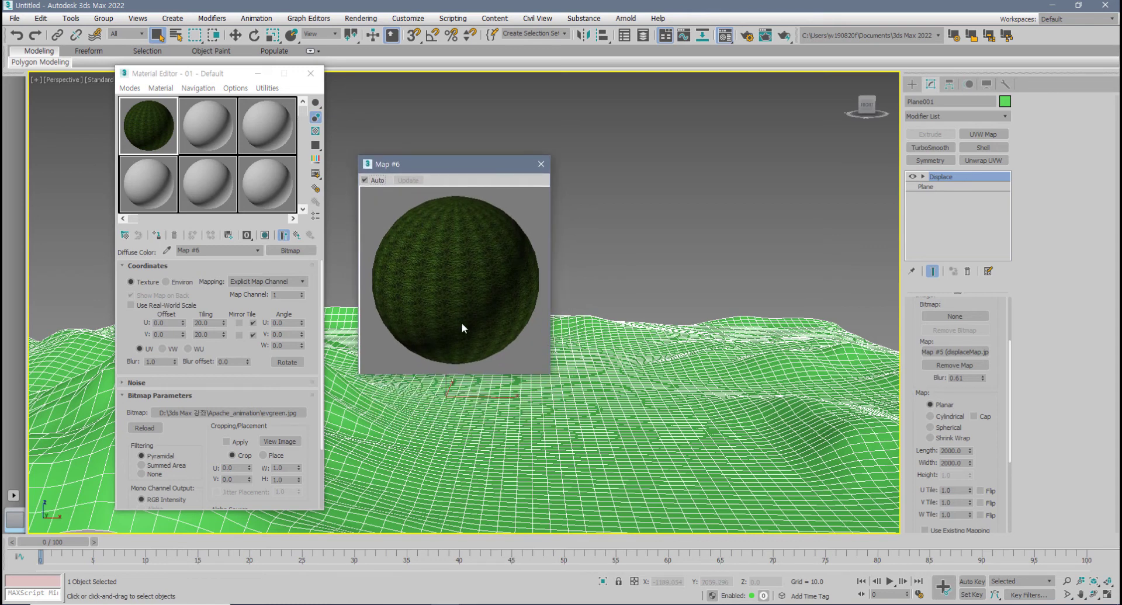
pyautogui.click(286, 238)
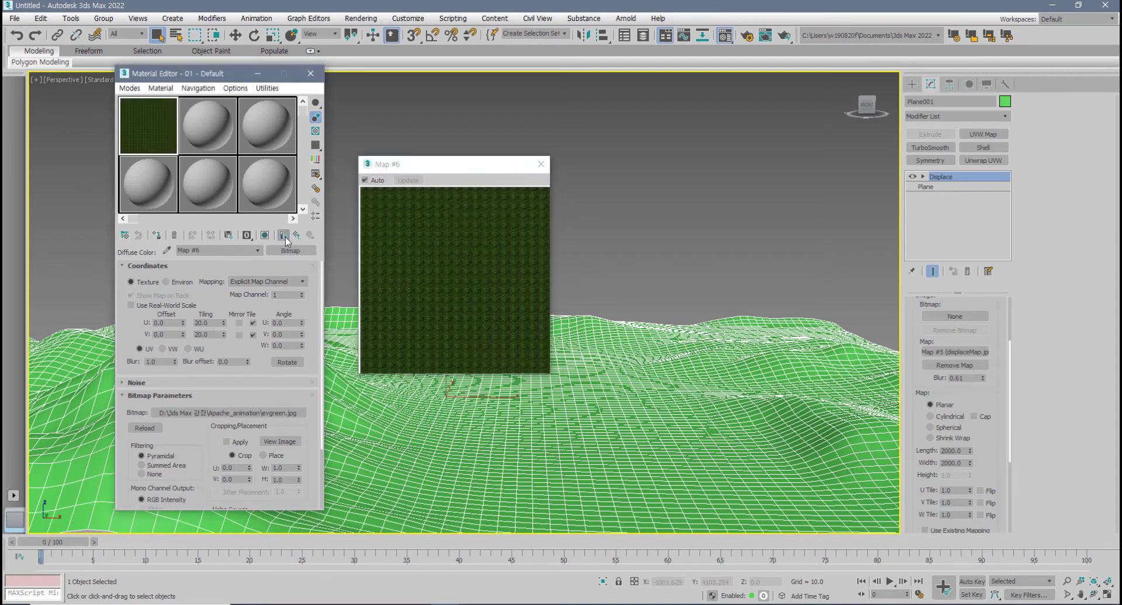
pyautogui.click(285, 237)
pyautogui.click(285, 237)
pyautogui.click(285, 237)
pyautogui.click(285, 237)
pyautogui.click(284, 236)
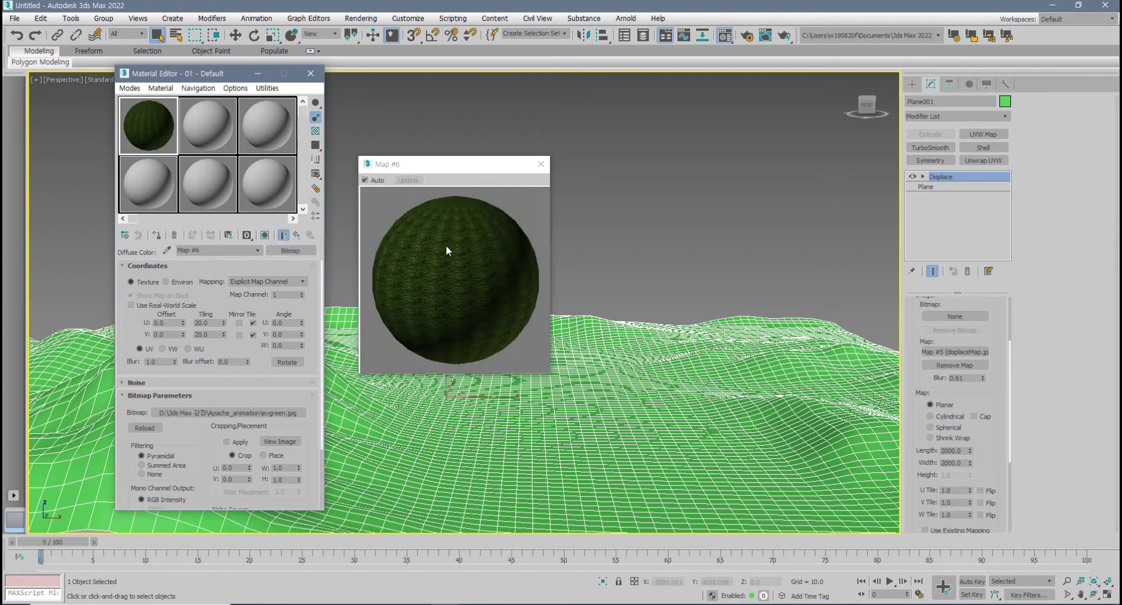
pyautogui.click(283, 236)
pyautogui.click(284, 235)
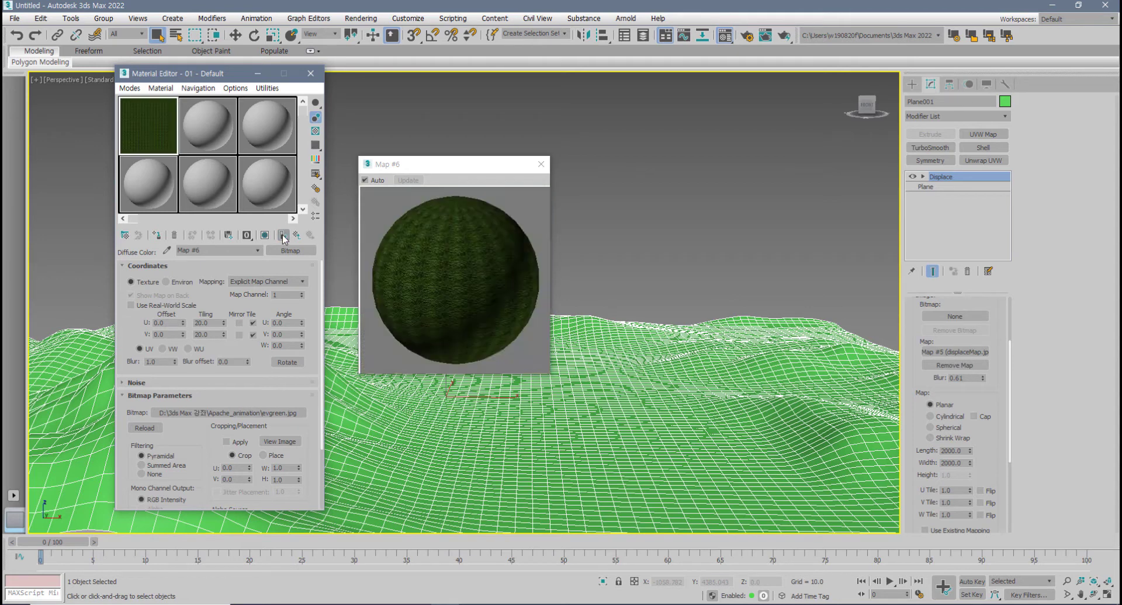
pyautogui.click(283, 236)
pyautogui.click(284, 235)
pyautogui.click(283, 235)
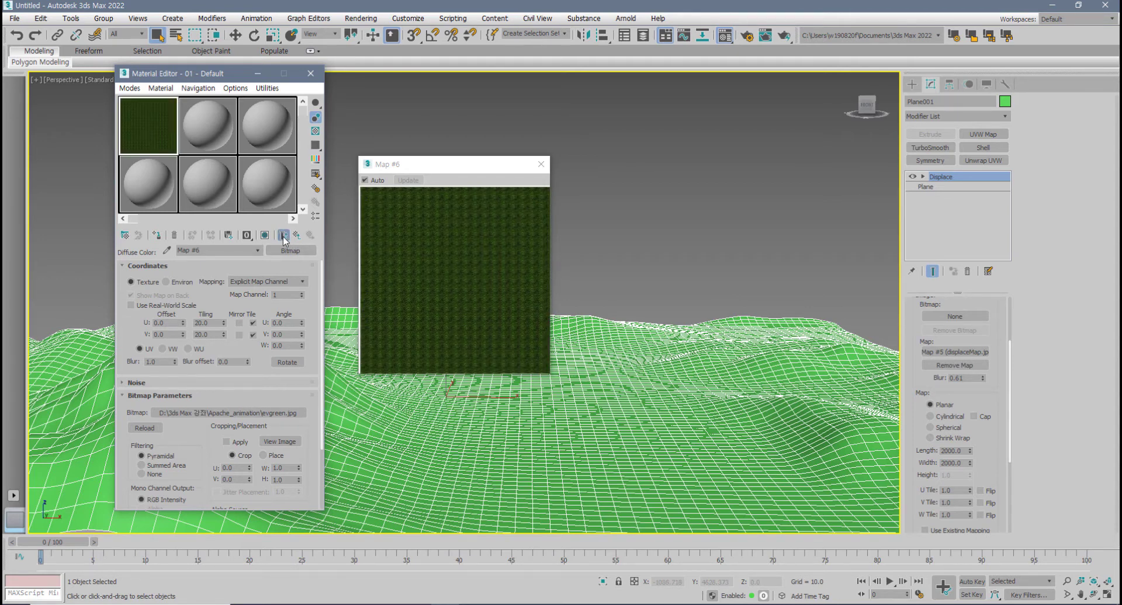
pyautogui.click(283, 234)
pyautogui.click(284, 235)
pyautogui.click(283, 235)
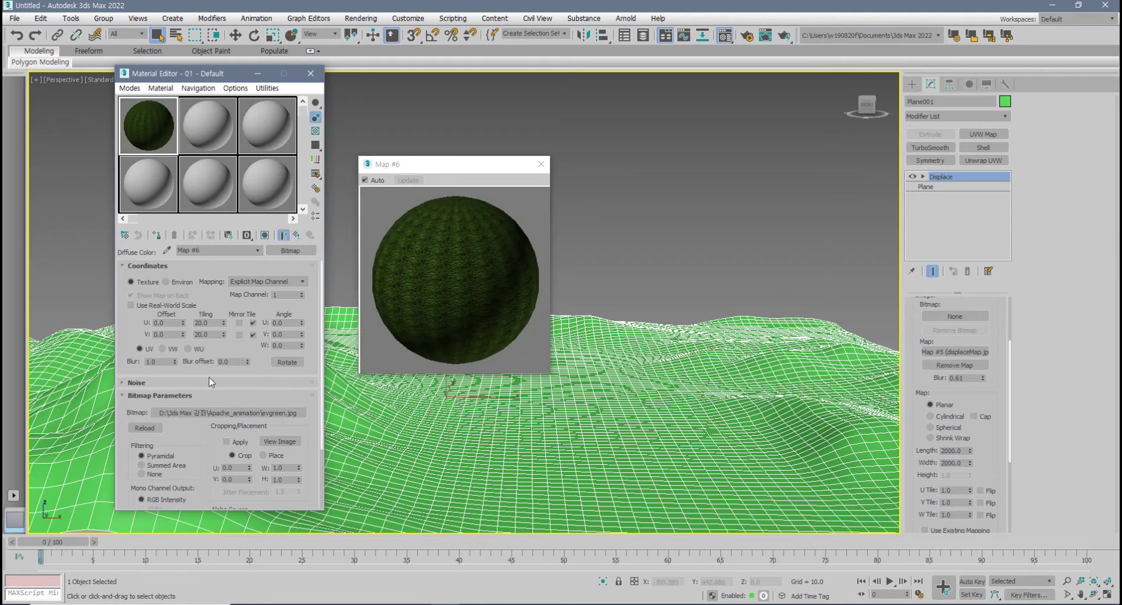
# - Return from the foliage bitmap through Material 1 to the Blend material's basic parameters
pyautogui.click(297, 235)
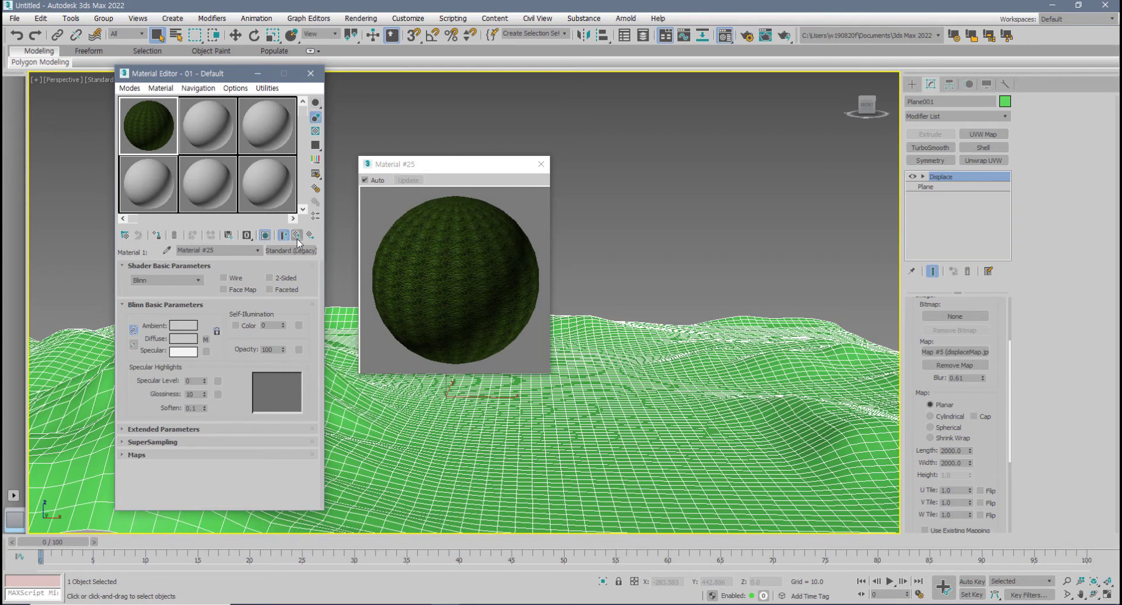
pyautogui.click(296, 238)
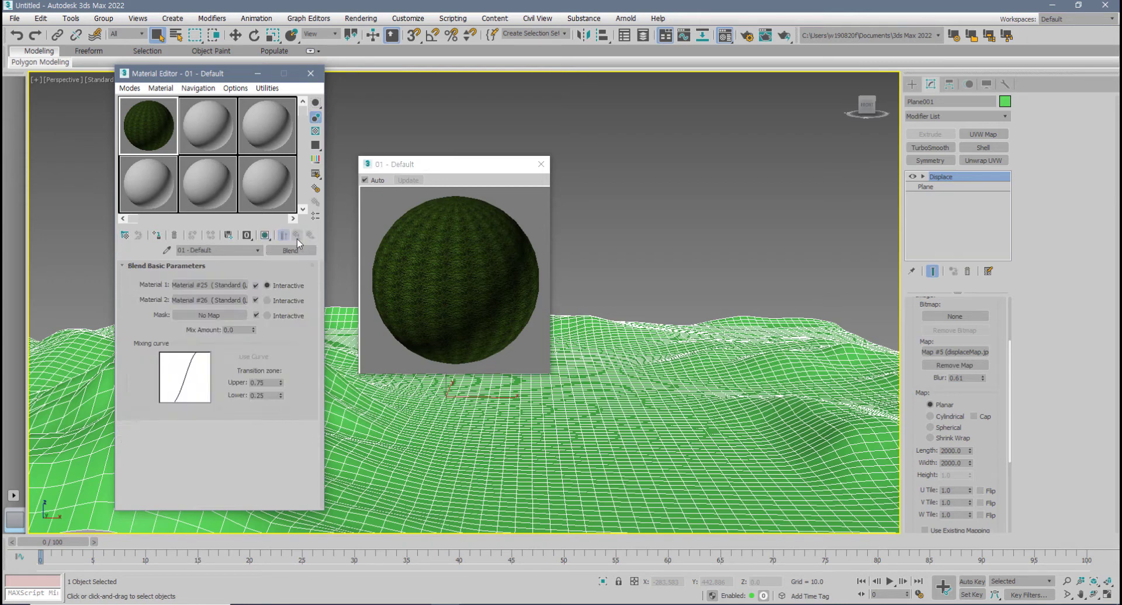
# - Load rock_stone.jpg as the diffuse bitmap of the blend's Material 2, viewing the image at full size before opening it
pyautogui.click(204, 301)
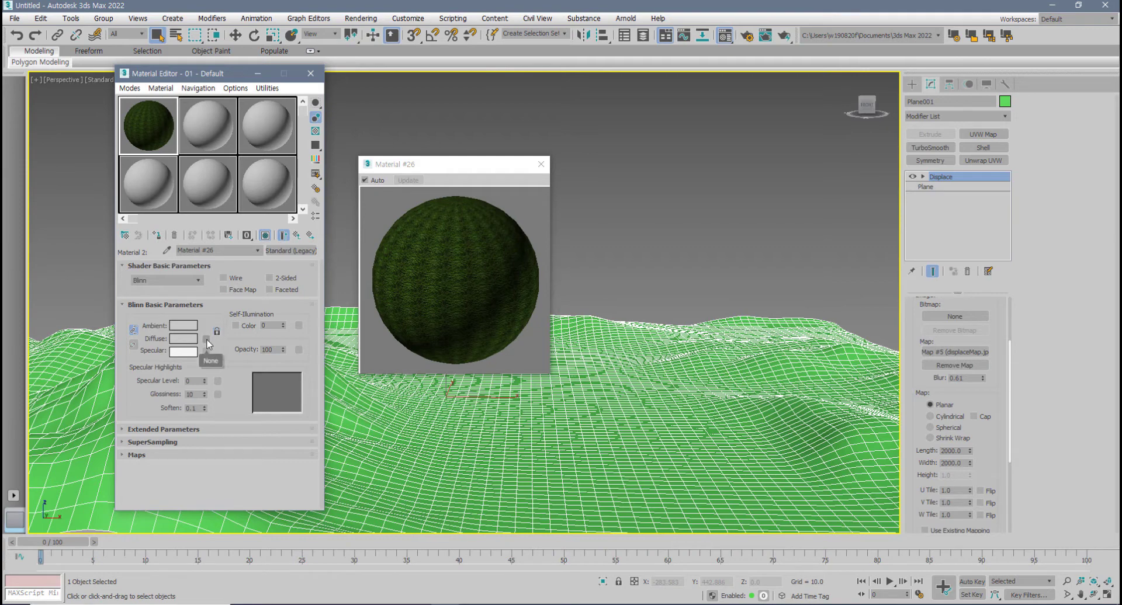
pyautogui.click(207, 341)
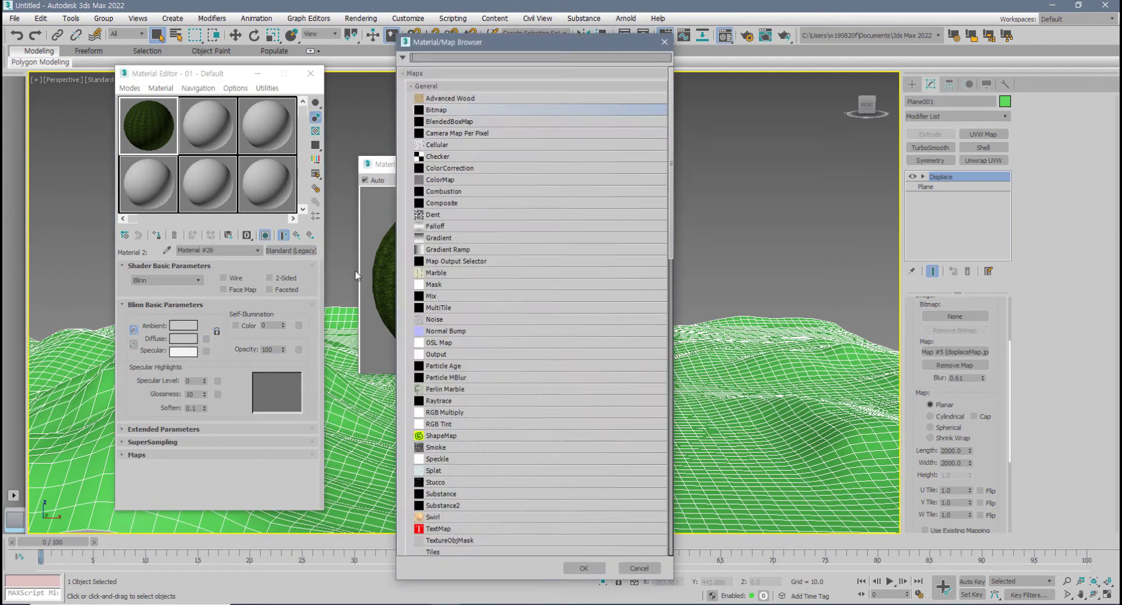
pyautogui.doubleClick(457, 111)
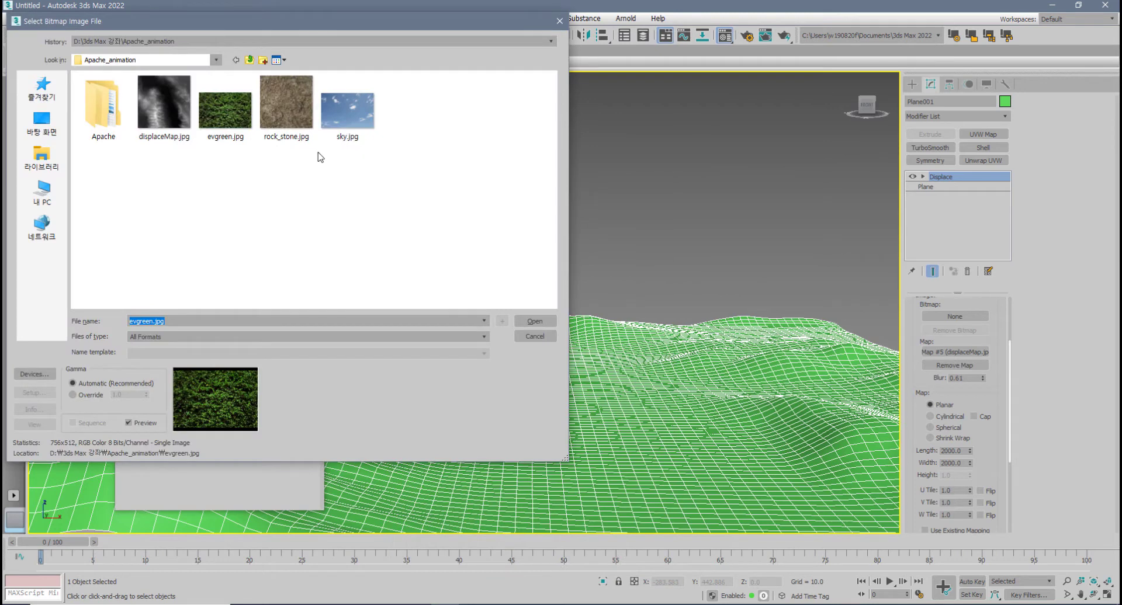
pyautogui.click(292, 126)
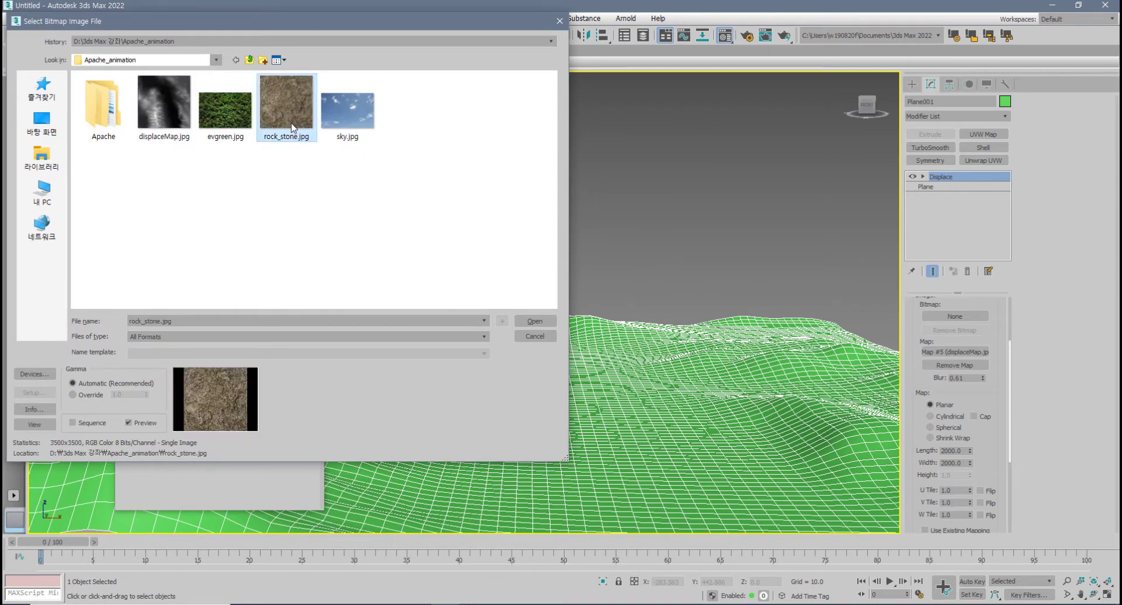
pyautogui.click(35, 425)
pyautogui.moveTo(1093, 54); pyautogui.dragTo(428, 33)
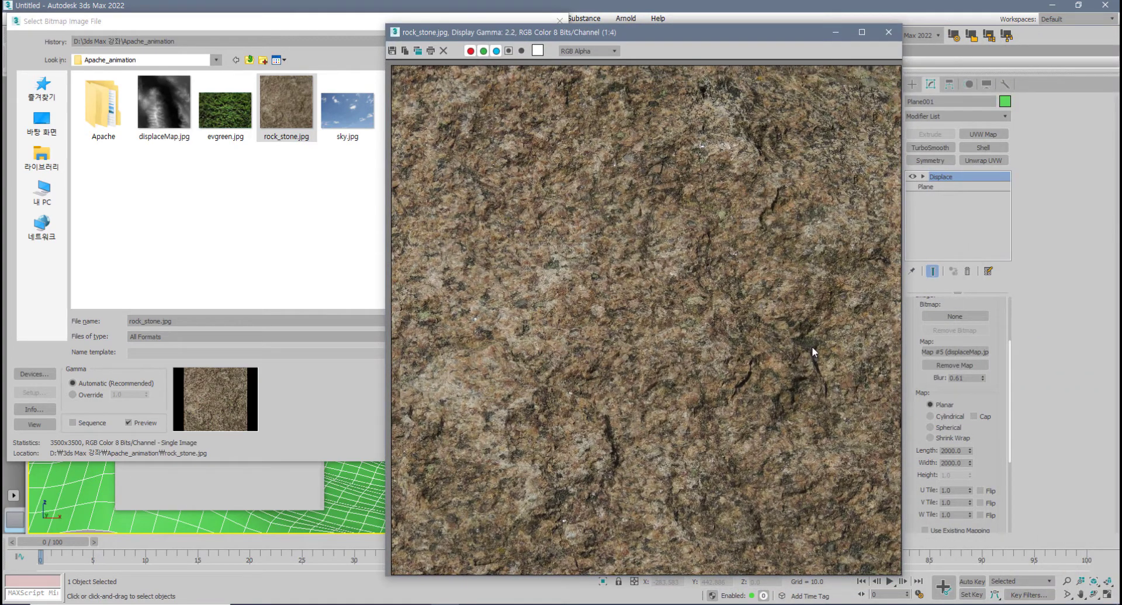
pyautogui.click(888, 32)
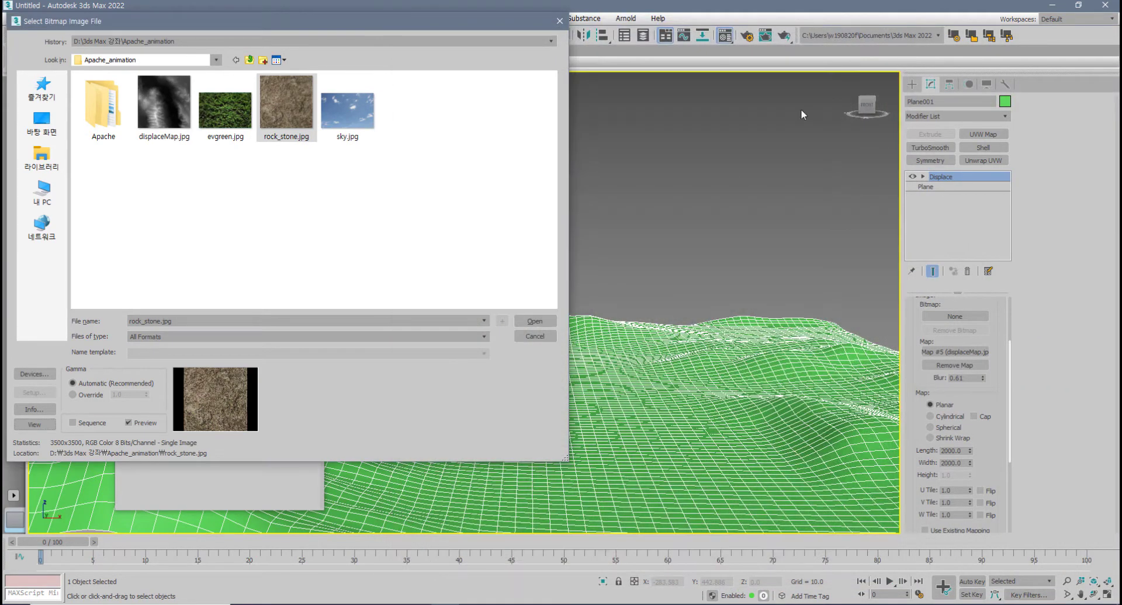
pyautogui.click(542, 322)
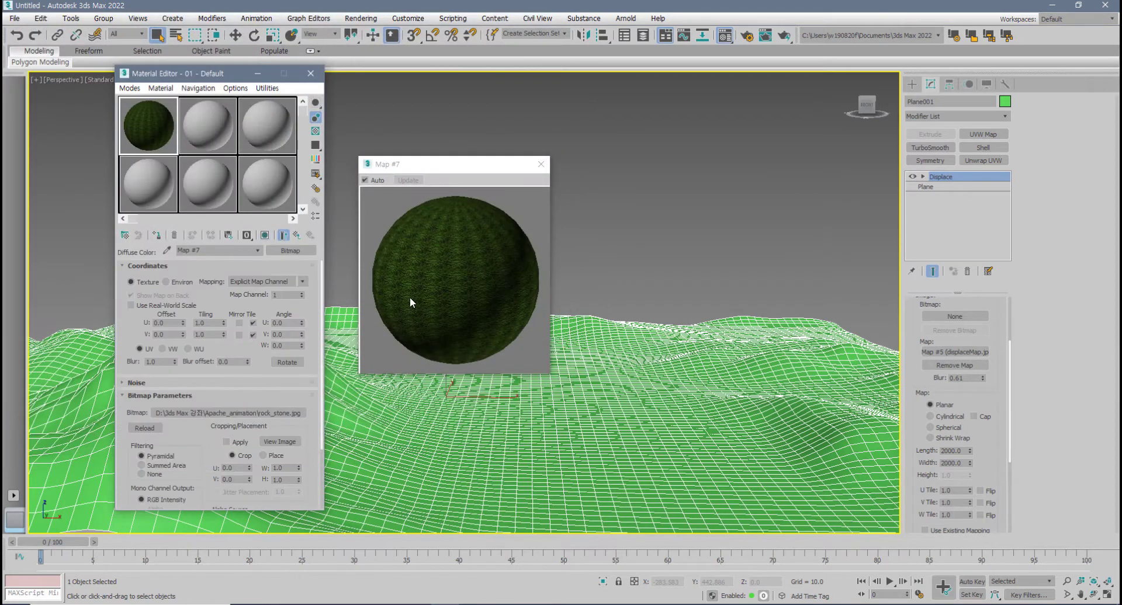
# - Switch the first sample from the end result to the flat rock map and magnify it
pyautogui.click(541, 165)
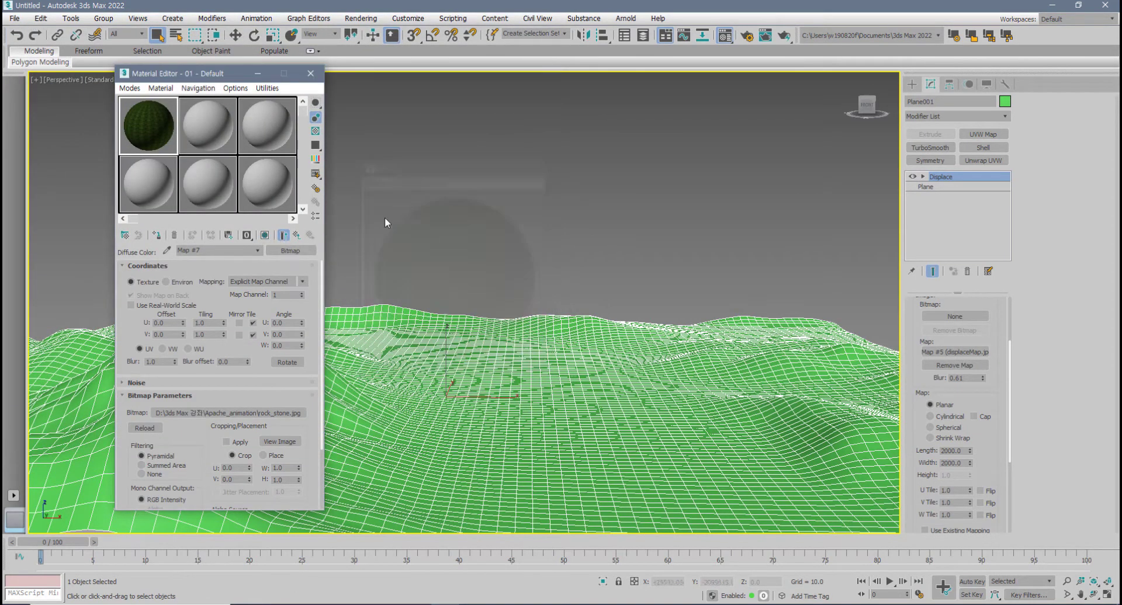
pyautogui.click(286, 239)
pyautogui.click(287, 238)
pyautogui.click(286, 239)
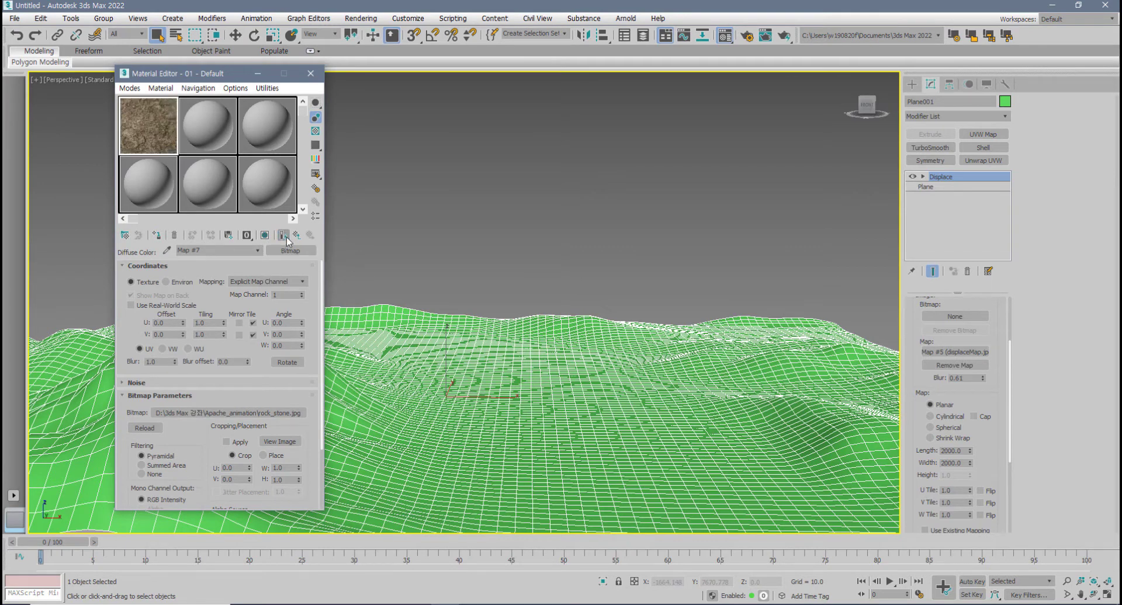
pyautogui.click(287, 239)
pyautogui.click(286, 238)
pyautogui.doubleClick(145, 139)
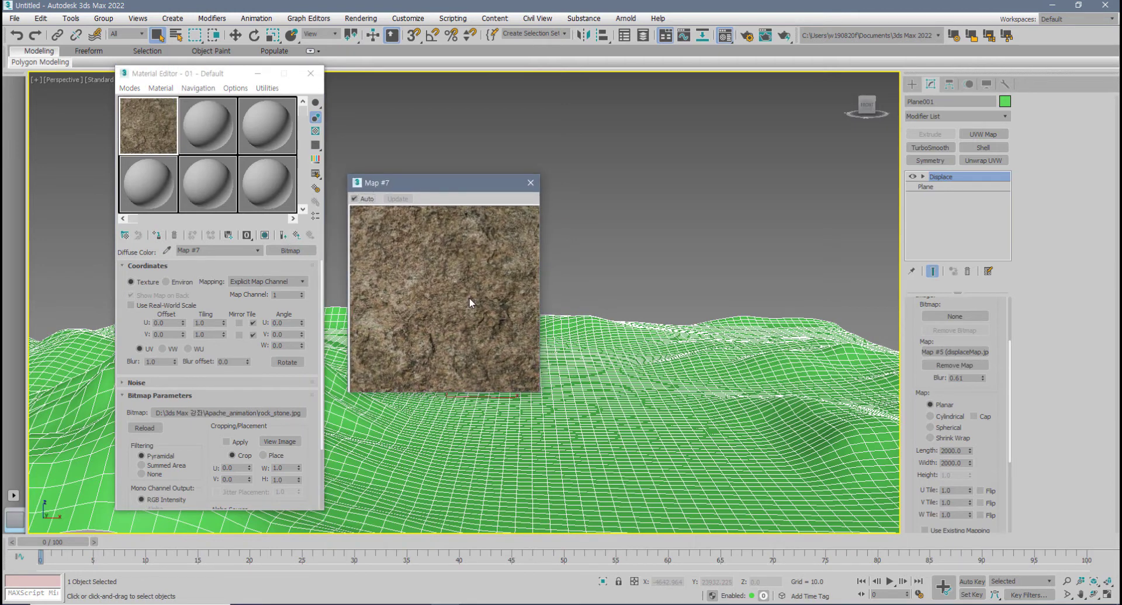
# - Try the rock_stone.jpg bitmap's tiling at 20 and then at 10 in both U and V
pyautogui.click(208, 323)
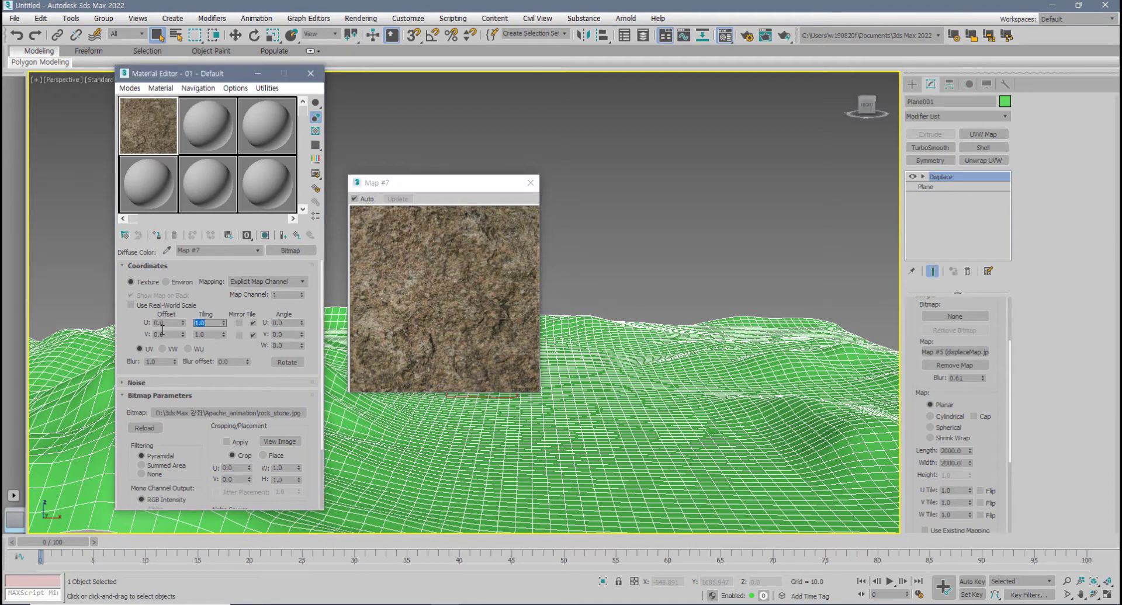
pyautogui.write('20')
pyautogui.press('Tab')
pyautogui.write('20')
pyautogui.press('Return')
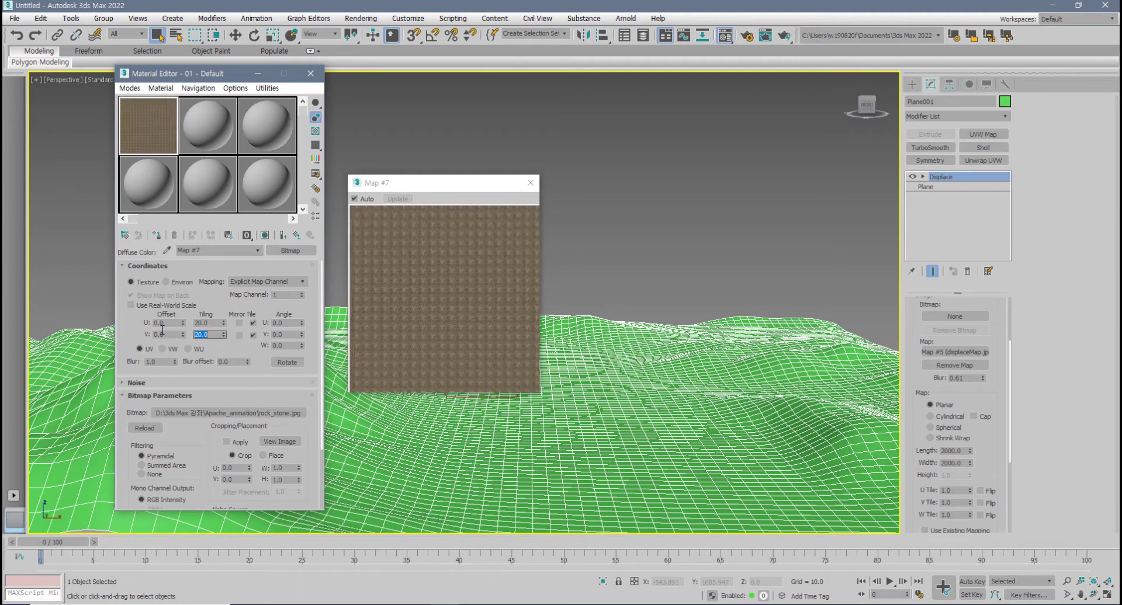
pyautogui.hotkey('shift', 'Tab')
pyautogui.write('10')
pyautogui.press('Tab')
pyautogui.write('10')
pyautogui.press('Return')
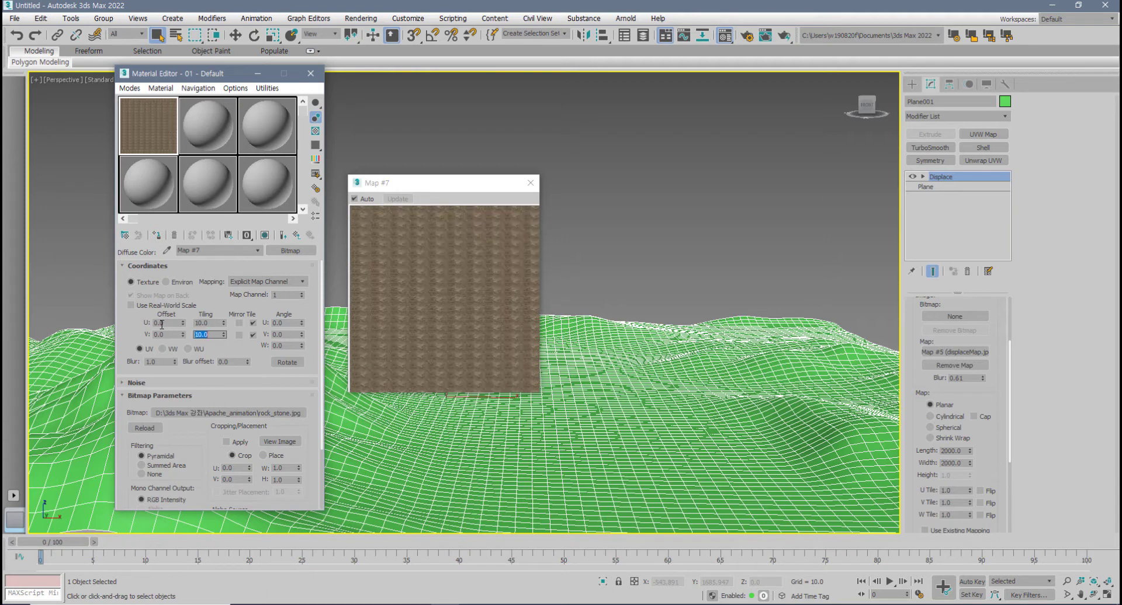
# - Set the rock_stone.jpg bitmap's tiling to 15 in both U and V
pyautogui.moveTo(209, 323); pyautogui.dragTo(155, 323)
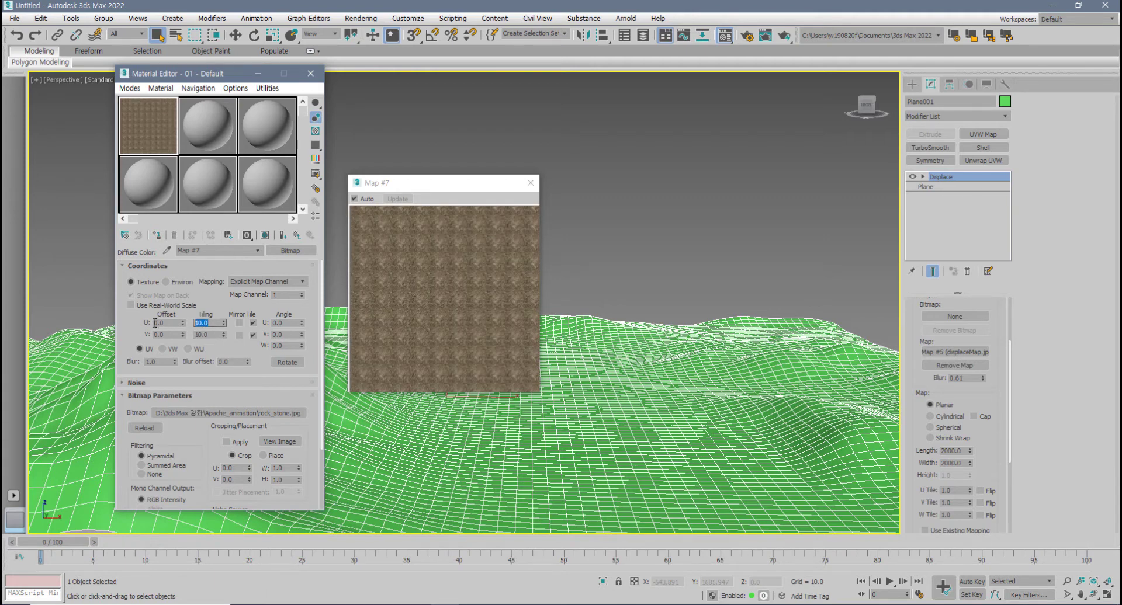
pyautogui.write('15')
pyautogui.press('Tab')
pyautogui.write('15')
pyautogui.press('Return')
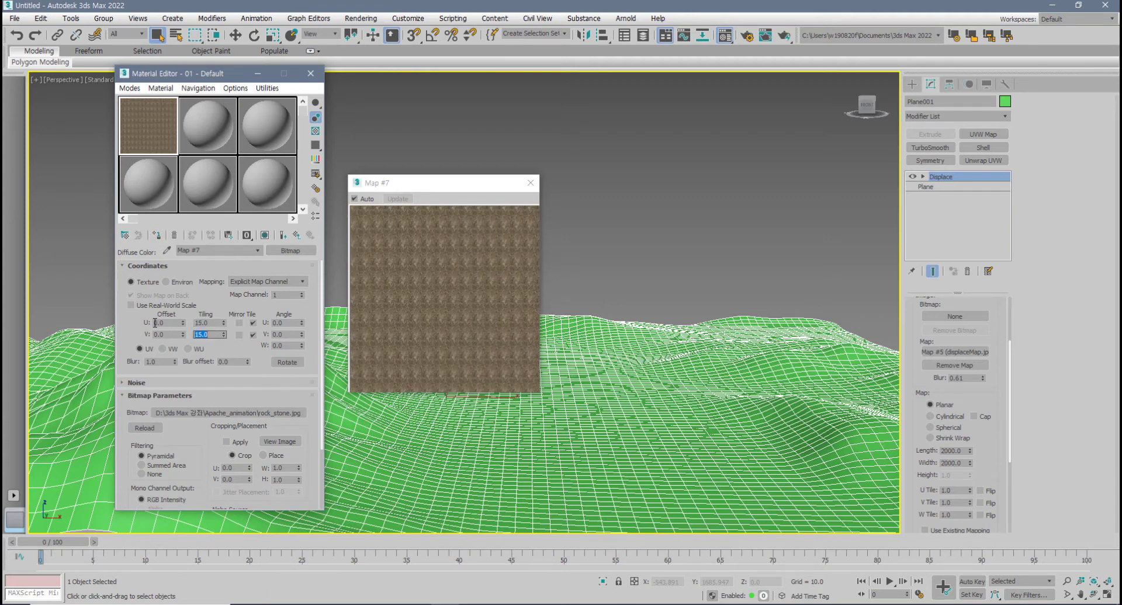
# - Show the end result on the sample, return to the Blend material's basic parameters and close the magnified sample
pyautogui.click(290, 238)
pyautogui.click(288, 238)
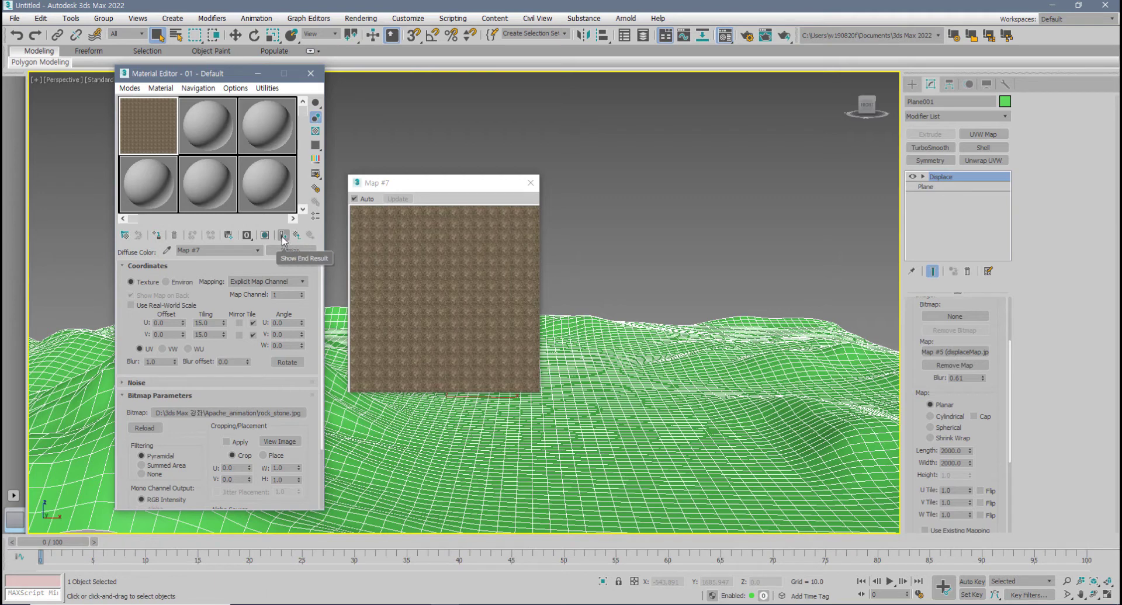
pyautogui.click(284, 237)
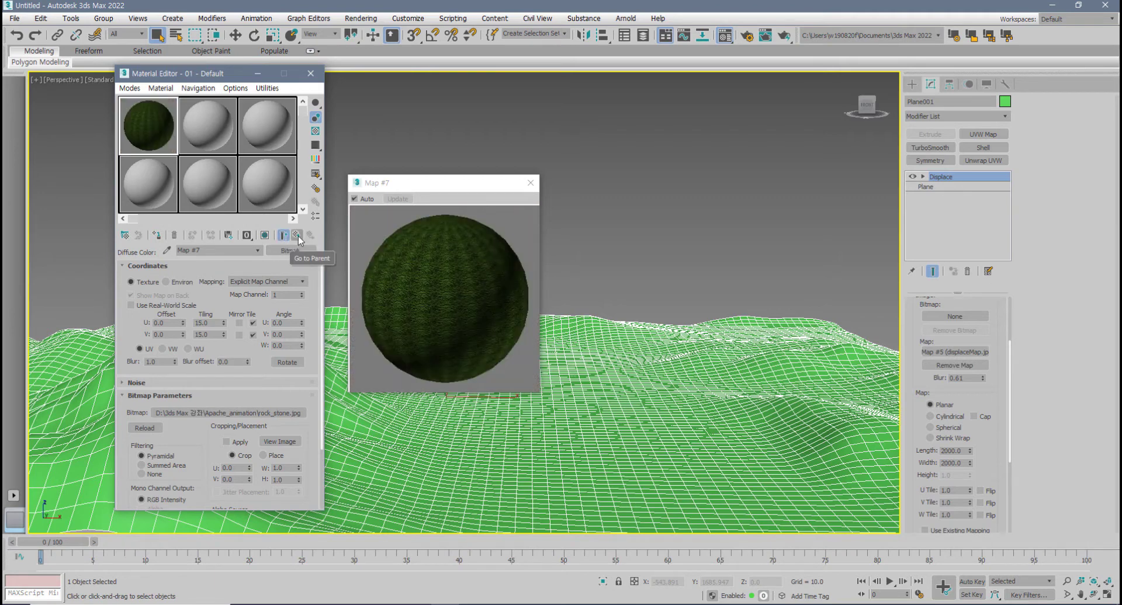
pyautogui.click(297, 236)
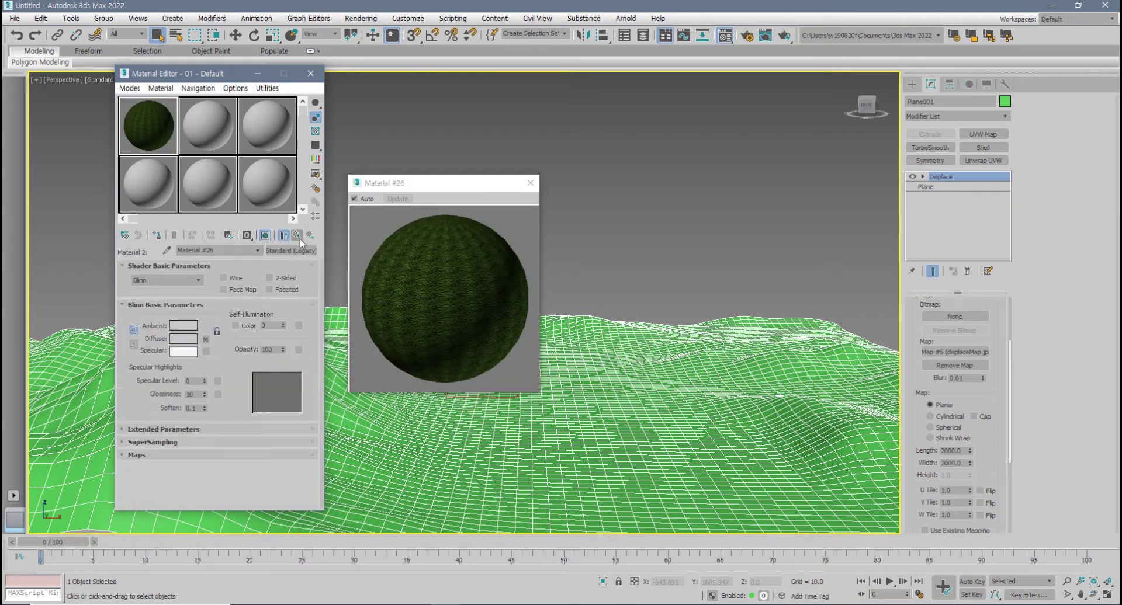
pyautogui.click(296, 236)
pyautogui.click(531, 183)
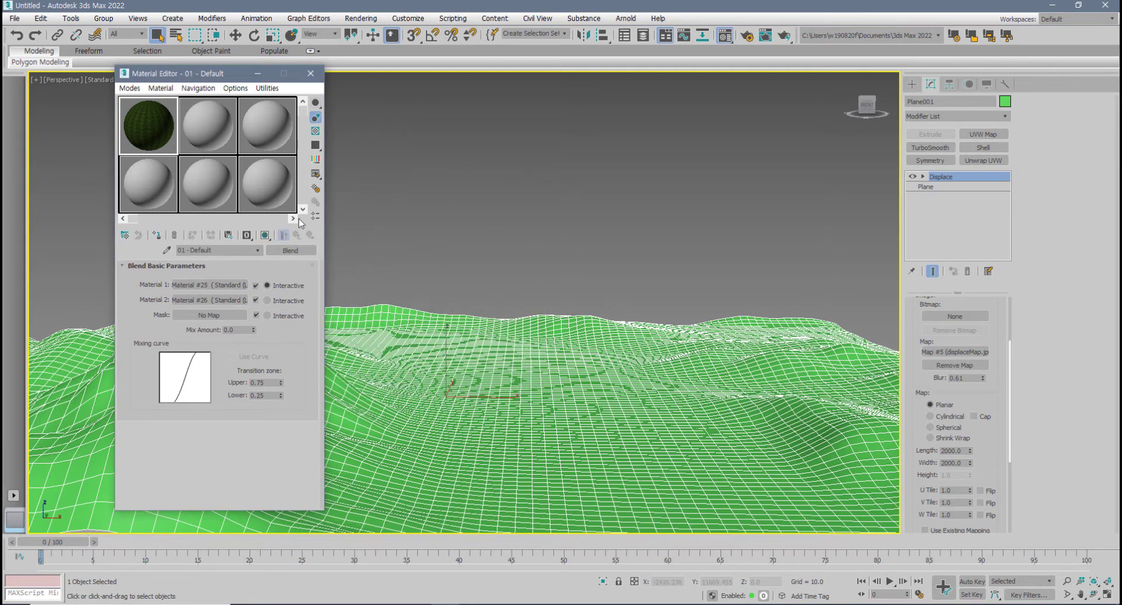
# - Review the diffuse map assignments of Material 1 and Material 2, including the rock bitmap's settings, and return to the Blend level
pyautogui.click(193, 285)
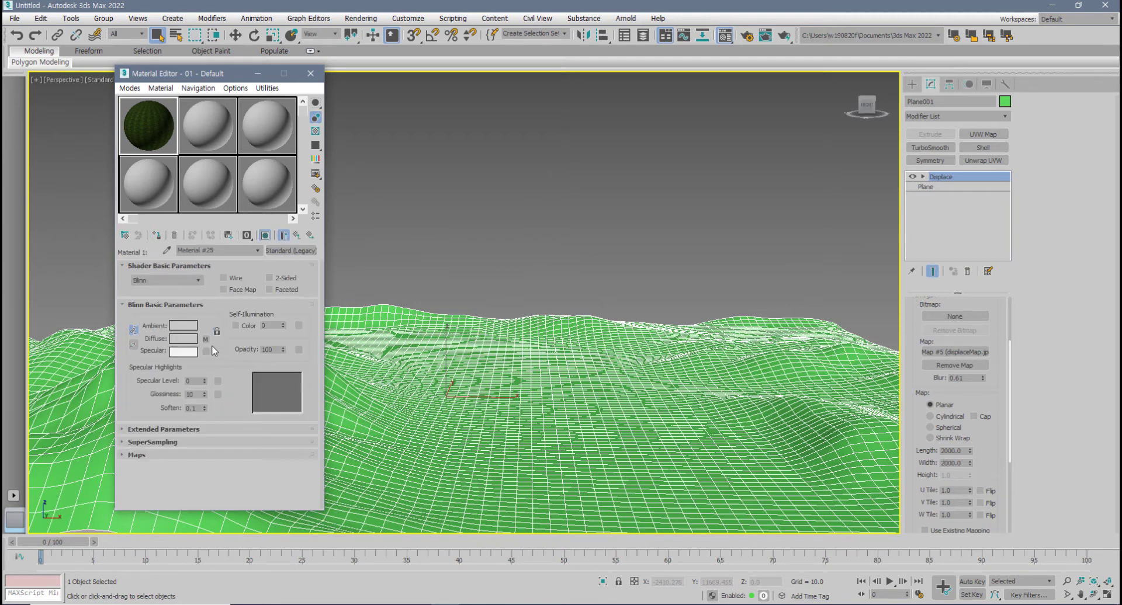
pyautogui.click(298, 236)
pyautogui.click(226, 301)
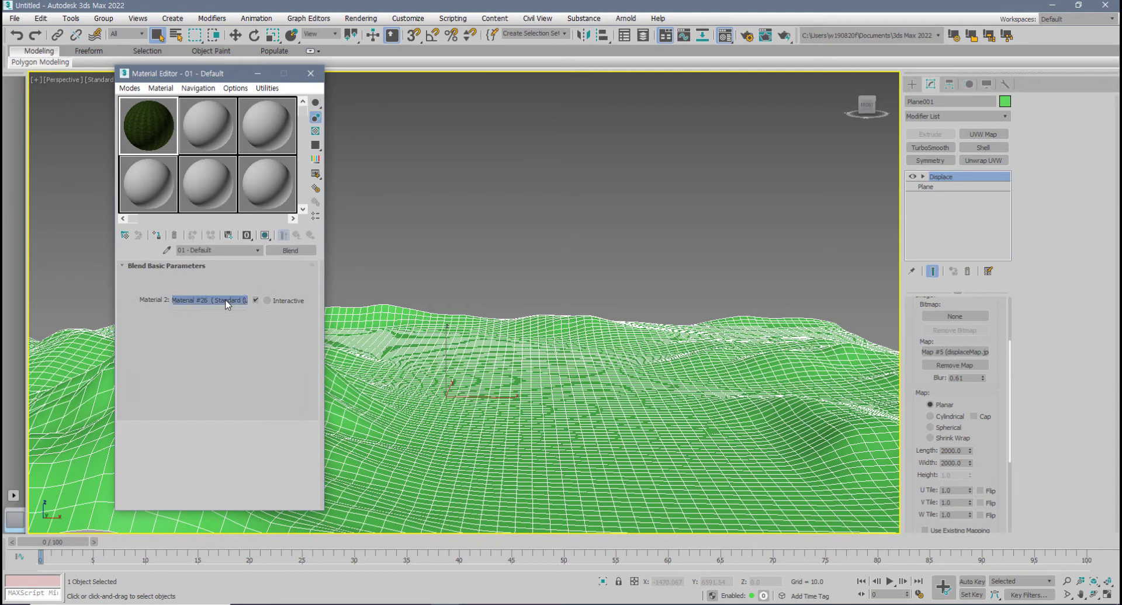
pyautogui.click(206, 339)
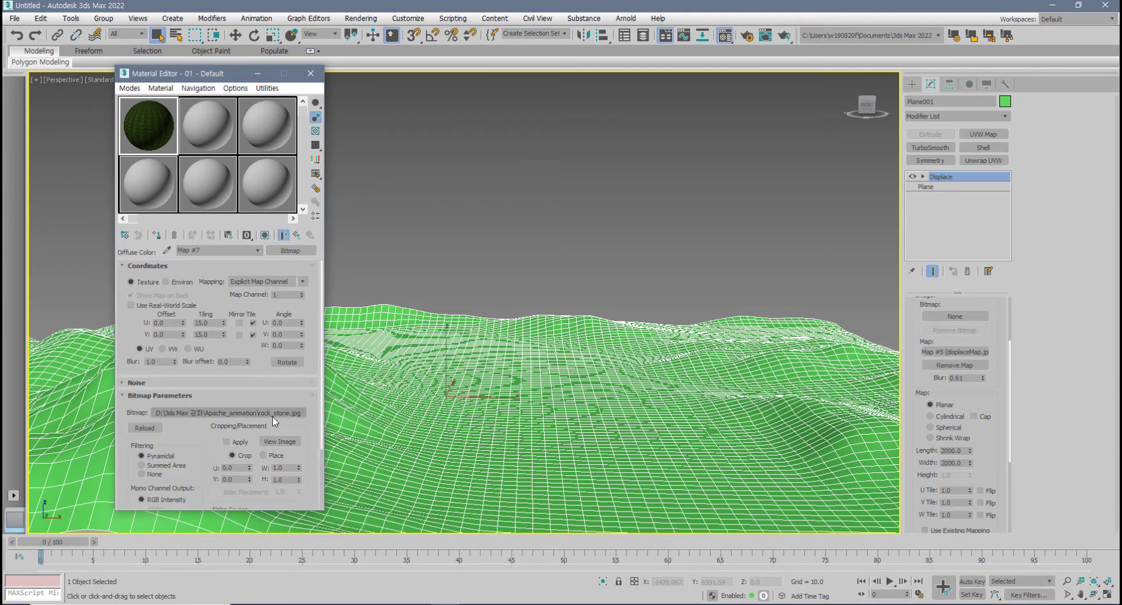
pyautogui.click(296, 236)
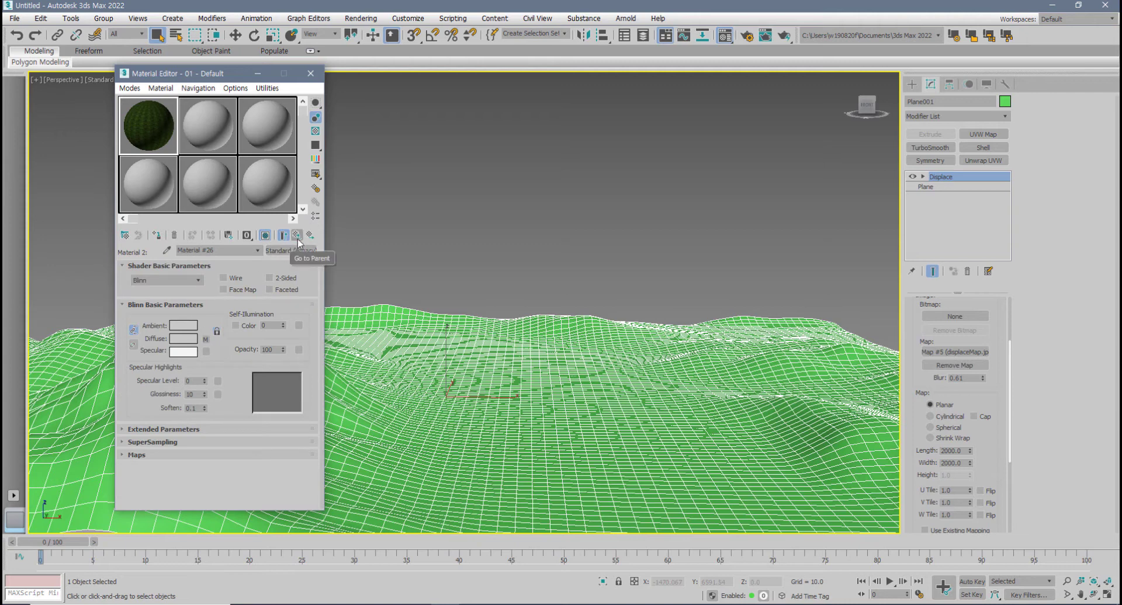
pyautogui.click(297, 236)
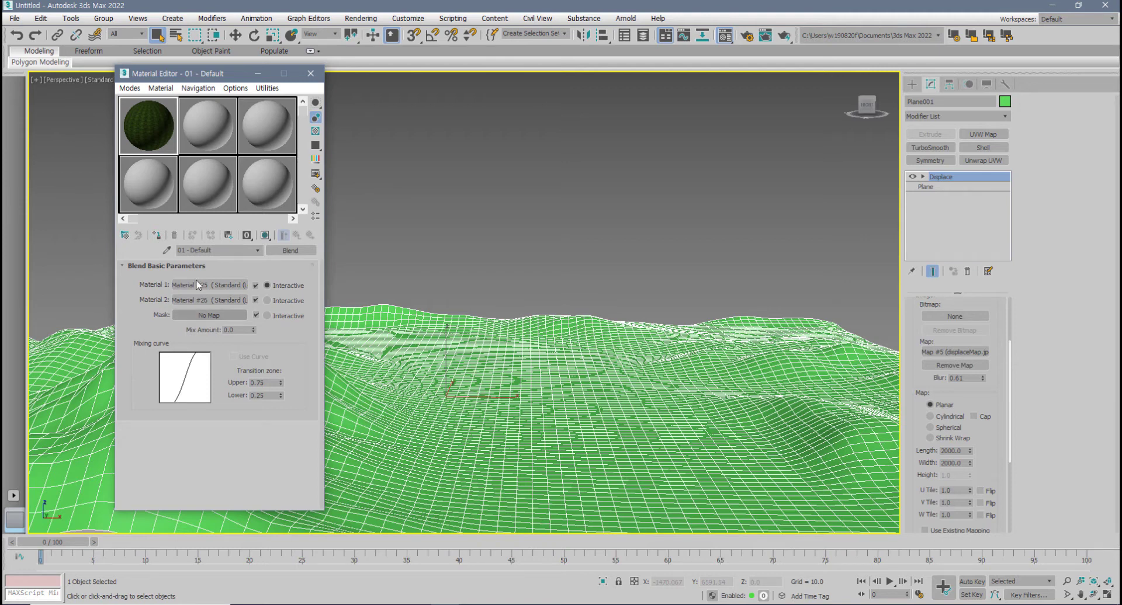
# - Magnify the Blend sample and try gradually raising the Mix Amount to preview foliage mixing with rock
pyautogui.doubleClick(161, 150)
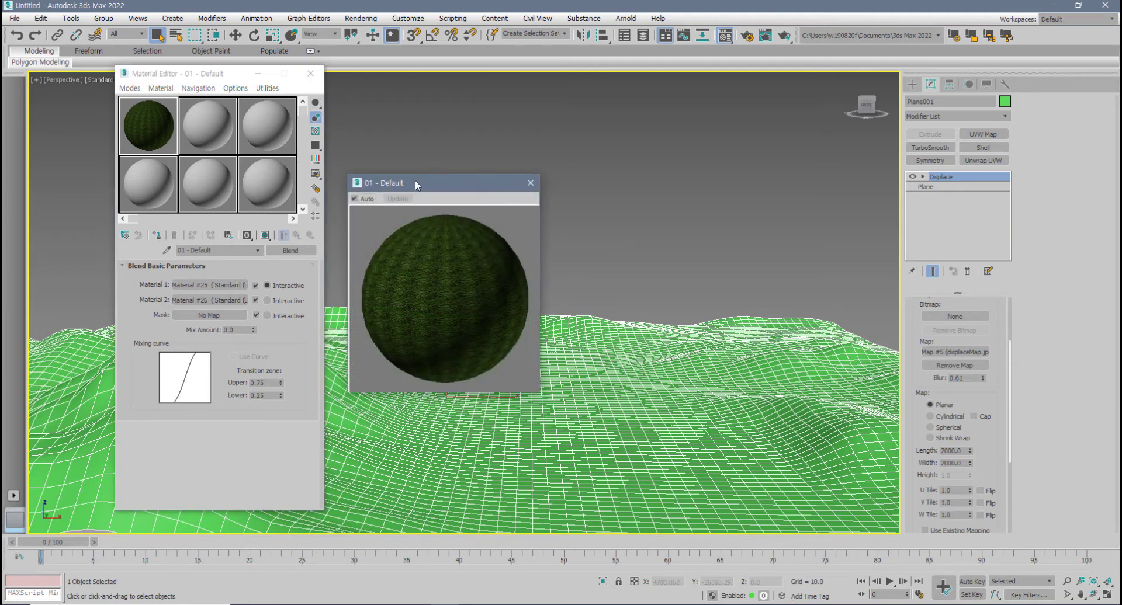
pyautogui.moveTo(415, 185); pyautogui.dragTo(418, 171)
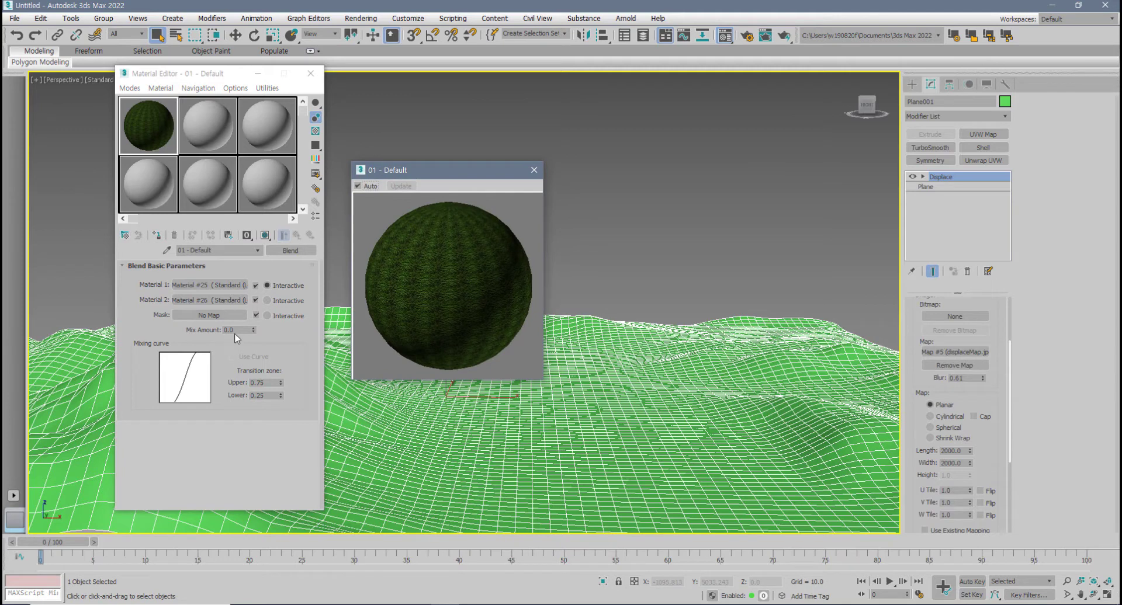
pyautogui.moveTo(238, 330); pyautogui.dragTo(258, 217)
pyautogui.click(253, 329)
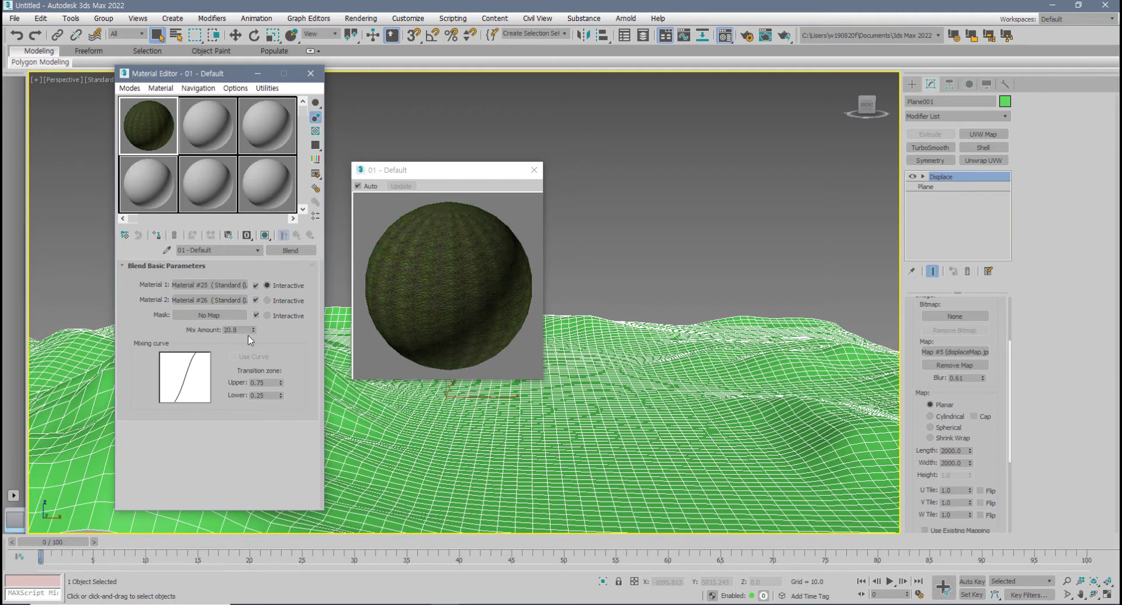
pyautogui.moveTo(254, 330); pyautogui.dragTo(264, 244)
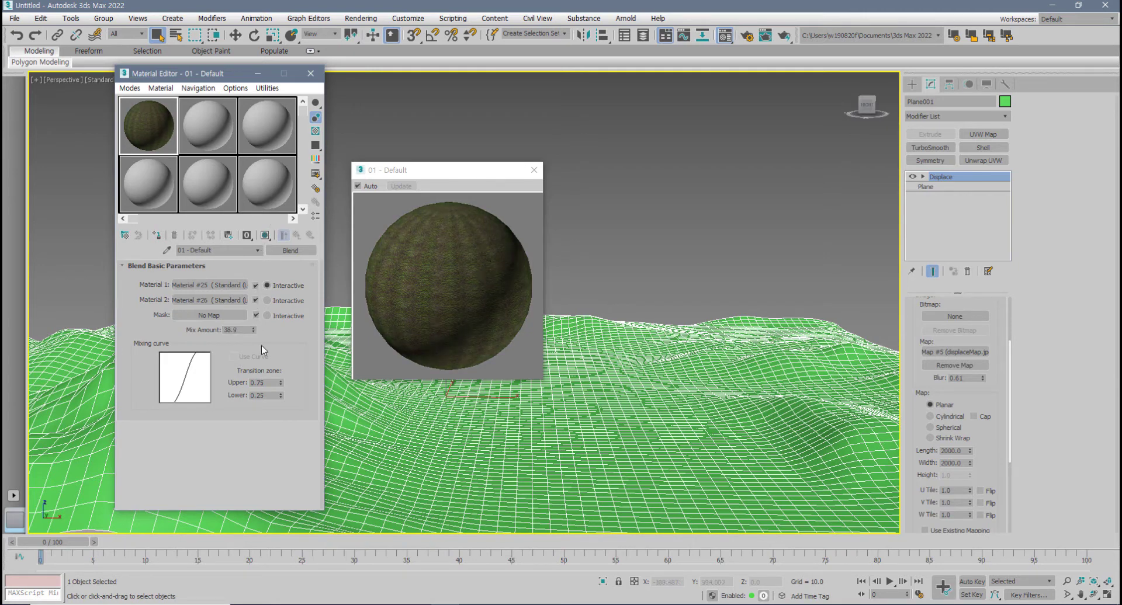
# - Try the Mix Amount at 50, and sweep it up towards full rock and back down to 7.2
pyautogui.moveTo(239, 330); pyautogui.dragTo(211, 331)
pyautogui.write('50')
pyautogui.press('Return')
pyautogui.moveTo(254, 330); pyautogui.dragTo(295, 120)
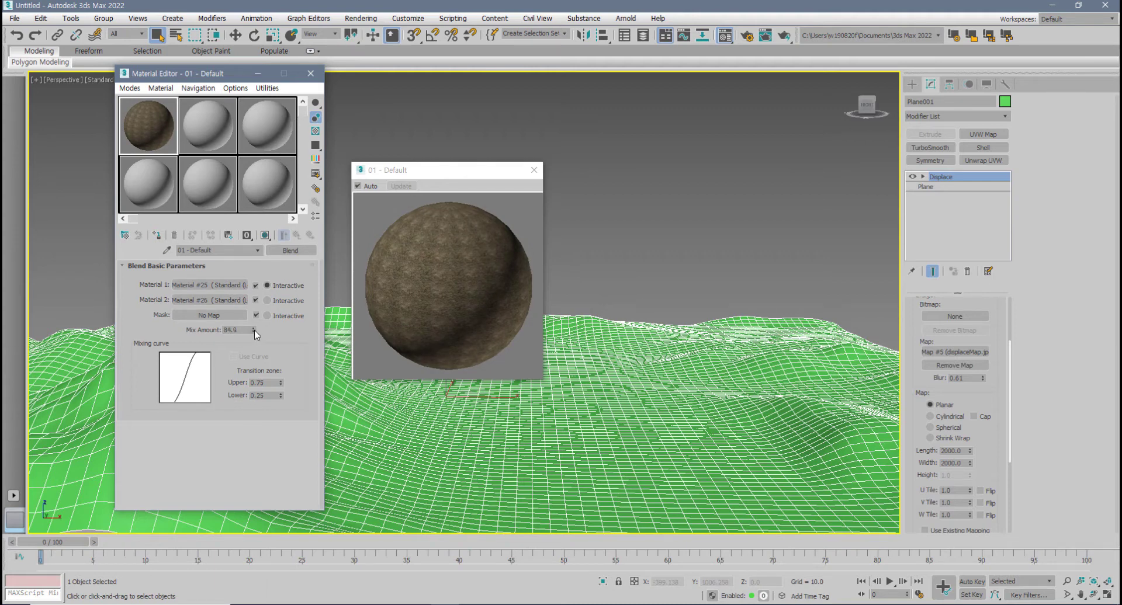
pyautogui.moveTo(254, 332); pyautogui.dragTo(334, 212)
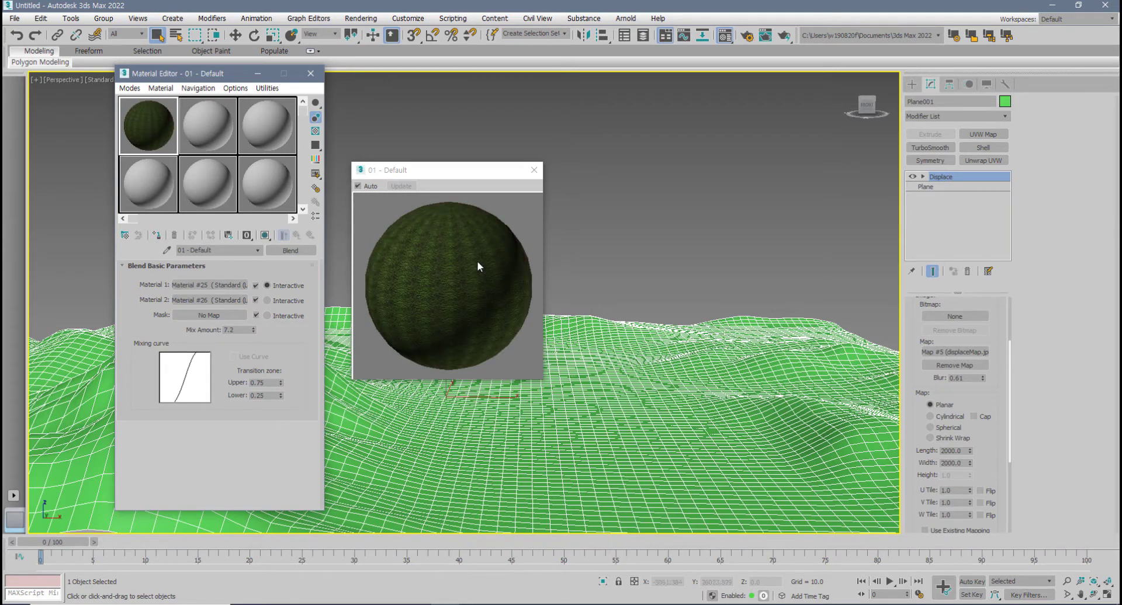
# - Set the Blend's Mix Amount to 50 and the mixing curve's transition zone to Upper 1.0 and Lower 0.0
pyautogui.doubleClick(237, 330)
pyautogui.write('50')
pyautogui.press('Return')
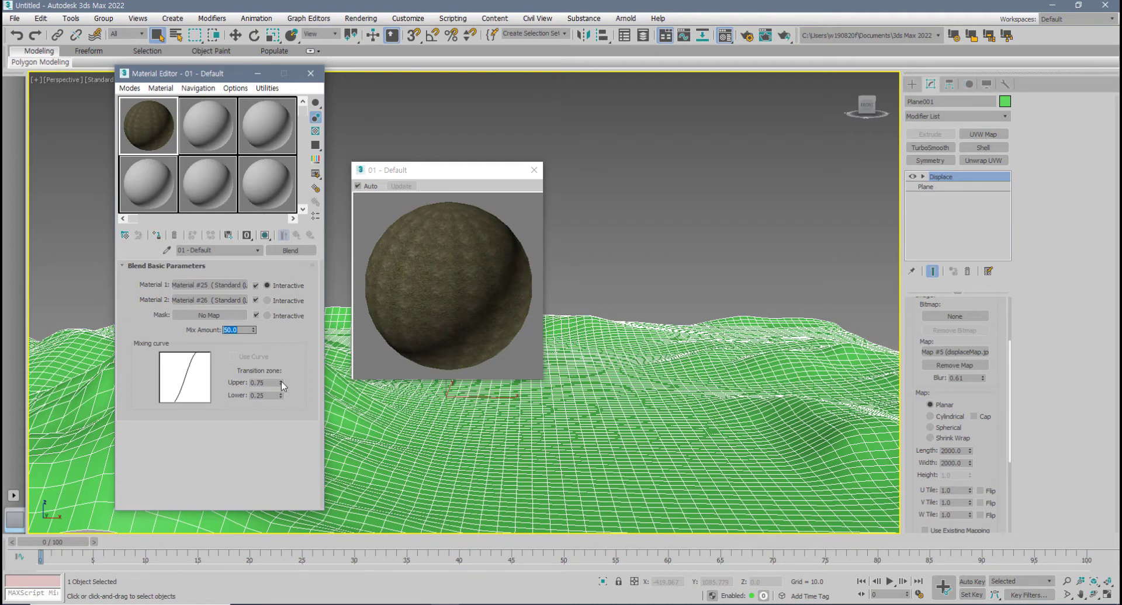
pyautogui.moveTo(282, 385); pyautogui.dragTo(286, 339)
pyautogui.moveTo(282, 393)
pyautogui.mouseDown()
pyautogui.moveTo(284, 380)
pyautogui.moveTo(291, 430)
pyautogui.moveTo(286, 391)
pyautogui.mouseUp()
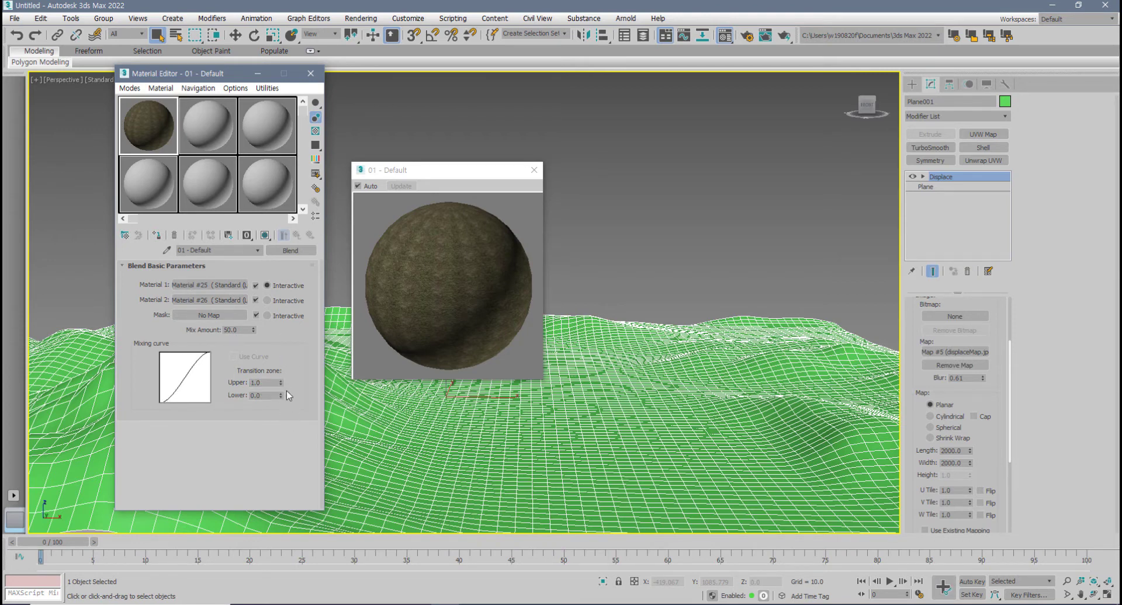
# - Assign a Bitmap of displaceMap.jpg as the Blend's mask, viewing the image full size before loading, and return to the Blend level
pyautogui.click(209, 315)
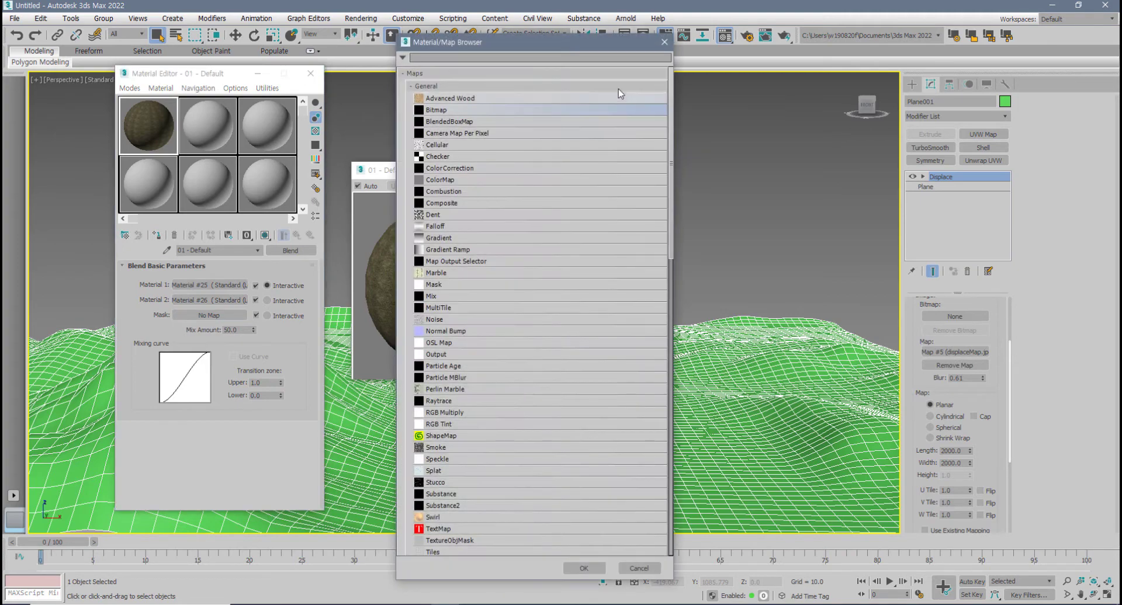
pyautogui.doubleClick(453, 110)
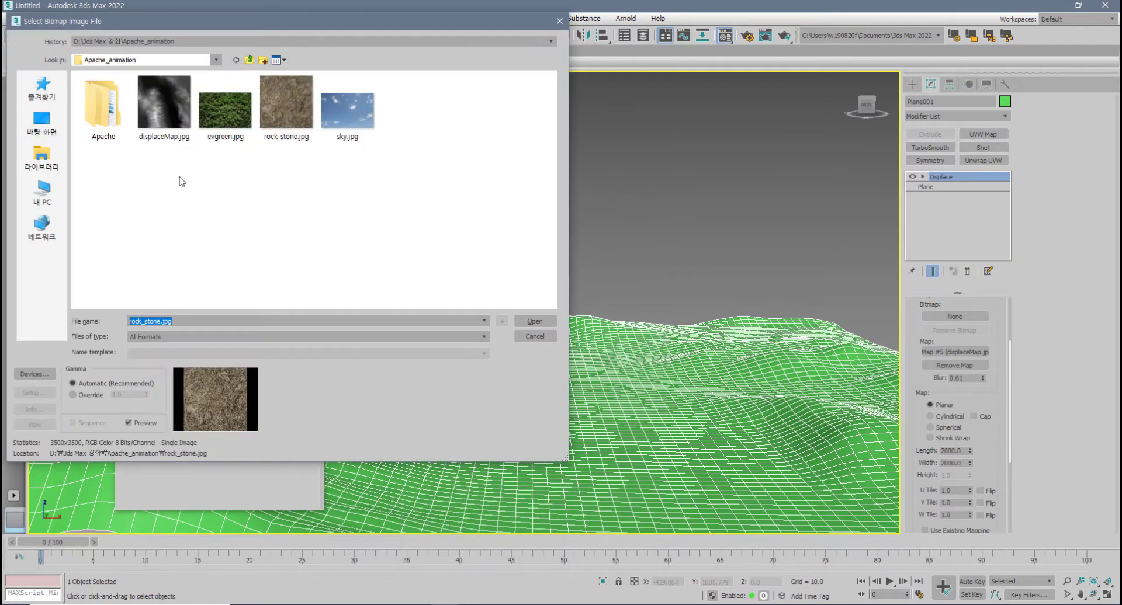
pyautogui.click(168, 124)
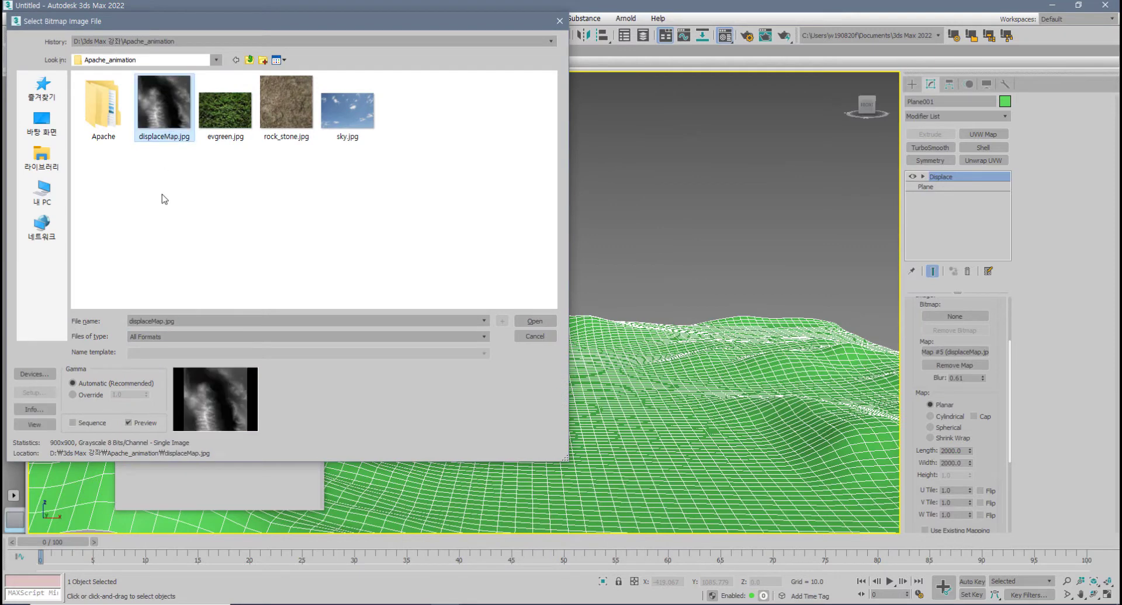
pyautogui.click(34, 425)
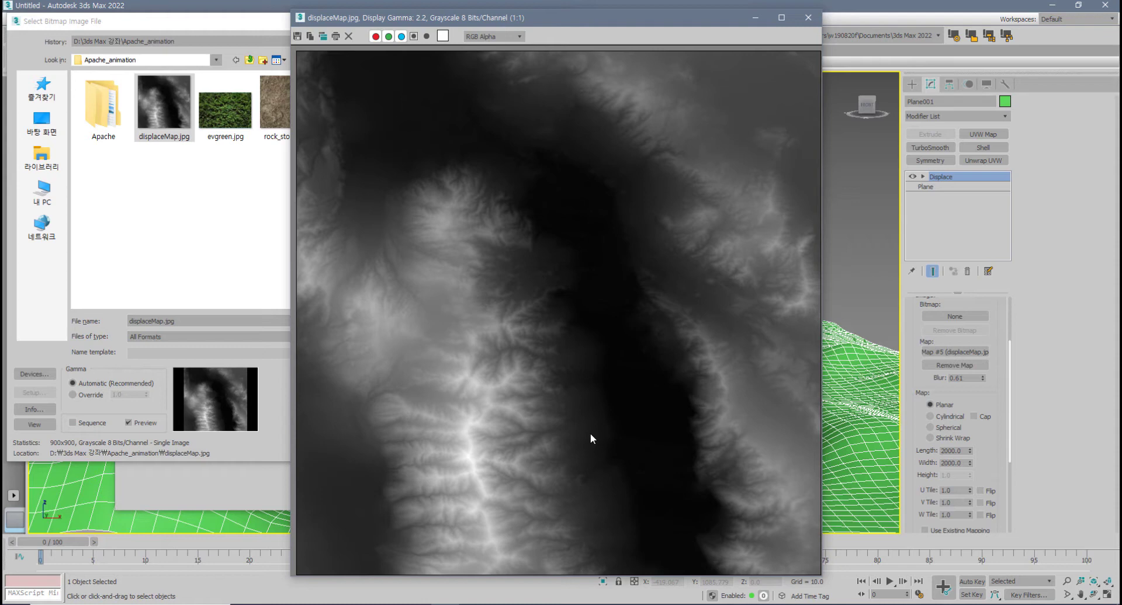
pyautogui.click(808, 17)
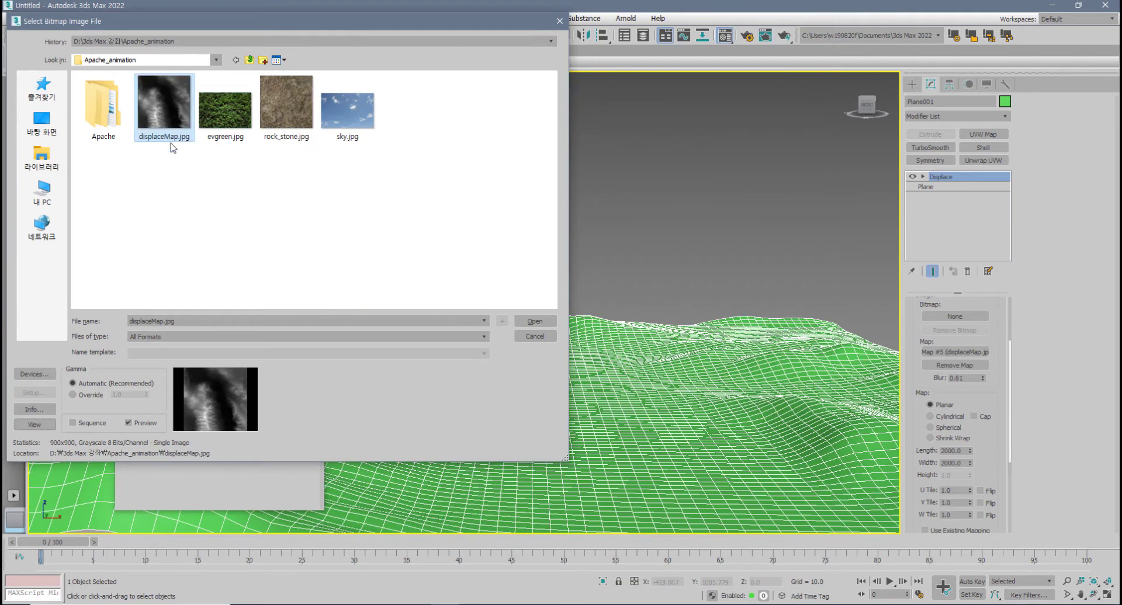
pyautogui.click(539, 325)
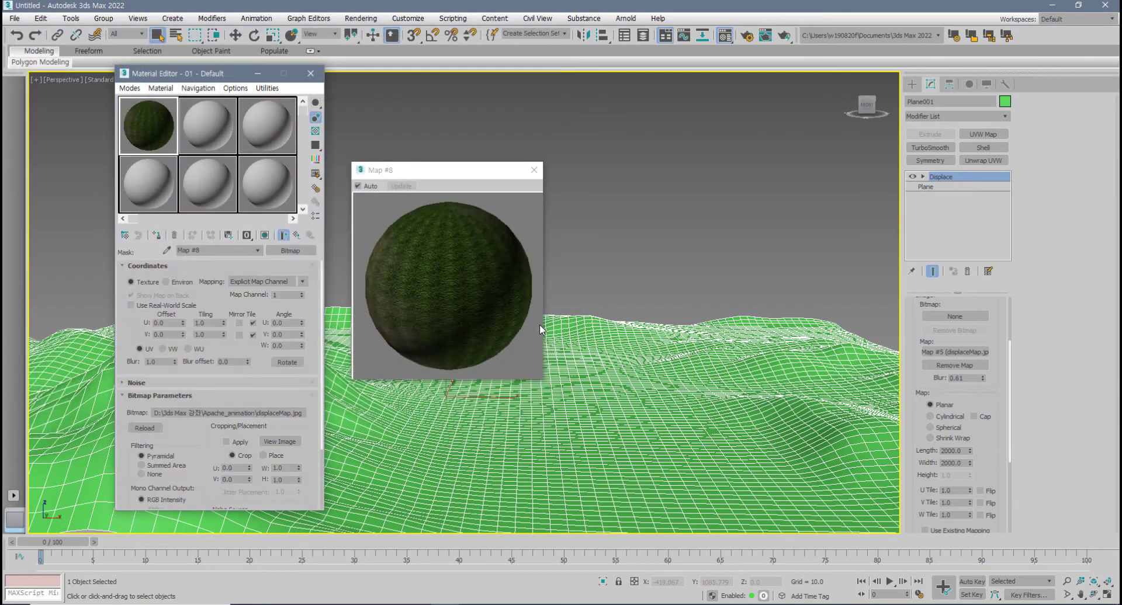
pyautogui.click(298, 235)
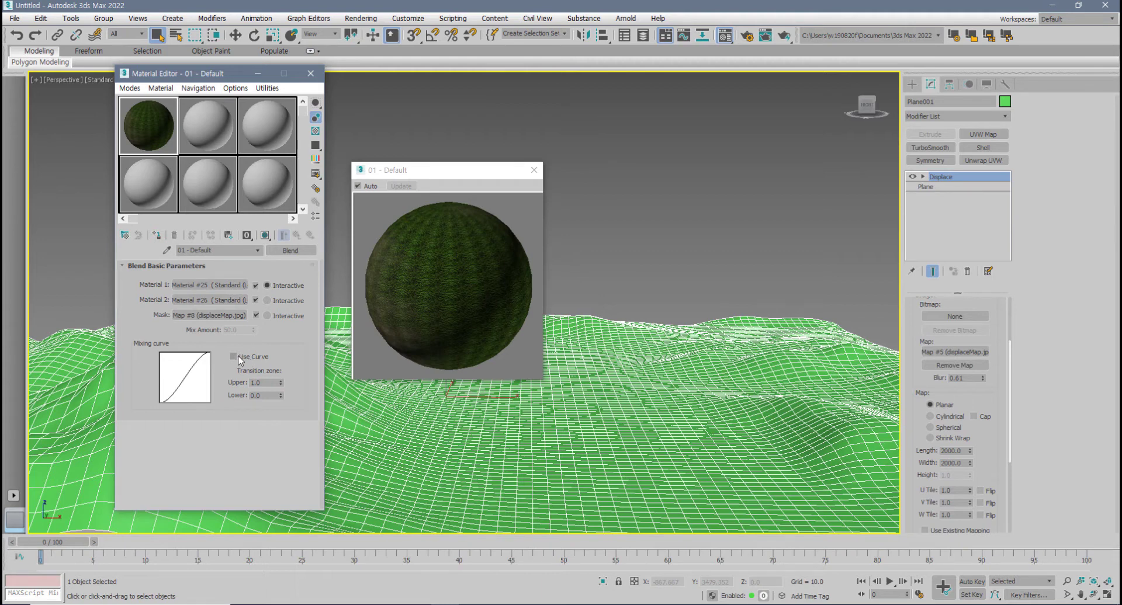
# - Enable the mixing curve with the transition zone's Upper value at 0.3 and switch the sample shape to a box
pyautogui.moveTo(280, 383); pyautogui.dragTo(285, 427)
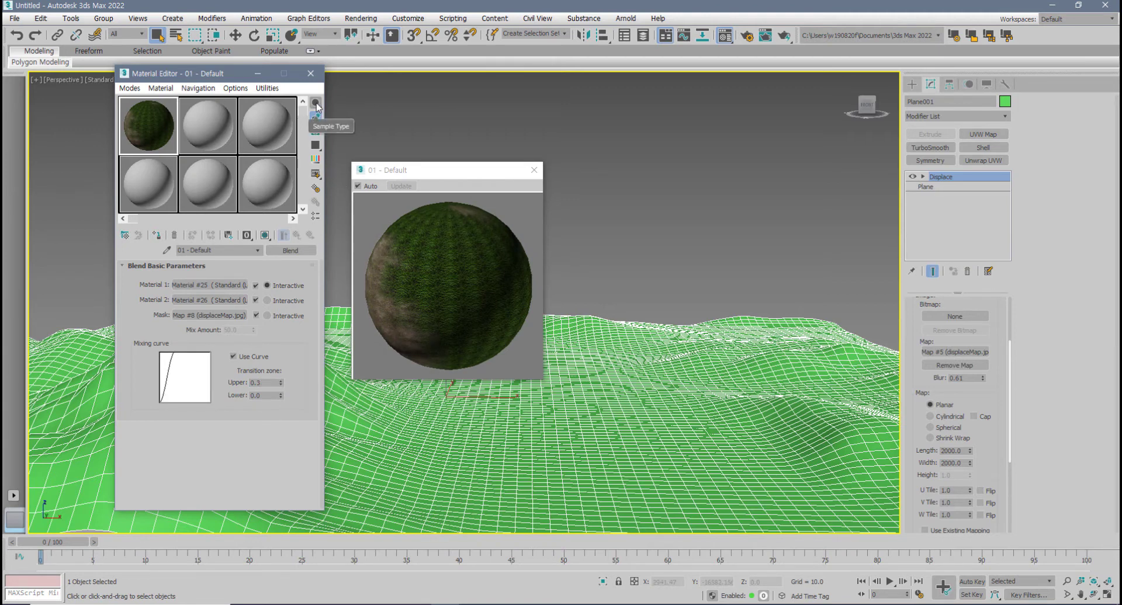
pyautogui.moveTo(316, 106); pyautogui.dragTo(353, 103)
pyautogui.moveTo(442, 178); pyautogui.dragTo(435, 180)
# - Toggle the mixing curve off and on to compare its effect on the box sample
pyautogui.click(233, 357)
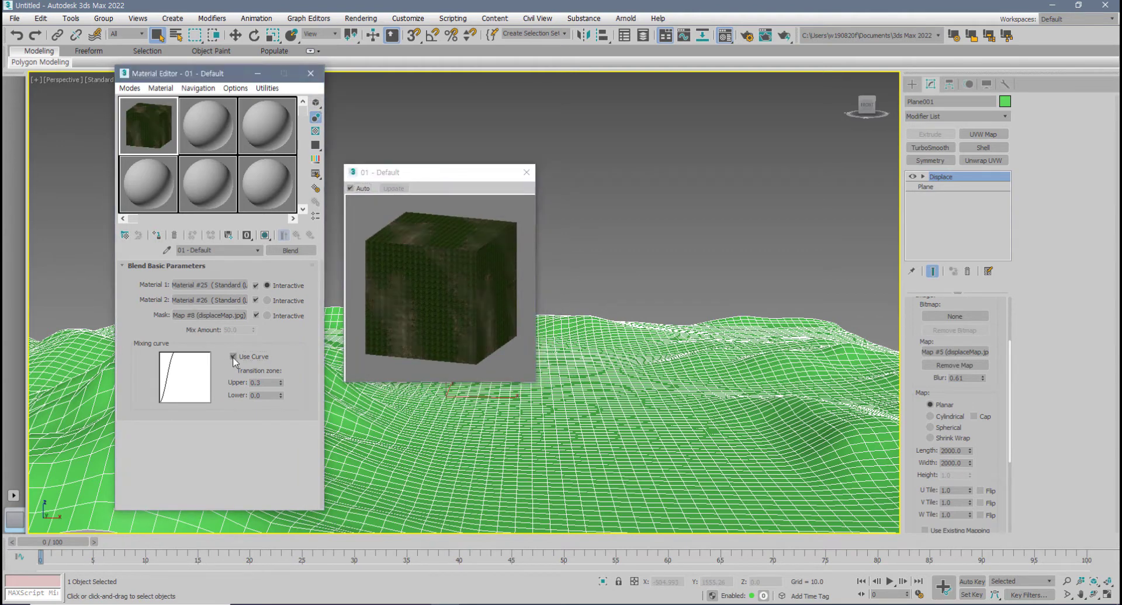
pyautogui.click(233, 357)
pyautogui.click(233, 357)
pyautogui.click(233, 357)
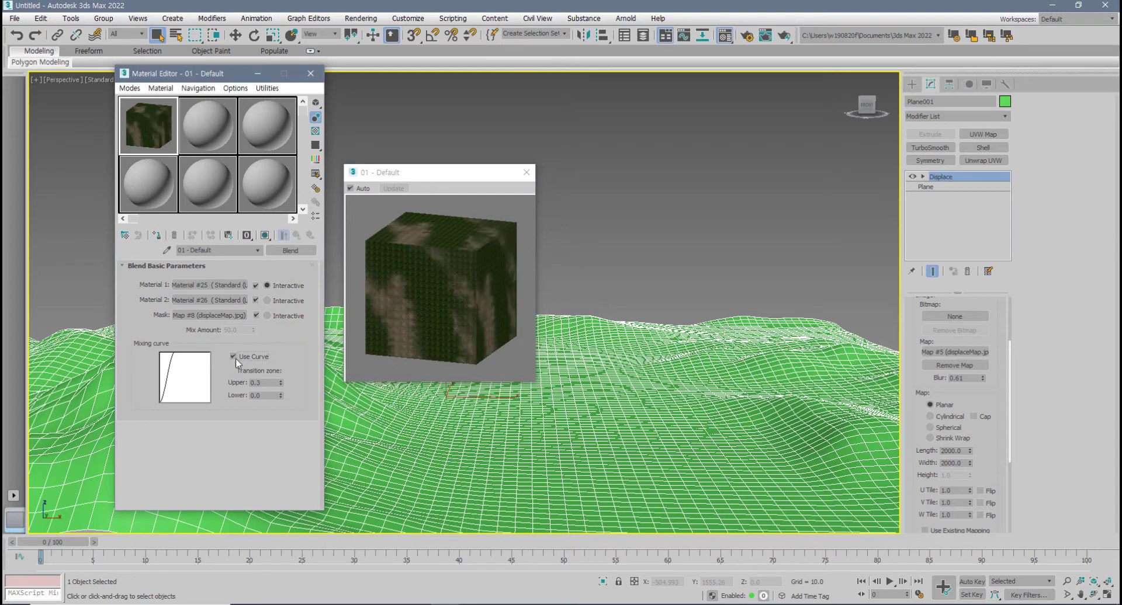
pyautogui.click(247, 359)
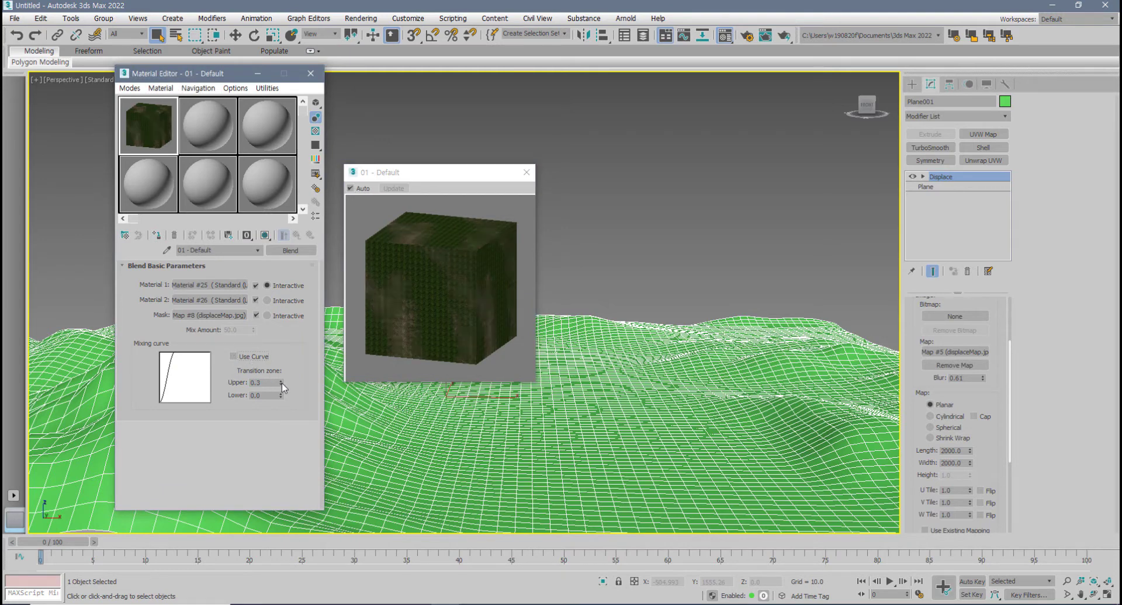
# - Turn the mixing curve back on and set the transition zone to Upper 0.36 and Lower 0.0
pyautogui.moveTo(280, 382); pyautogui.dragTo(284, 353)
pyautogui.click(236, 358)
pyautogui.moveTo(280, 396)
pyautogui.mouseDown()
pyautogui.moveTo(281, 412)
pyautogui.moveTo(287, 369)
pyautogui.moveTo(288, 416)
pyautogui.moveTo(283, 367)
pyautogui.moveTo(290, 404)
pyautogui.mouseUp()
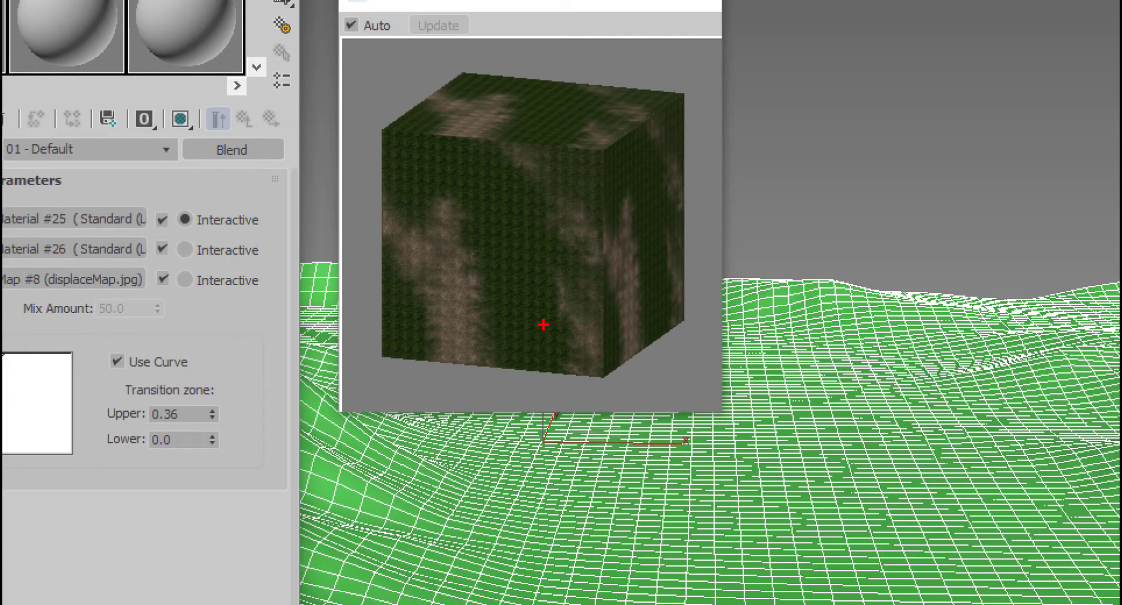
# - Compare the magnified box sample with displaceMap.jpg in the Apache_animation folder window, and move both windows aside
pyautogui.moveTo(444, 370)
pyautogui.mouseDown()
pyautogui.moveTo(429, 295)
pyautogui.moveTo(385, 229)
pyautogui.moveTo(416, 232)
pyautogui.moveTo(461, 212)
pyautogui.moveTo(496, 349)
pyautogui.moveTo(459, 379)
pyautogui.mouseUp()
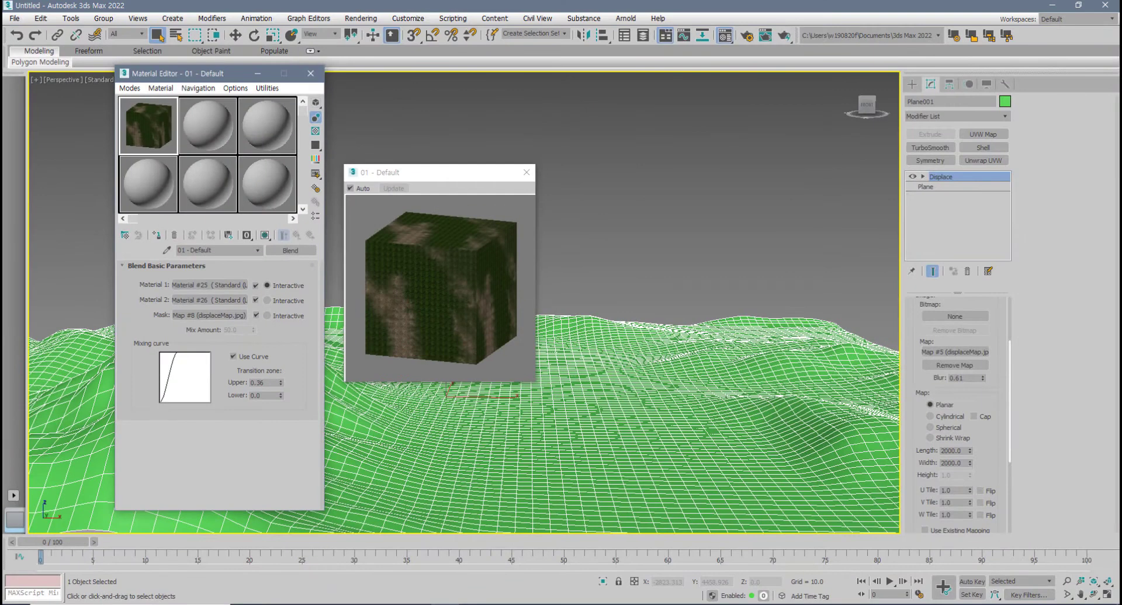
pyautogui.hotkey('alt', 'Tab')
pyautogui.moveTo(439, 183); pyautogui.dragTo(206, 153)
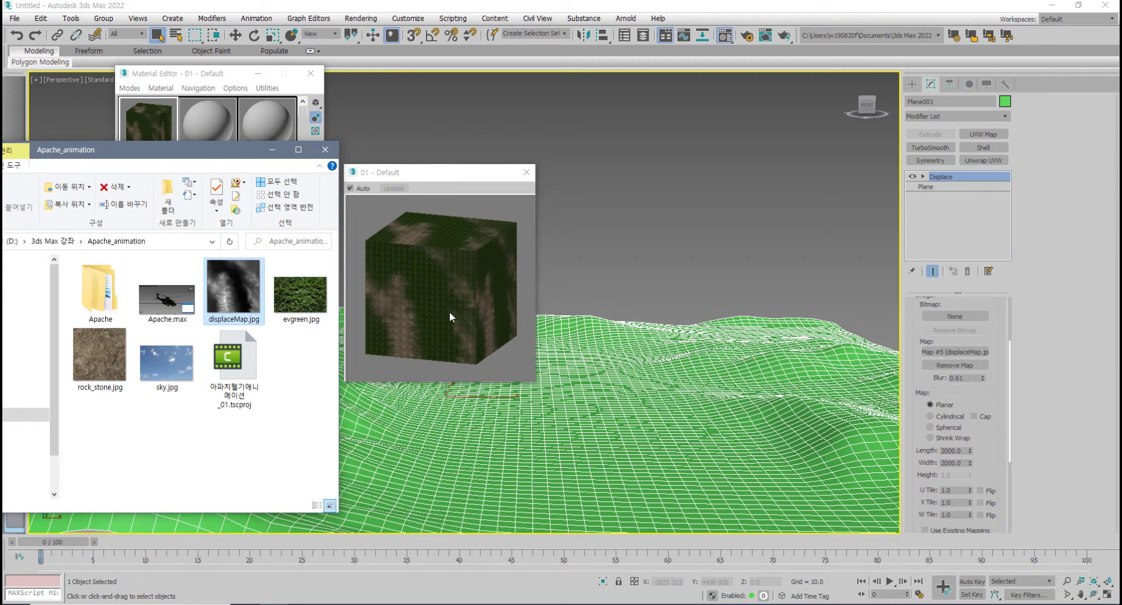
pyautogui.moveTo(237, 152); pyautogui.dragTo(2, 159)
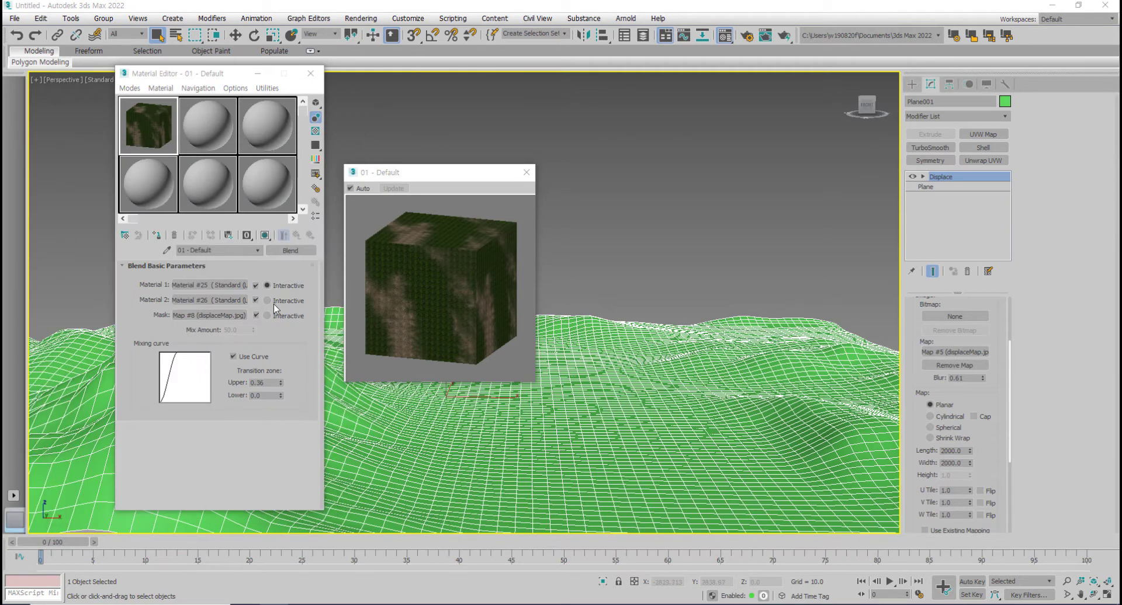
pyautogui.moveTo(416, 175); pyautogui.dragTo(482, 171)
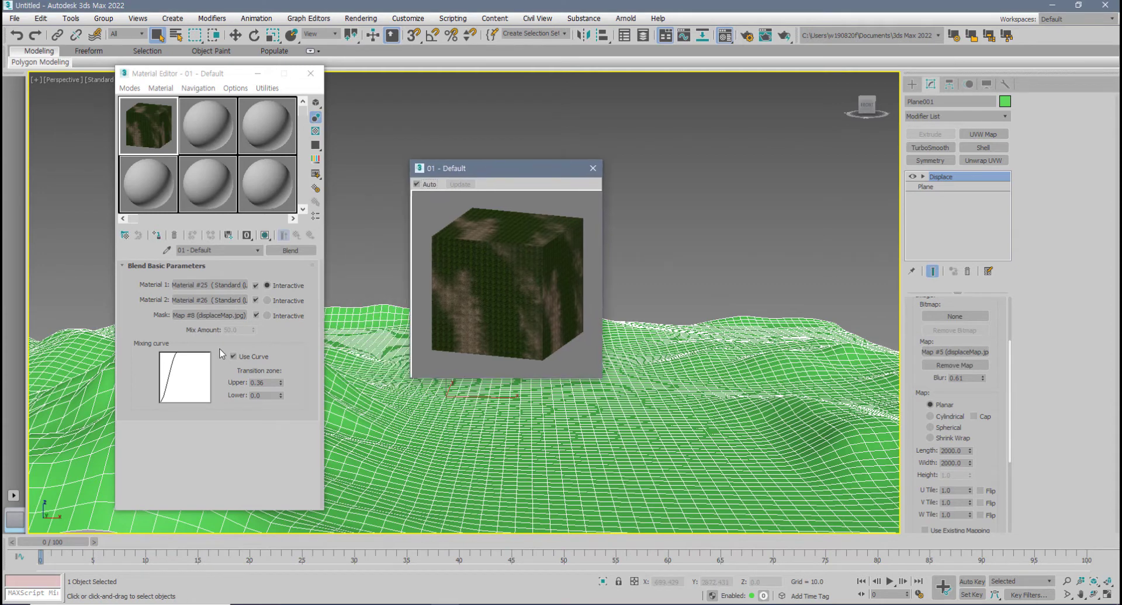
# - Invert the output of the displaceMap.jpg mask bitmap, comparing both states, and return to the Blend level
pyautogui.click(208, 315)
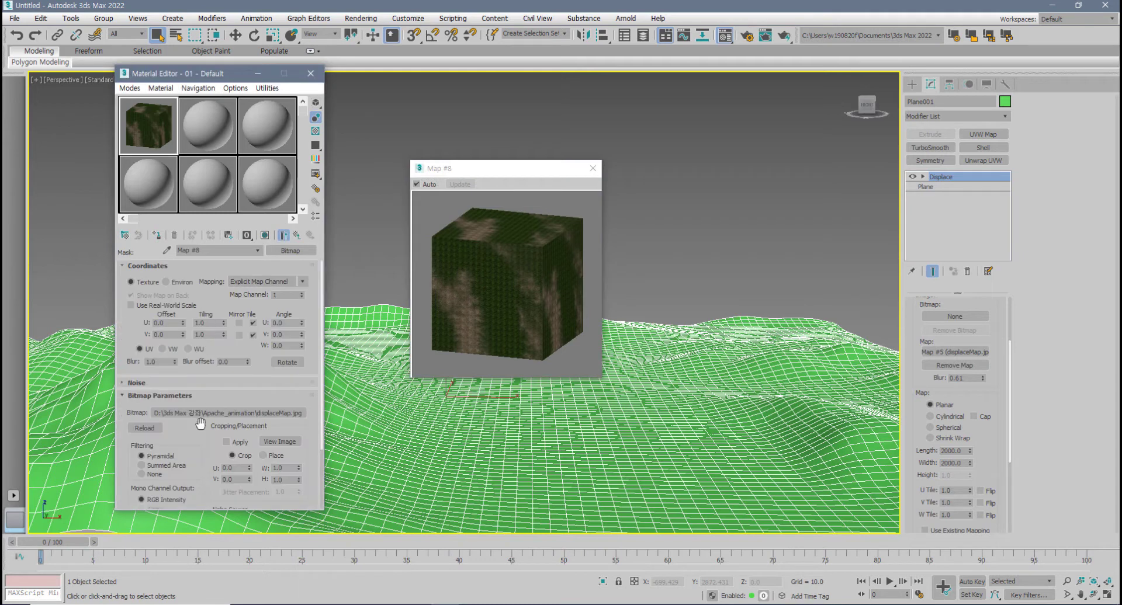
pyautogui.moveTo(201, 443); pyautogui.dragTo(201, 359)
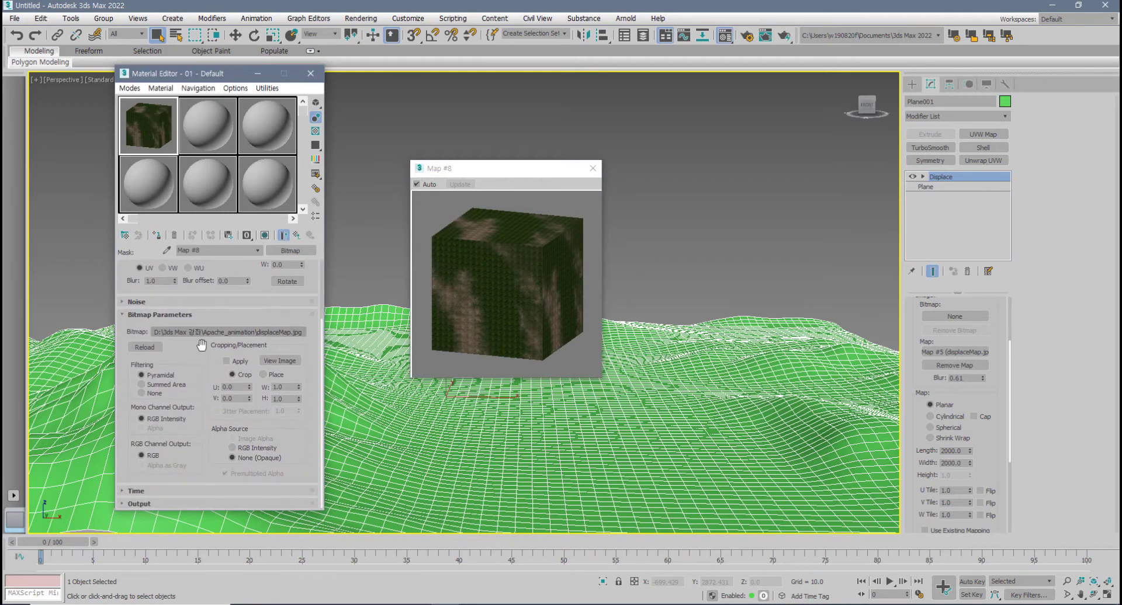
pyautogui.click(138, 503)
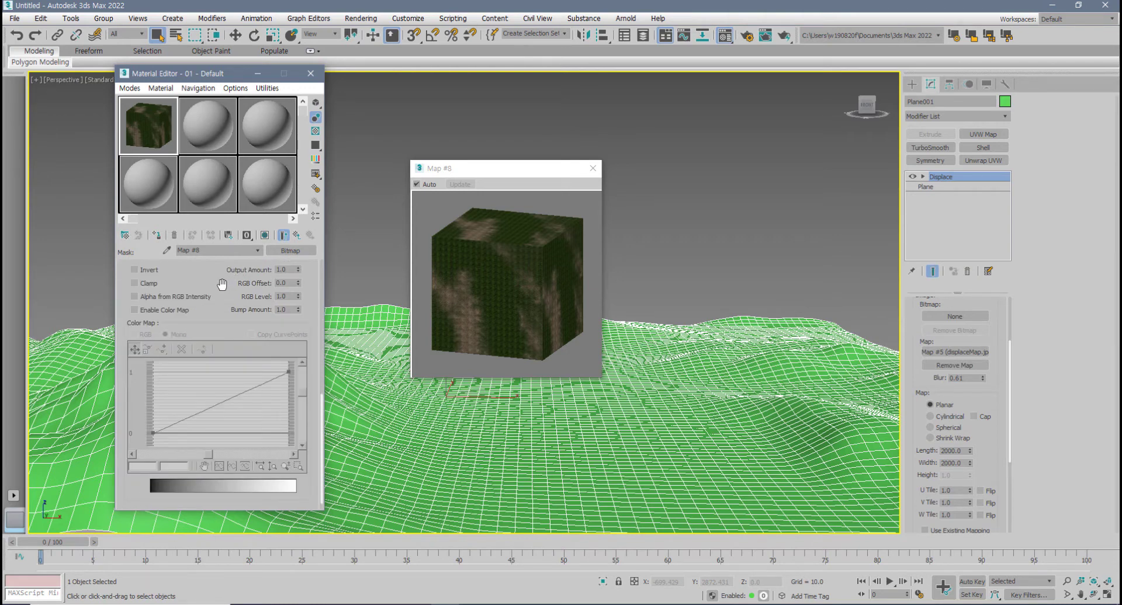
pyautogui.moveTo(221, 283); pyautogui.dragTo(219, 337)
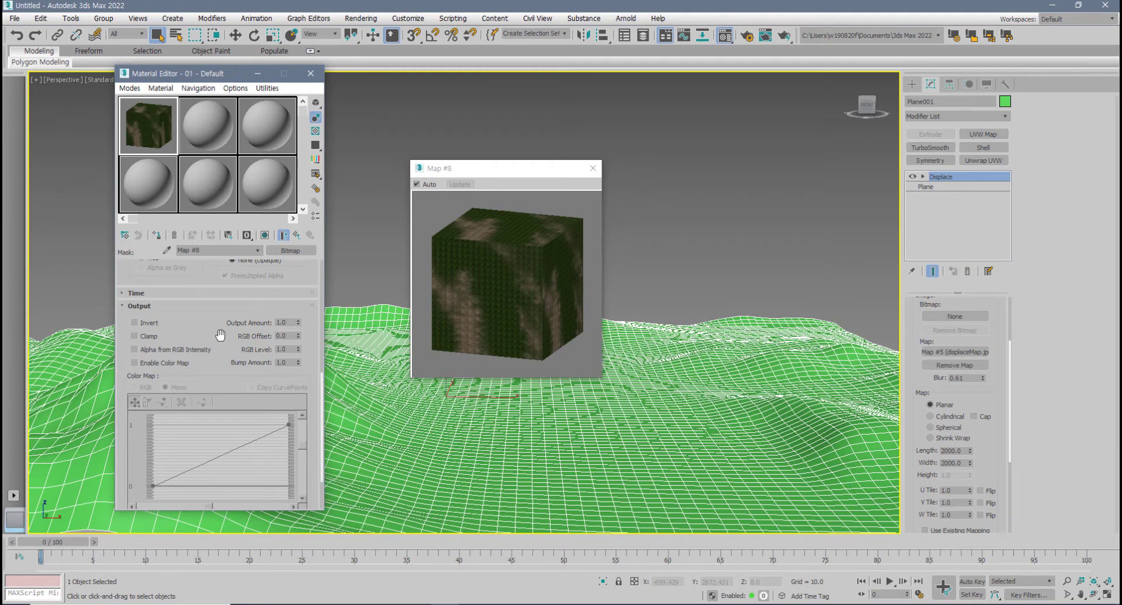
pyautogui.click(143, 322)
pyautogui.click(142, 323)
pyautogui.click(143, 322)
pyautogui.click(143, 323)
pyautogui.click(142, 322)
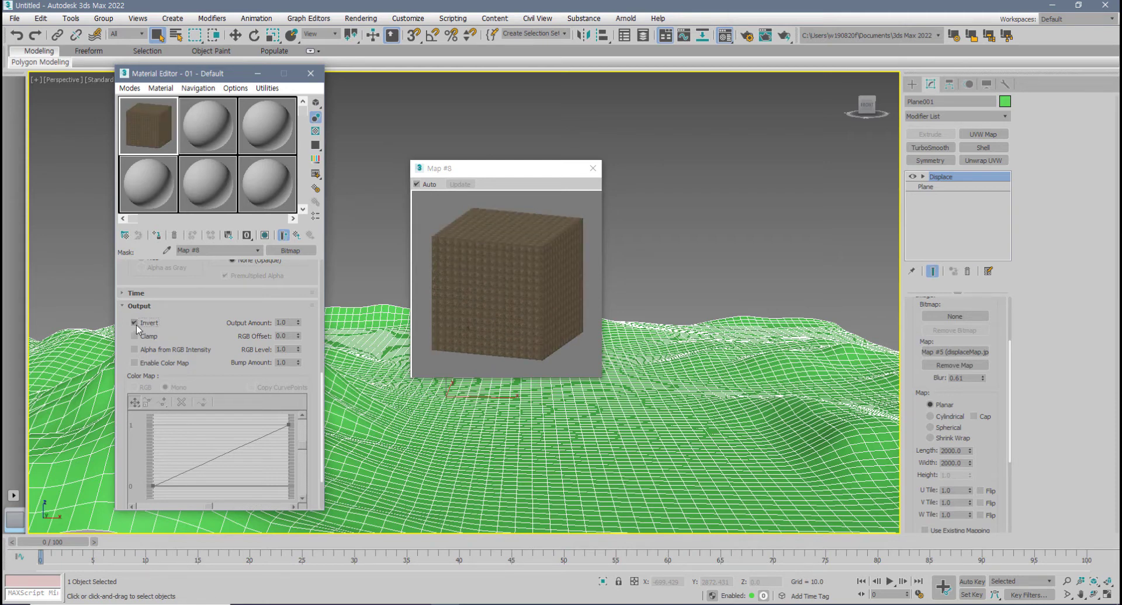
pyautogui.click(297, 236)
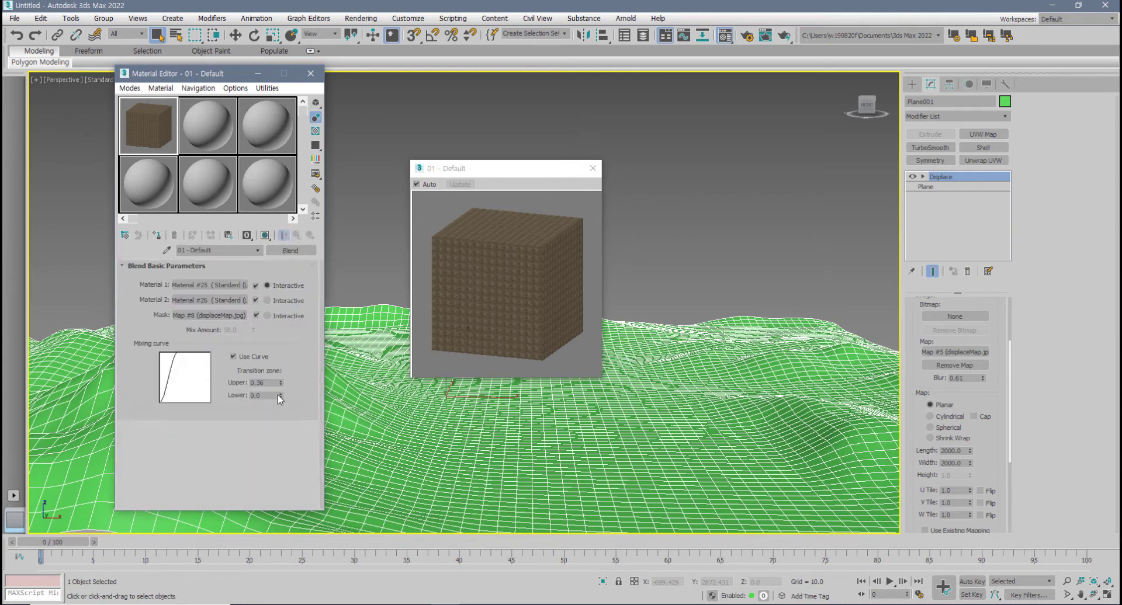
# - Set the mixing curve's transition zone to Upper 1.0 and Lower 0.8
pyautogui.moveTo(281, 388); pyautogui.dragTo(286, 332)
pyautogui.moveTo(281, 397); pyautogui.dragTo(280, 355)
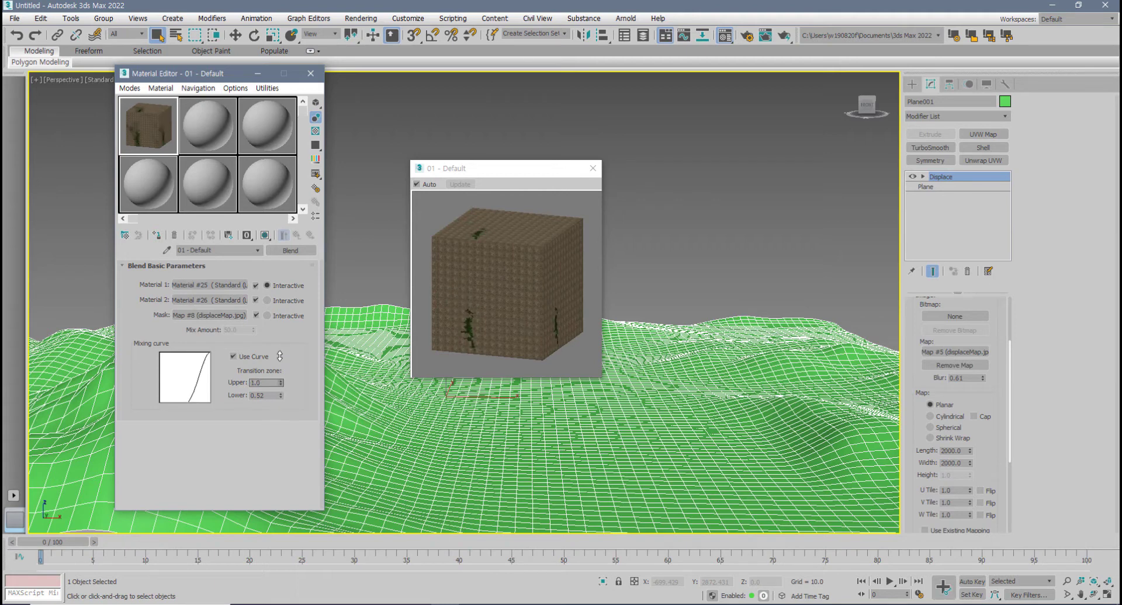
pyautogui.moveTo(281, 396)
pyautogui.mouseDown()
pyautogui.moveTo(281, 361)
pyautogui.moveTo(280, 377)
pyautogui.mouseUp()
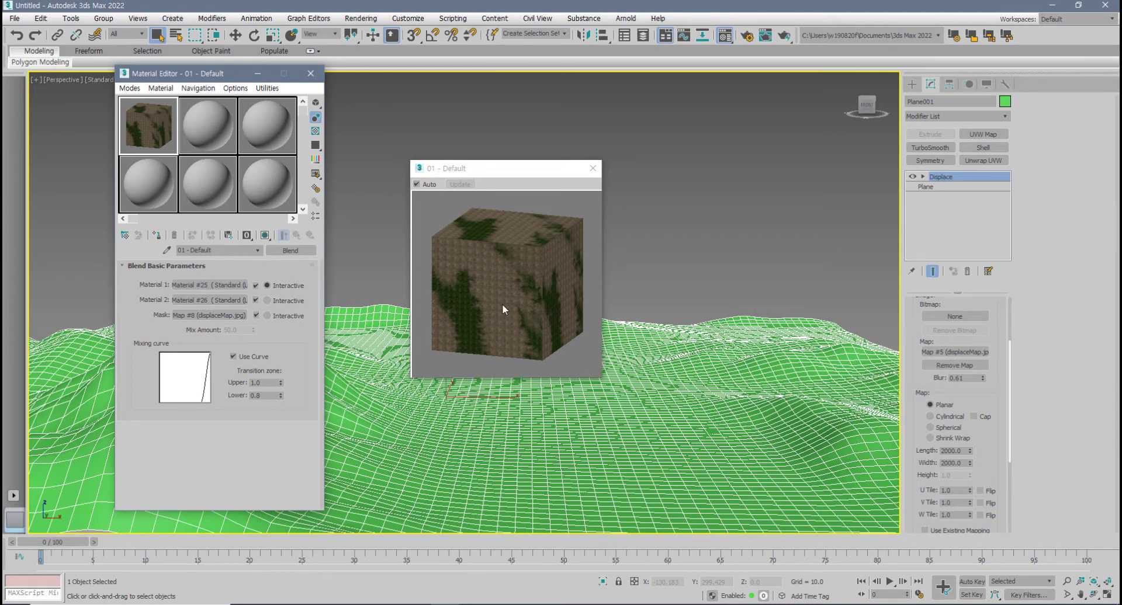
# - Assign the Blend material to the terrain plane, show it shaded in the viewport, and close the sample window and Material Editor
pyautogui.click(156, 235)
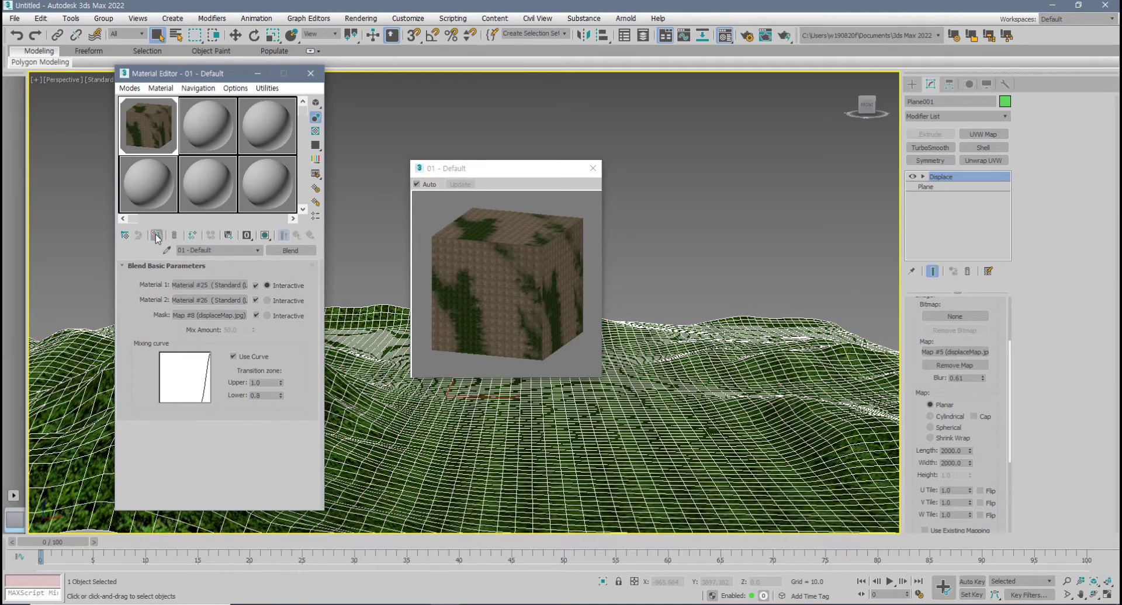
pyautogui.click(265, 235)
pyautogui.click(599, 169)
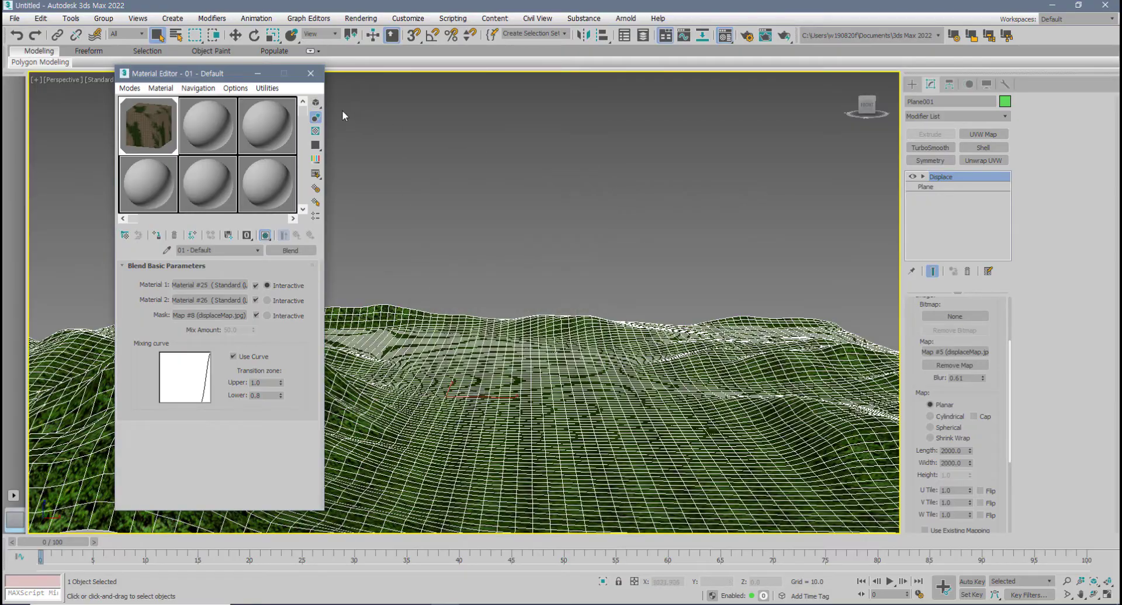
pyautogui.click(315, 79)
# - Change the terrain plane's object color from the basic palette to light violet-blue, and reselect the plane
pyautogui.click(543, 250)
pyautogui.moveTo(529, 316); pyautogui.dragTo(446, 354, button='middle')
pyautogui.click(462, 372)
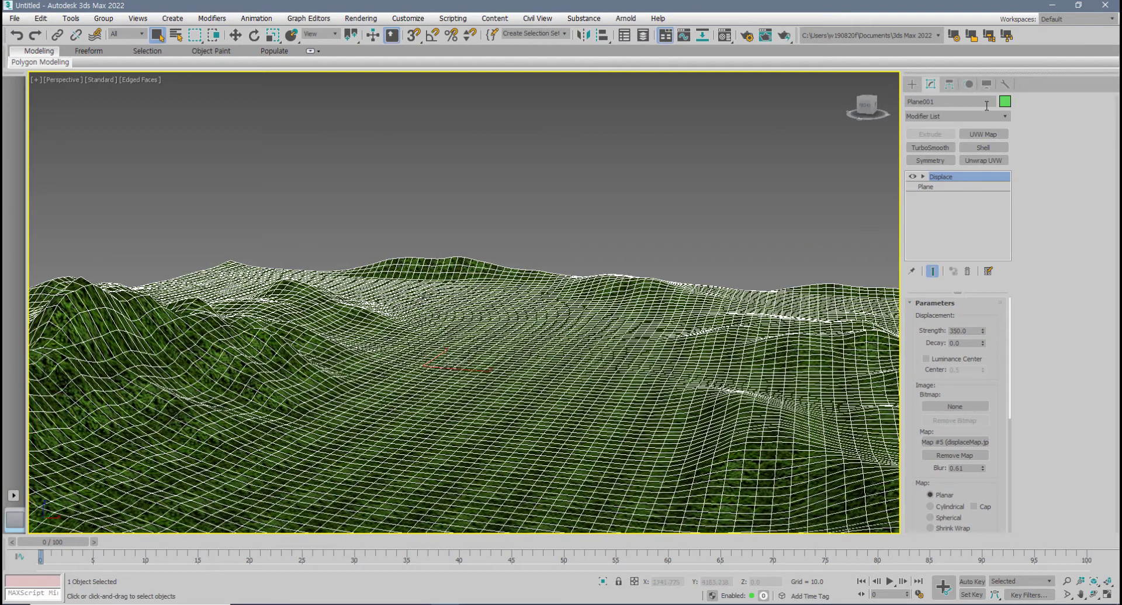
pyautogui.click(1005, 102)
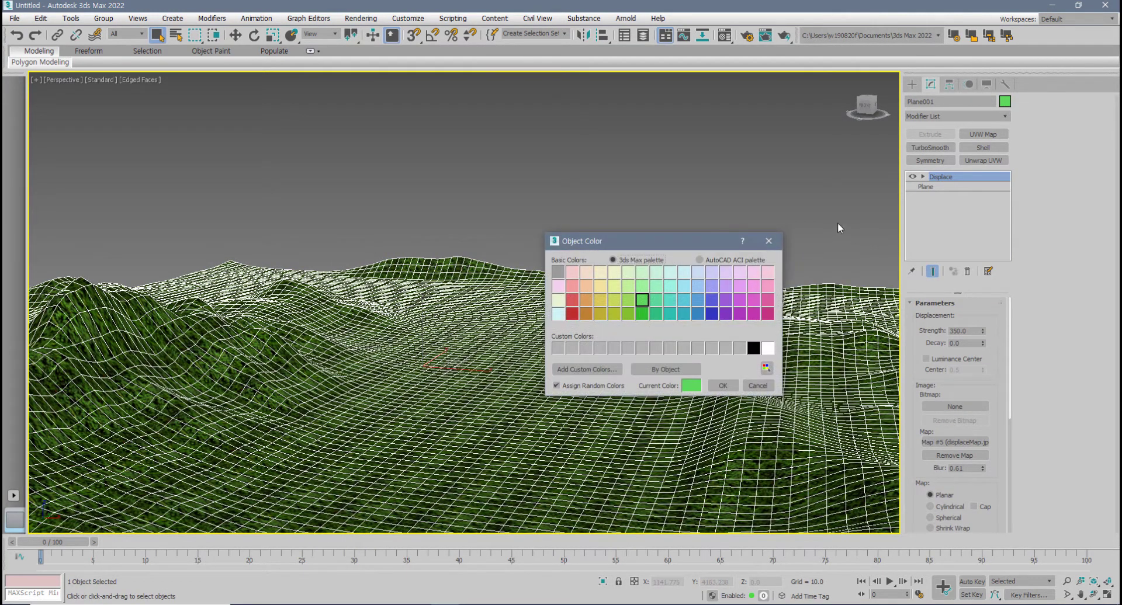
pyautogui.click(712, 286)
pyautogui.click(722, 391)
pyautogui.click(660, 266)
pyautogui.click(576, 372)
# - Turn off the edged-faces display in the perspective view
pyautogui.keyDown('alt'); pyautogui.moveTo(575, 371); pyautogui.dragTo(554, 368, button='middle'); pyautogui.keyUp('alt')
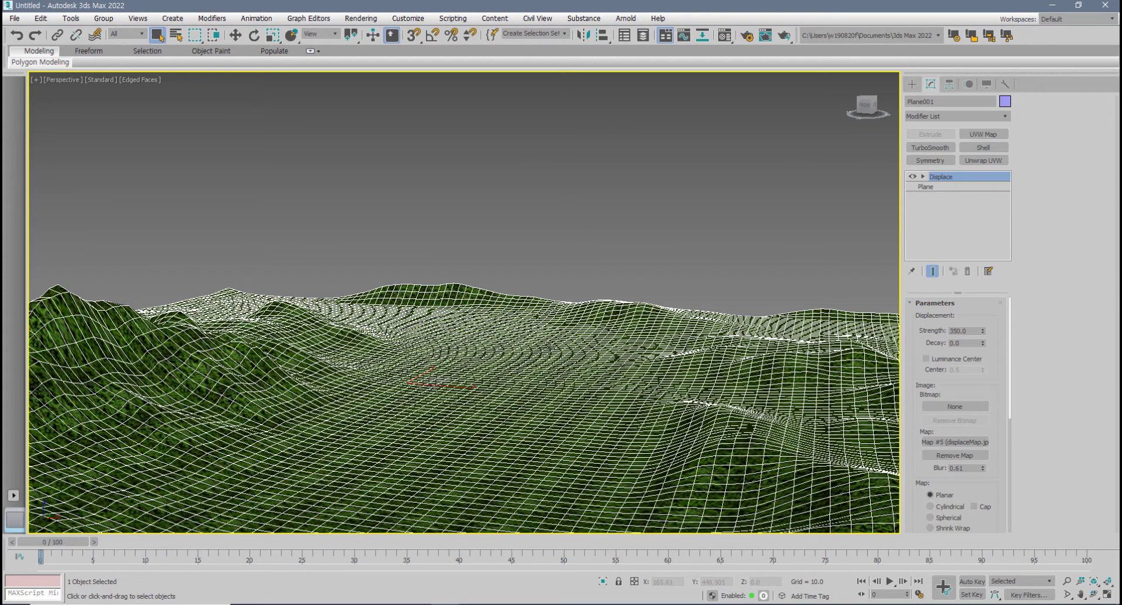
pyautogui.press('F4')
pyautogui.press('F4')
pyautogui.press('F4')
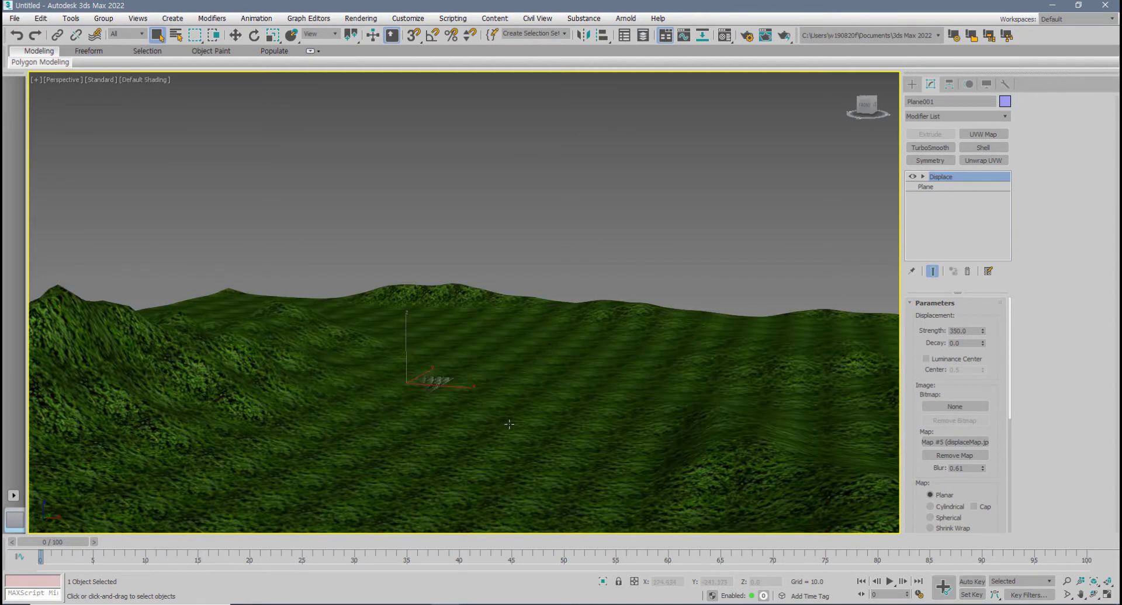
# - Examine the foliage texture's tiling and detail on the terrain, both up close and across the whole plane
pyautogui.keyDown('alt'); pyautogui.moveTo(509, 424); pyautogui.dragTo(420, 396, button='middle'); pyautogui.keyUp('alt')
pyautogui.scroll(2, 420, 396)
pyautogui.scroll(-8, 421, 397)
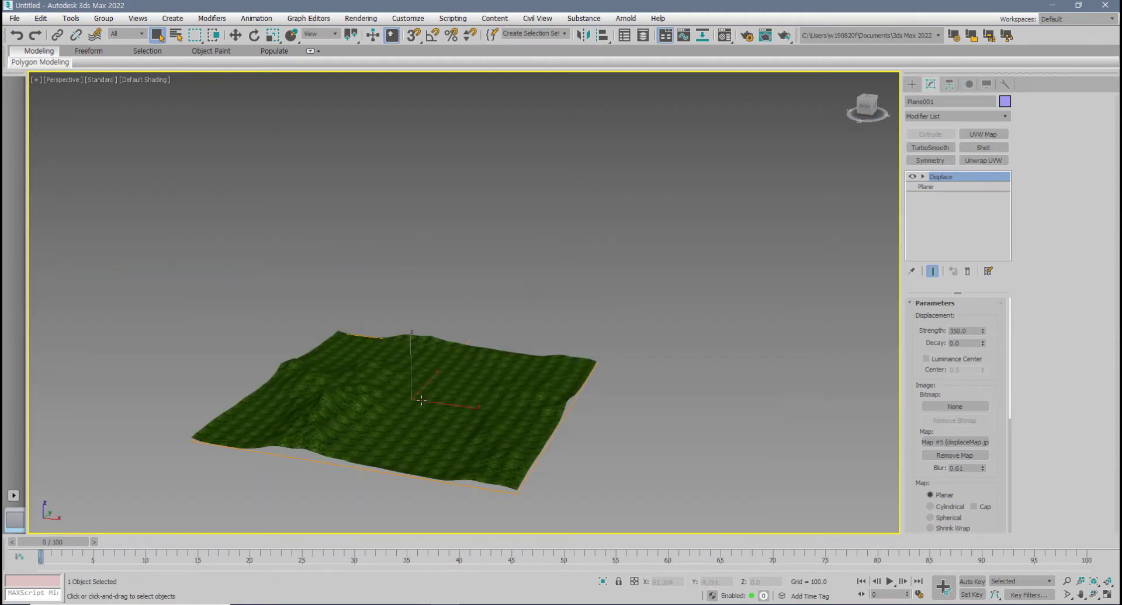
pyautogui.scroll(4, 421, 402)
pyautogui.scroll(4, 421, 402)
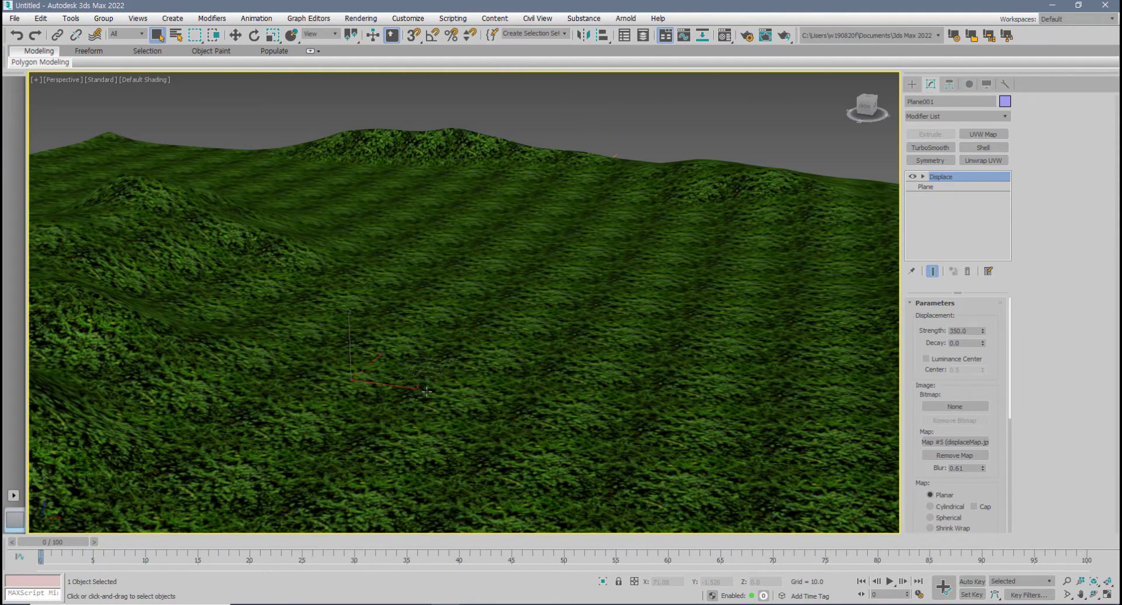
pyautogui.scroll(4, 426, 391)
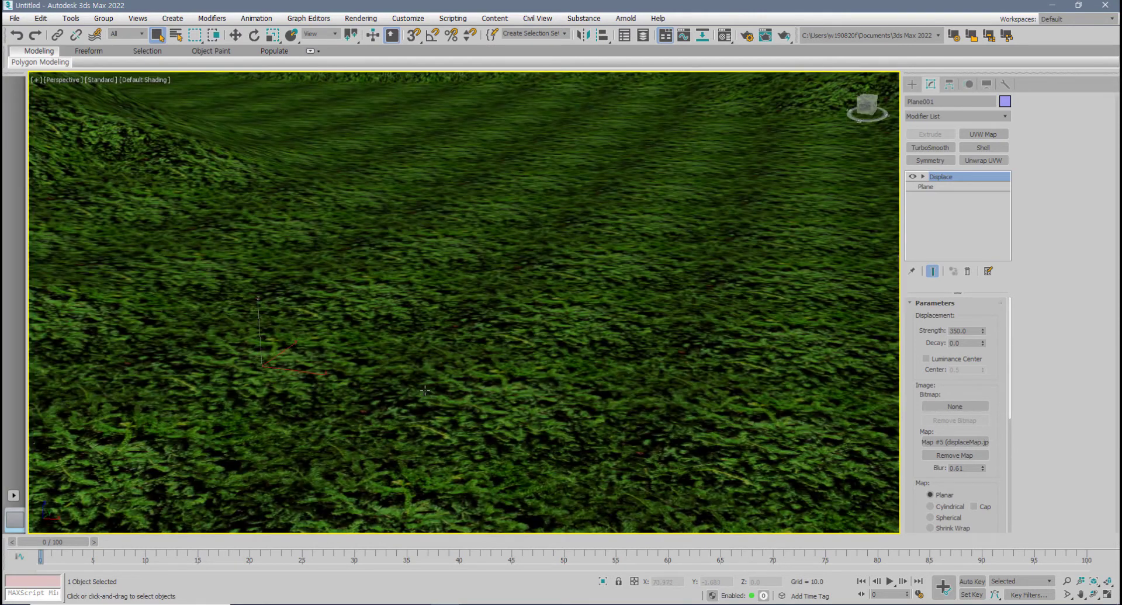
pyautogui.scroll(-3, 425, 391)
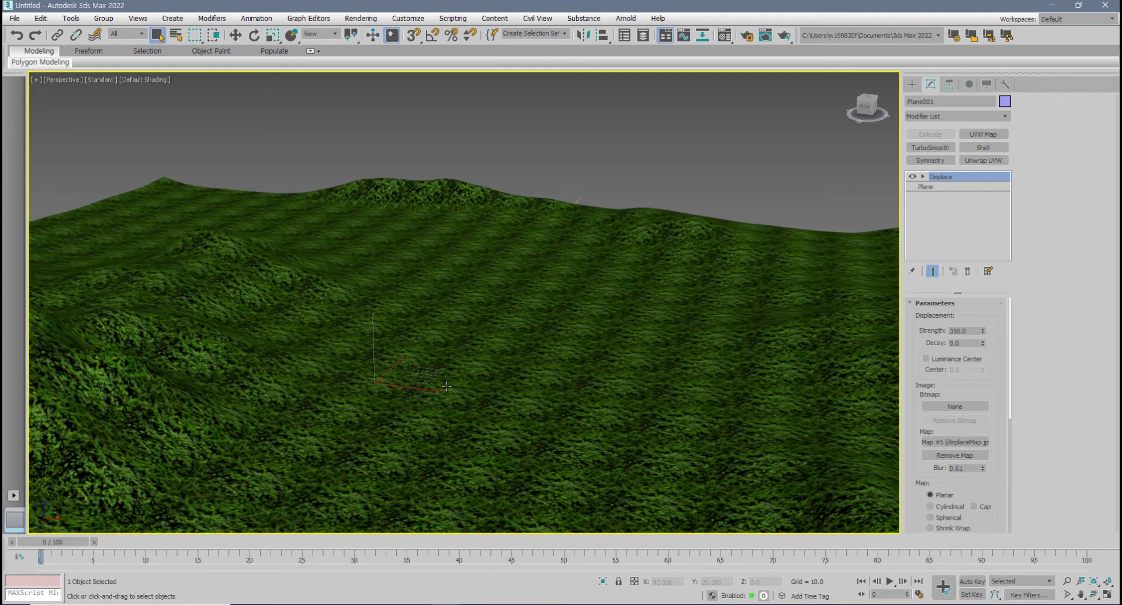
pyautogui.scroll(4, 447, 387)
pyautogui.scroll(-8, 427, 383)
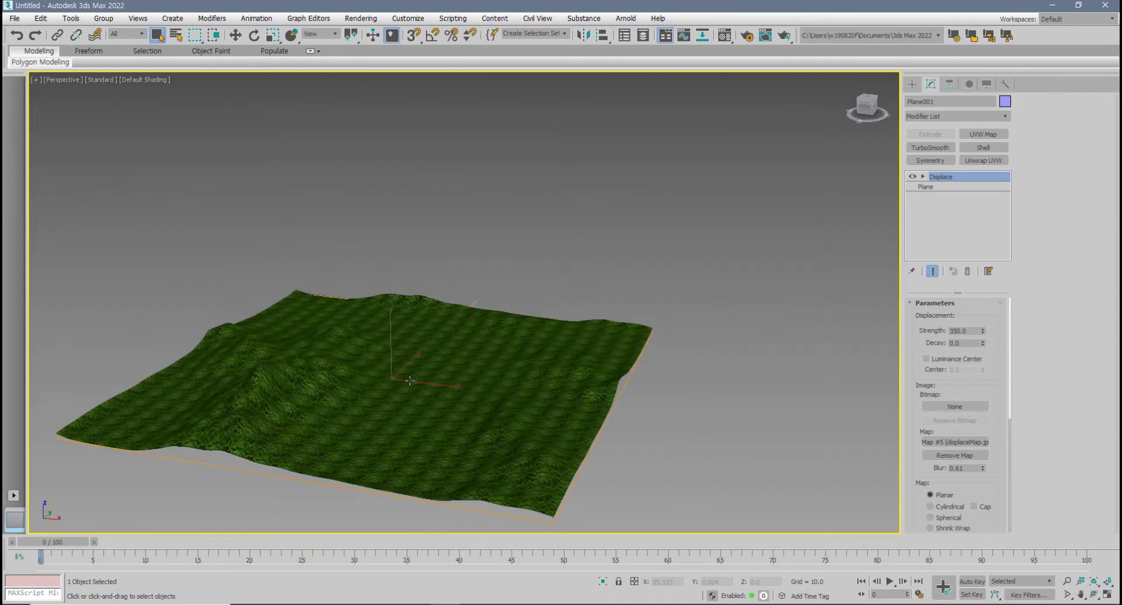
# - Render the perspective view from close to the ground and examine how the rock and foliage blend across the terrain
pyautogui.scroll(5, 412, 380)
pyautogui.moveTo(412, 381); pyautogui.dragTo(440, 400, button='middle')
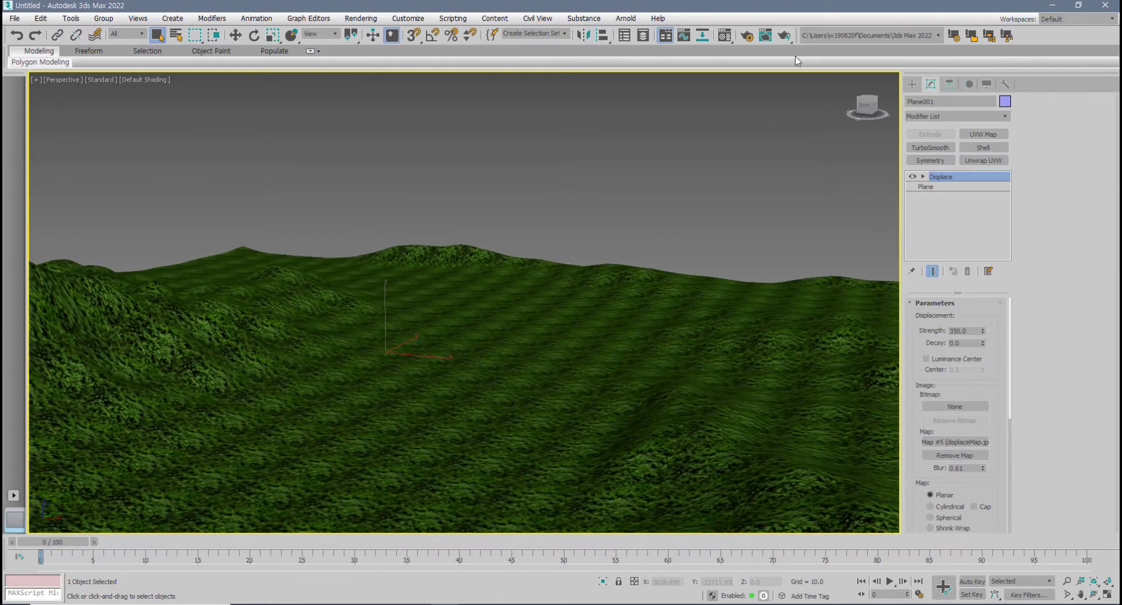
pyautogui.click(789, 37)
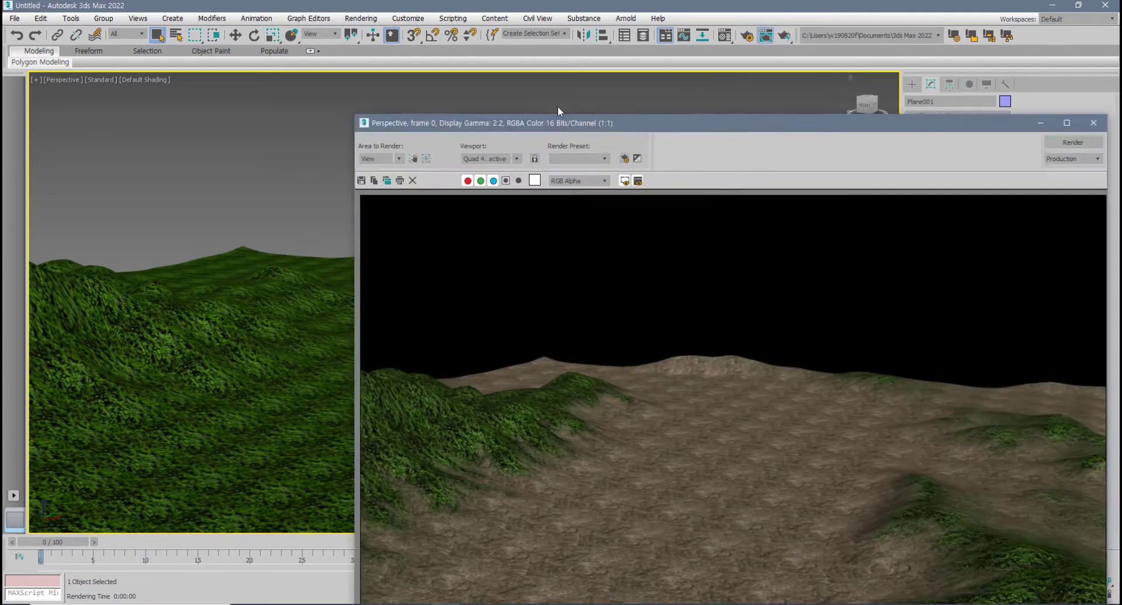
pyautogui.moveTo(625, 129); pyautogui.dragTo(385, 83)
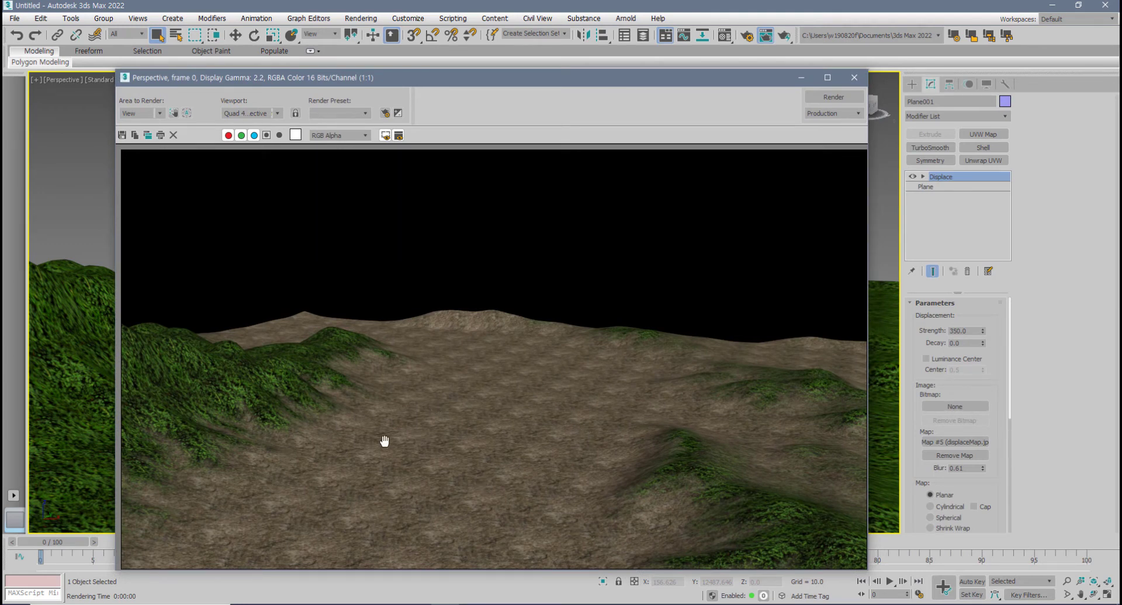
pyautogui.scroll(1, 435, 493)
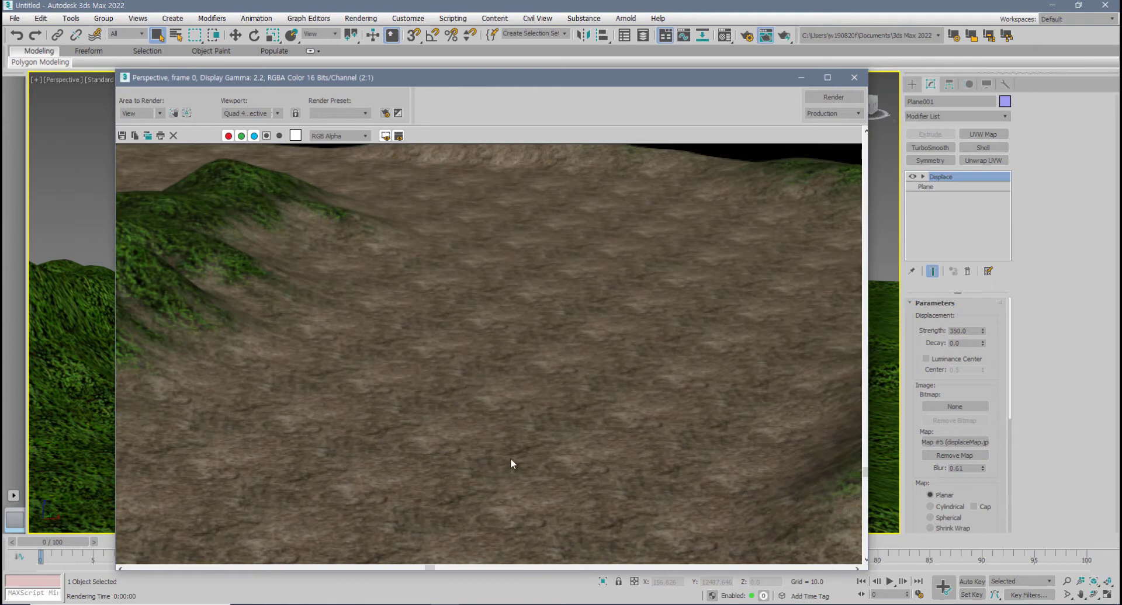
pyautogui.scroll(-1, 511, 460)
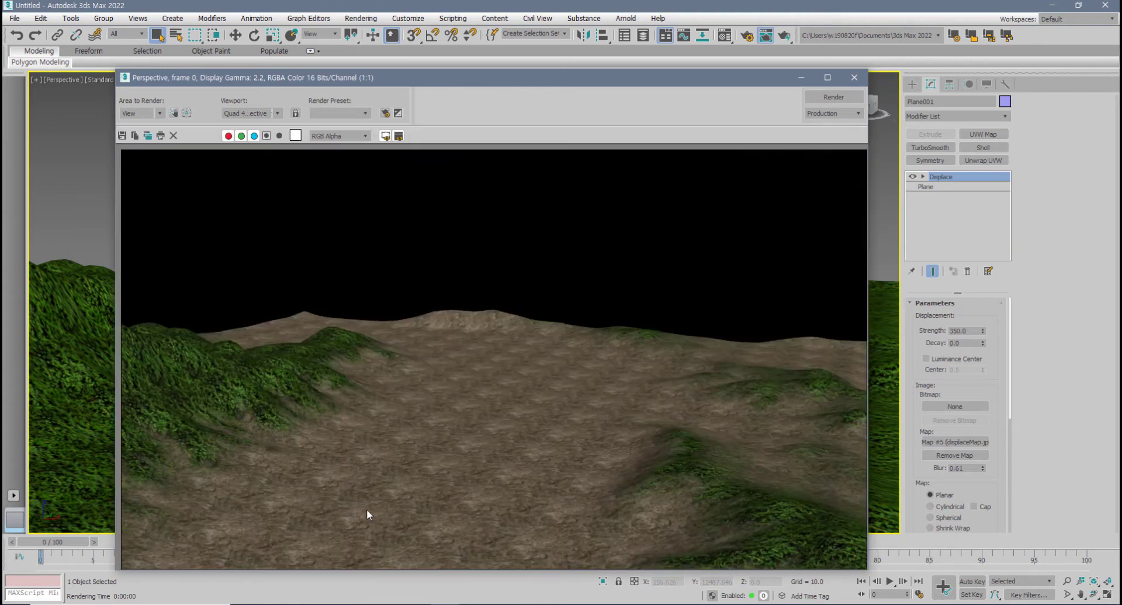
pyautogui.click(854, 78)
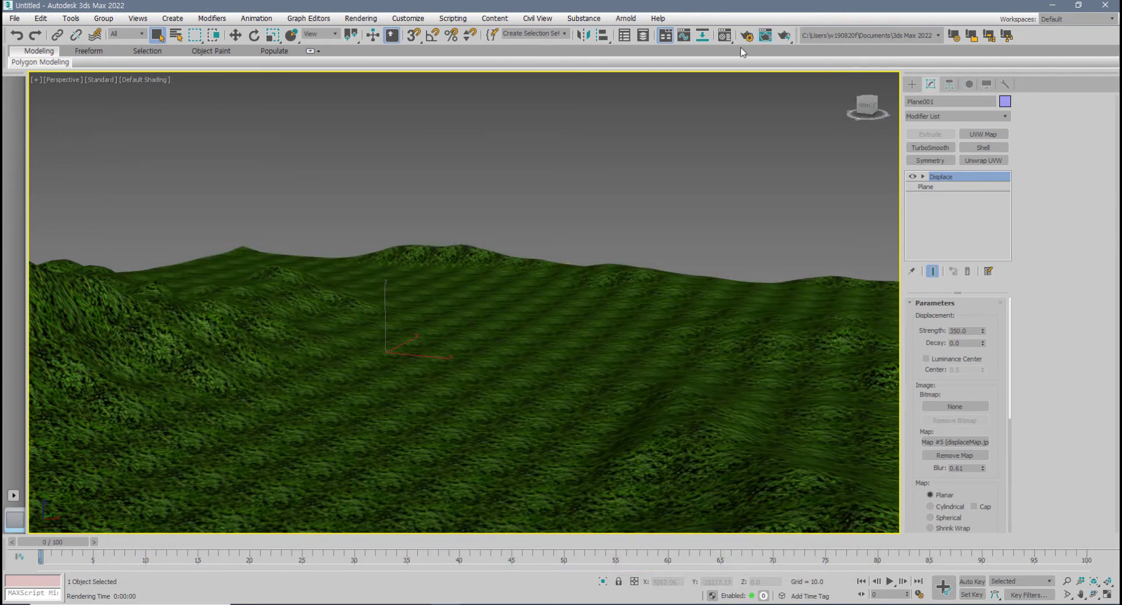
# - Set the U and V tiling of Material 2's rock_stone.jpg diffuse bitmap to 10, and test-render the perspective view
pyautogui.click(725, 37)
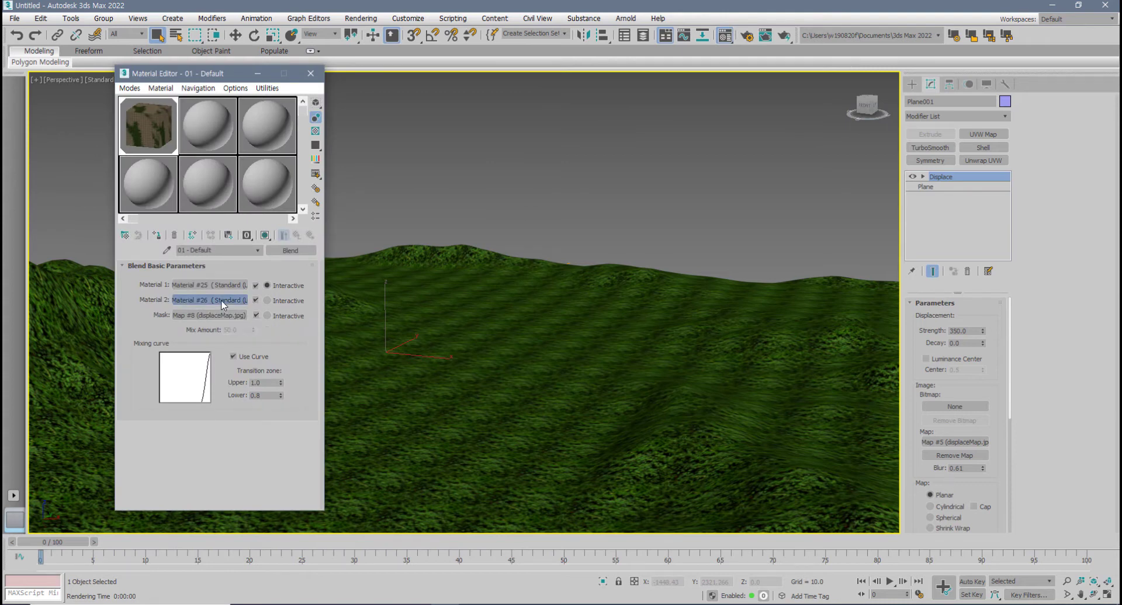
pyautogui.click(222, 300)
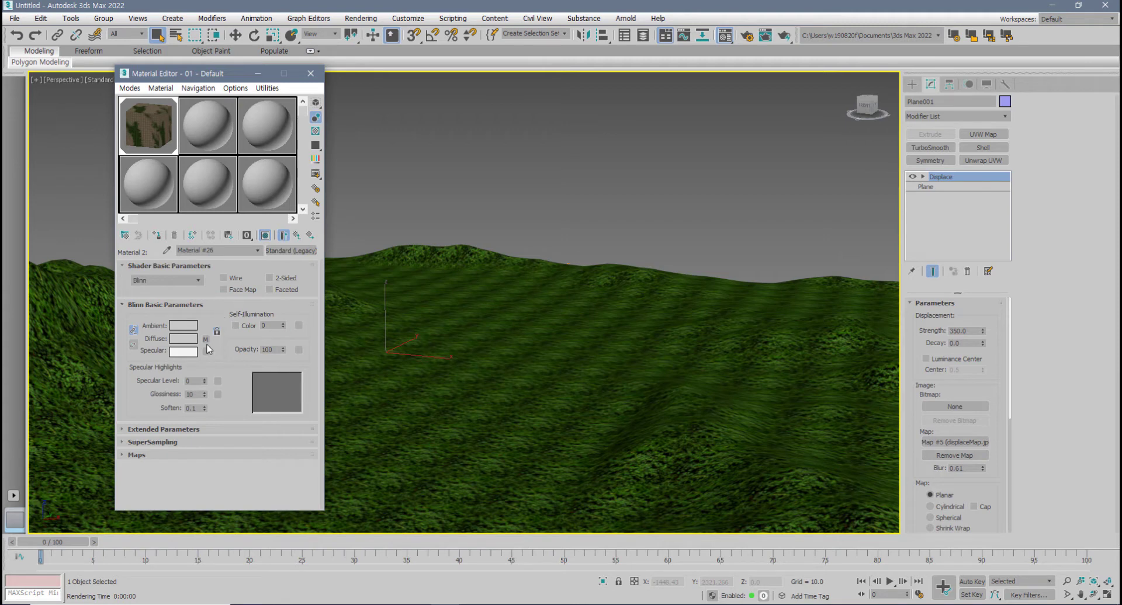
pyautogui.click(206, 339)
pyautogui.doubleClick(209, 323)
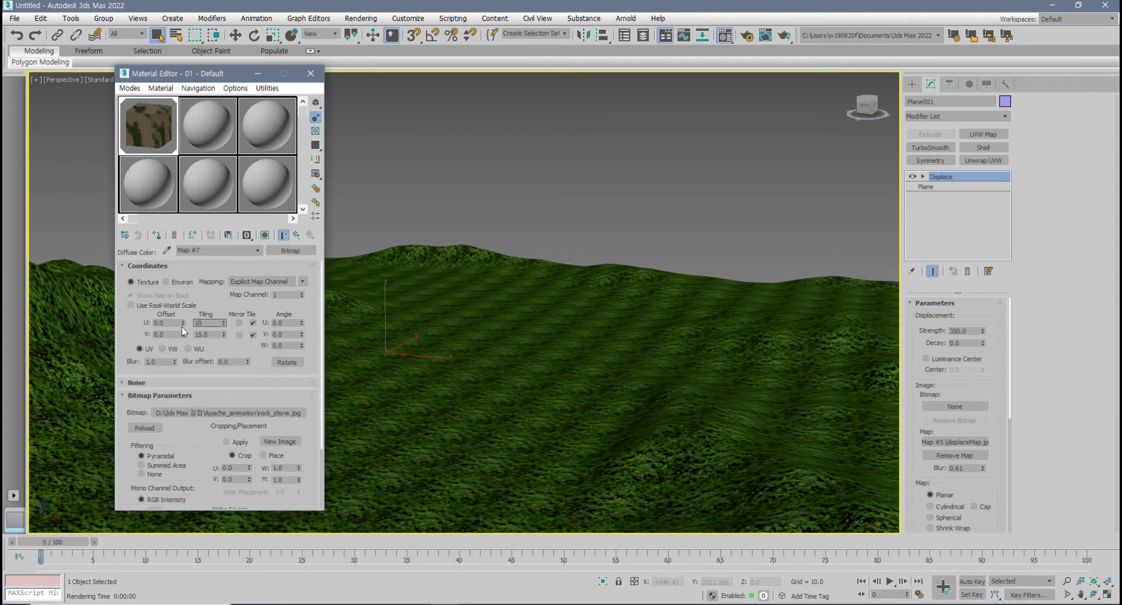
pyautogui.press('Tab')
pyautogui.doubleClick(202, 324)
pyautogui.doubleClick(203, 336)
pyautogui.moveTo(215, 324); pyautogui.dragTo(175, 323)
pyautogui.press('Tab')
pyautogui.press('super')
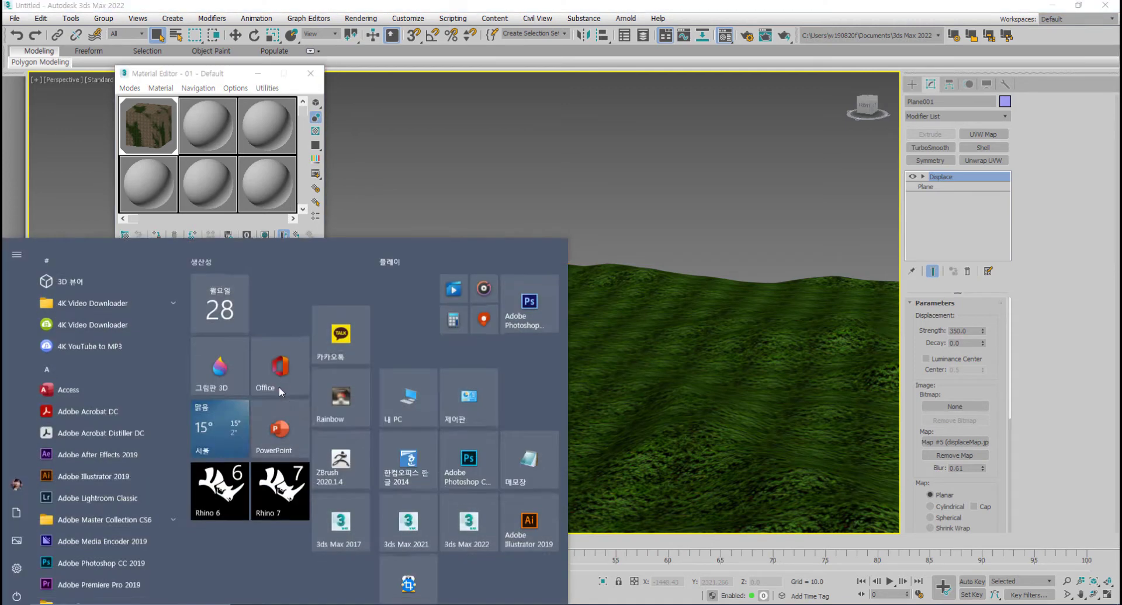
pyautogui.click(227, 79)
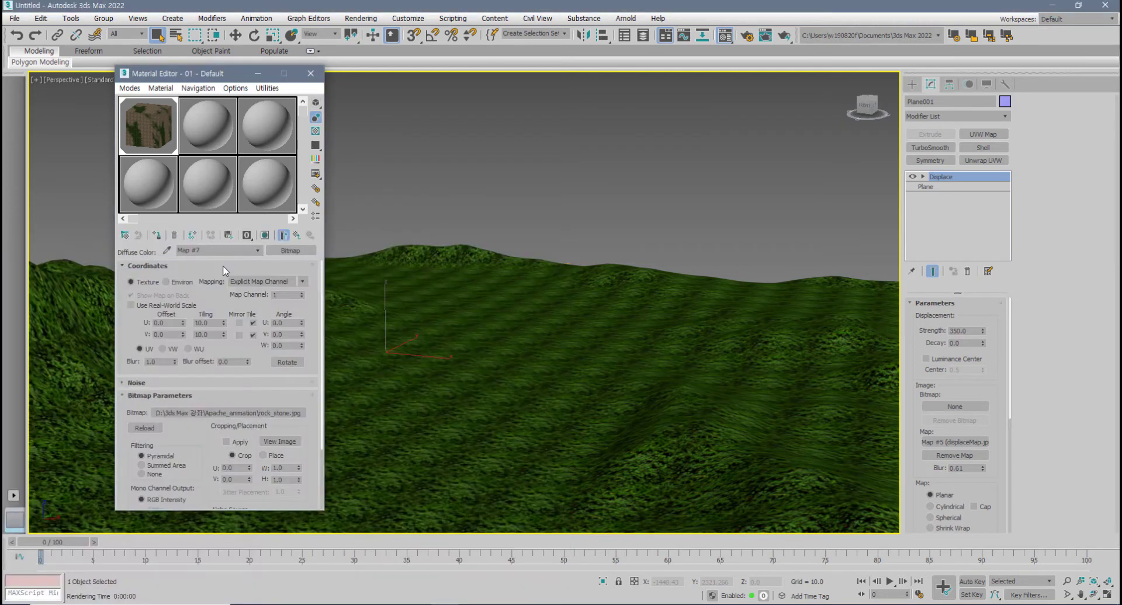
pyautogui.click(211, 333)
pyautogui.click(477, 381)
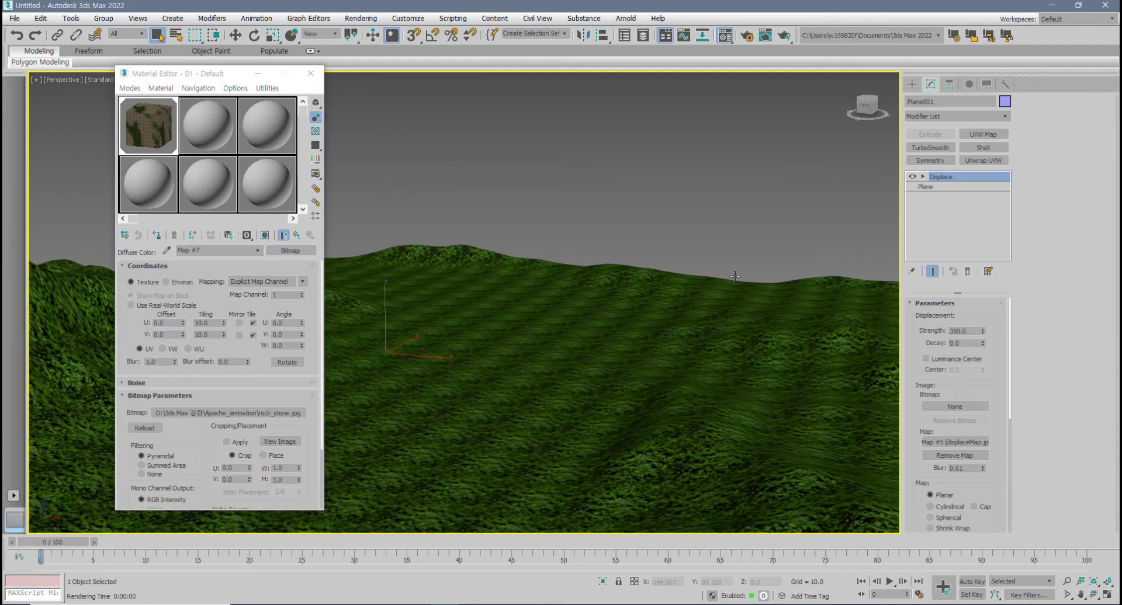
pyautogui.click(784, 35)
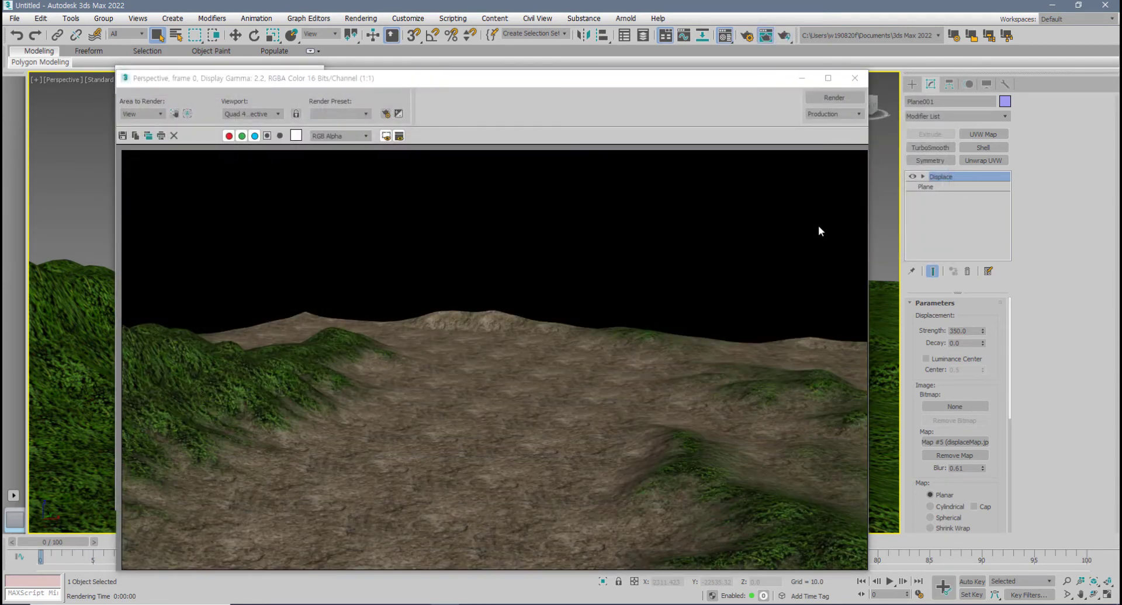
pyautogui.click(854, 78)
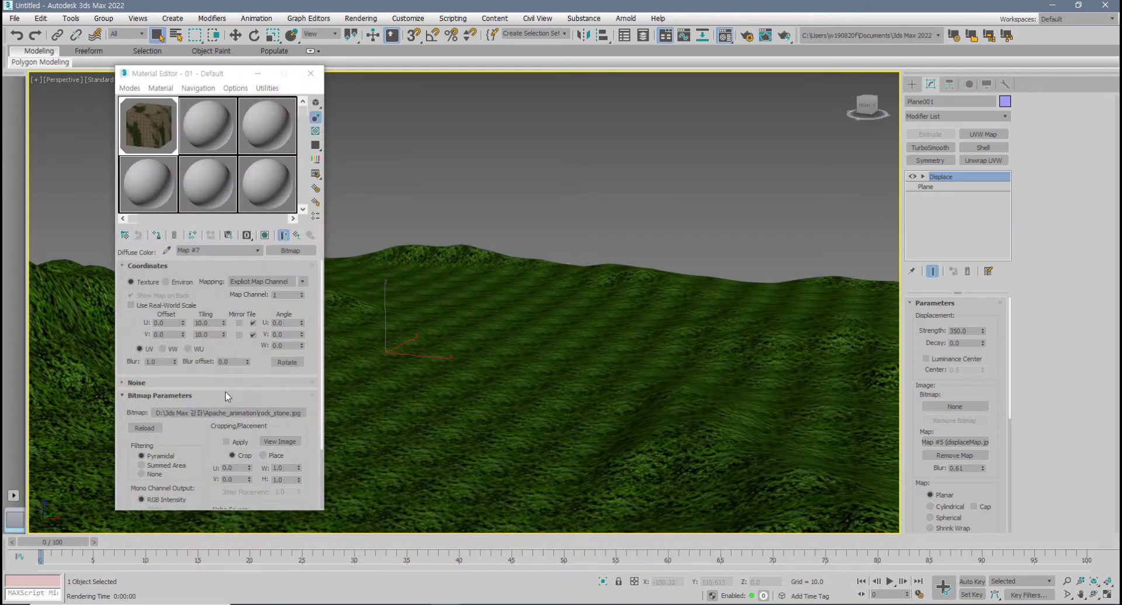
# - Set the rock bitmap's U and V tiling to 5 and render the perspective view again to check it
pyautogui.click(208, 324)
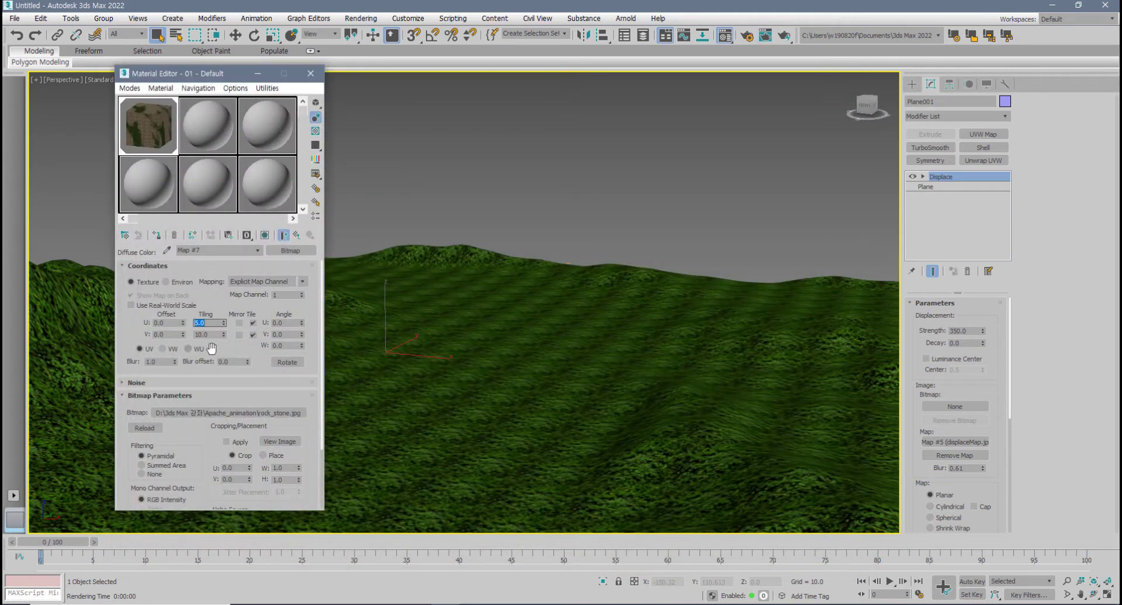
pyautogui.press('Tab')
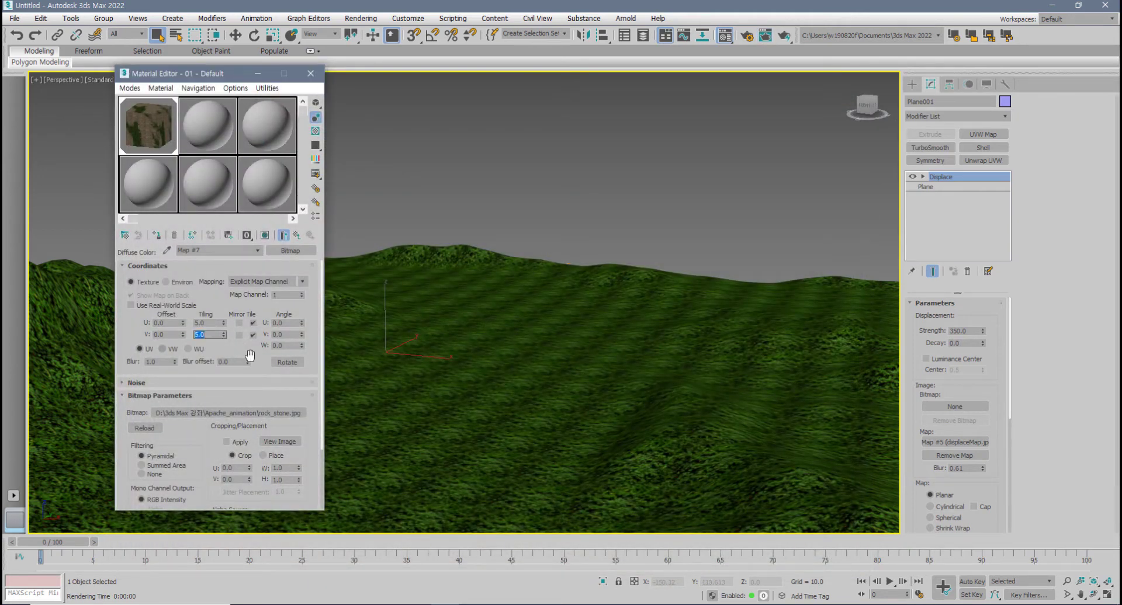
pyautogui.click(783, 35)
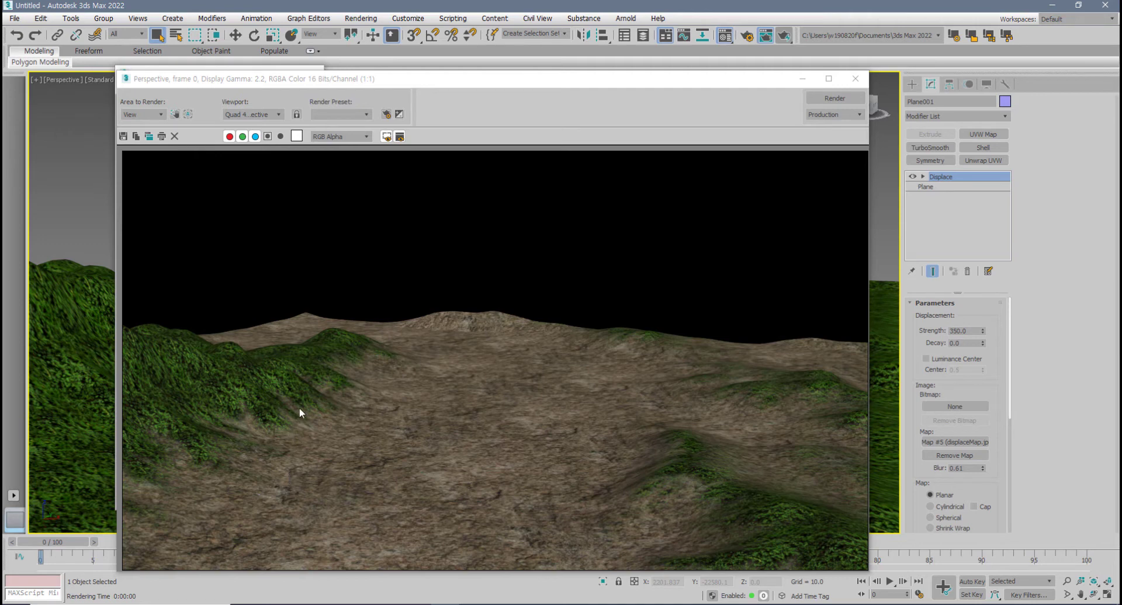
pyautogui.click(854, 78)
# - Return to the Blend material, enlarge its sample, and set the mixing curve's lower transition value to 0.85
pyautogui.click(296, 236)
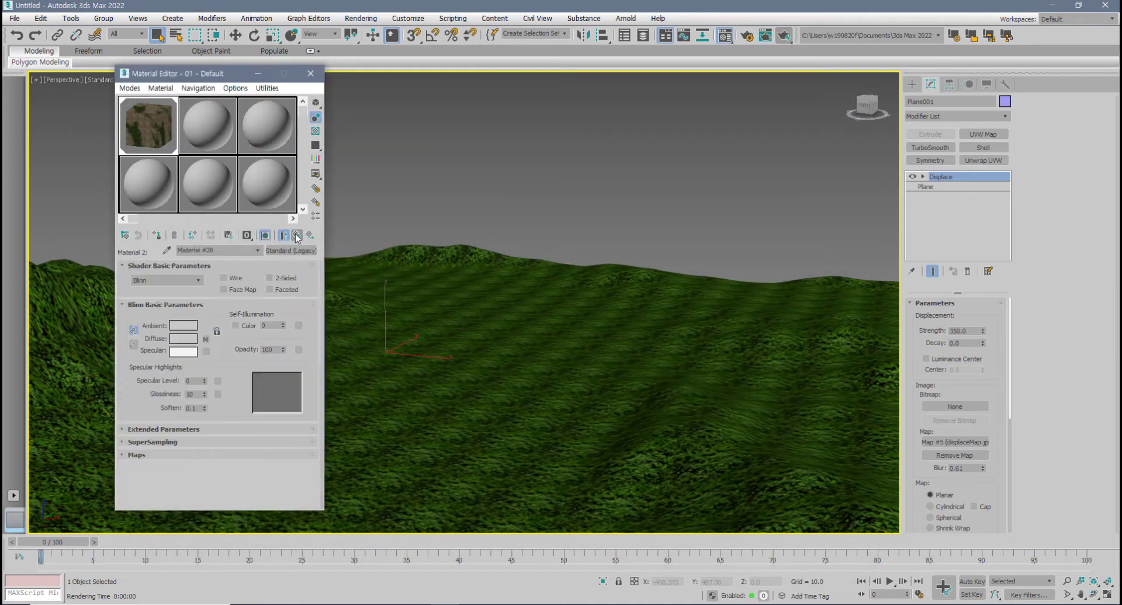
pyautogui.click(297, 236)
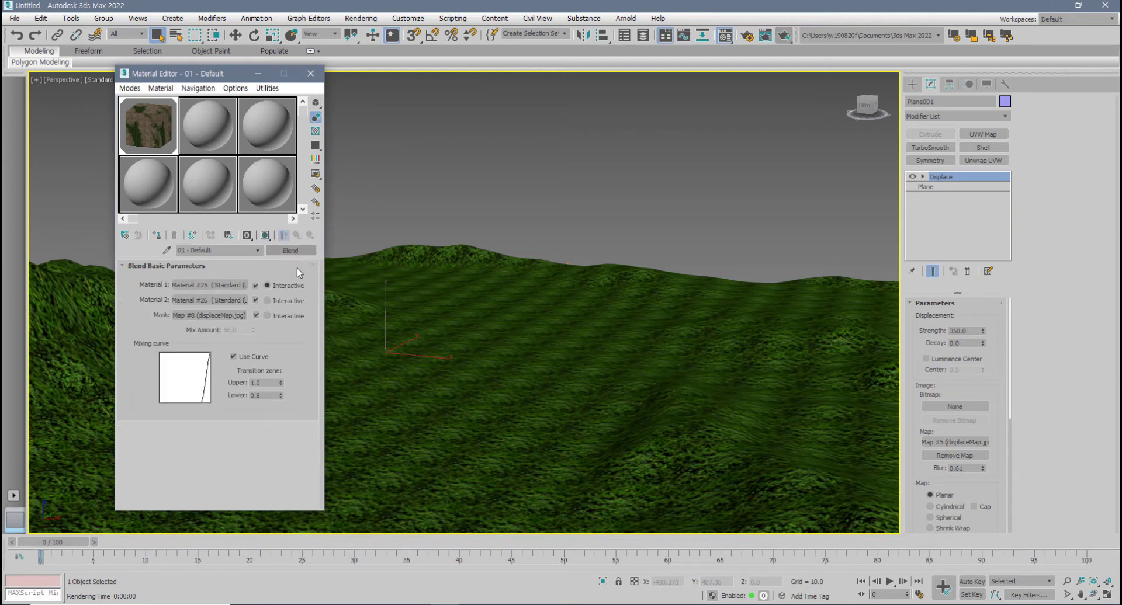
pyautogui.doubleClick(160, 138)
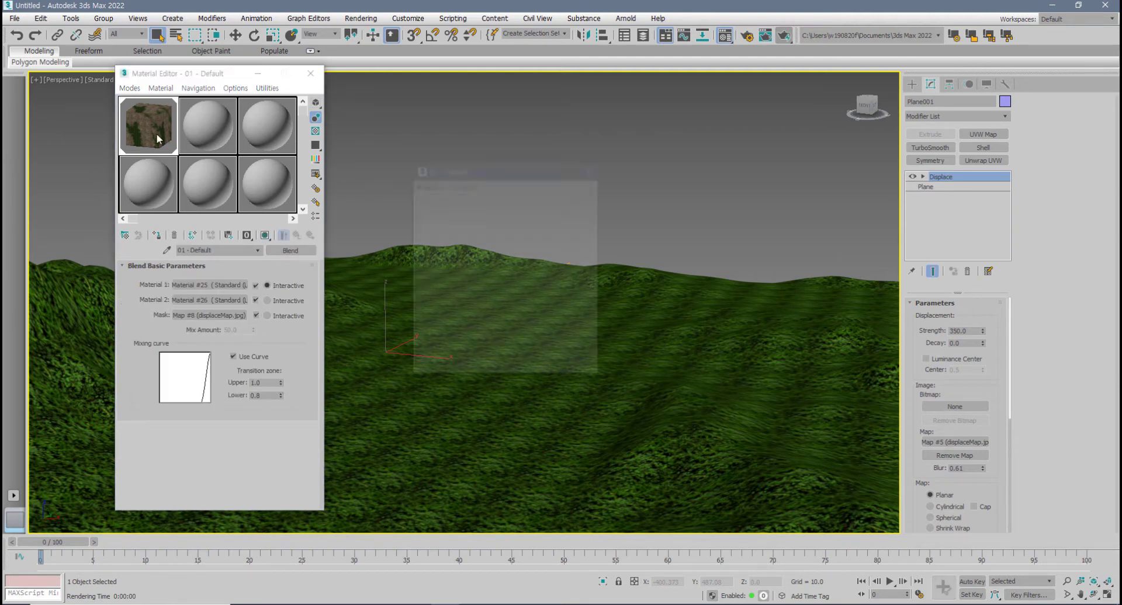
pyautogui.moveTo(280, 395)
pyautogui.mouseDown()
pyautogui.moveTo(281, 381)
pyautogui.moveTo(281, 396)
pyautogui.mouseUp()
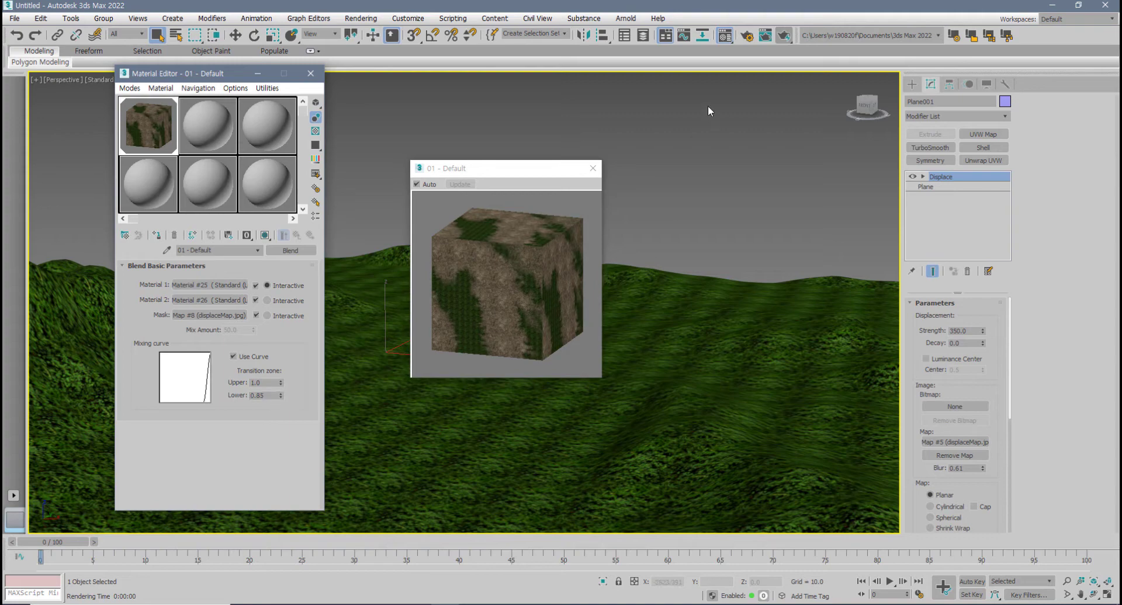
# - Render the perspective view to check the blend transition, and close the render, sample and Material Editor windows
pyautogui.click(784, 36)
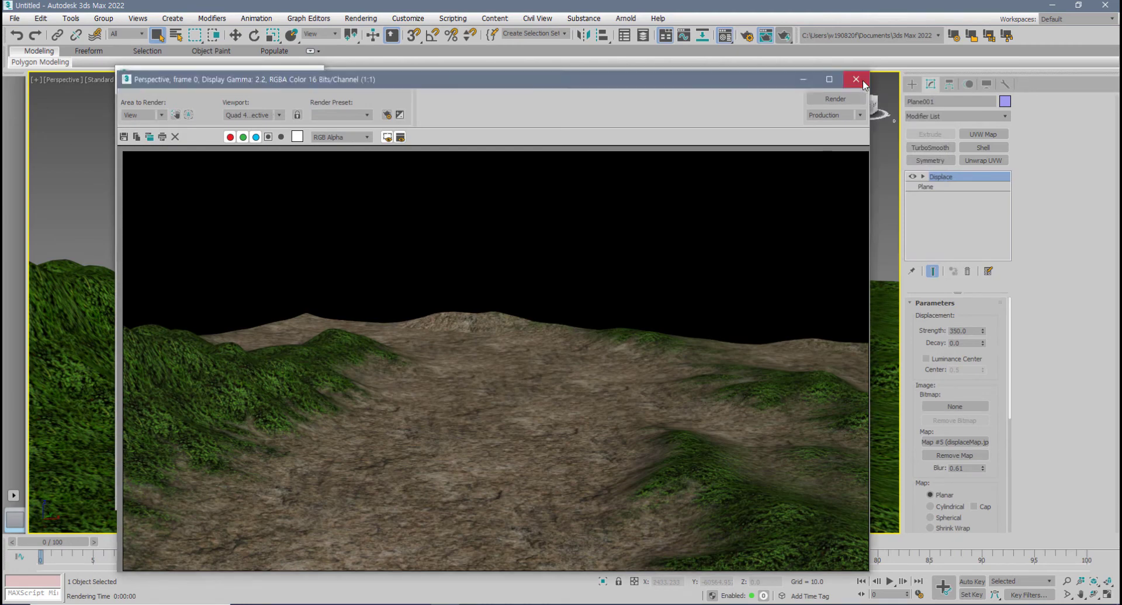
pyautogui.click(863, 85)
pyautogui.click(592, 169)
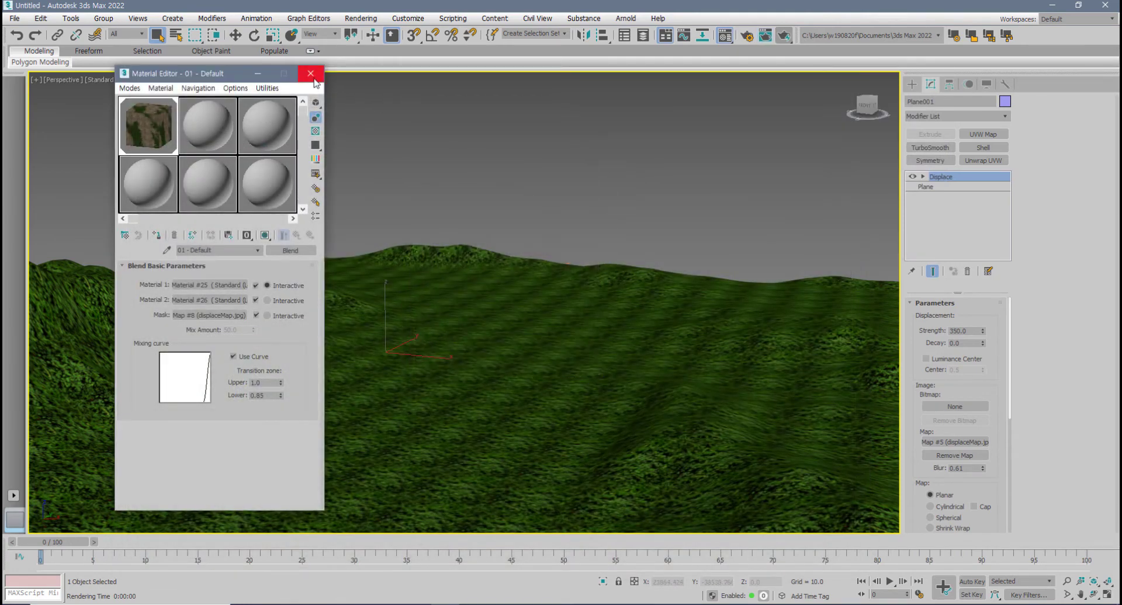
pyautogui.click(310, 73)
# - Create a second square plane about 2018 units wide in the Top view, centred on the terrain and covering it
pyautogui.moveTo(391, 354); pyautogui.dragTo(420, 349, button='middle')
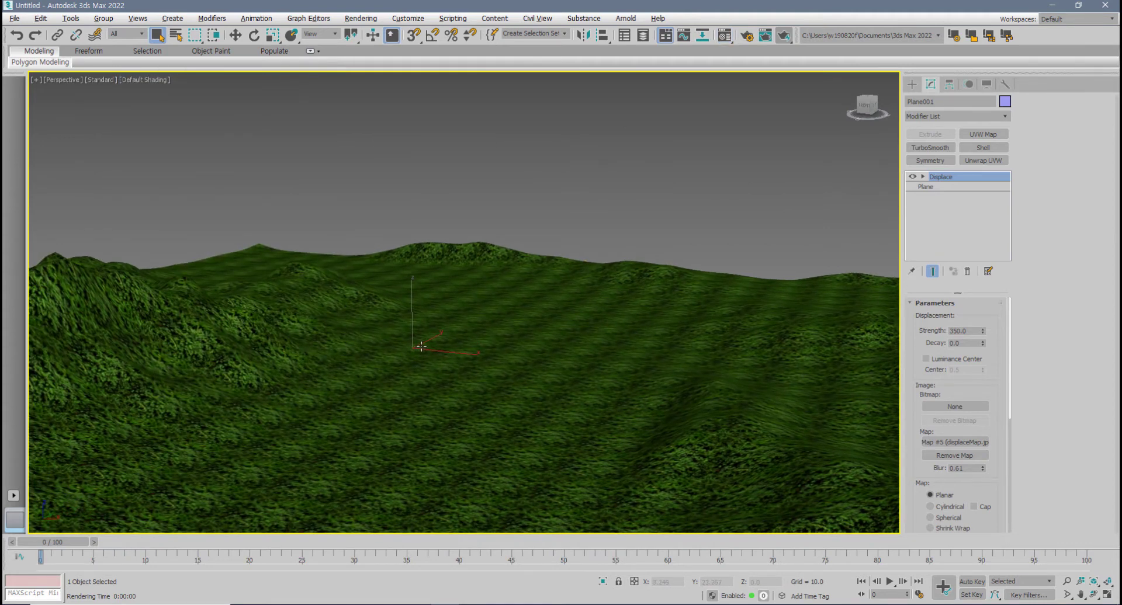
pyautogui.hotkey('alt', 'w')
pyautogui.click(276, 203)
pyautogui.click(912, 84)
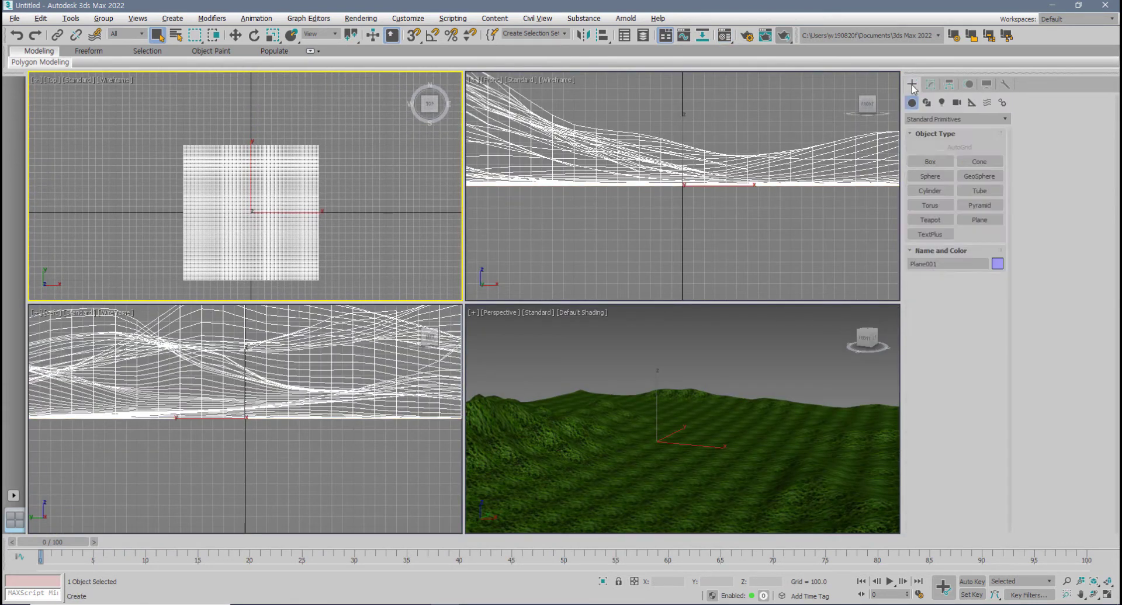
pyautogui.click(979, 219)
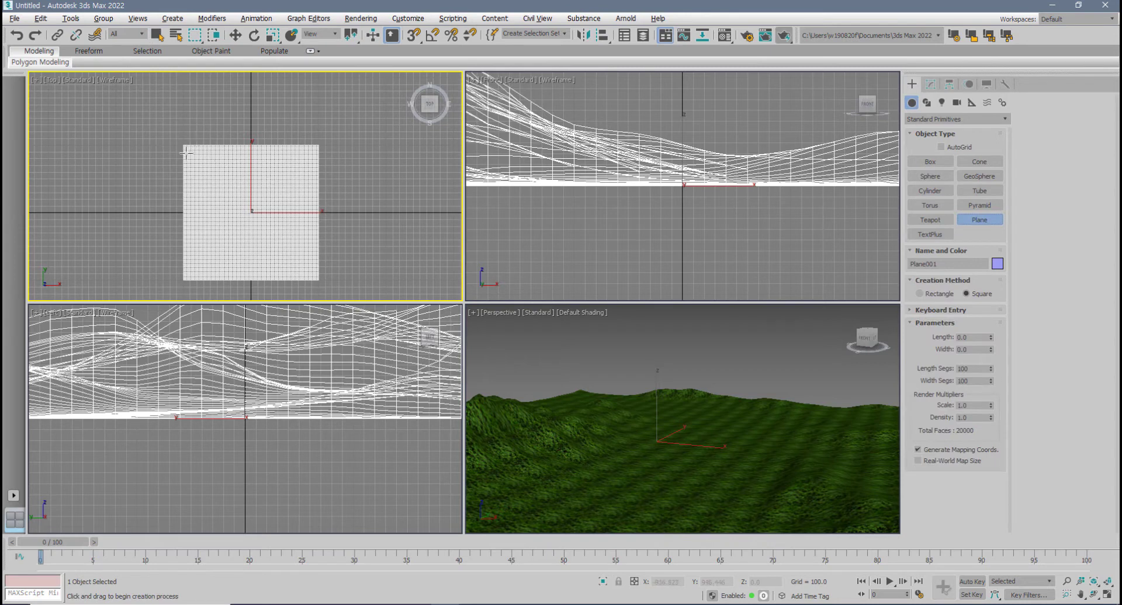
pyautogui.moveTo(290, 227); pyautogui.dragTo(289, 215, button='middle')
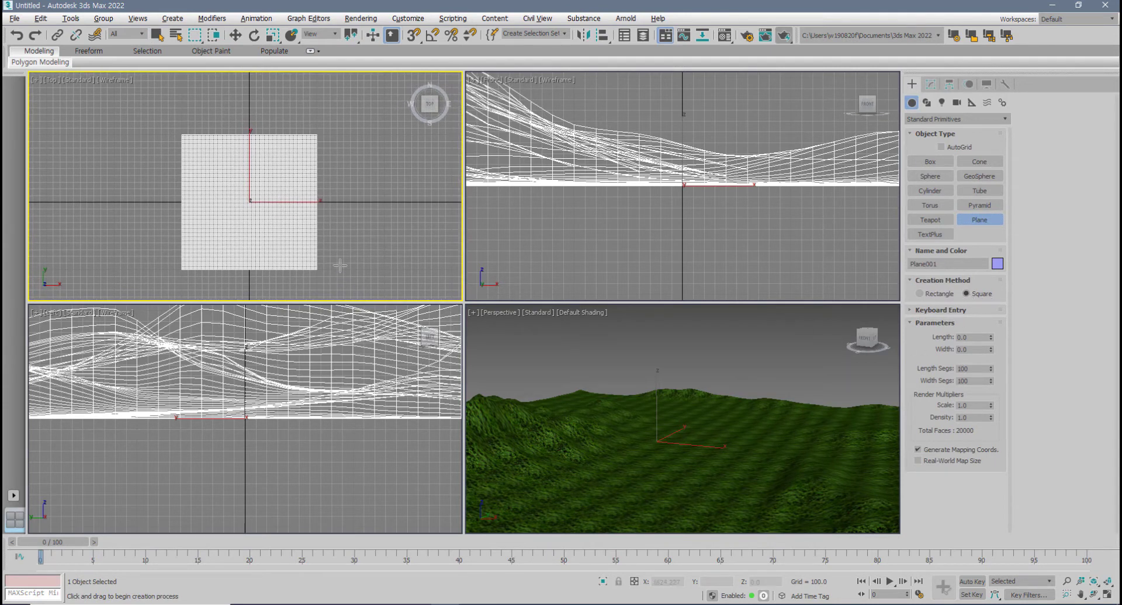
pyautogui.moveTo(249, 201); pyautogui.dragTo(286, 260)
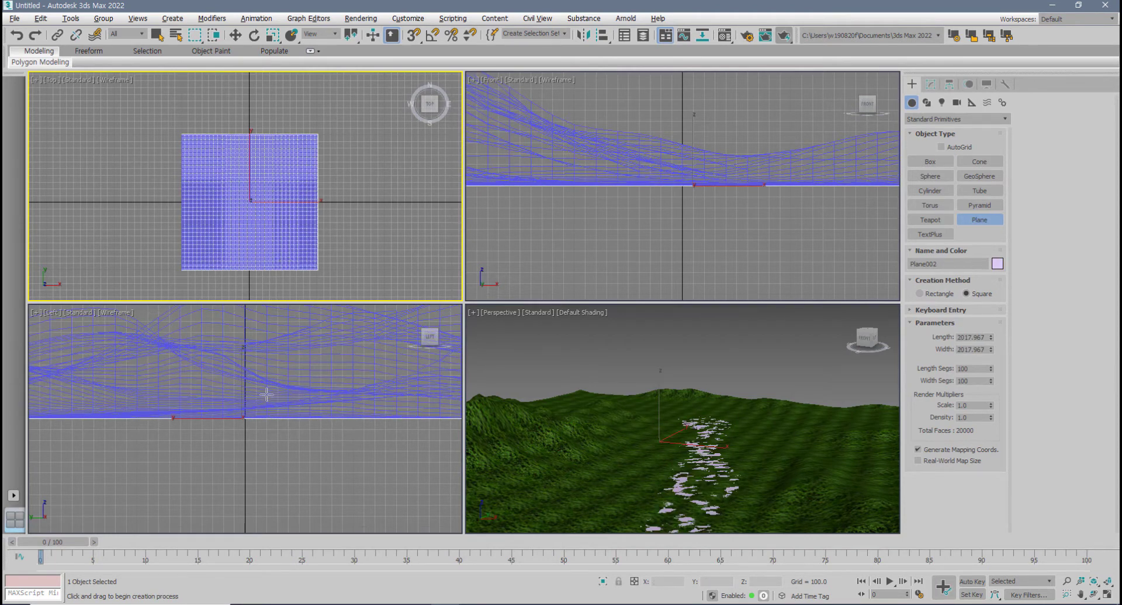
# - Raise the new plane vertically until it fills the valley like a wide river between the hills
pyautogui.scroll(-5, 267, 395)
pyautogui.moveTo(267, 404); pyautogui.dragTo(272, 459, button='middle')
pyautogui.press('w')
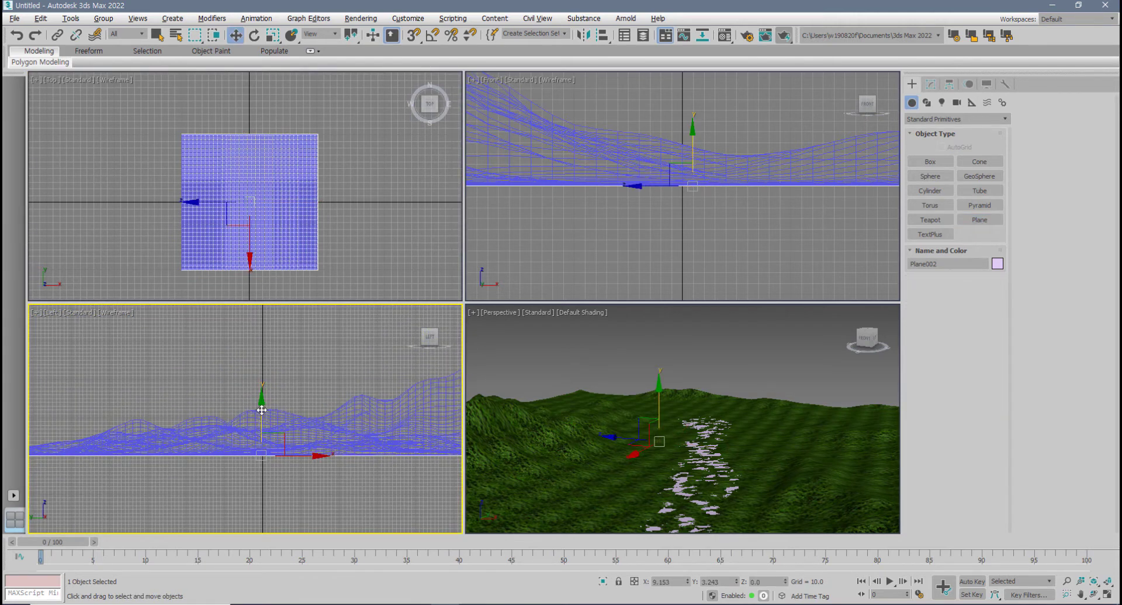
pyautogui.moveTo(264, 410); pyautogui.dragTo(265, 409)
pyautogui.middleClick(579, 483)
pyautogui.hotkey('alt', 'w')
pyautogui.keyDown('alt'); pyautogui.moveTo(578, 482); pyautogui.dragTo(401, 332, button='middle'); pyautogui.keyUp('alt')
pyautogui.moveTo(397, 322); pyautogui.dragTo(395, 311)
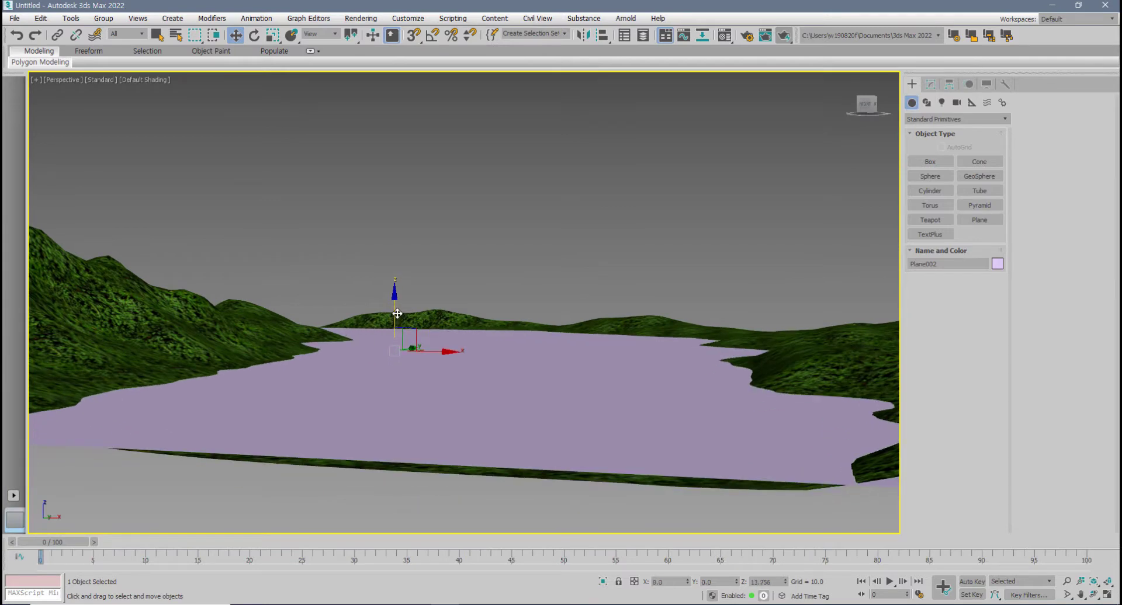
pyautogui.moveTo(395, 312)
pyautogui.keyDown('alt'); pyautogui.mouseDown(button='middle')
pyautogui.moveTo(393, 367)
pyautogui.moveTo(391, 322)
pyautogui.mouseUp(button='middle'); pyautogui.keyUp('alt')
pyautogui.moveTo(391, 322); pyautogui.dragTo(397, 331)
pyautogui.moveTo(431, 387)
pyautogui.keyDown('alt'); pyautogui.mouseDown(button='middle')
pyautogui.moveTo(393, 433)
pyautogui.moveTo(368, 411)
pyautogui.moveTo(436, 387)
pyautogui.mouseUp(button='middle'); pyautogui.keyUp('alt')
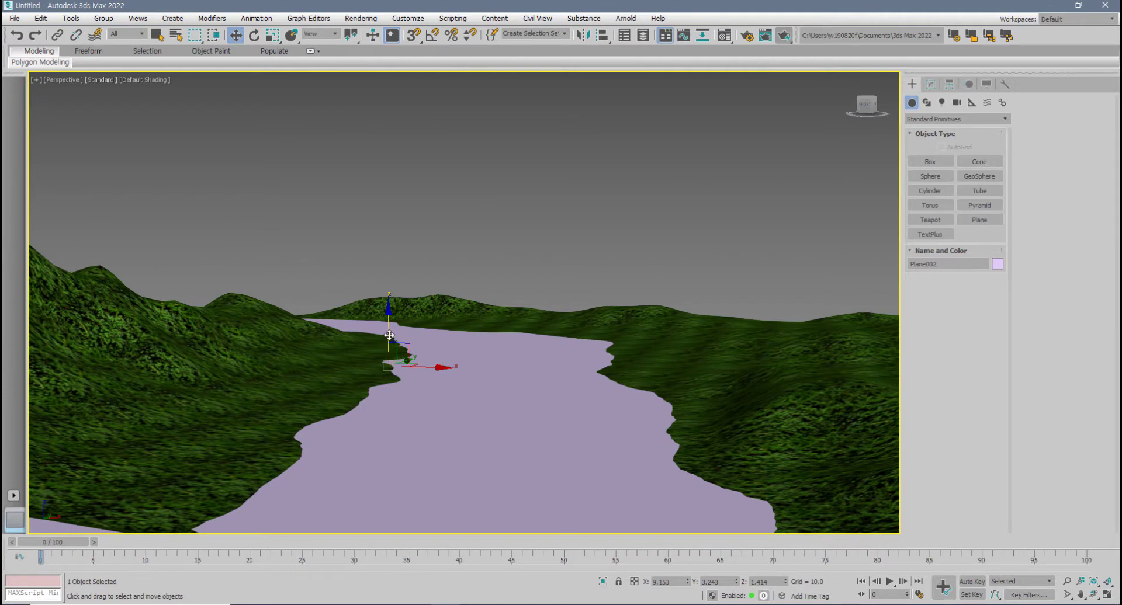
pyautogui.moveTo(389, 335)
pyautogui.mouseDown()
pyautogui.moveTo(390, 350)
pyautogui.moveTo(394, 334)
pyautogui.mouseUp()
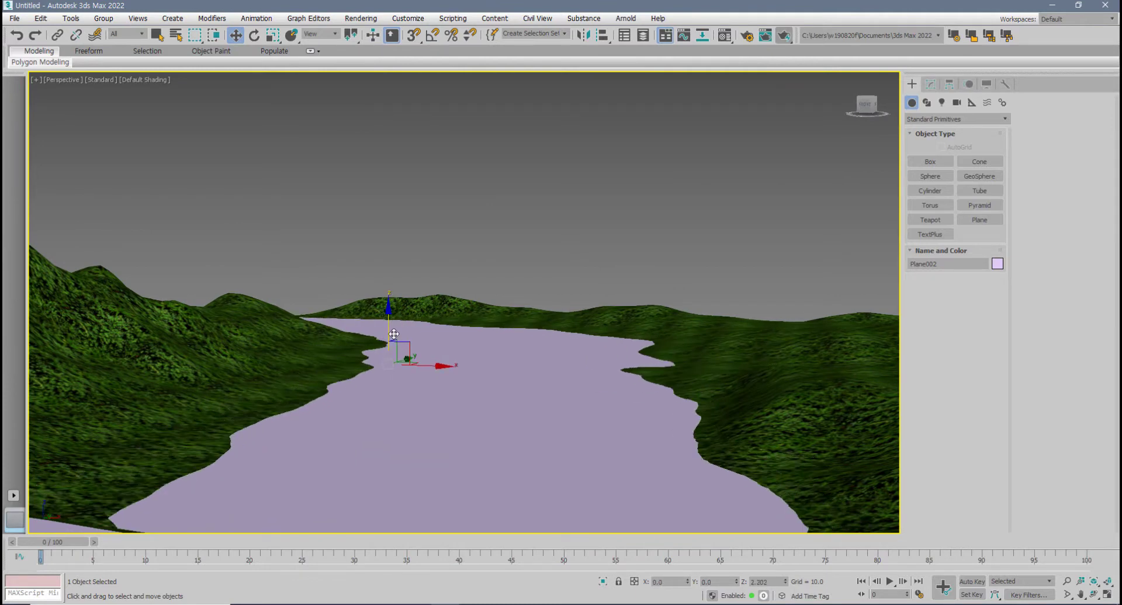
# - Select the terrain plane and increase its Displace modifier strength to 532 for steeper mountains
pyautogui.click(392, 344)
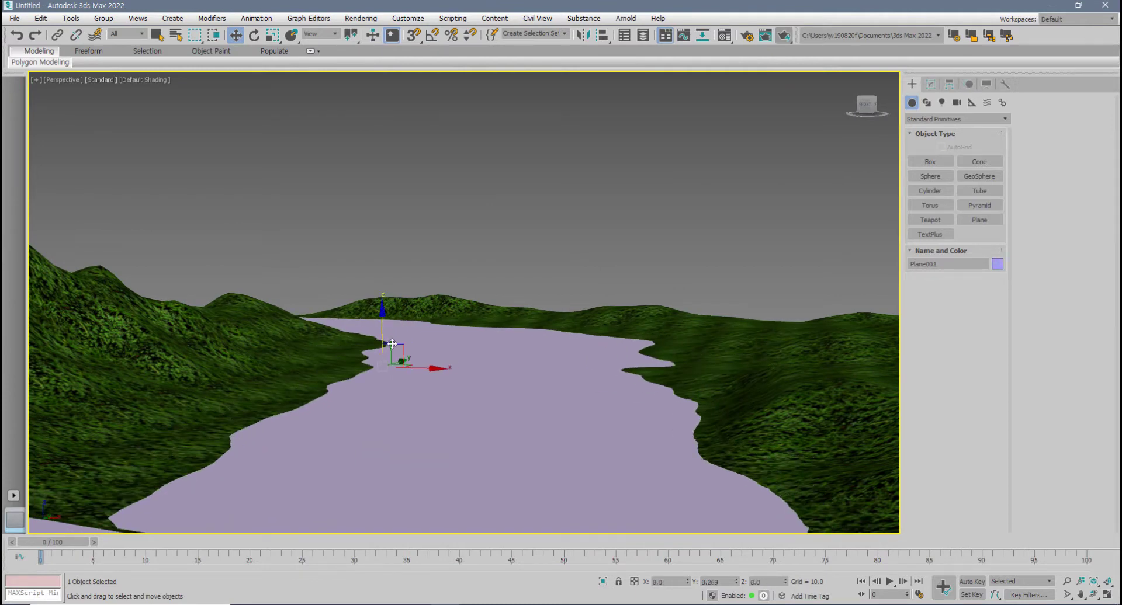
pyautogui.click(931, 83)
pyautogui.moveTo(982, 333); pyautogui.dragTo(1005, 298)
pyautogui.scroll(-3, 693, 394)
pyautogui.keyDown('alt'); pyautogui.moveTo(692, 394); pyautogui.dragTo(631, 416, button='middle'); pyautogui.keyUp('alt')
pyautogui.scroll(2, 613, 419)
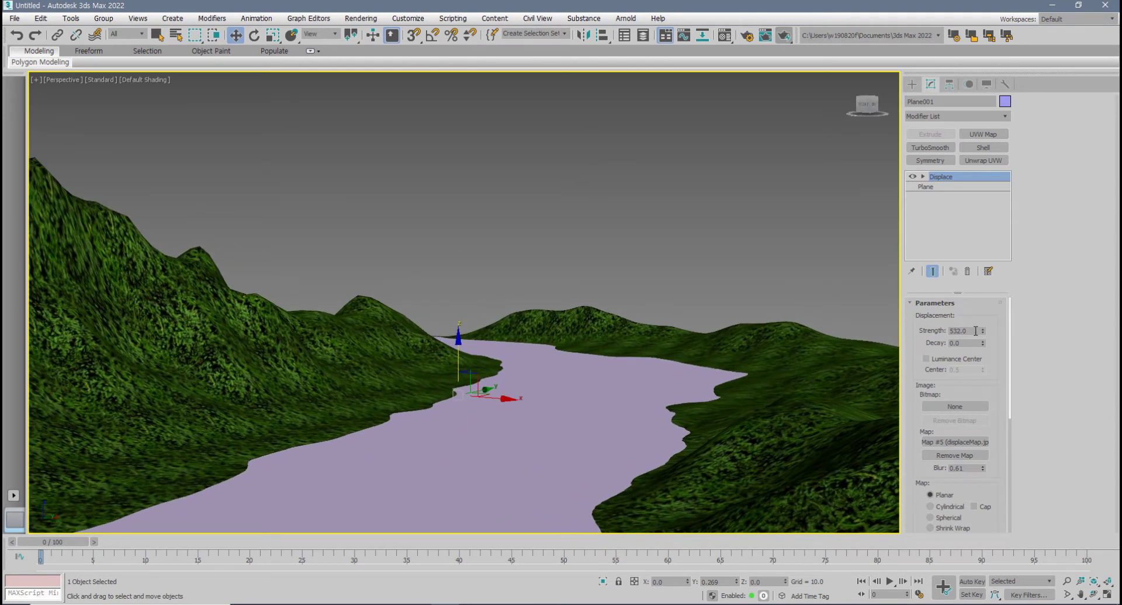
# - Set the terrain's displacement strength to 400 and check the relief around the water plane
pyautogui.moveTo(974, 331); pyautogui.dragTo(926, 340)
pyautogui.write('400')
pyautogui.press('Return')
pyautogui.moveTo(279, 353); pyautogui.dragTo(275, 411, button='middle')
pyautogui.scroll(-3, 329, 352)
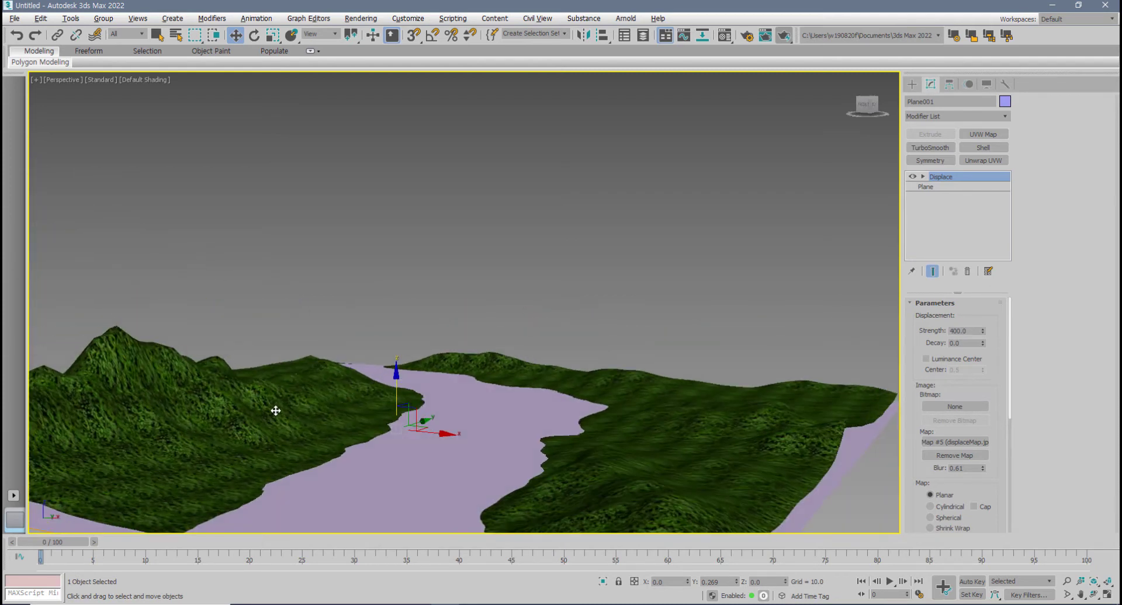
# - Select the river plane and adjust its height to about Z 9.5 so it fills the valley between the hills
pyautogui.keyDown('alt'); pyautogui.moveTo(366, 455); pyautogui.dragTo(369, 451, button='middle'); pyautogui.keyUp('alt')
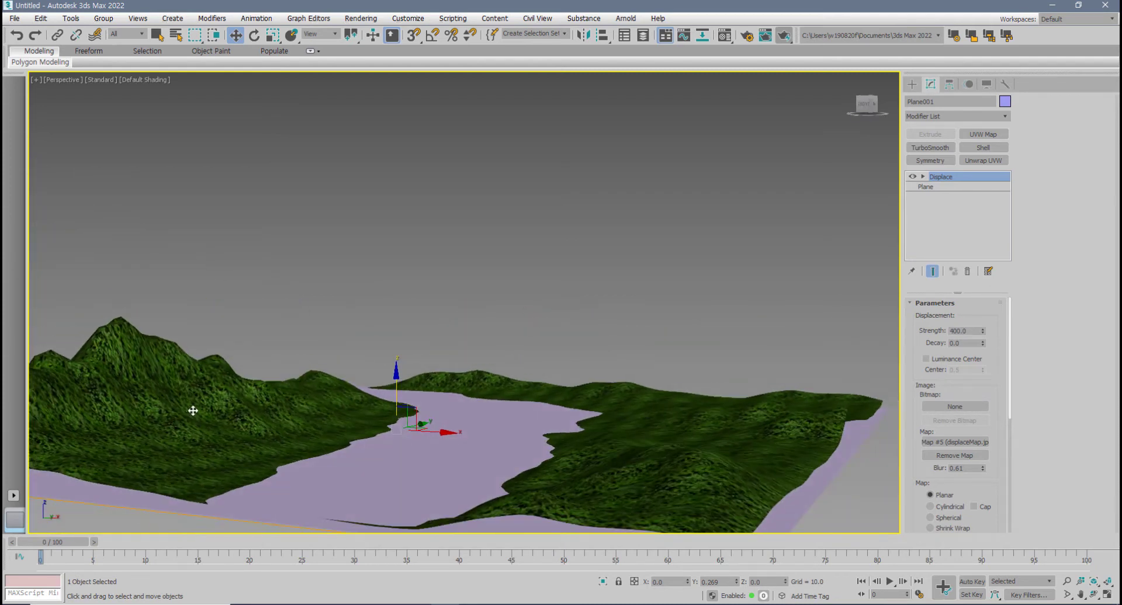
pyautogui.scroll(3, 281, 436)
pyautogui.keyDown('alt'); pyautogui.moveTo(297, 443); pyautogui.dragTo(326, 446, button='middle'); pyautogui.keyUp('alt')
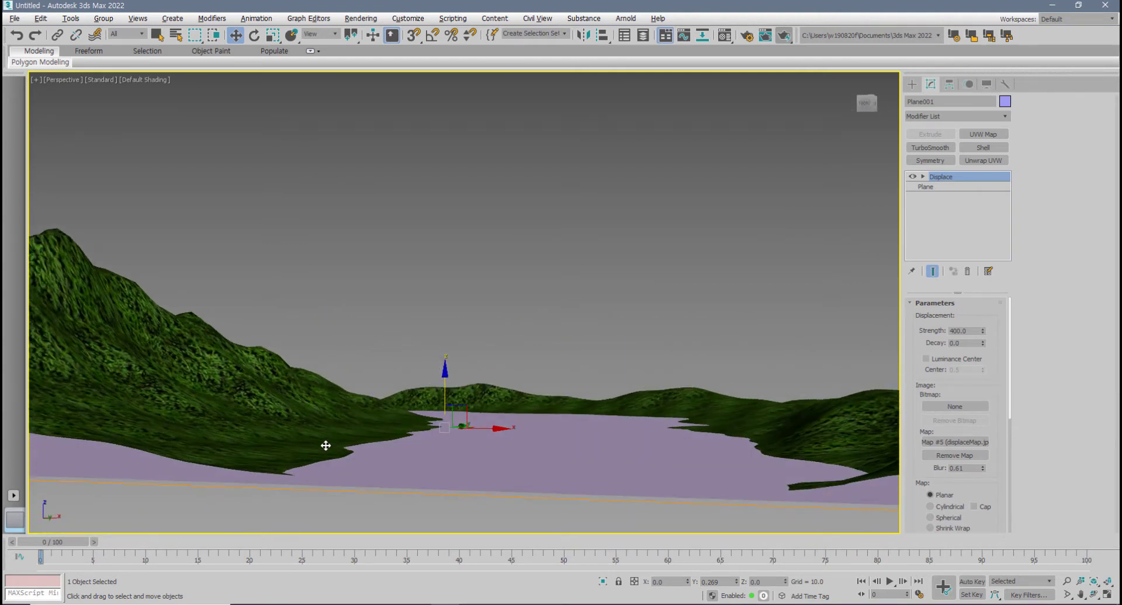
pyautogui.doubleClick(974, 331)
pyautogui.click(538, 445)
pyautogui.keyDown('alt'); pyautogui.moveTo(526, 440); pyautogui.dragTo(496, 433, button='middle'); pyautogui.keyUp('alt')
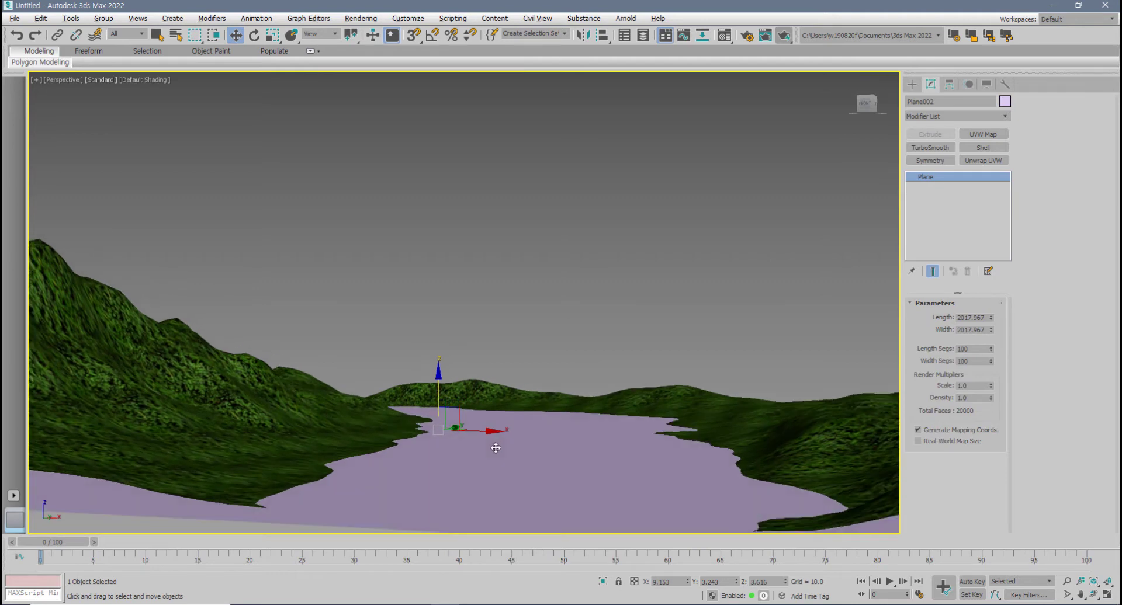
pyautogui.moveTo(439, 388); pyautogui.dragTo(440, 392)
pyautogui.hotkey('alt', 'w')
pyautogui.rightClick(674, 176)
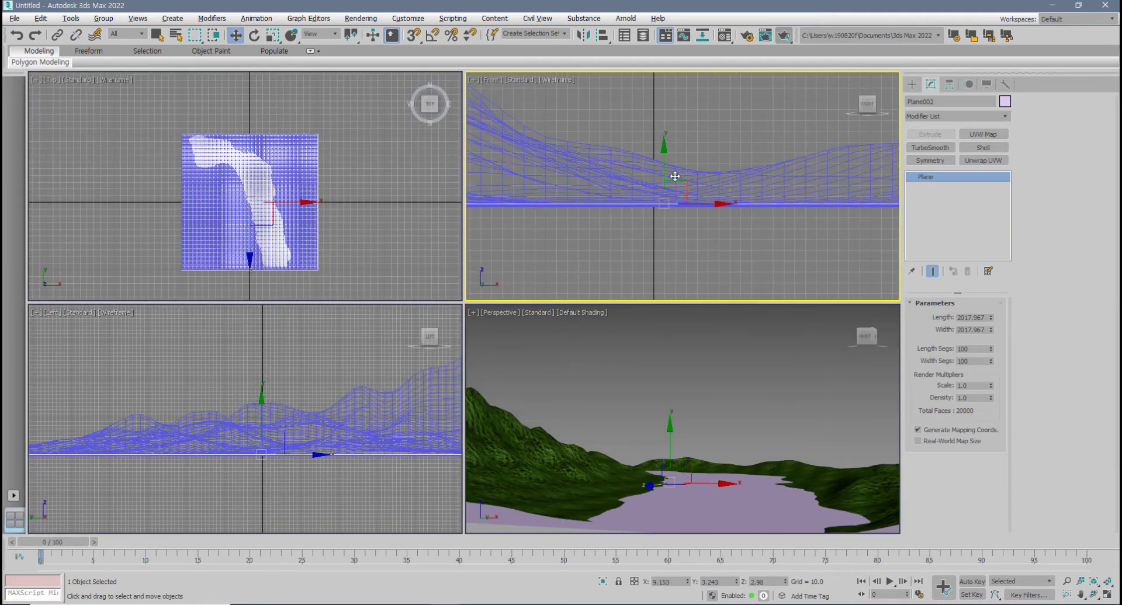
pyautogui.moveTo(666, 160); pyautogui.dragTo(667, 153)
# - Lower the river plane to about Z 5.8 and test-render the Perspective view to examine the shoreline
pyautogui.rightClick(706, 346)
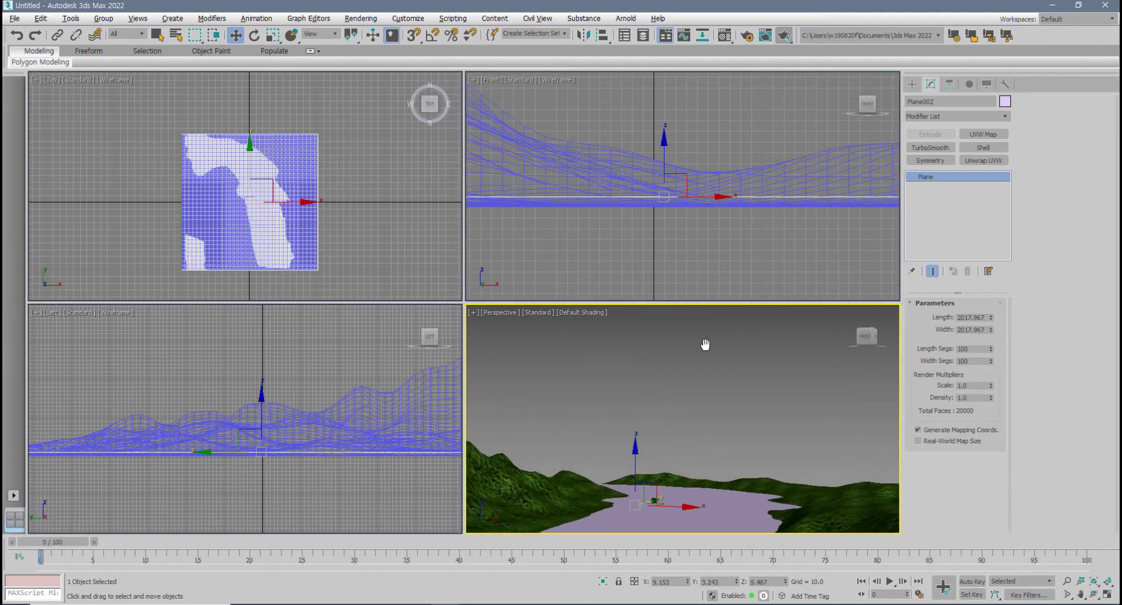
pyautogui.hotkey('alt', 'w')
pyautogui.moveTo(606, 426); pyautogui.dragTo(603, 391, button='middle')
pyautogui.scroll(-4, 600, 384)
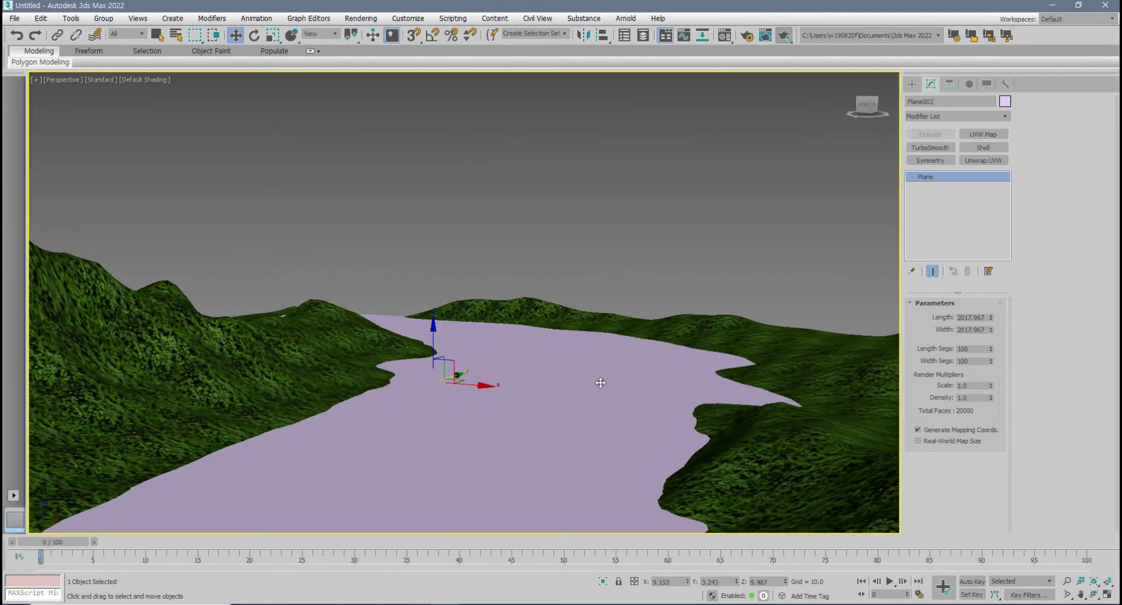
pyautogui.moveTo(431, 332); pyautogui.dragTo(431, 334)
pyautogui.moveTo(447, 368)
pyautogui.keyDown('alt'); pyautogui.mouseDown(button='middle')
pyautogui.moveTo(461, 356)
pyautogui.moveTo(461, 368)
pyautogui.mouseUp(button='middle'); pyautogui.keyUp('alt')
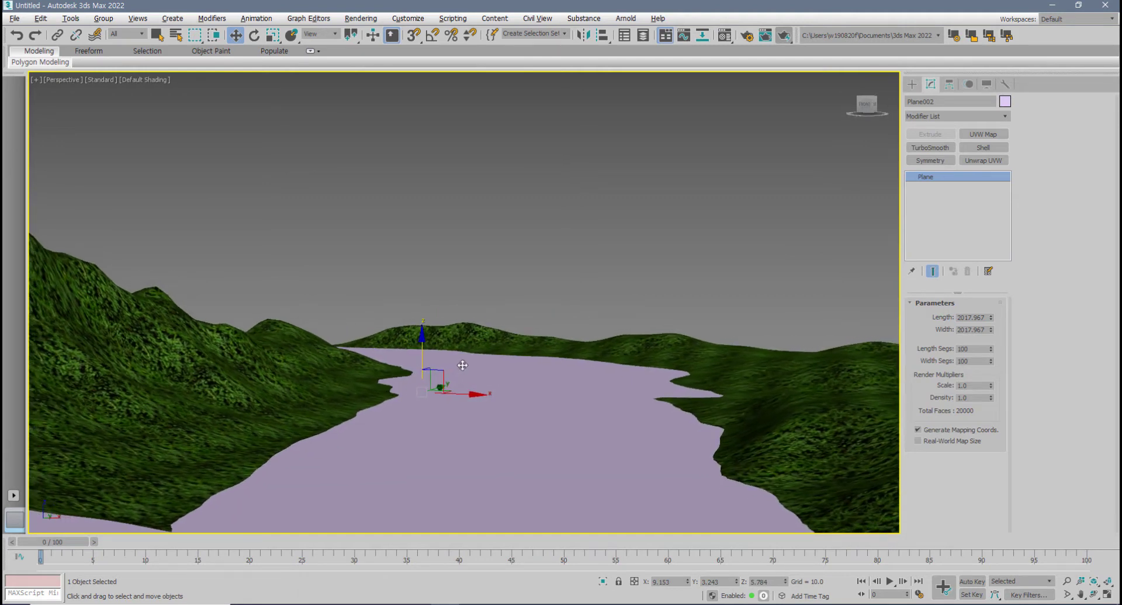
pyautogui.moveTo(772, 582); pyautogui.dragTo(754, 583)
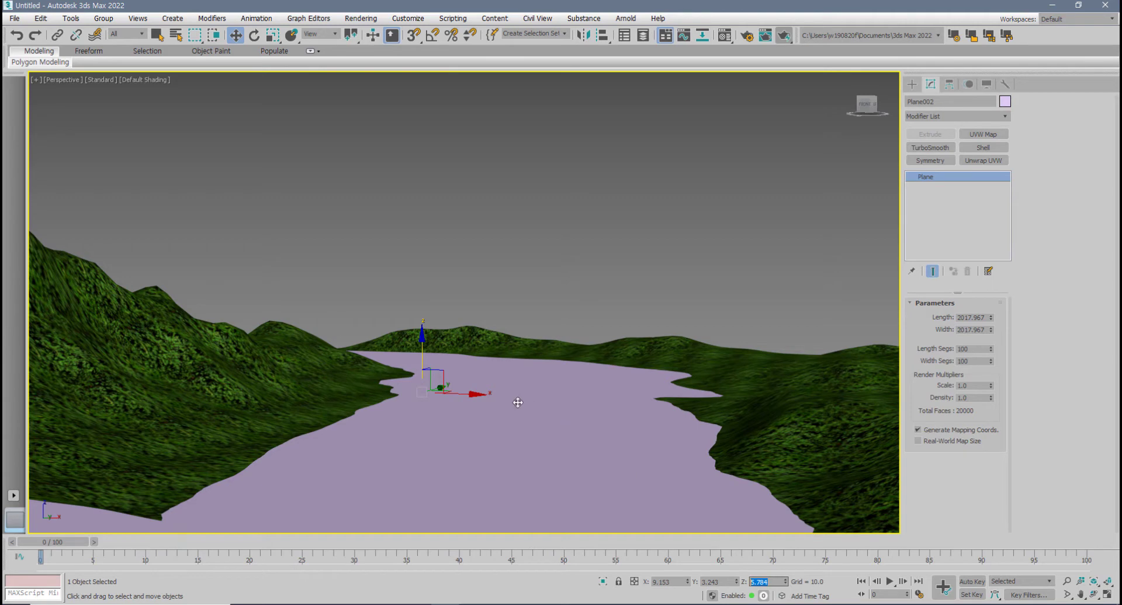
pyautogui.moveTo(515, 403)
pyautogui.keyDown('alt'); pyautogui.mouseDown(button='middle')
pyautogui.moveTo(506, 403)
pyautogui.moveTo(515, 400)
pyautogui.mouseUp(button='middle'); pyautogui.keyUp('alt')
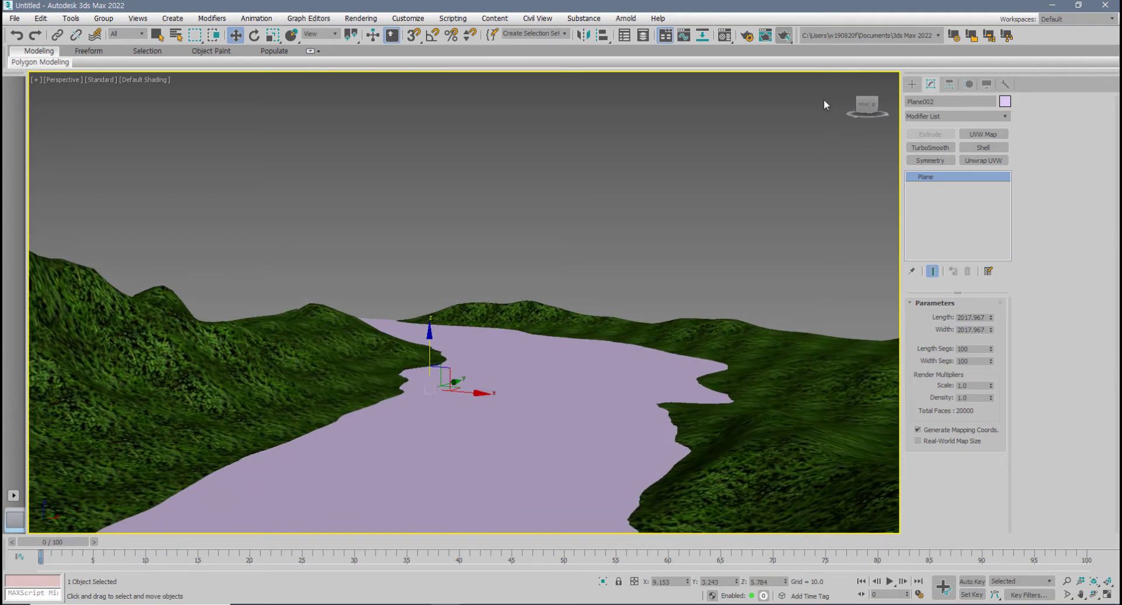
pyautogui.click(785, 37)
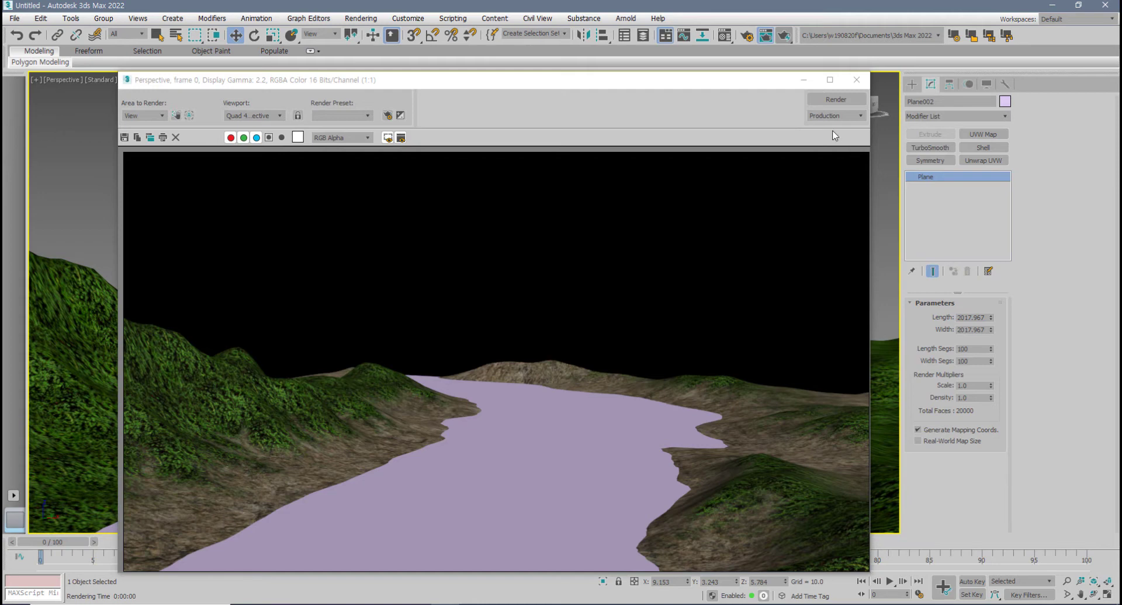
pyautogui.click(856, 79)
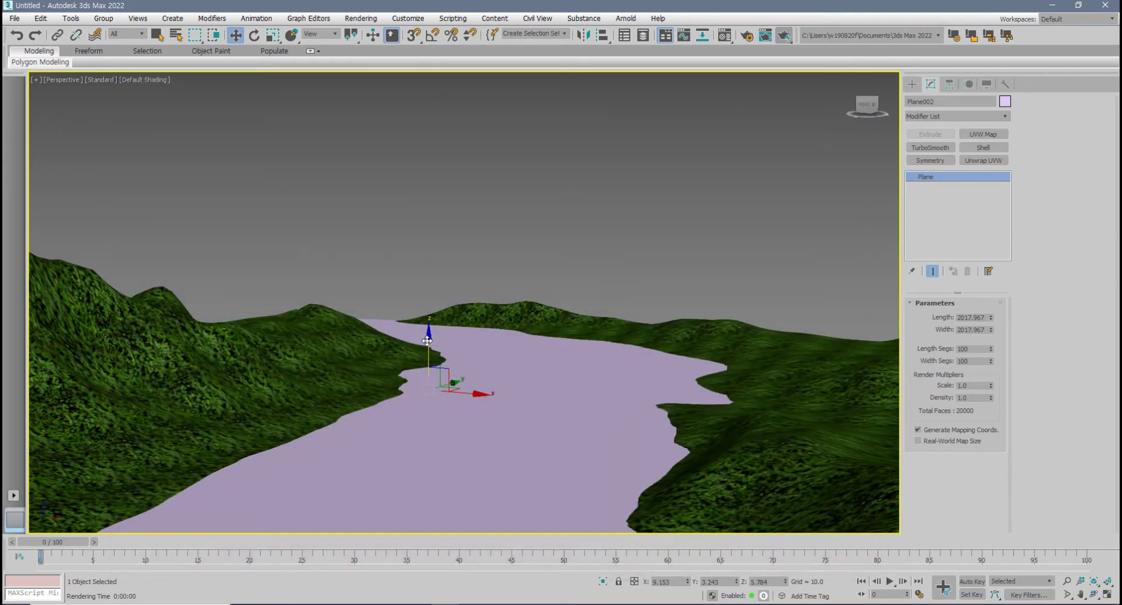
# - Raise the river plane to about Z 12.7 and test-render the Perspective view again
pyautogui.moveTo(427, 341); pyautogui.dragTo(430, 334)
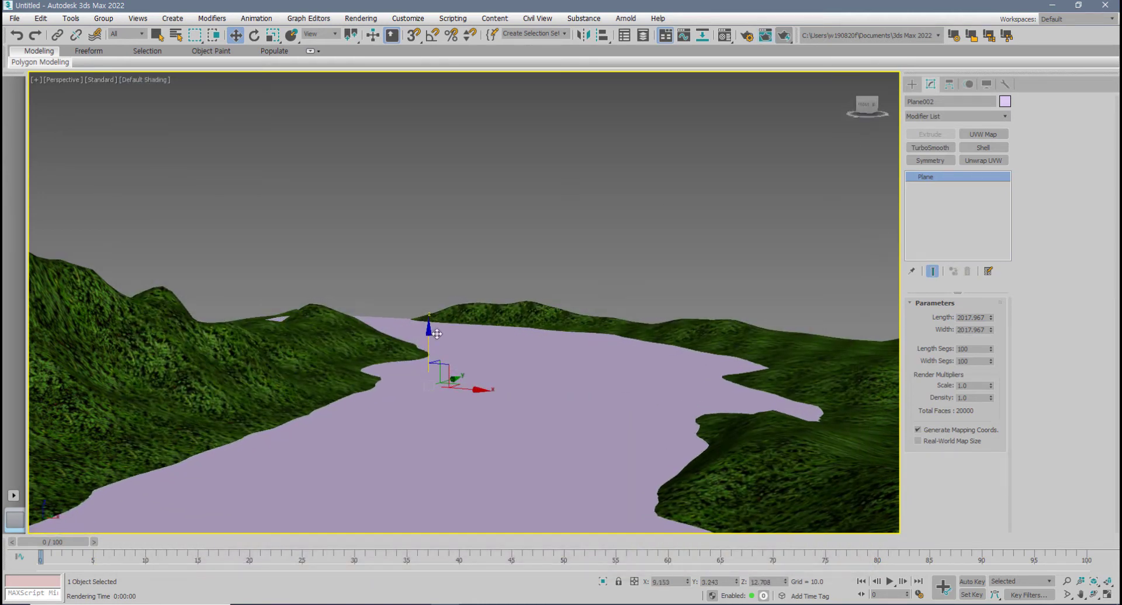
pyautogui.click(783, 36)
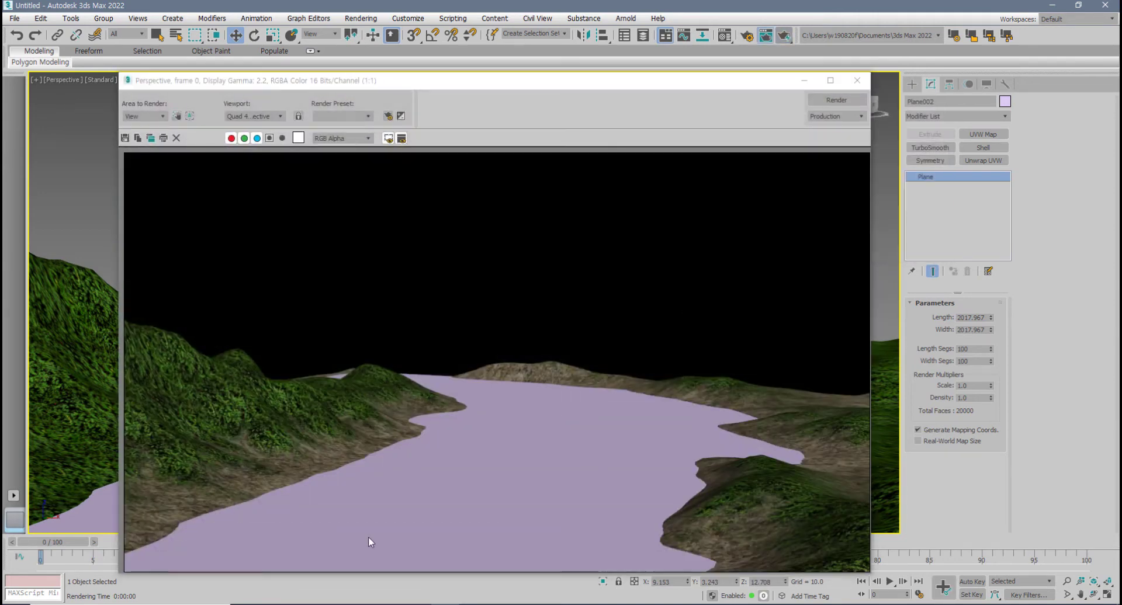
pyautogui.click(856, 80)
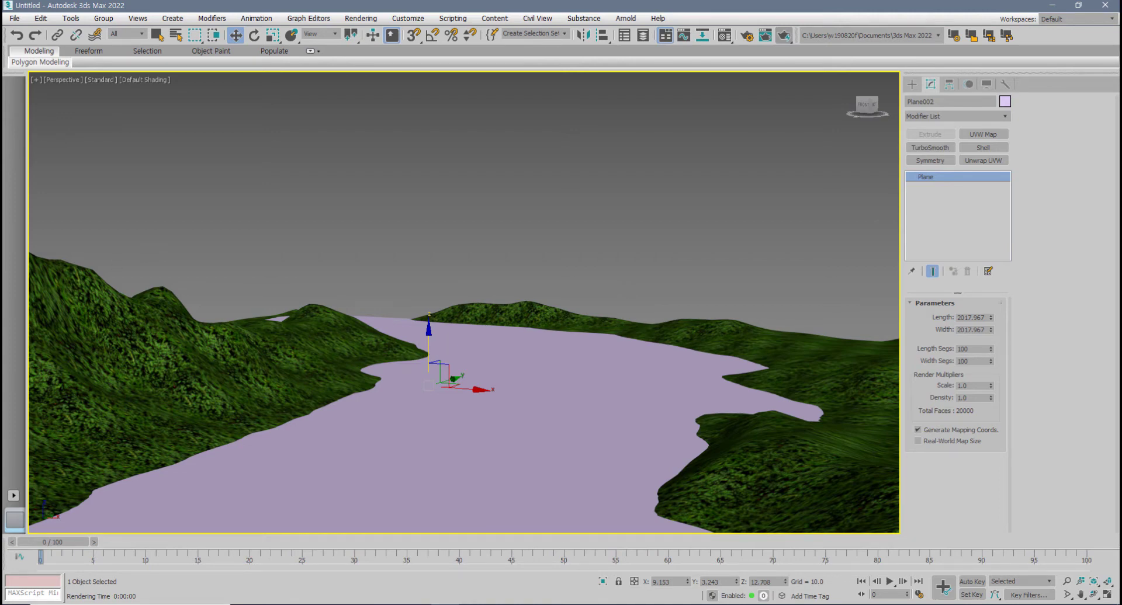
pyautogui.click(473, 604)
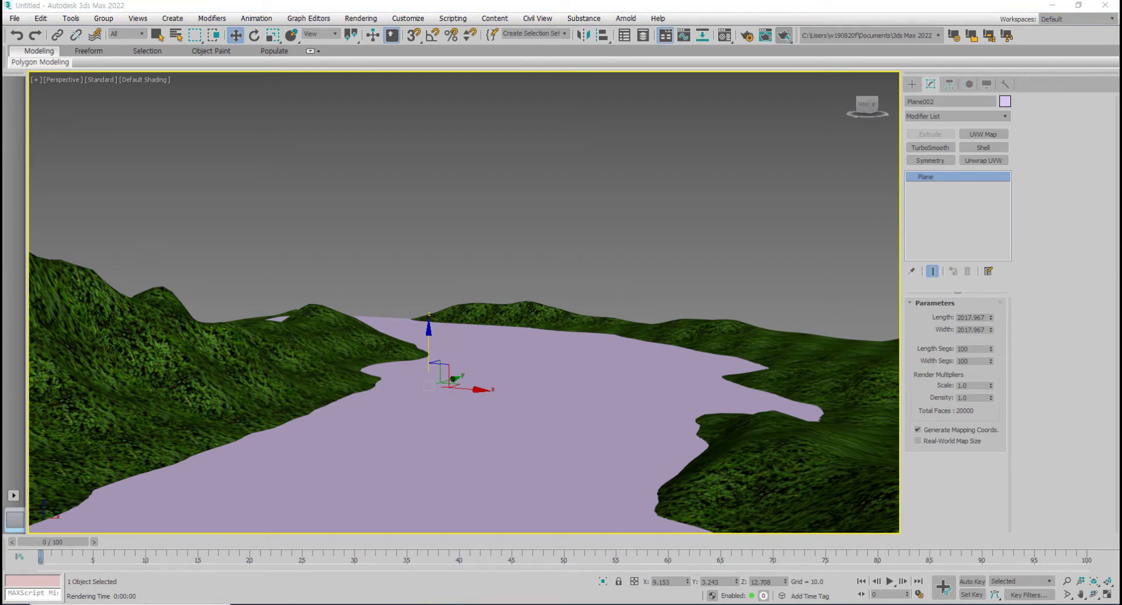
# - In the Material Editor, rename the terrain's Blend material and name the unused material in the second slot 물
pyautogui.click(724, 36)
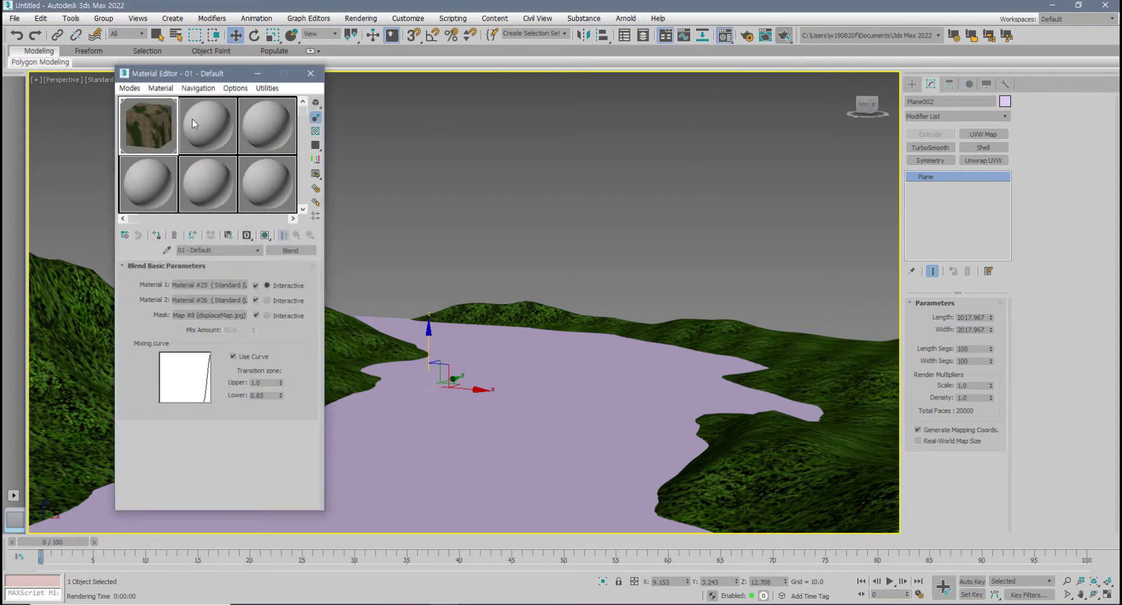
pyautogui.click(213, 130)
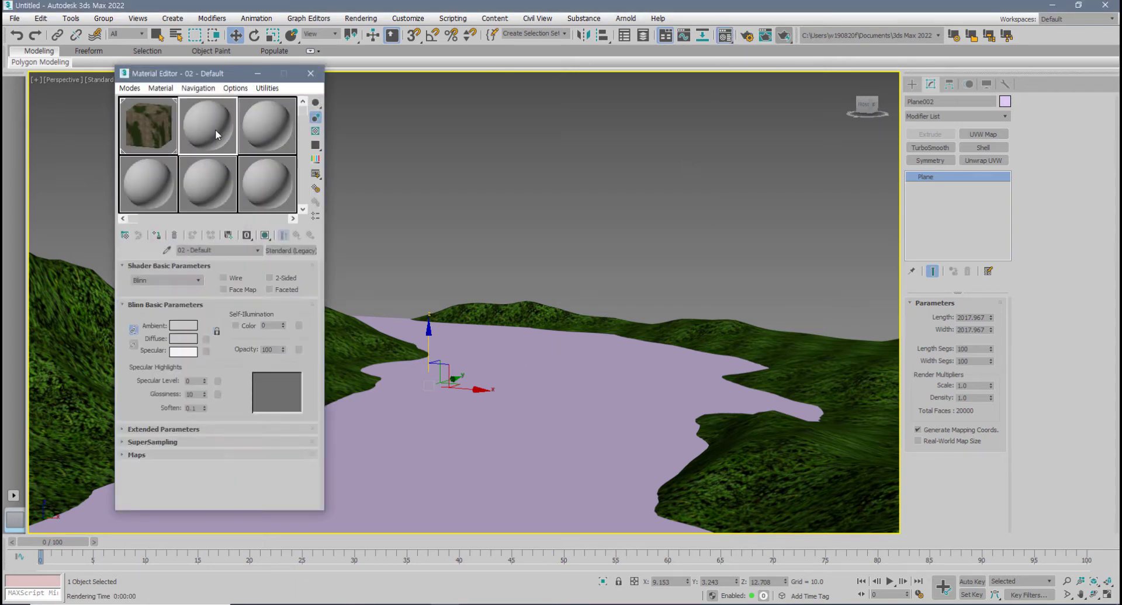
pyautogui.click(165, 144)
pyautogui.click(188, 254)
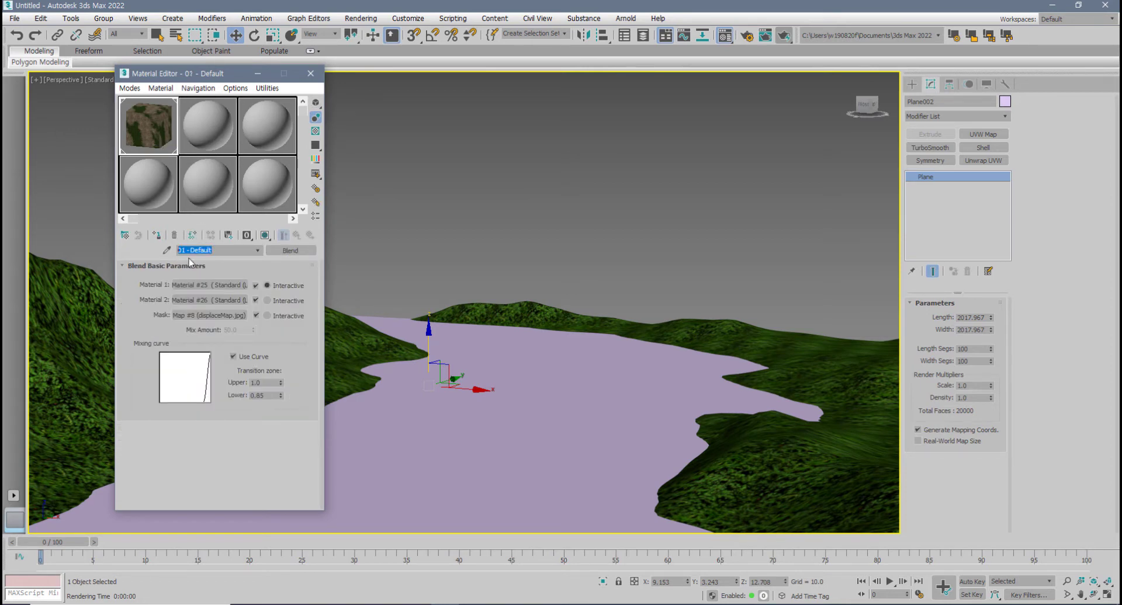
pyautogui.write('ㅈ')
pyautogui.click(205, 126)
pyautogui.click(223, 251)
pyautogui.write('물')
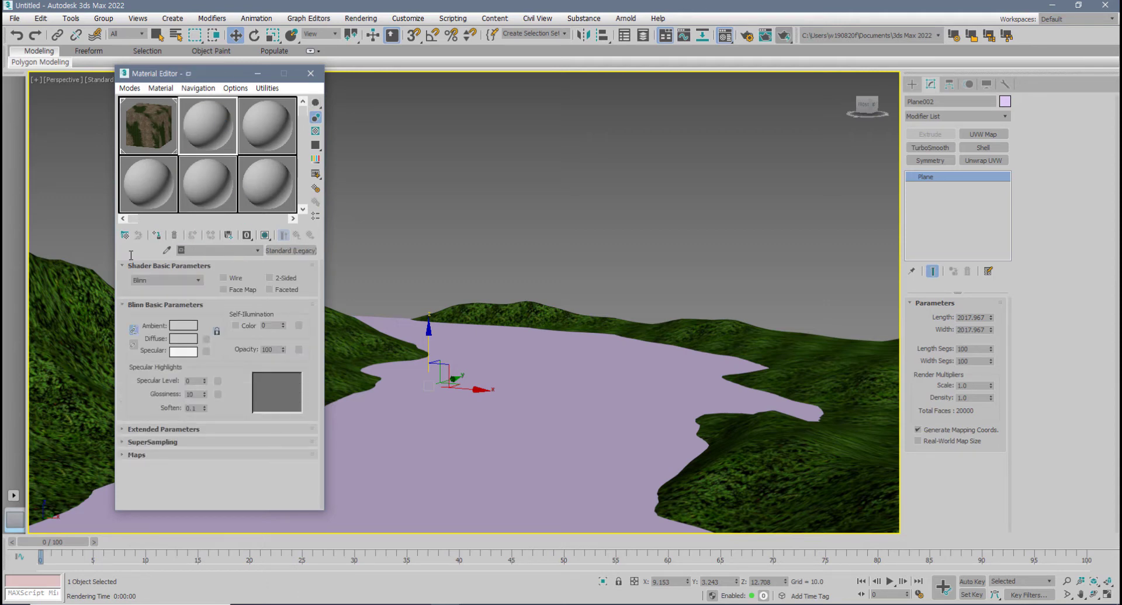
# - Change the 물 material's type to Raytrace and show its enlarged preview against a checkered background beside the editor
pyautogui.click(292, 251)
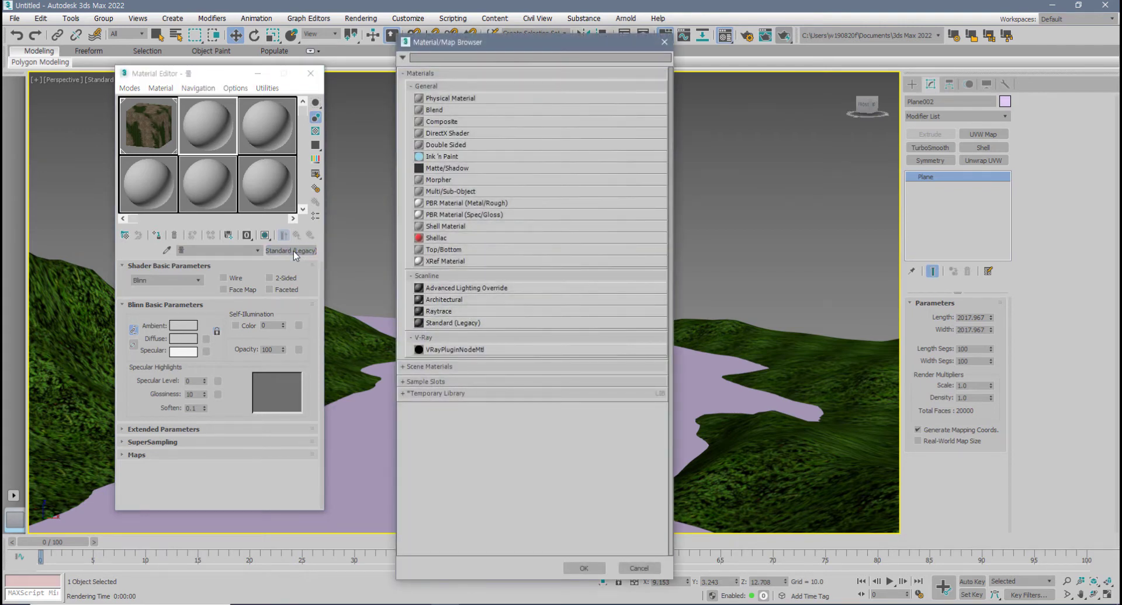
pyautogui.doubleClick(449, 312)
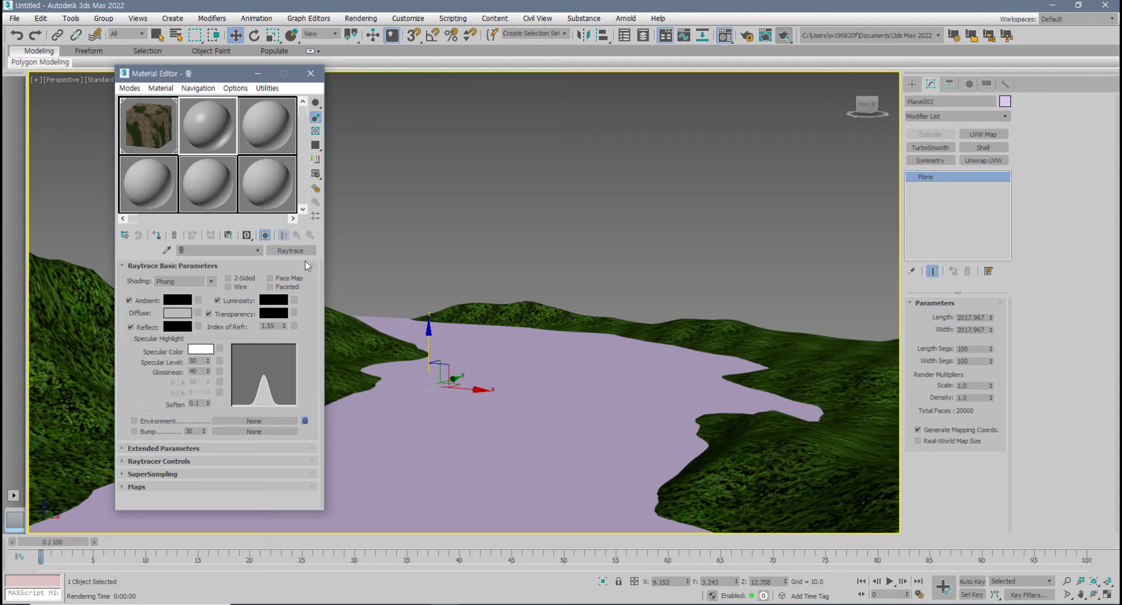
pyautogui.click(315, 132)
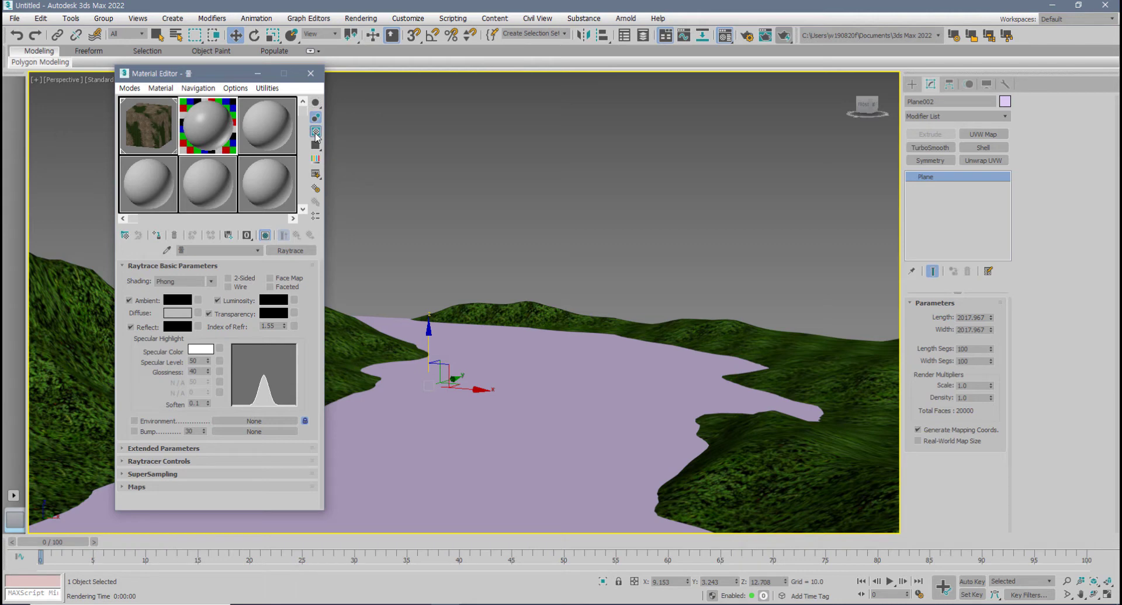
pyautogui.doubleClick(207, 126)
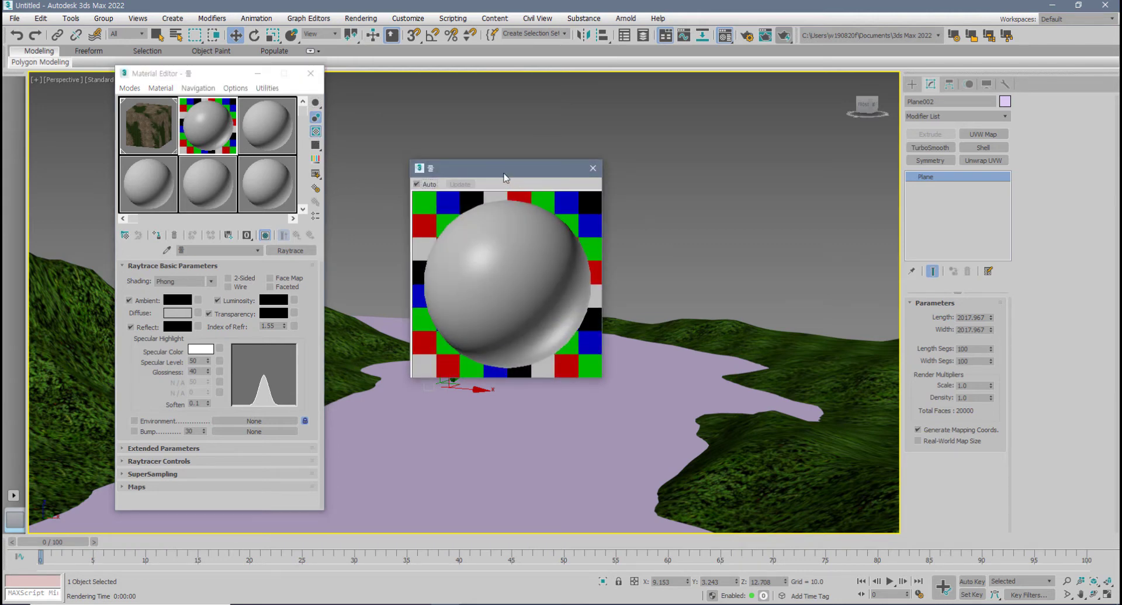
pyautogui.moveTo(506, 177); pyautogui.dragTo(436, 183)
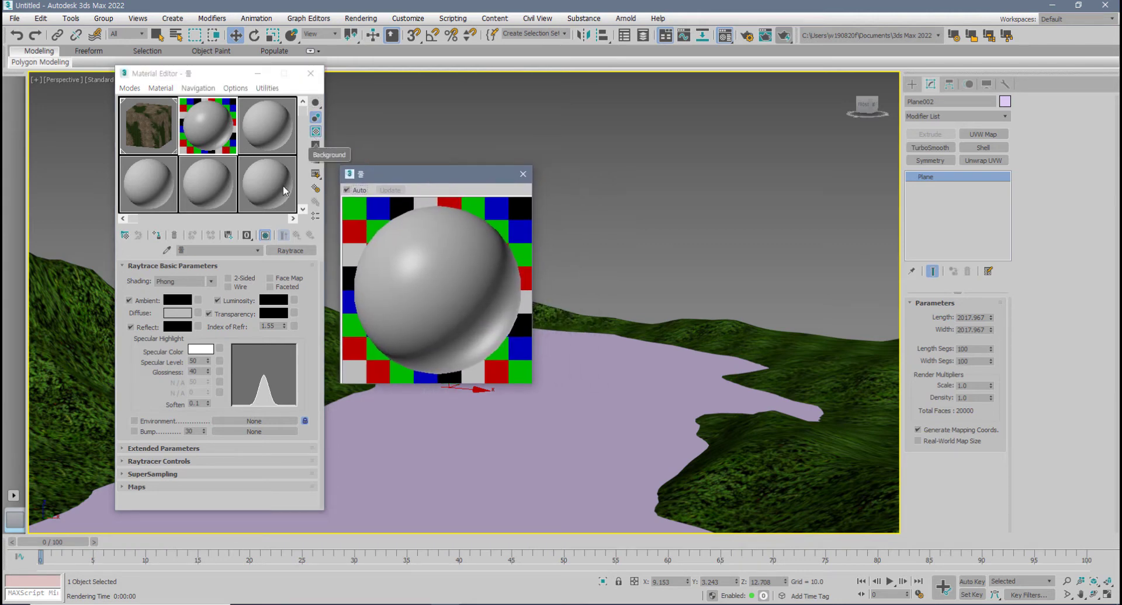
pyautogui.click(178, 328)
pyautogui.moveTo(348, 148)
pyautogui.mouseDown()
pyautogui.moveTo(344, 163)
pyautogui.moveTo(347, 136)
pyautogui.mouseUp()
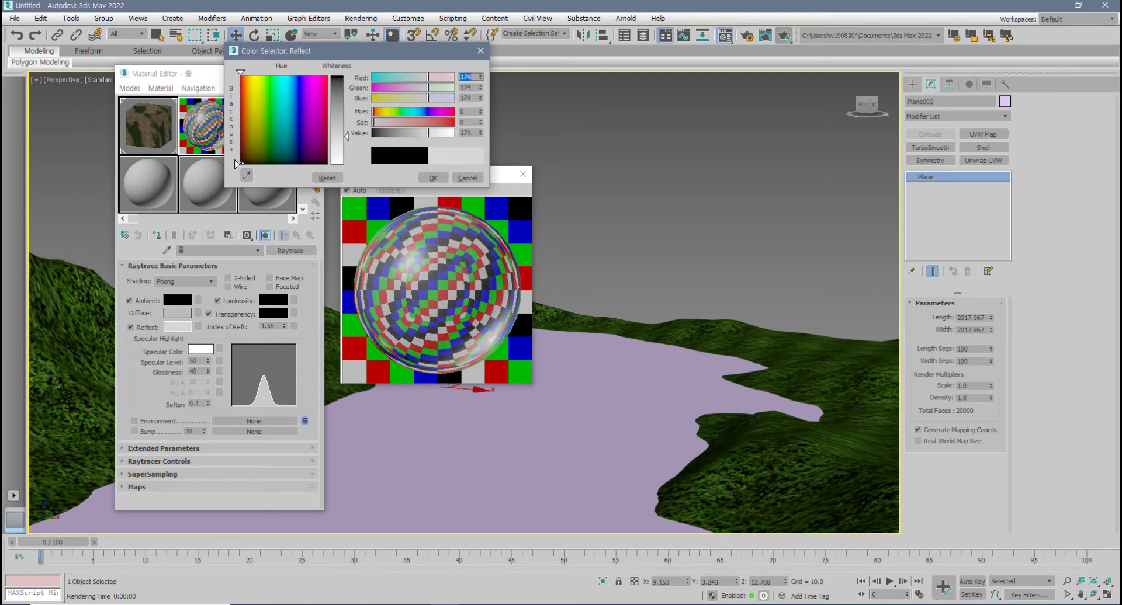
pyautogui.click(462, 178)
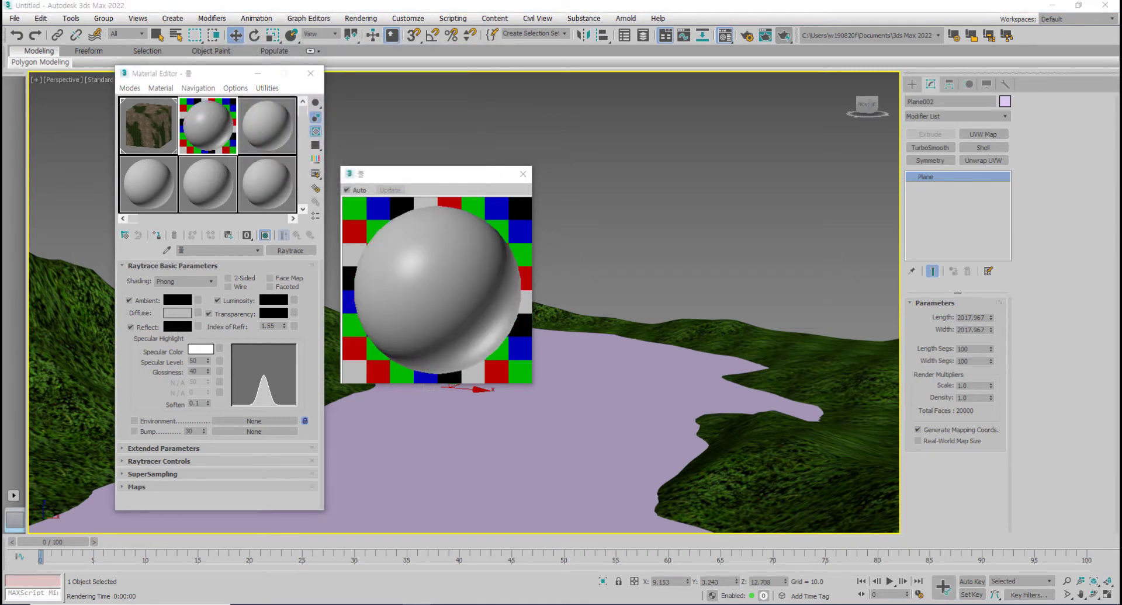
pyautogui.moveTo(407, 176); pyautogui.dragTo(411, 177)
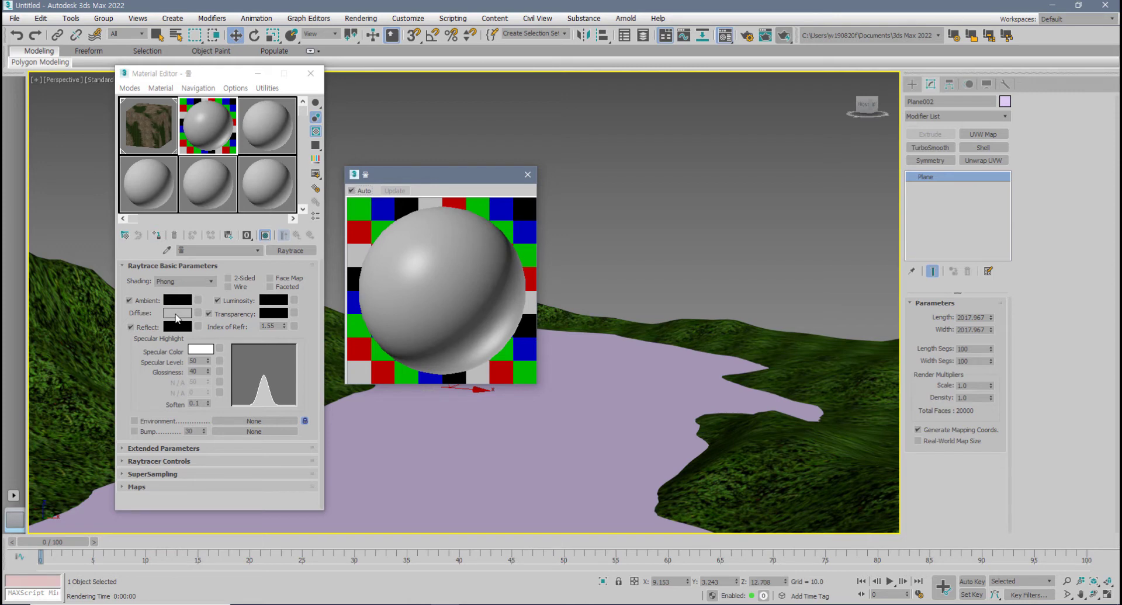
# - Give the 물 material a muted blue diffuse colour with RGB 90, 125, 155
pyautogui.click(176, 317)
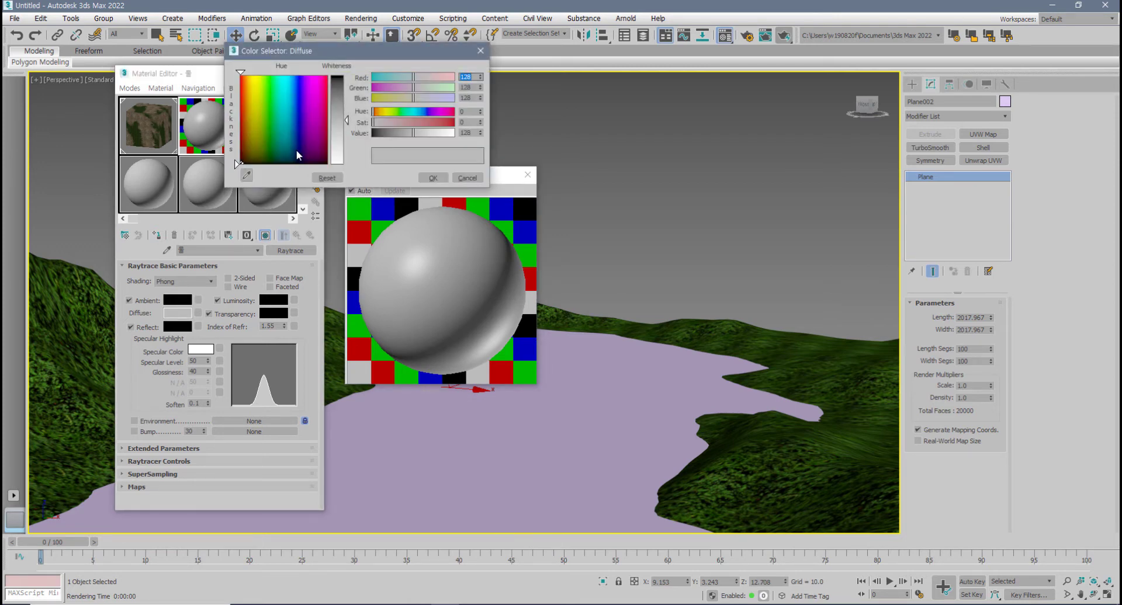
pyautogui.click(294, 128)
pyautogui.click(294, 128)
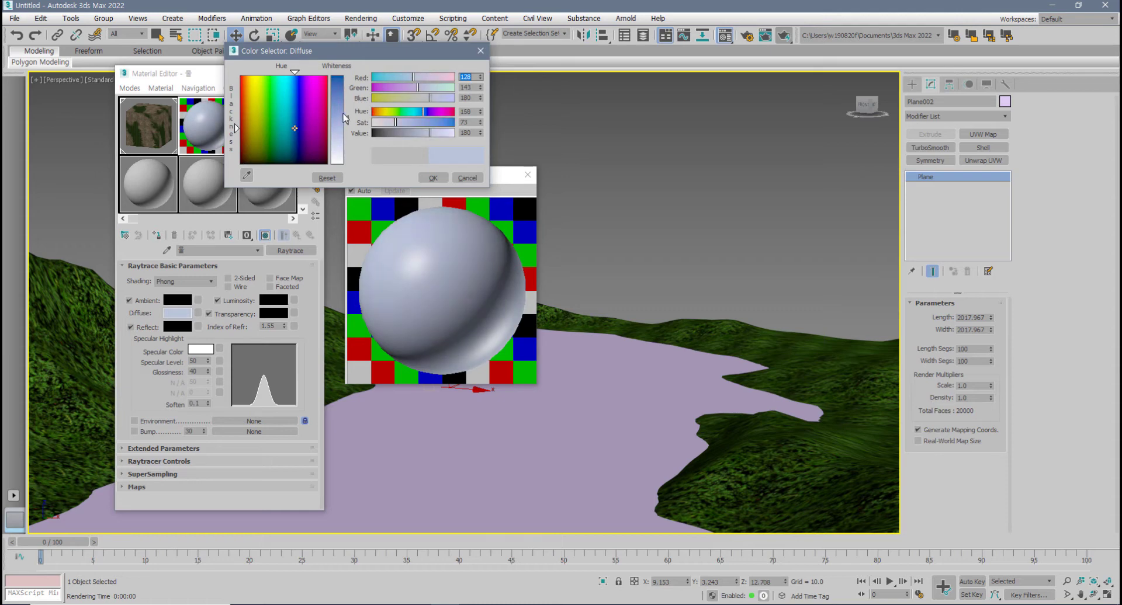
pyautogui.moveTo(344, 118); pyautogui.dragTo(345, 100)
pyautogui.click(297, 133)
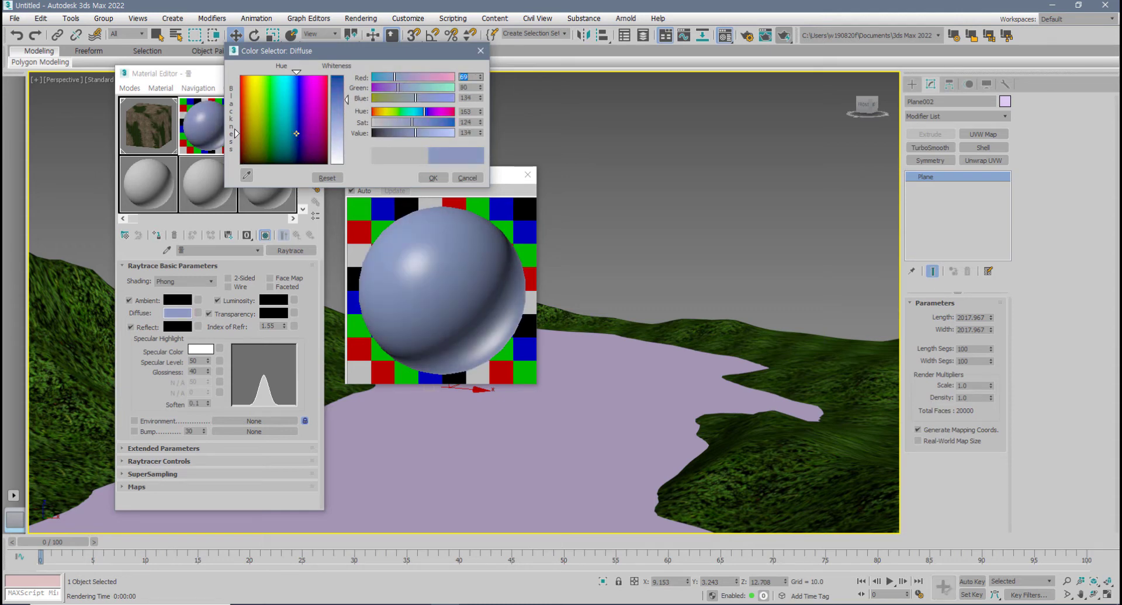
pyautogui.click(293, 132)
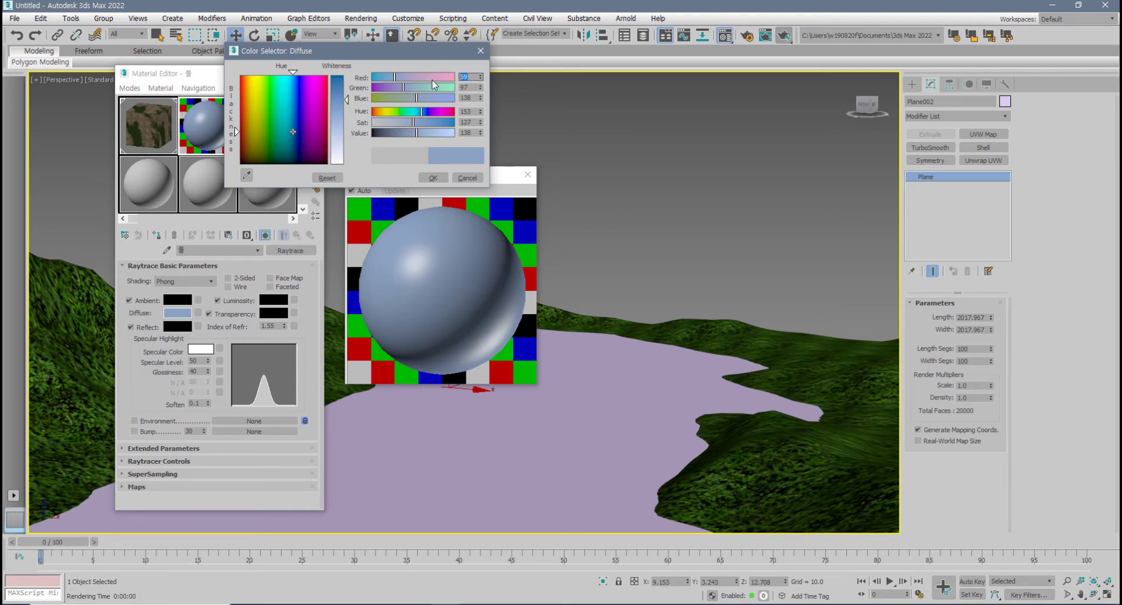
pyautogui.write('90')
pyautogui.press('Tab')
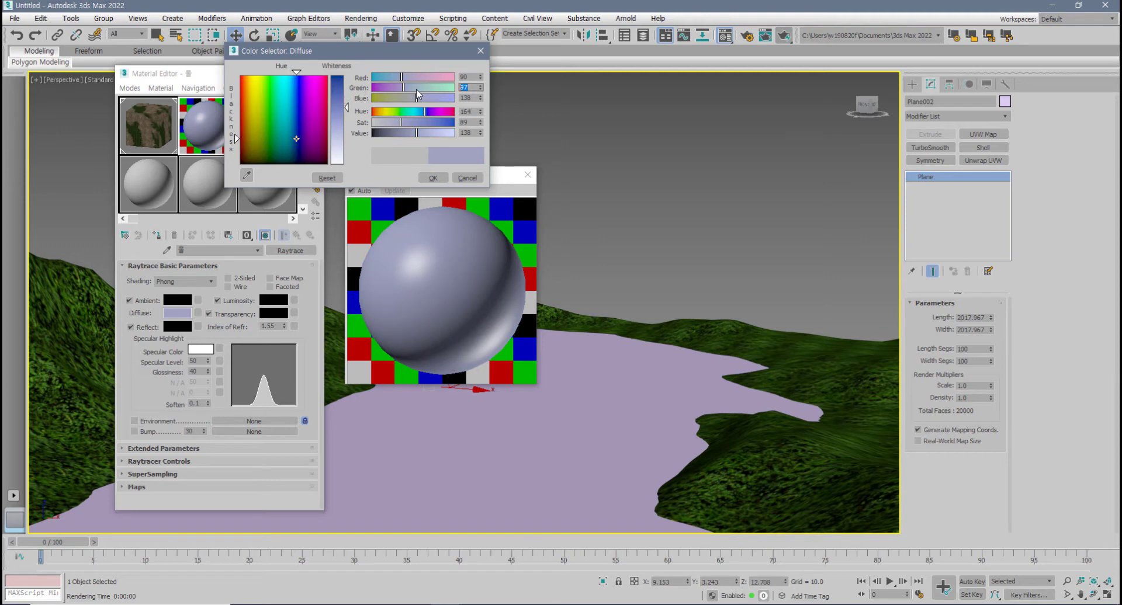
pyautogui.write('125')
pyautogui.press('Return')
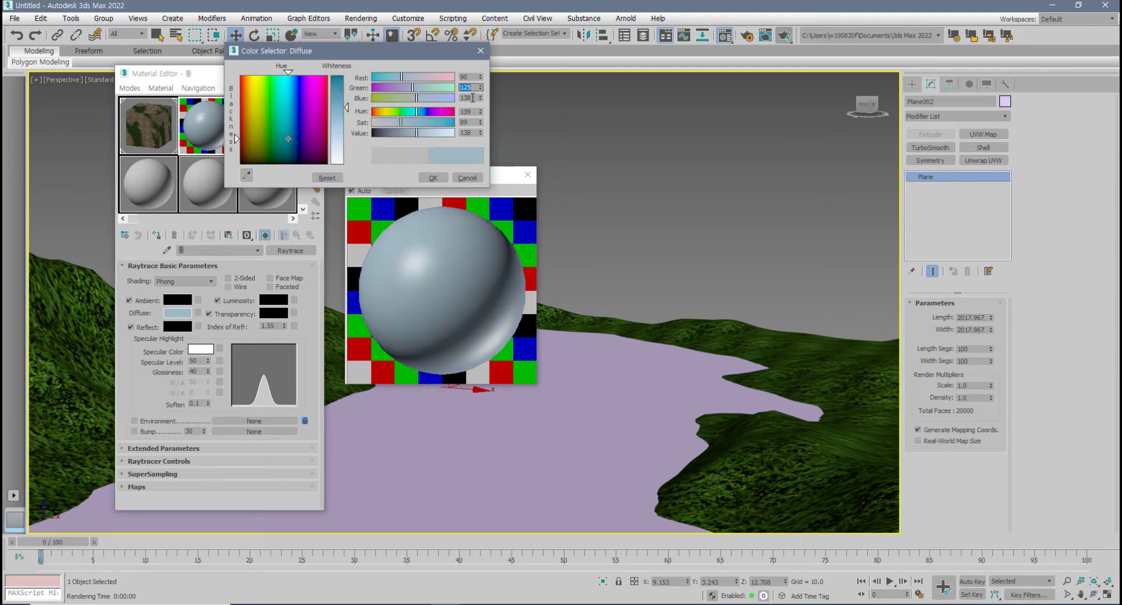
pyautogui.press('Tab')
pyautogui.write('155')
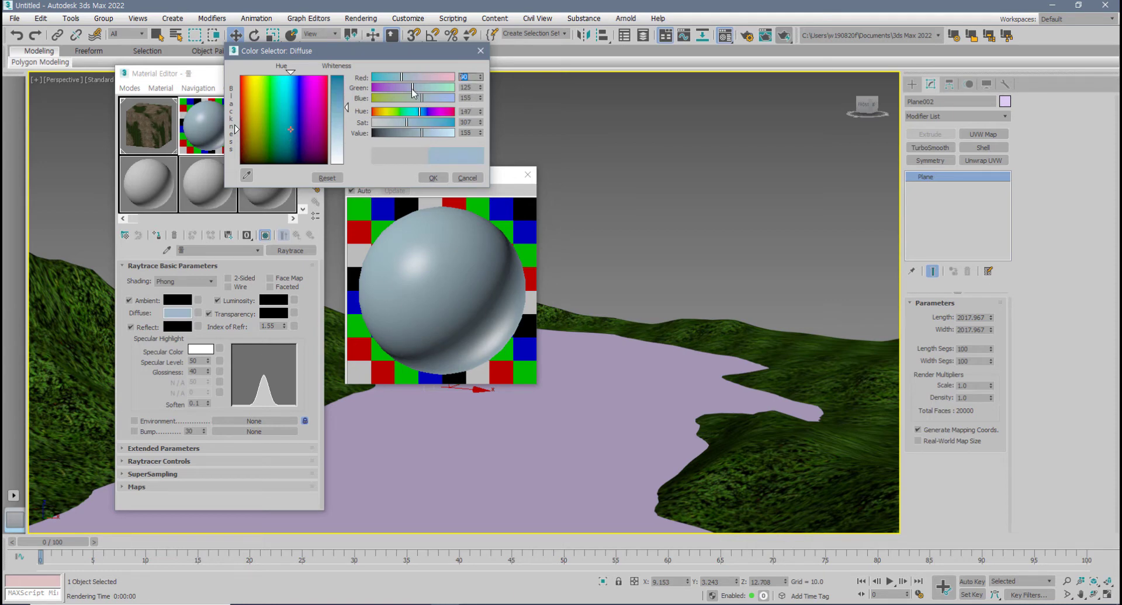
# - Fine-tune the diffuse colour to RGB 89, 124, 154 and accept it
pyautogui.press('Tab')
pyautogui.write('89')
pyautogui.press('Tab')
pyautogui.write('124')
pyautogui.press('Tab')
pyautogui.write('15')
pyautogui.moveTo(396, 59); pyautogui.dragTo(411, 109)
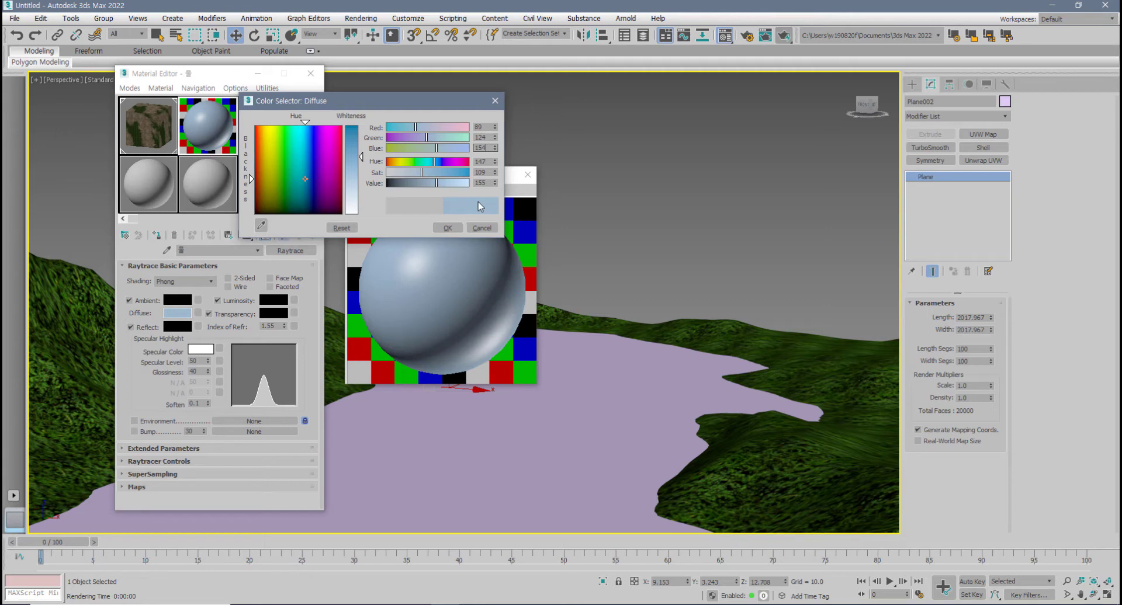
pyautogui.click(448, 227)
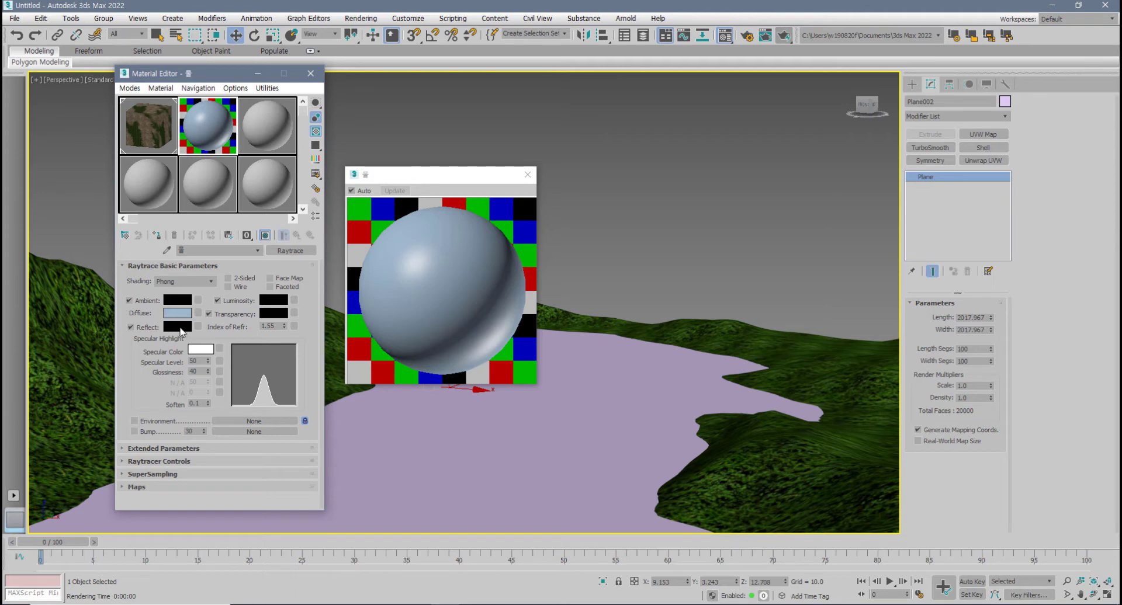
# - Set the 물 material's Reflect colour to a dark grey with value 50 and accept it
pyautogui.click(184, 329)
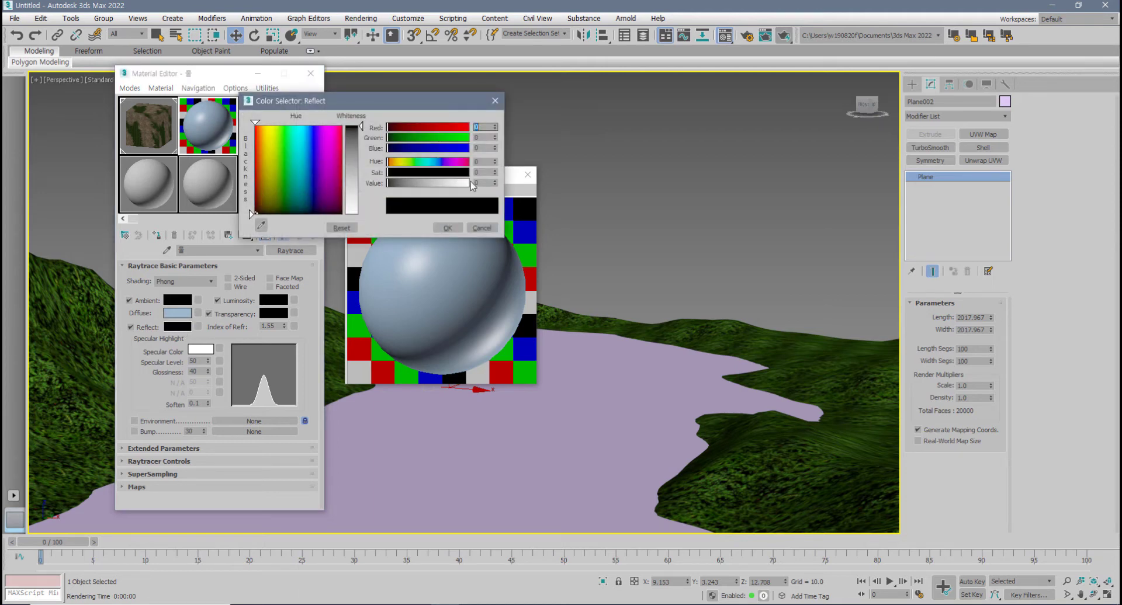
pyautogui.click(480, 183)
pyautogui.write('50')
pyautogui.press('Return')
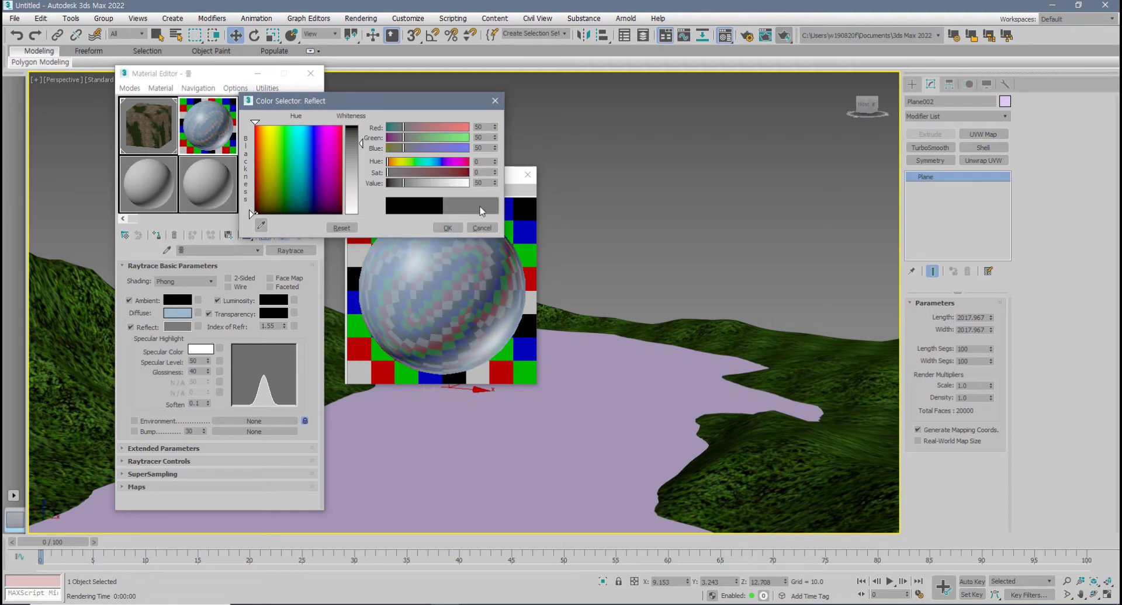
pyautogui.click(448, 228)
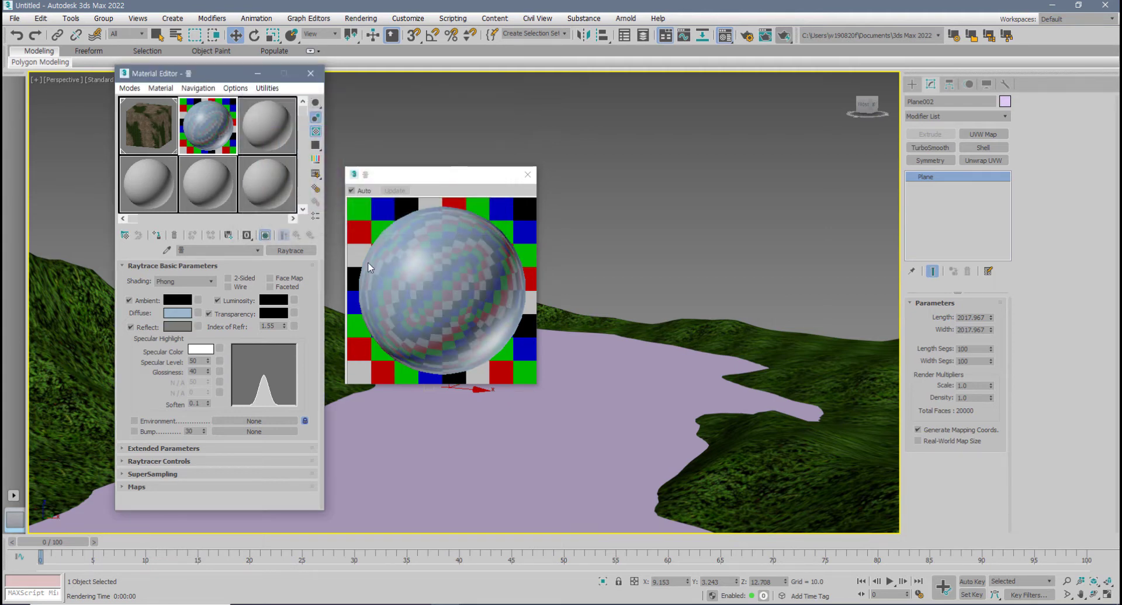
# - Set the water material's Transparency color to Red 190, Green 218, Blue 221
pyautogui.click(273, 314)
pyautogui.click(362, 214)
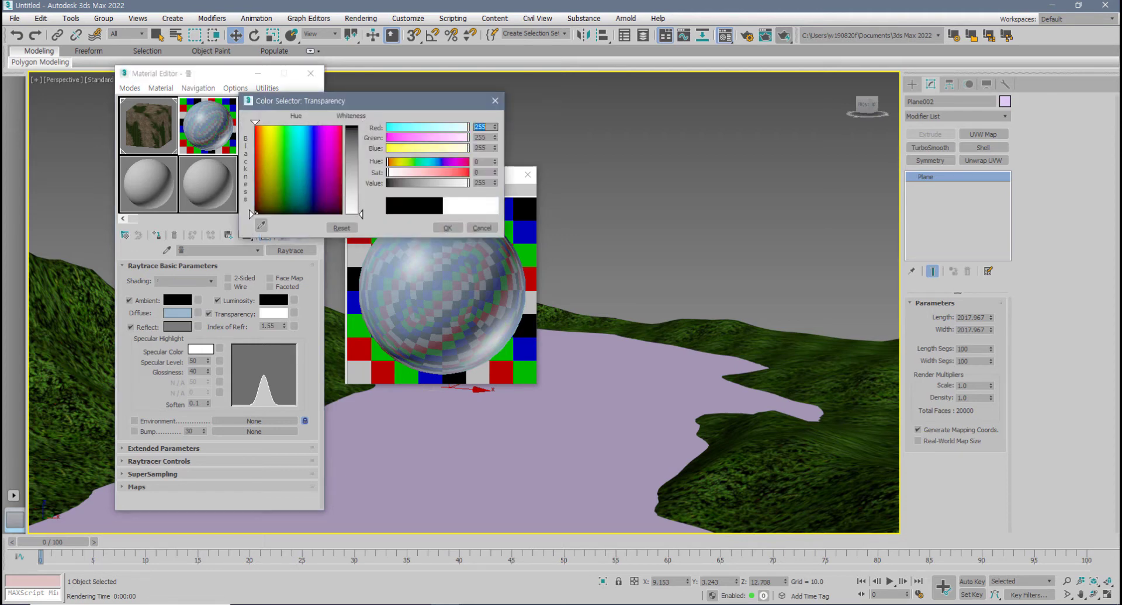
pyautogui.moveTo(363, 213)
pyautogui.mouseDown()
pyautogui.moveTo(362, 186)
pyautogui.moveTo(362, 209)
pyautogui.mouseUp()
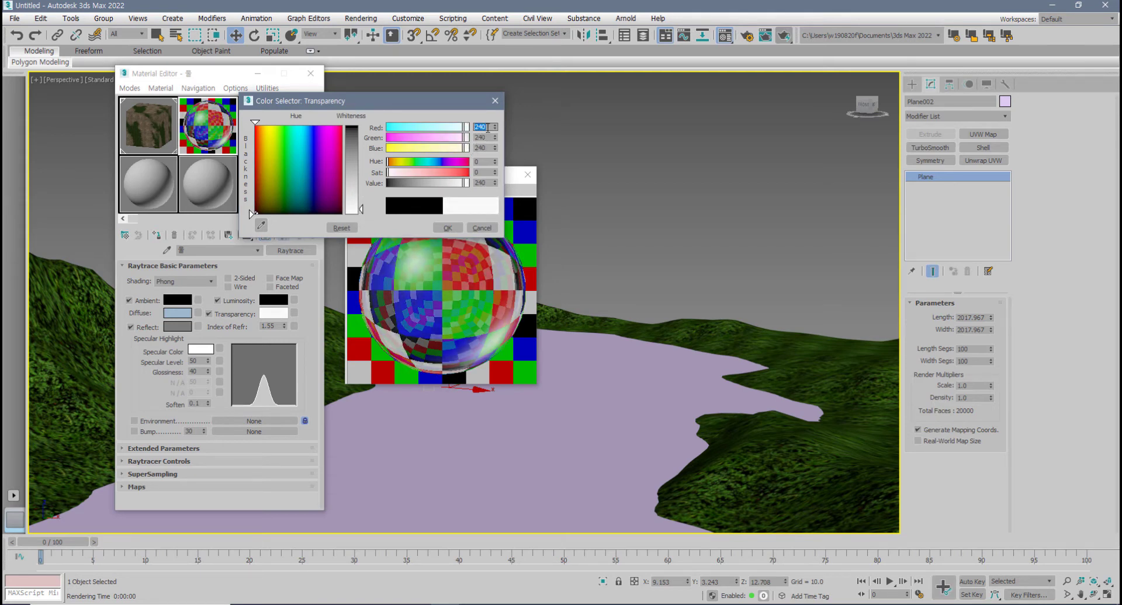
pyautogui.write('190')
pyautogui.press('Tab')
pyautogui.write('218')
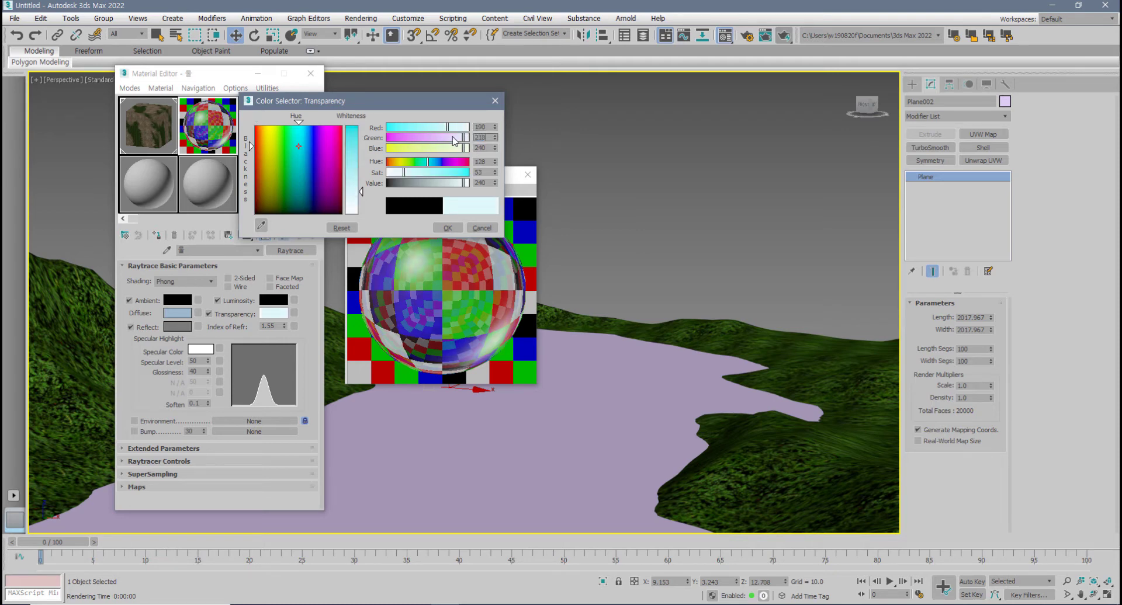
pyautogui.press('Tab')
pyautogui.write('221')
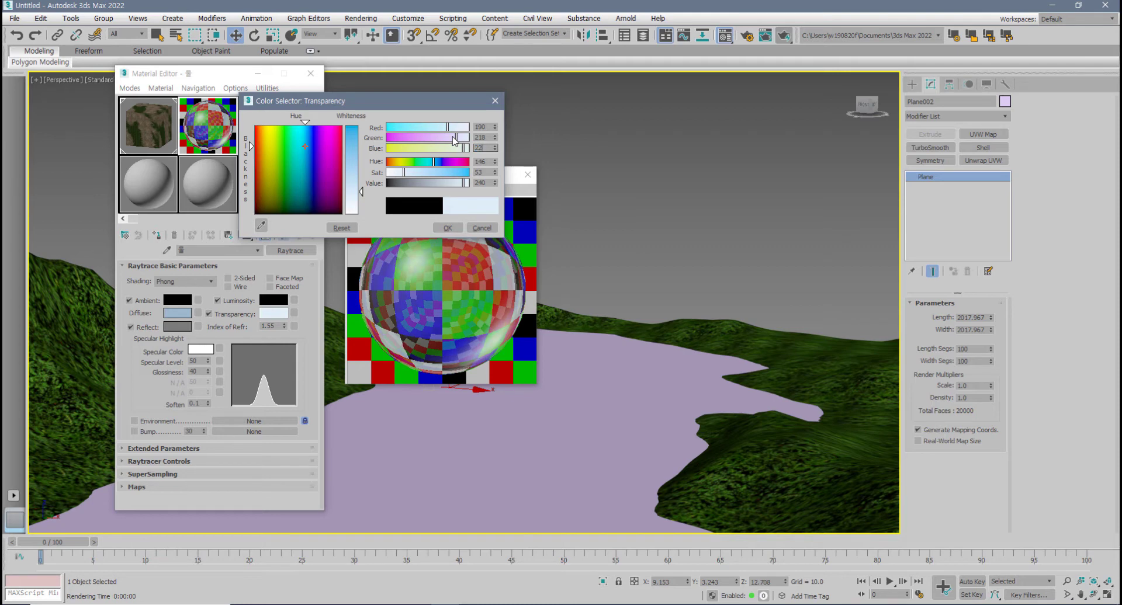
pyautogui.press('Tab')
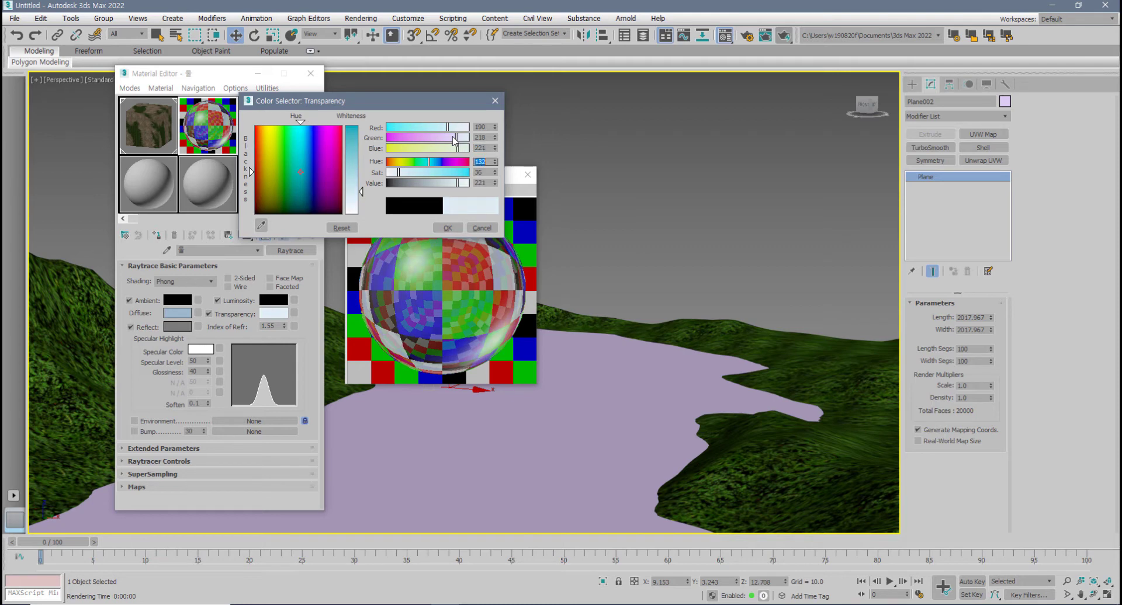
pyautogui.click(448, 228)
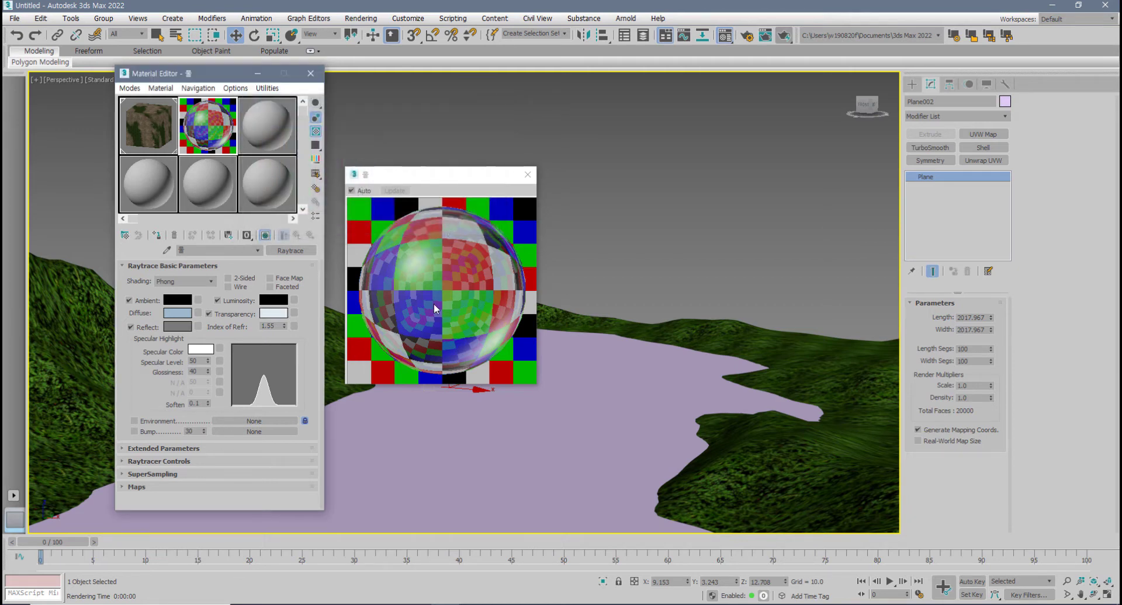
pyautogui.click(528, 174)
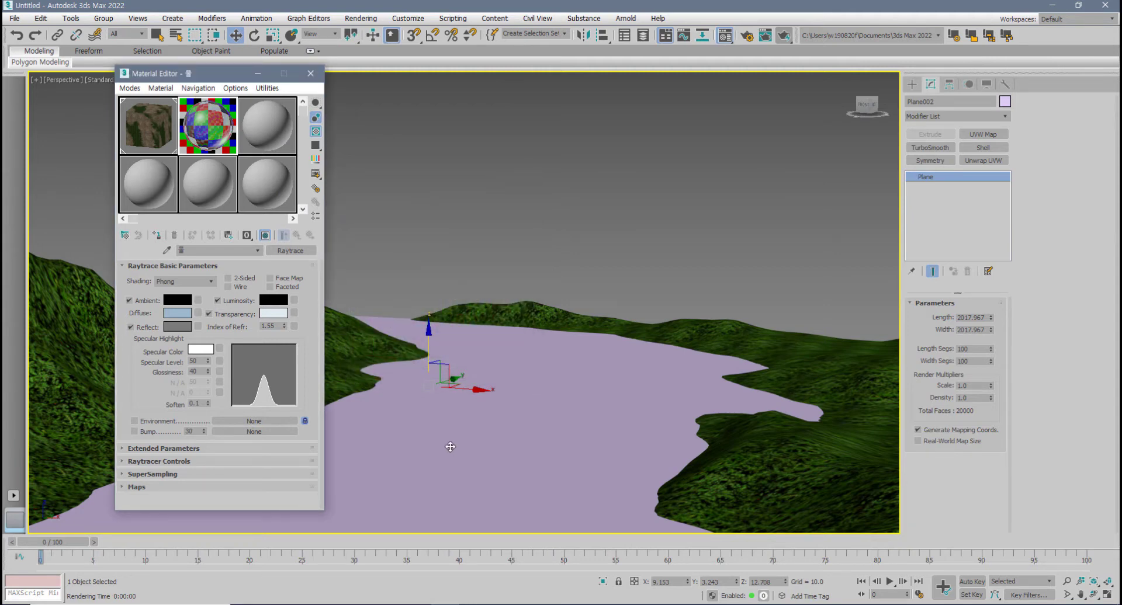
pyautogui.click(493, 453)
pyautogui.moveTo(493, 453); pyautogui.dragTo(497, 451, button='middle')
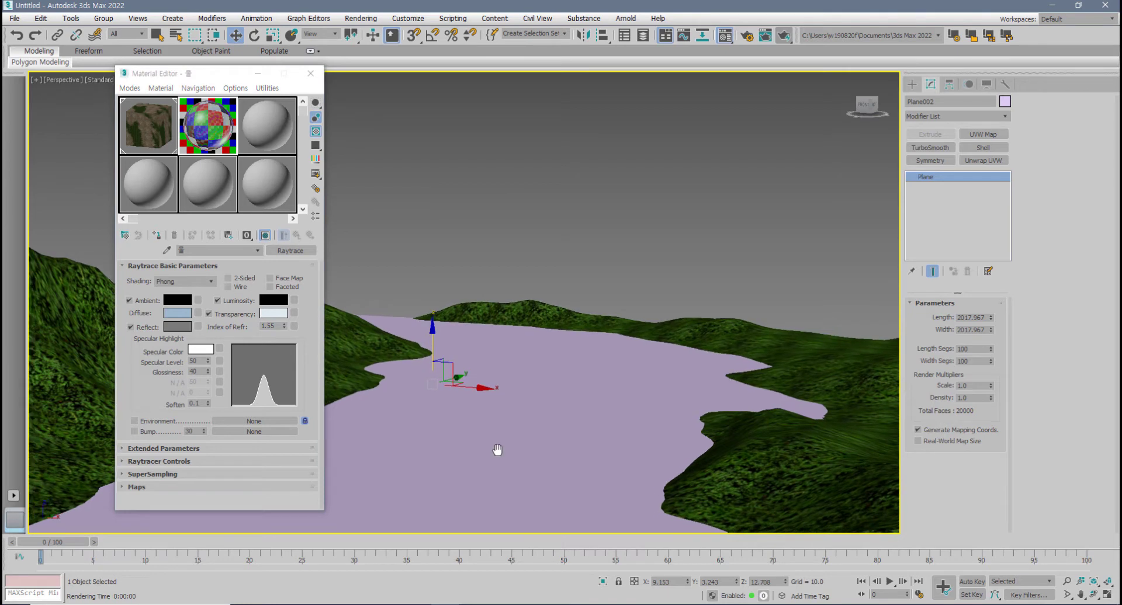
pyautogui.doubleClick(211, 125)
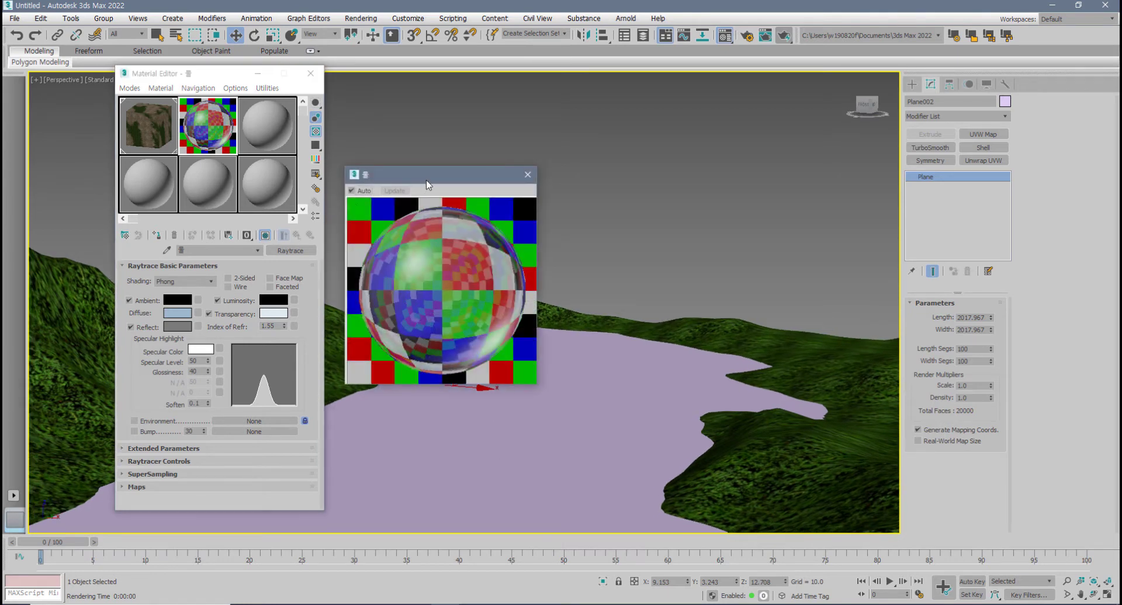
pyautogui.moveTo(426, 177); pyautogui.dragTo(428, 204)
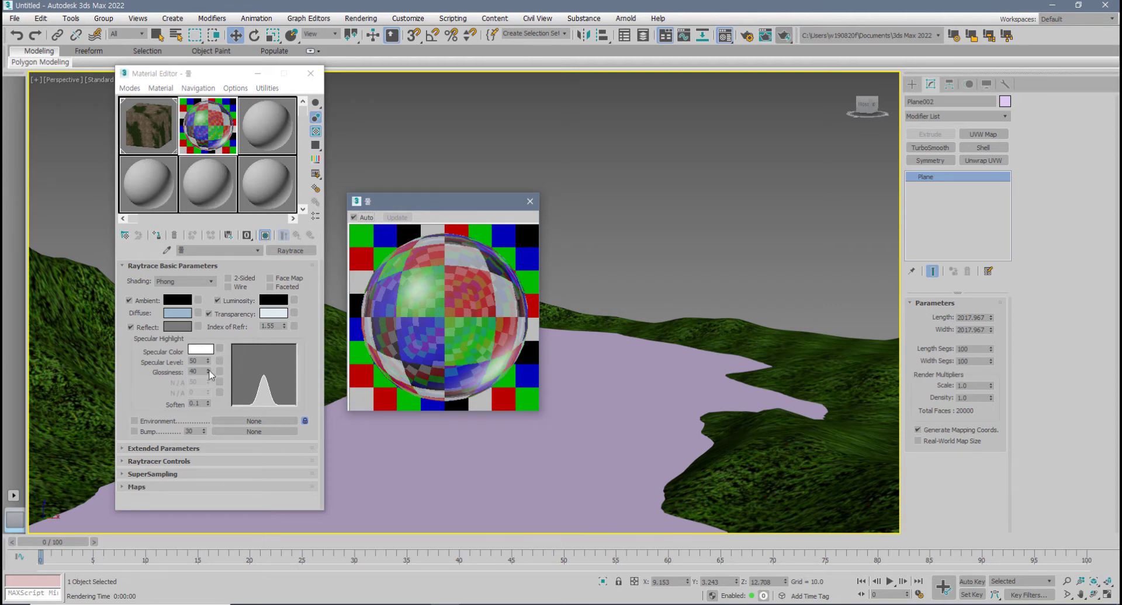
# - Set the water material's Specular Level to 140 and Glossiness to 60
pyautogui.moveTo(208, 362); pyautogui.dragTo(166, 365)
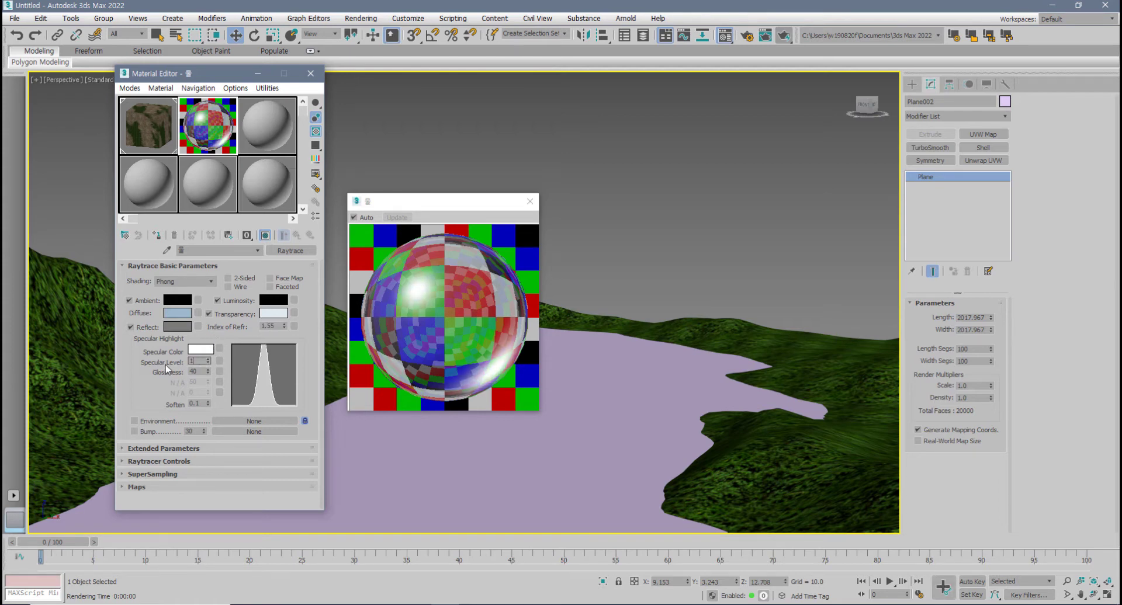
pyautogui.write('140')
pyautogui.press('Return')
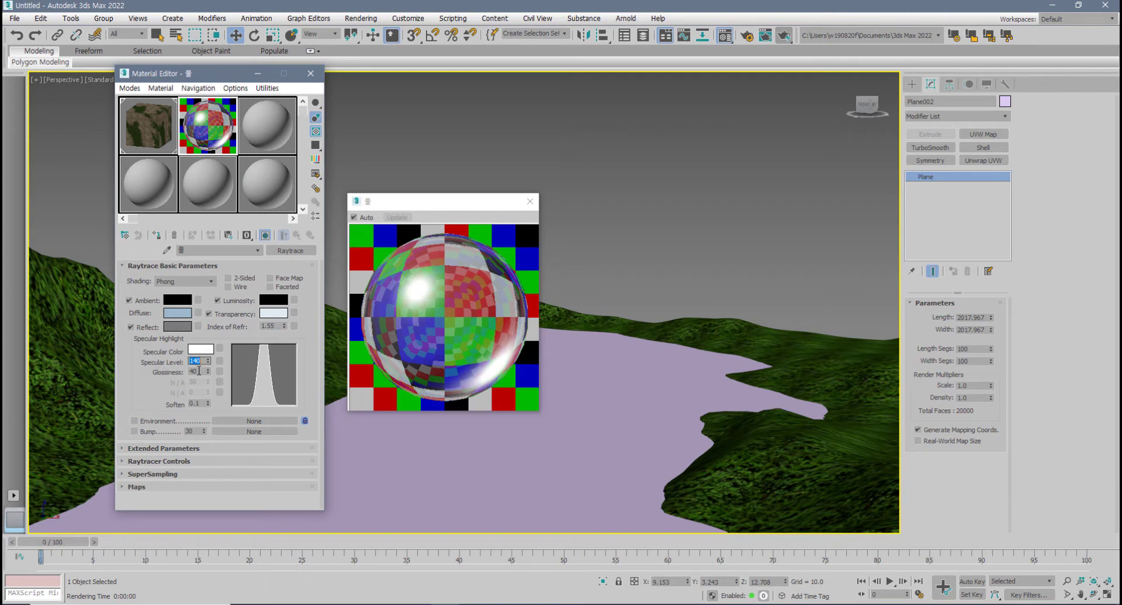
pyautogui.moveTo(198, 371); pyautogui.dragTo(182, 372)
pyautogui.write('60')
pyautogui.press('Return')
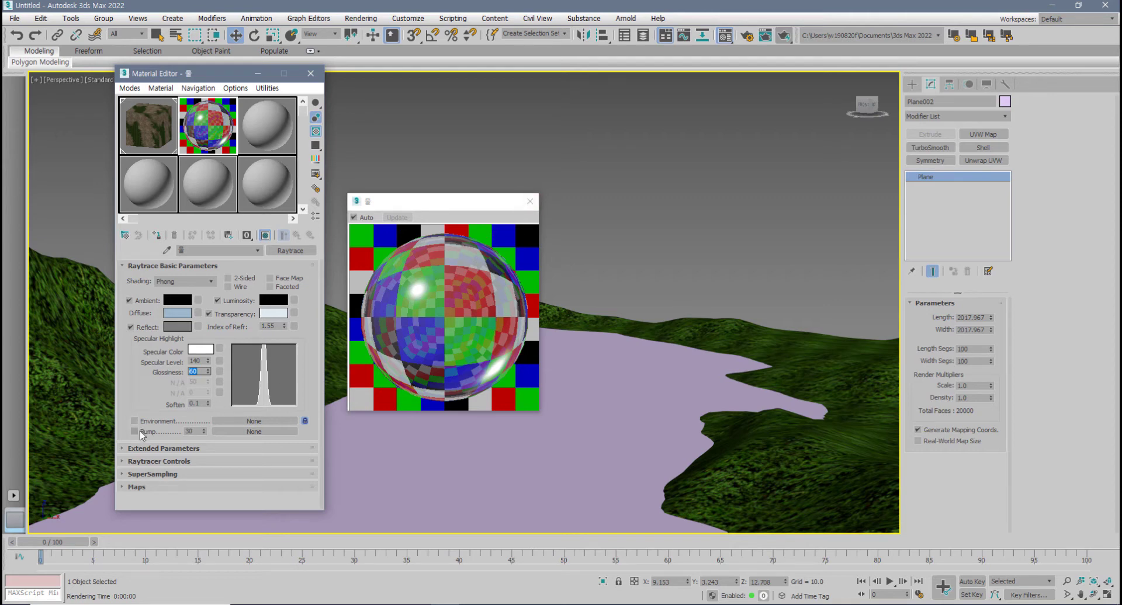
# - Assign a Mix map to the material's Bump channel and a Noise map to the Mix map's Color #1
pyautogui.click(253, 432)
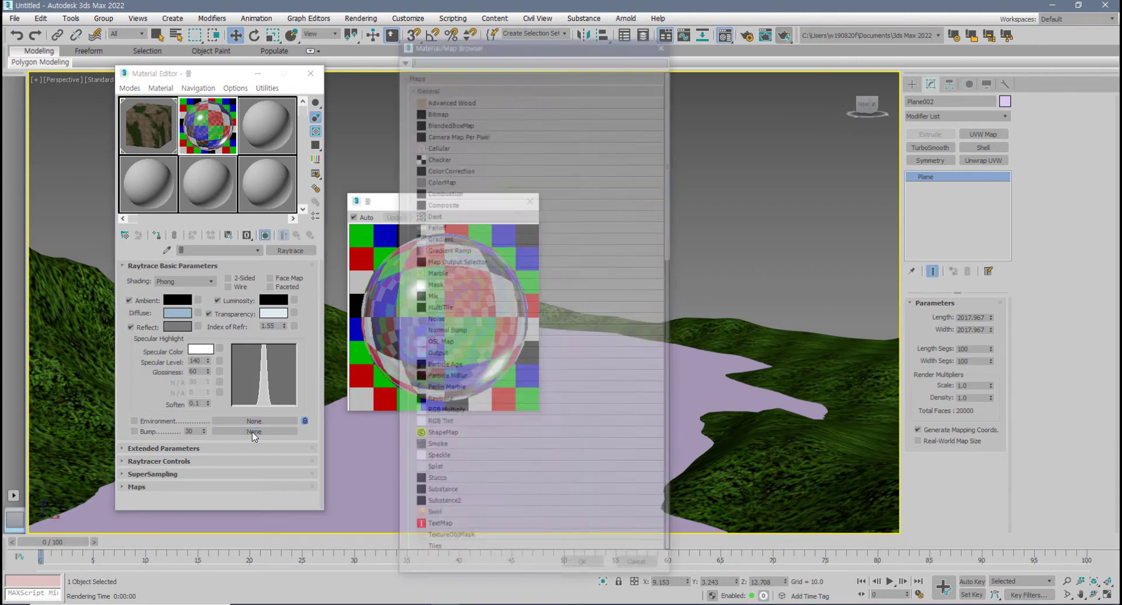
pyautogui.doubleClick(442, 300)
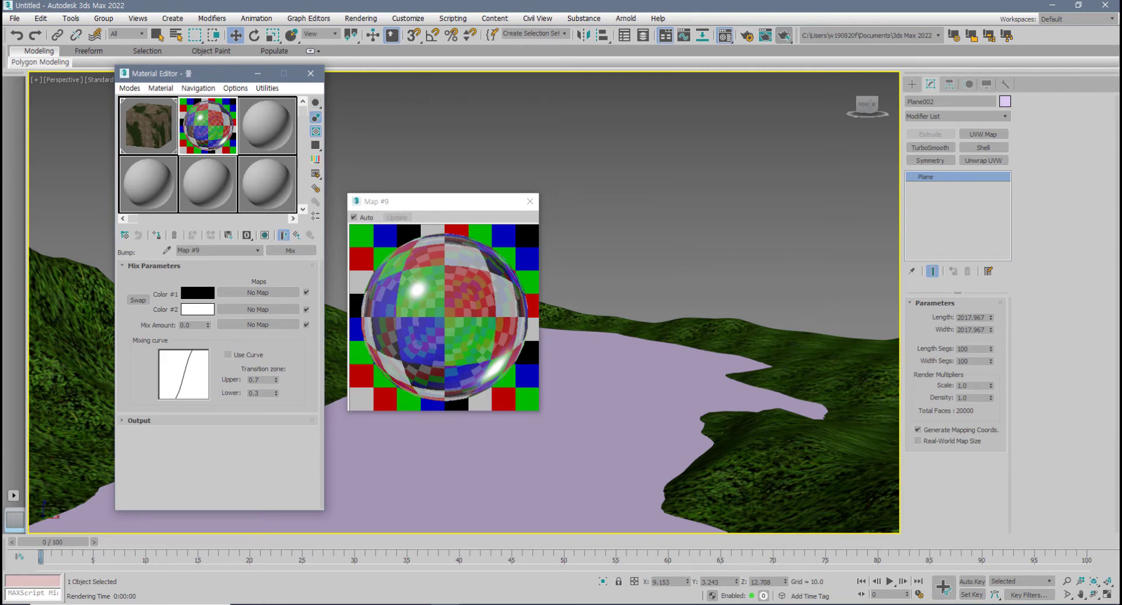
pyautogui.click(265, 294)
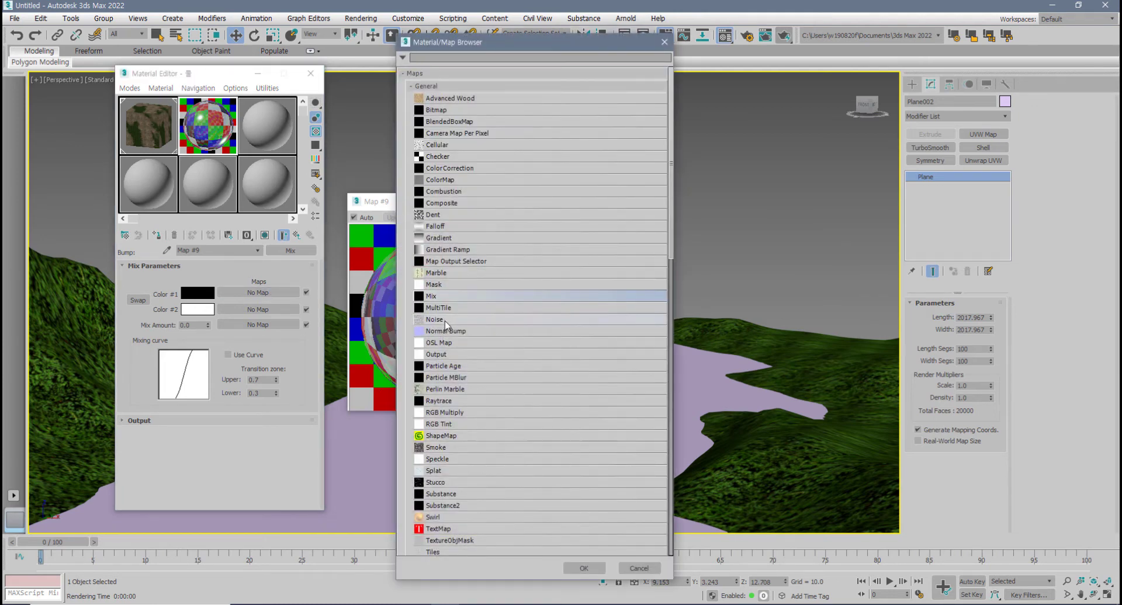
pyautogui.doubleClick(443, 320)
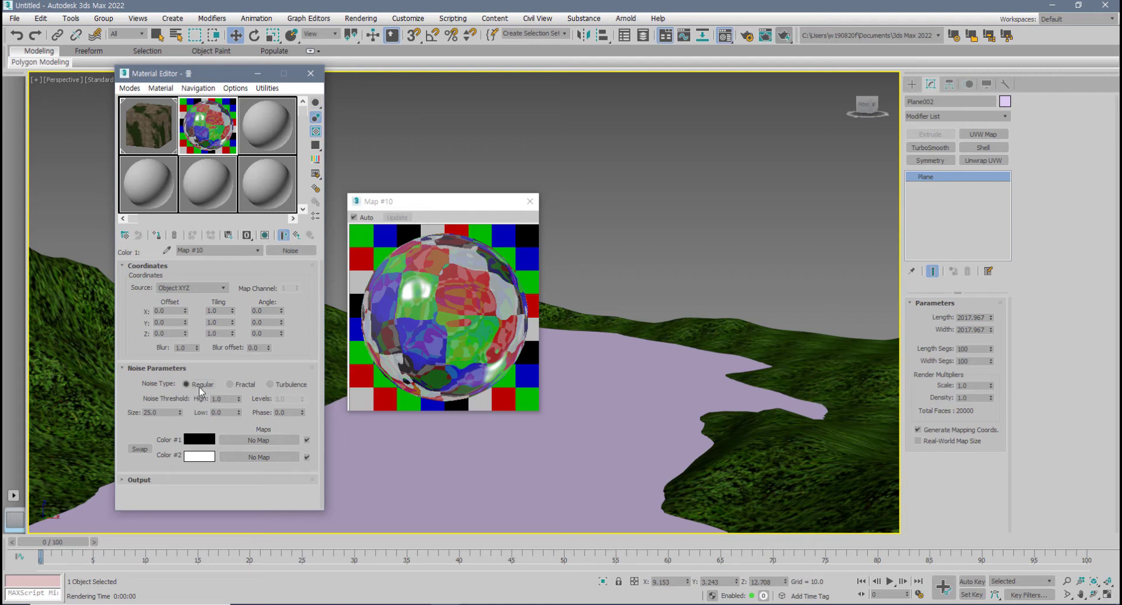
# - Compare the Regular, Fractal and Turbulence noise types on the material preview and set the noise type to Fractal
pyautogui.click(229, 388)
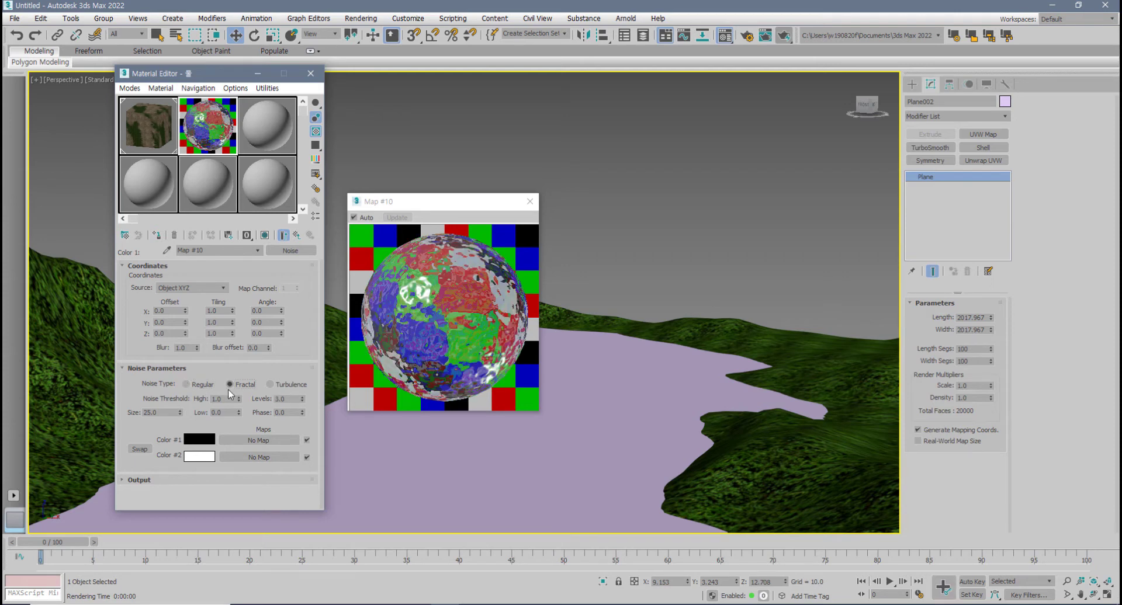
pyautogui.click(285, 388)
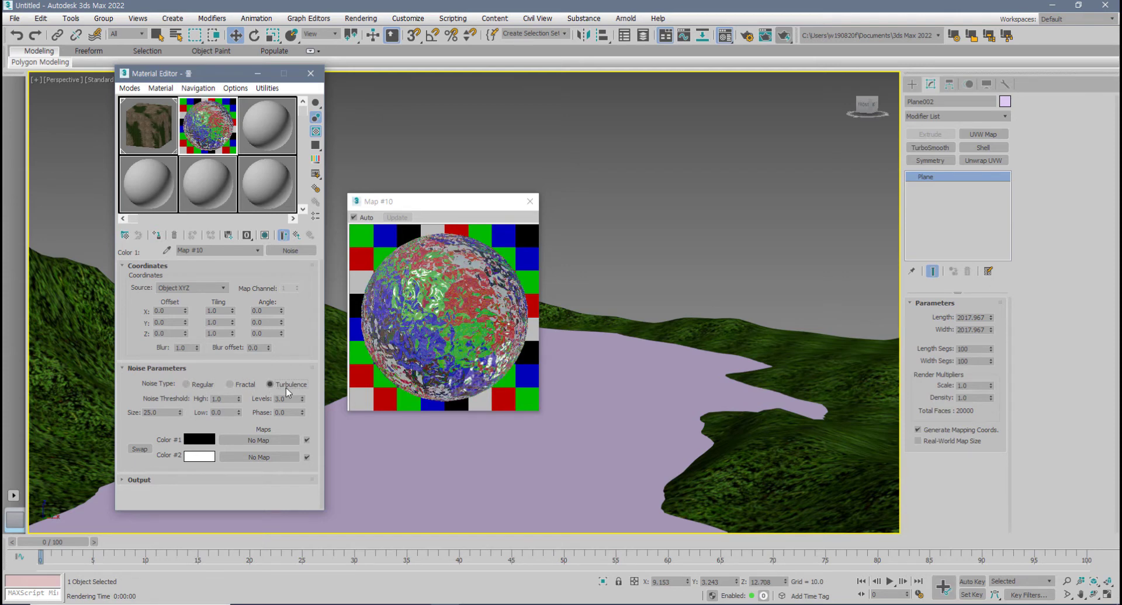
pyautogui.click(189, 384)
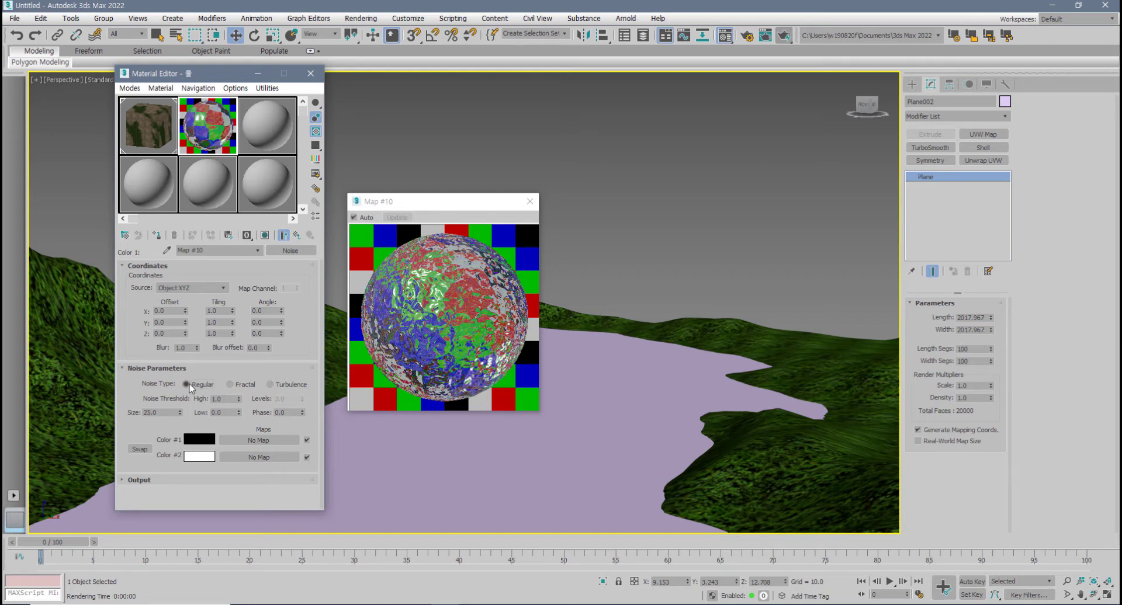
pyautogui.click(232, 385)
pyautogui.click(289, 386)
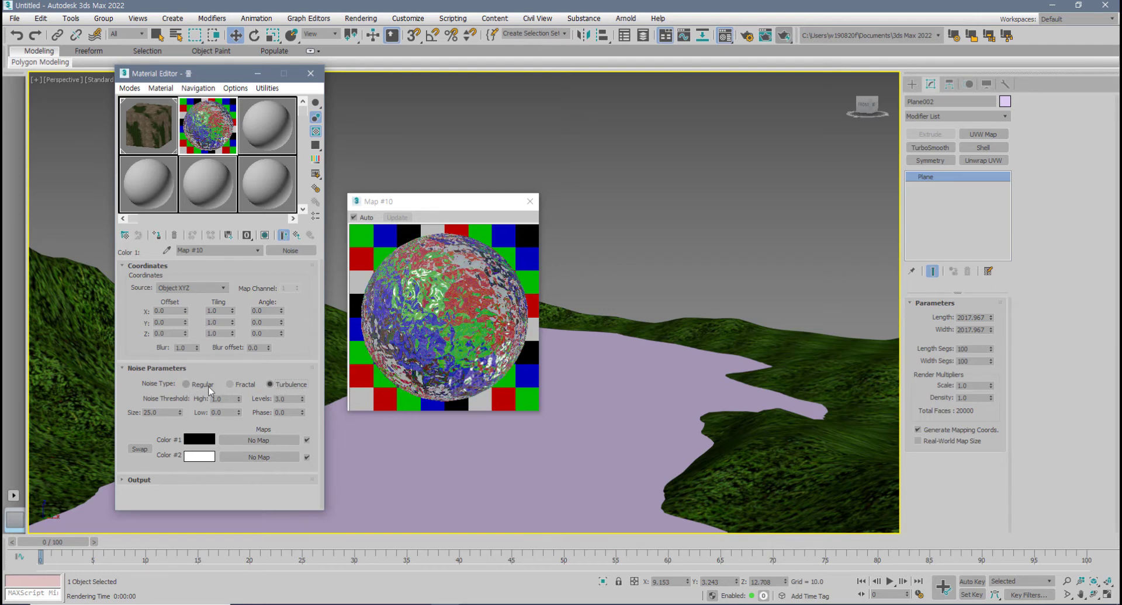
pyautogui.click(190, 385)
pyautogui.click(230, 385)
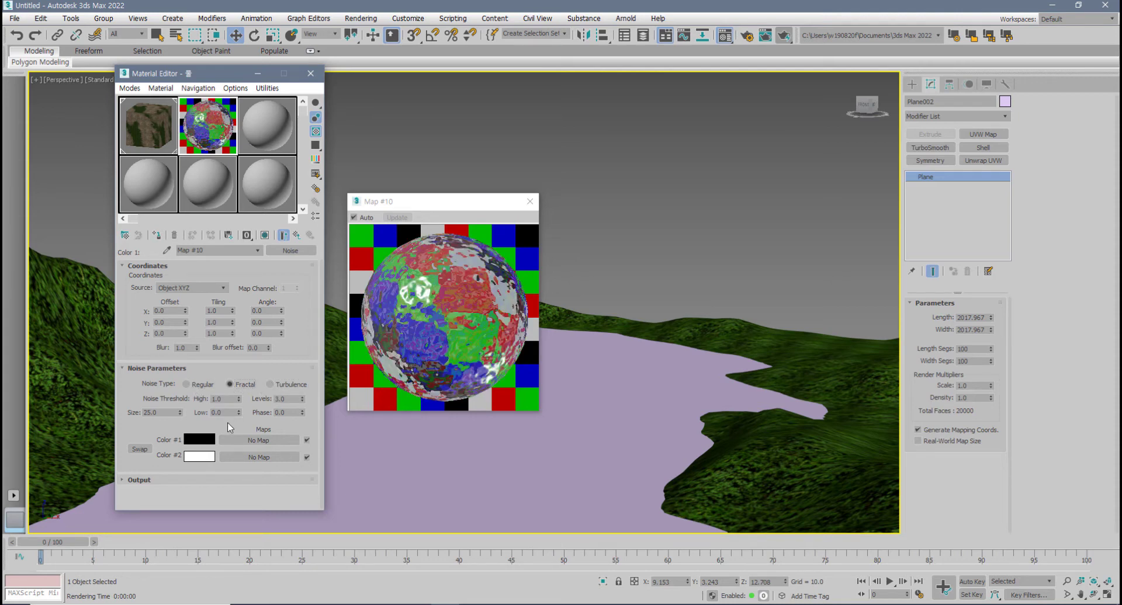
# - Set the Noise map's size to 0.5
pyautogui.moveTo(167, 413); pyautogui.dragTo(120, 415)
pyautogui.write('0.5')
pyautogui.press('Return')
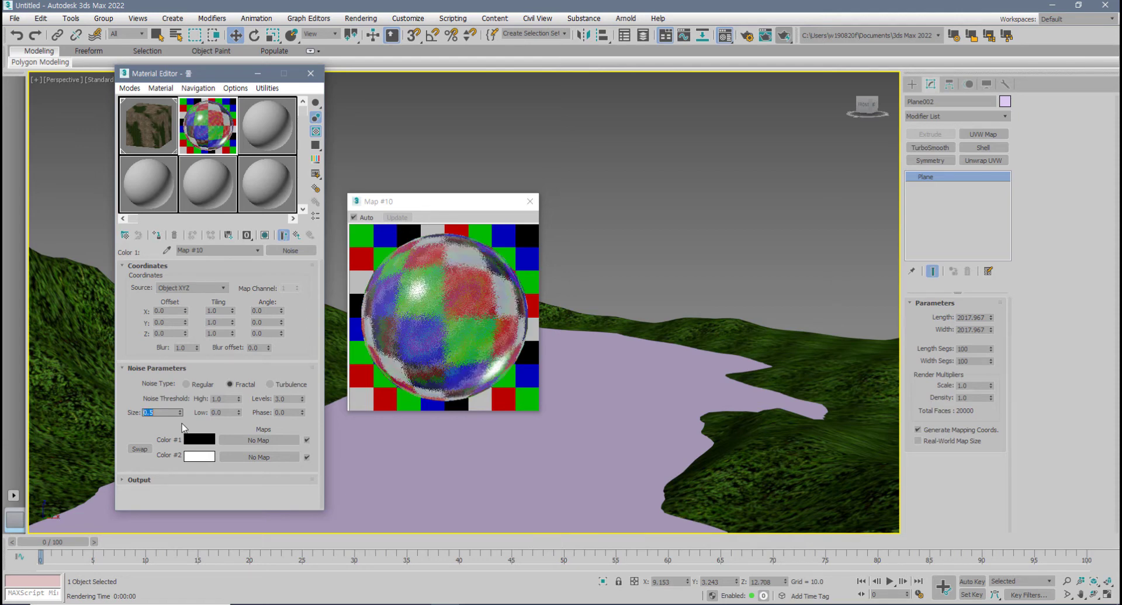
# - Try a noise size of about 19.3, comparing the map-only and full-material previews, and restore the size to 0.5
pyautogui.click(285, 237)
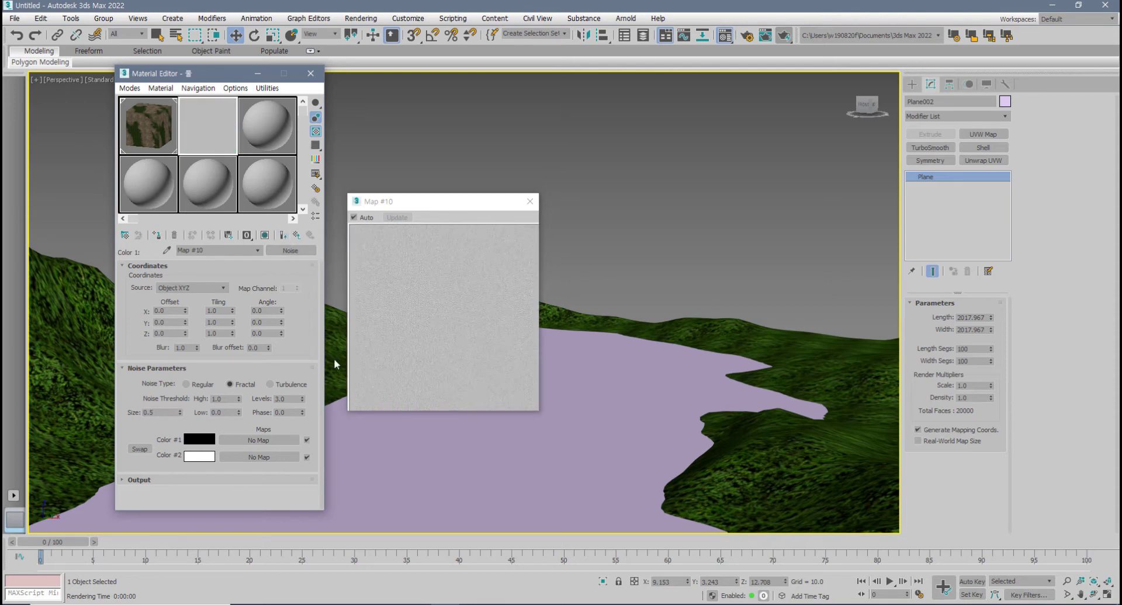
pyautogui.moveTo(183, 412); pyautogui.dragTo(192, 307)
pyautogui.click(284, 236)
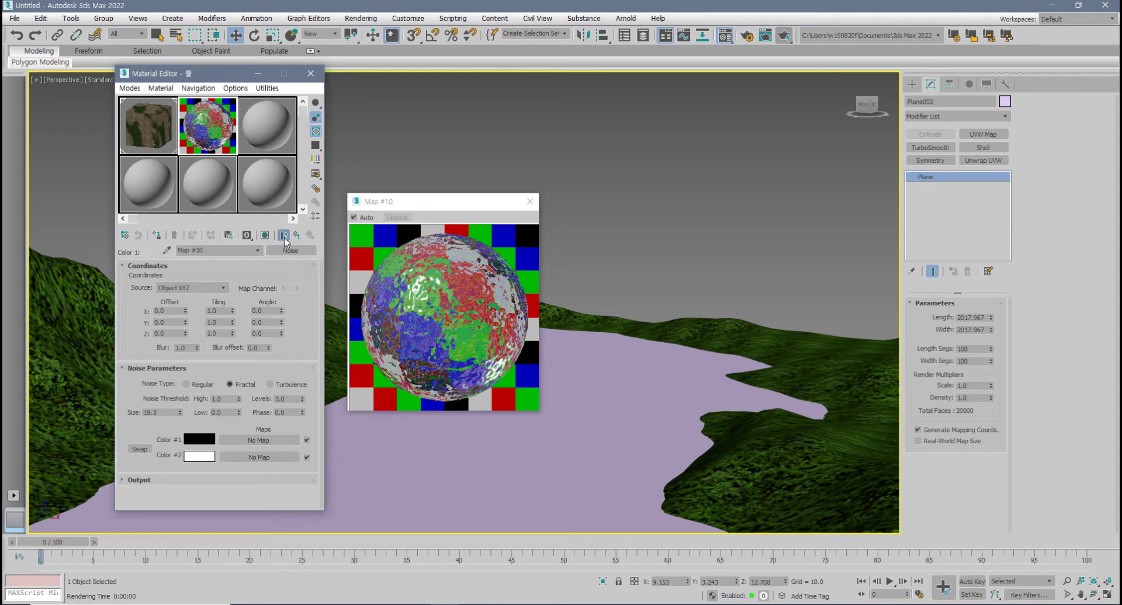
pyautogui.click(284, 236)
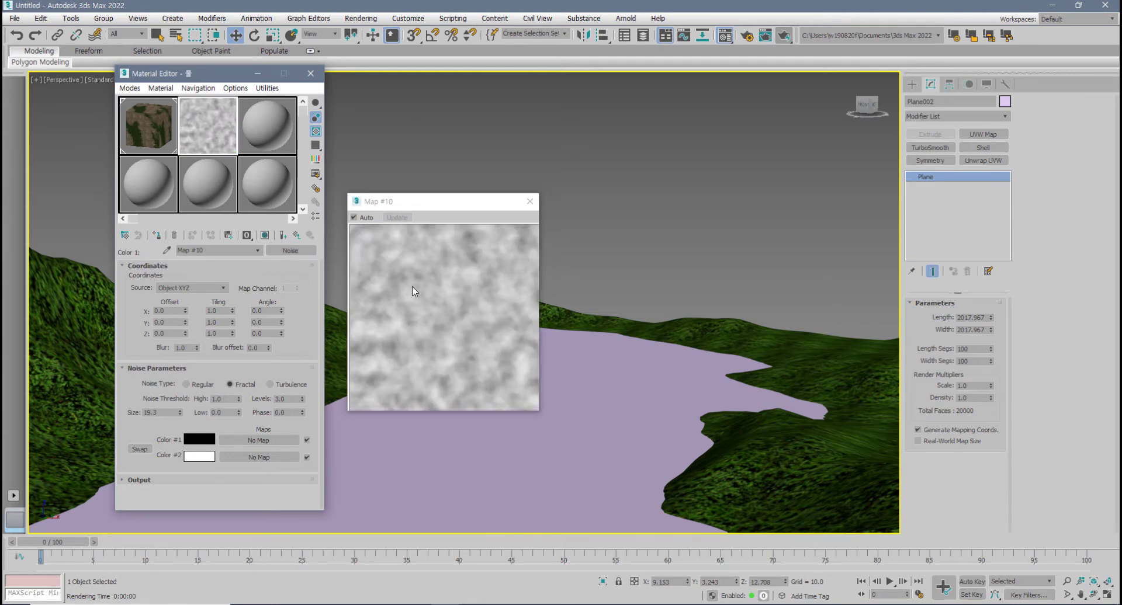
pyautogui.doubleClick(165, 412)
pyautogui.press('BackSpace')
pyautogui.write('.5')
pyautogui.press('Return')
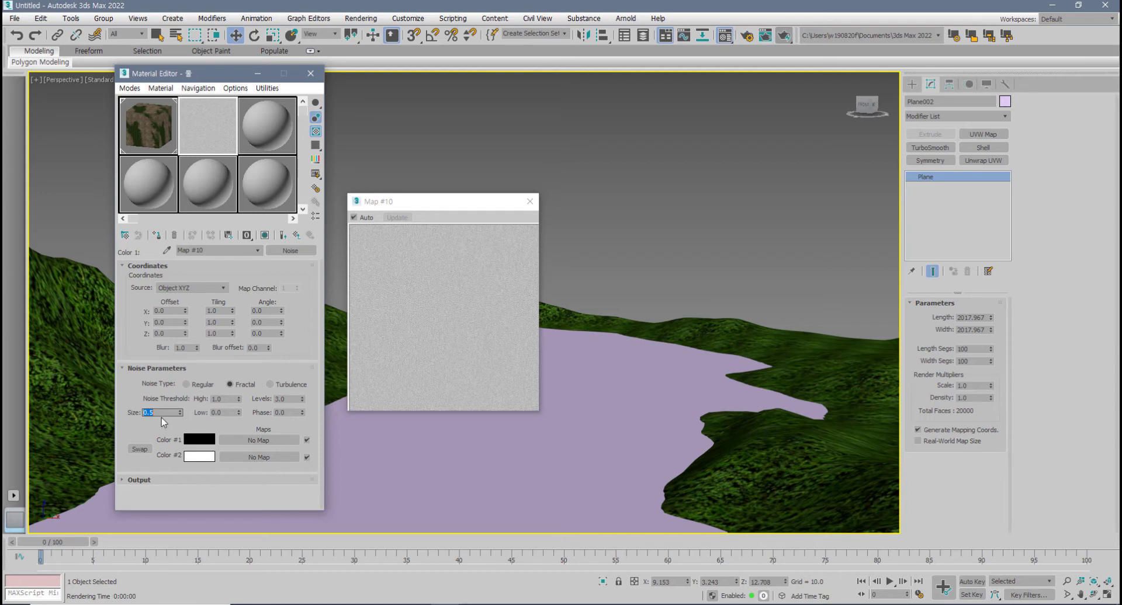
# - Set the Noise map's Color #1 to a neutral gray with Value 140
pyautogui.click(200, 444)
pyautogui.click(359, 182)
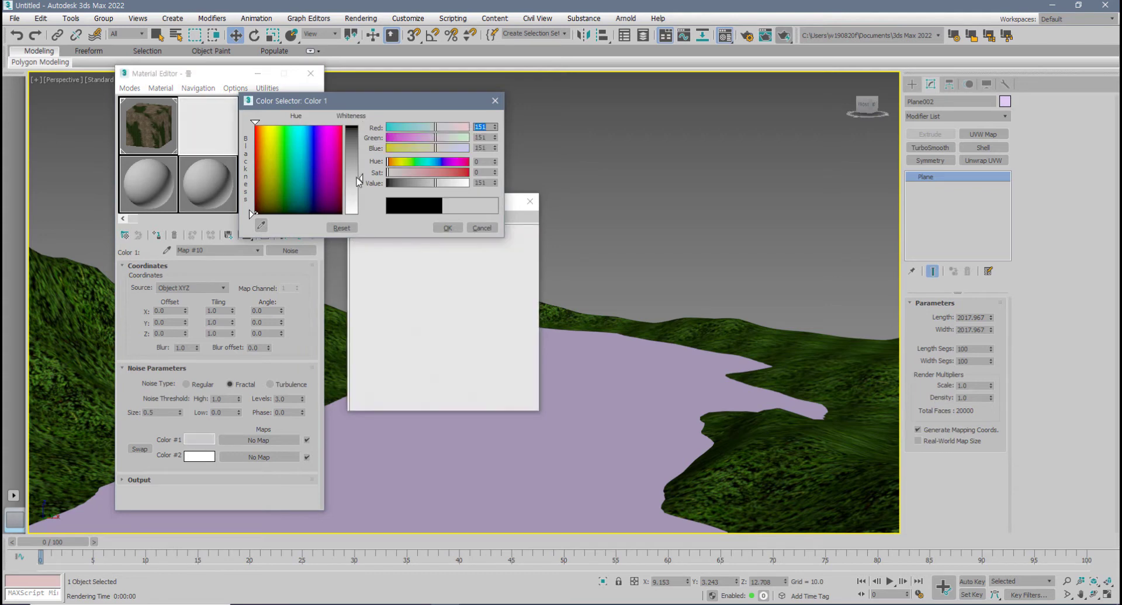
pyautogui.moveTo(359, 182); pyautogui.dragTo(359, 175)
pyautogui.moveTo(489, 184); pyautogui.dragTo(417, 189)
pyautogui.write('140')
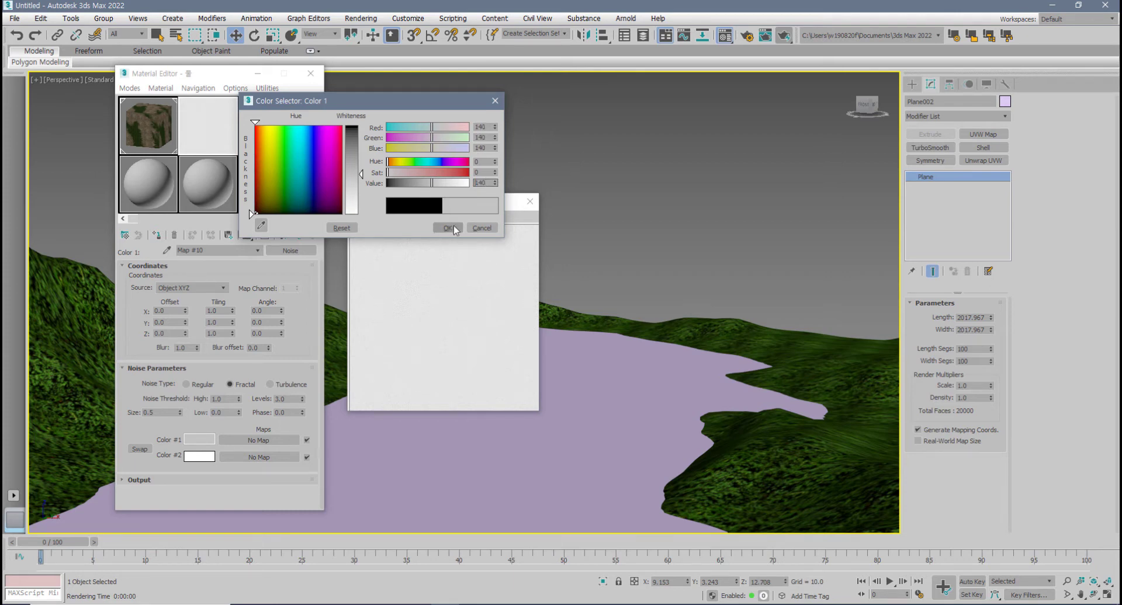
pyautogui.click(450, 227)
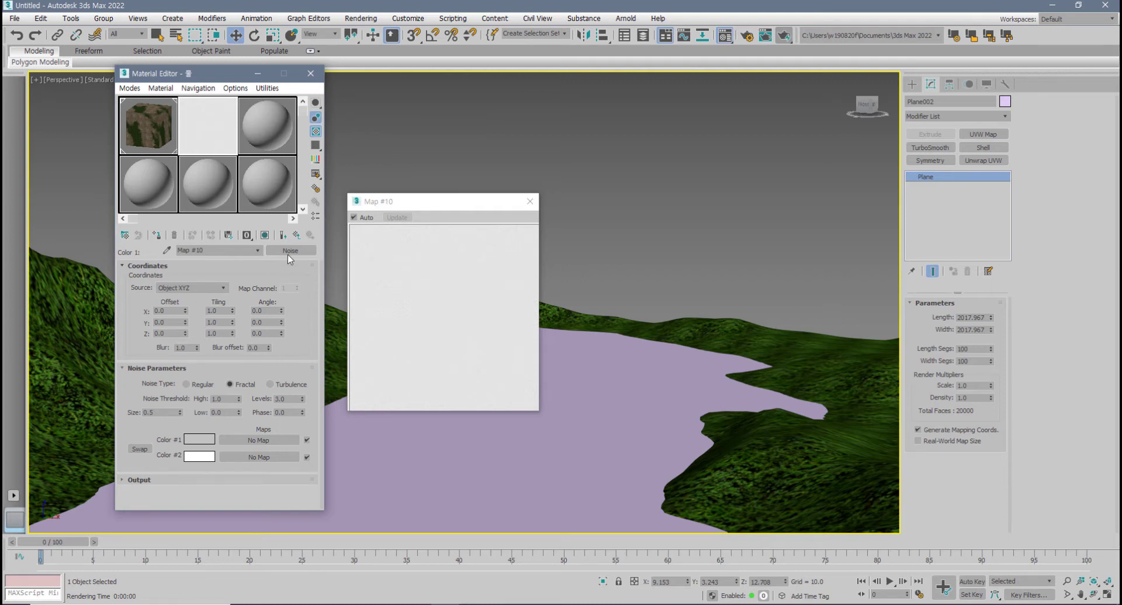
# - Show the end result of the full material in the preview and return to the parent Mix map
pyautogui.click(284, 236)
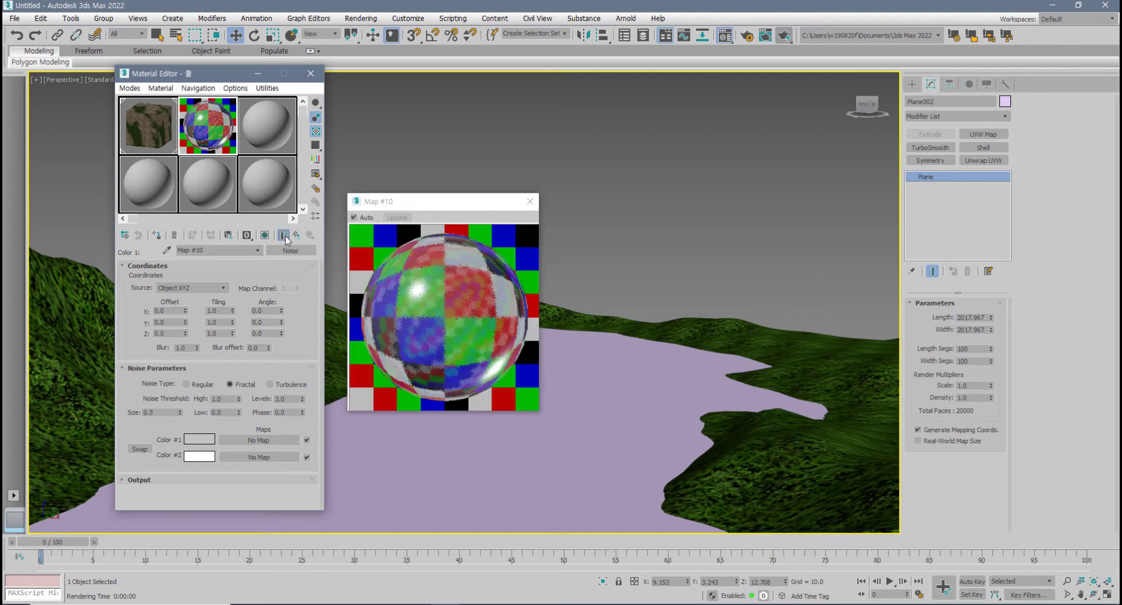
pyautogui.click(286, 236)
pyautogui.click(285, 236)
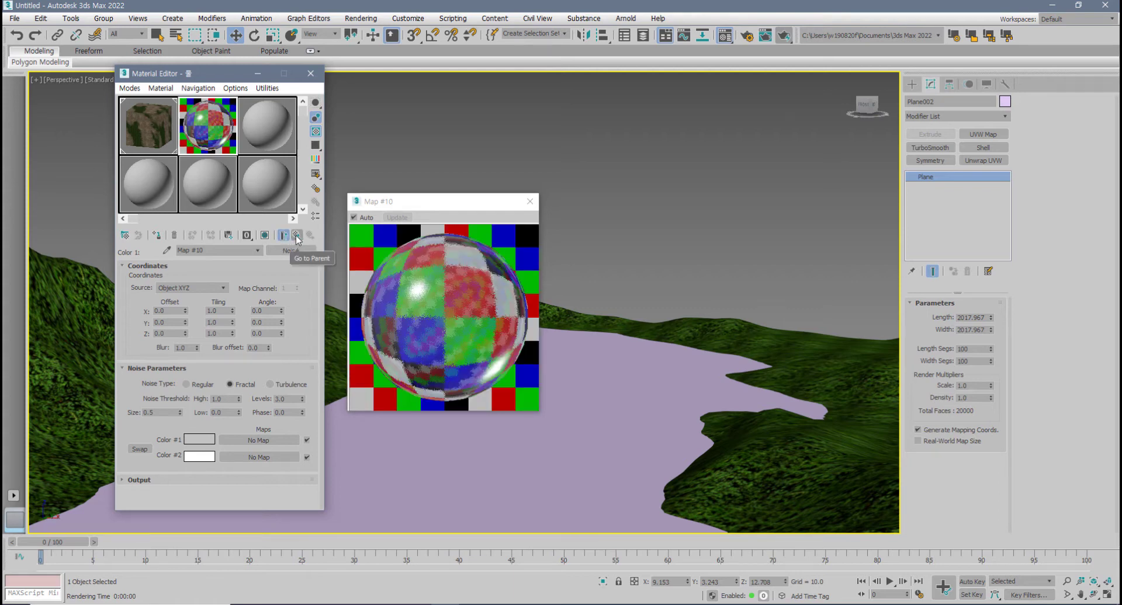
pyautogui.click(297, 236)
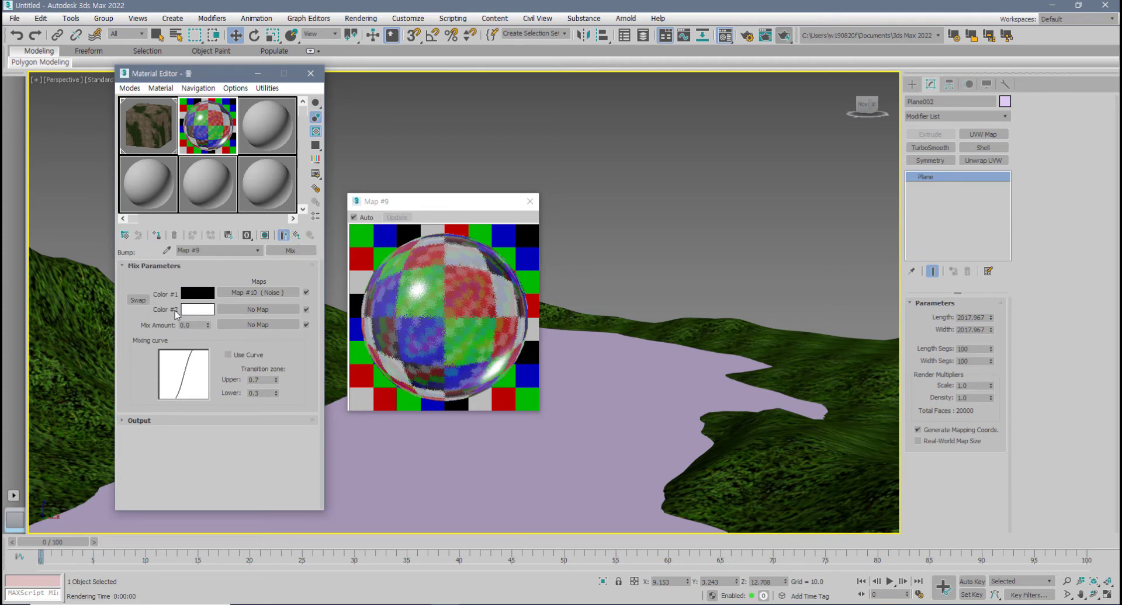
# - Assign a Waves map to the Mix map's Color #2 and preview that map on its own
pyautogui.click(264, 309)
pyautogui.scroll(-3, 584, 471)
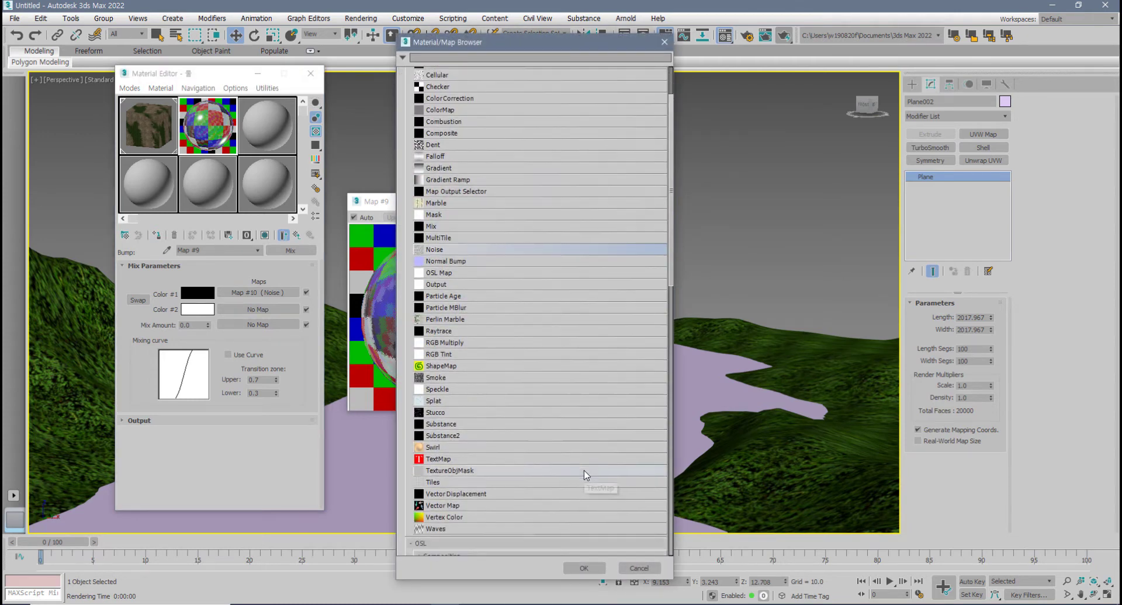
pyautogui.click(448, 475)
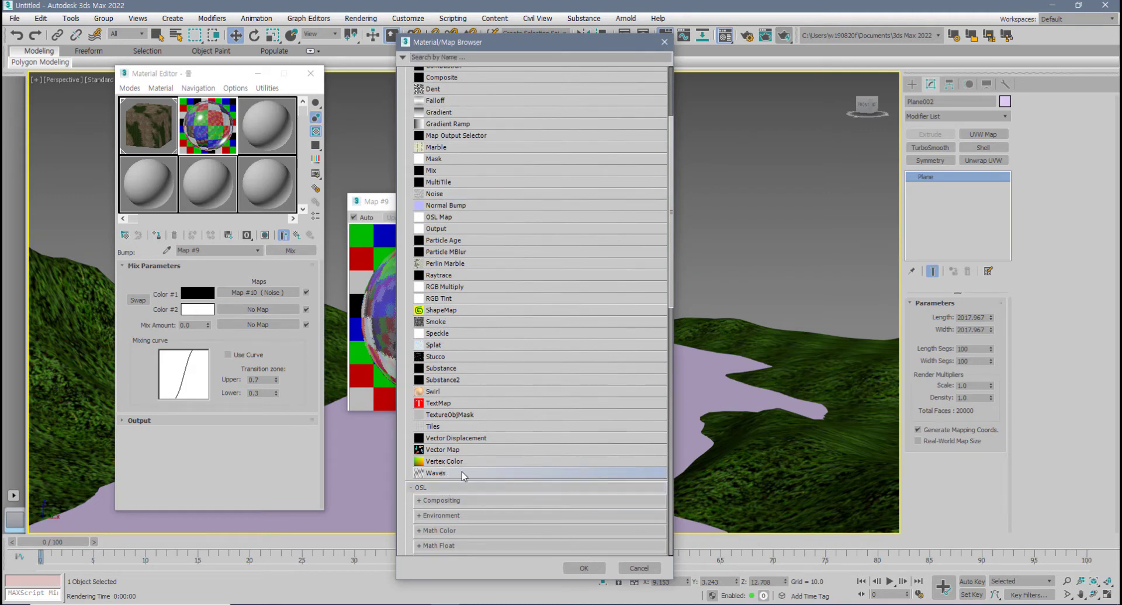
pyautogui.doubleClick(462, 472)
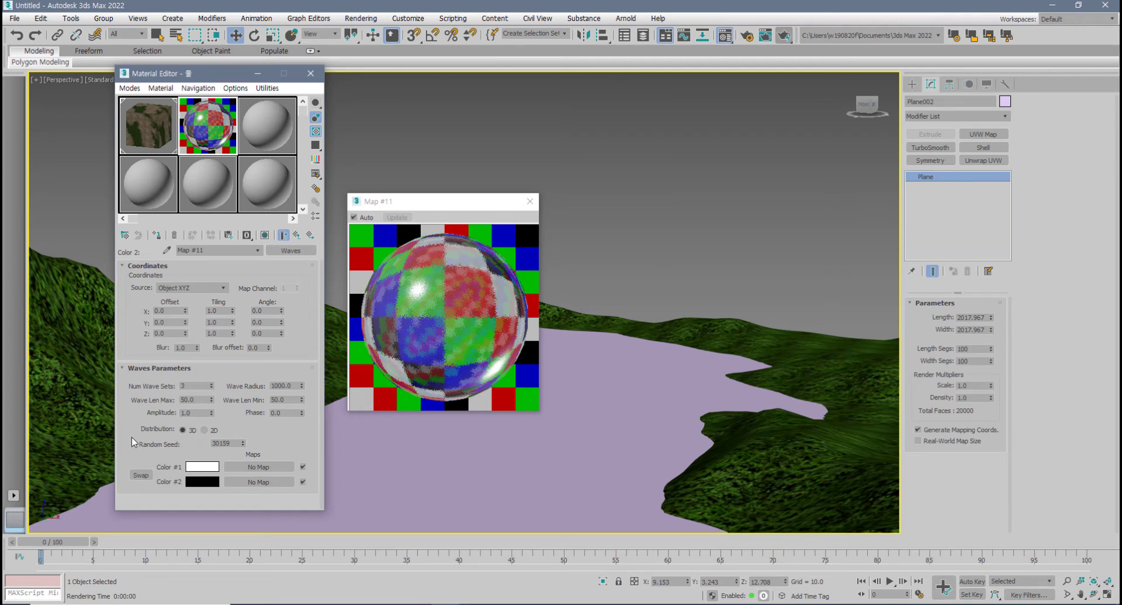
pyautogui.click(283, 236)
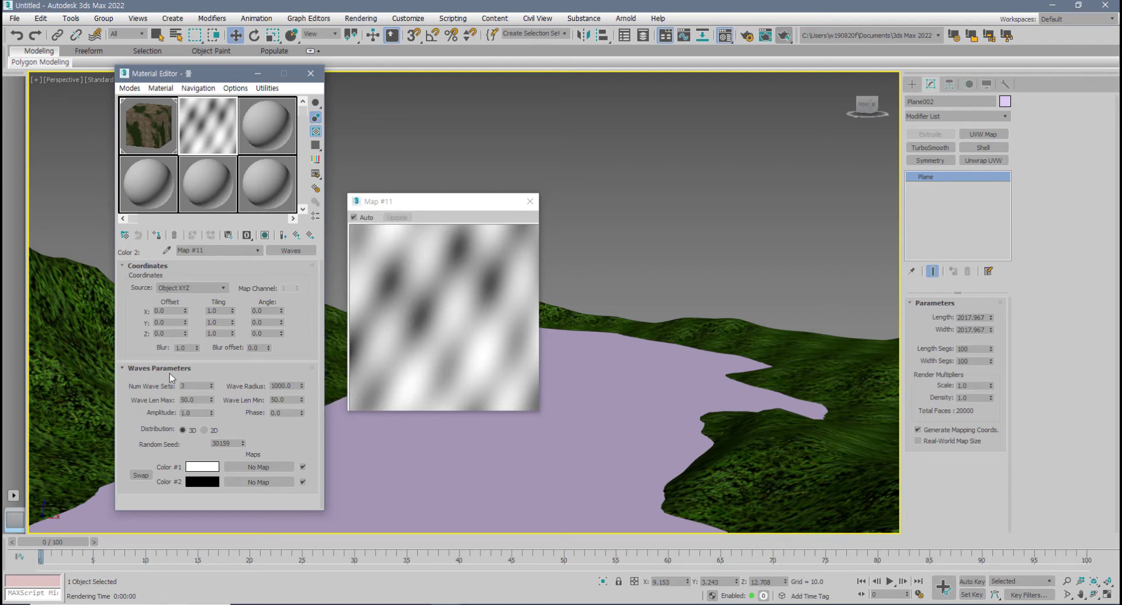
# - Set the Waves map to 10 wave sets and a maximum wave length of 8
pyautogui.moveTo(191, 386); pyautogui.dragTo(148, 386)
pyautogui.write('10')
pyautogui.press('Return')
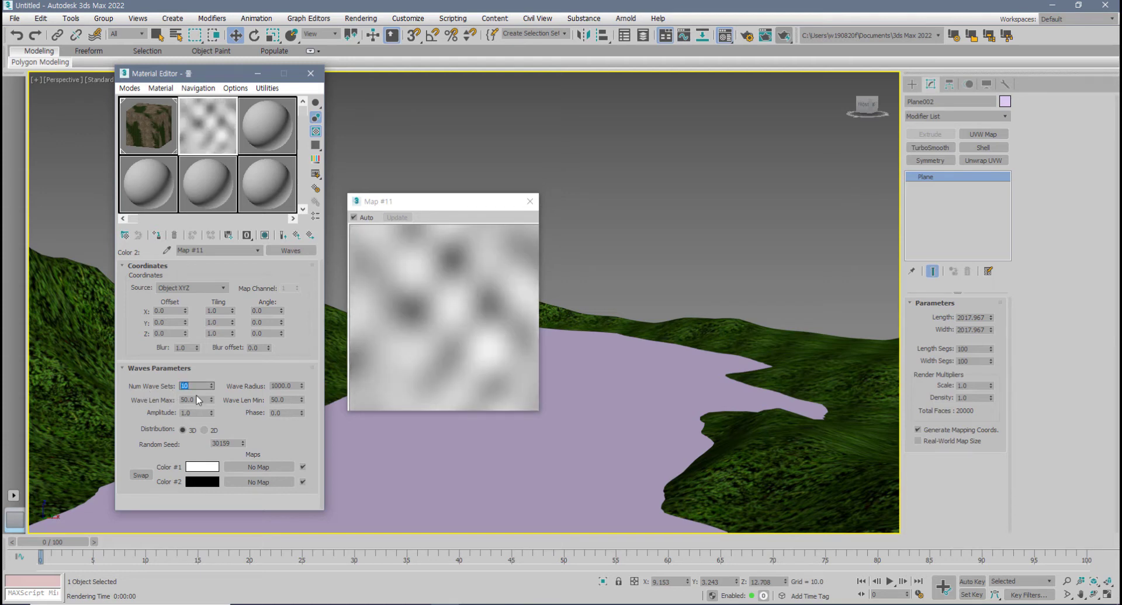
pyautogui.moveTo(200, 399); pyautogui.dragTo(131, 421)
pyautogui.write('8')
pyautogui.press('Return')
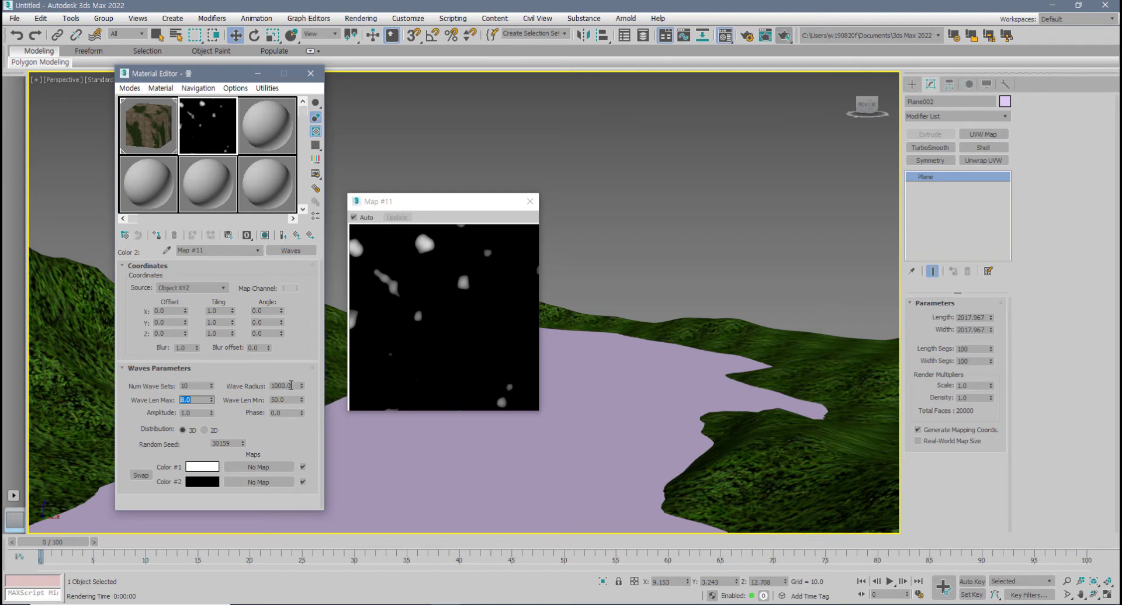
# - Set the Waves map's Wave Radius to 800 and its minimum wave length to 5
pyautogui.doubleClick(290, 386)
pyautogui.write('800')
pyautogui.press('Return')
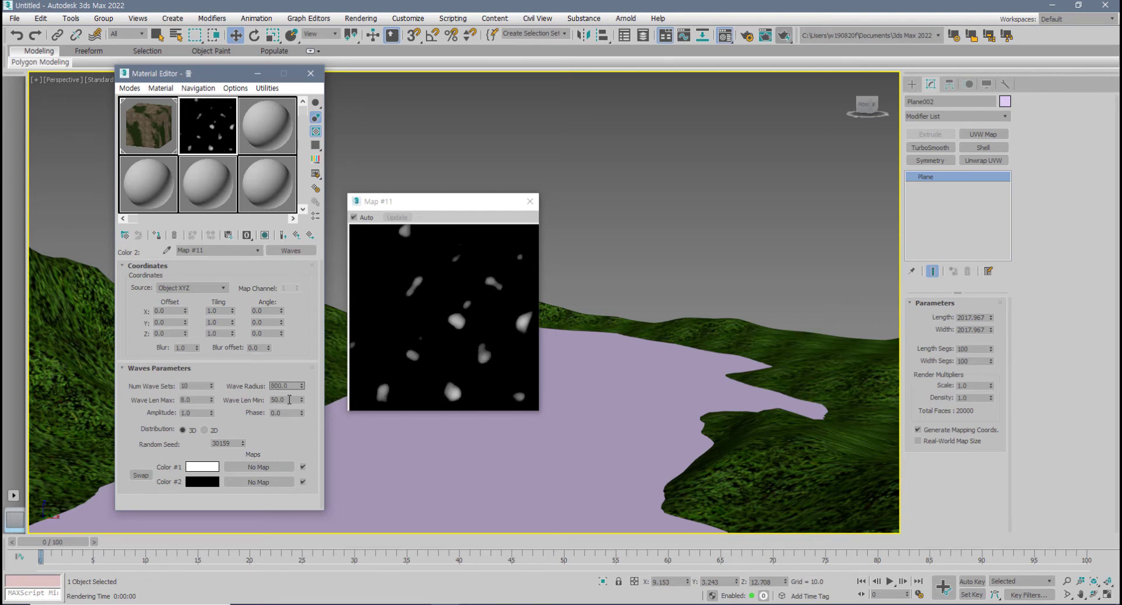
pyautogui.doubleClick(290, 399)
pyautogui.write('5')
pyautogui.press('Return')
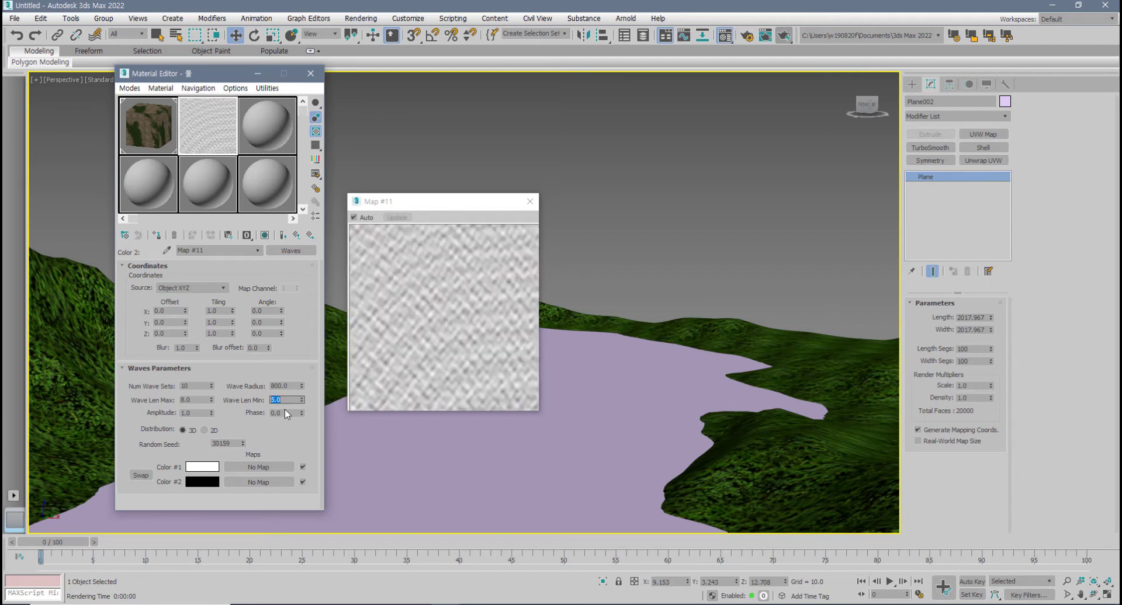
pyautogui.doubleClick(193, 398)
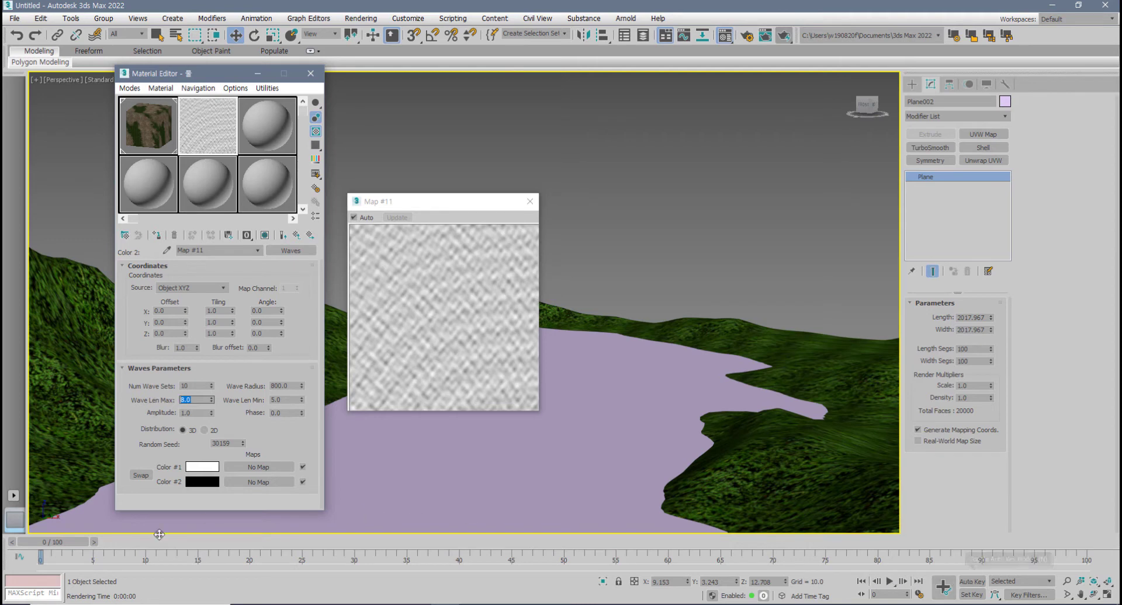
pyautogui.doubleClick(283, 413)
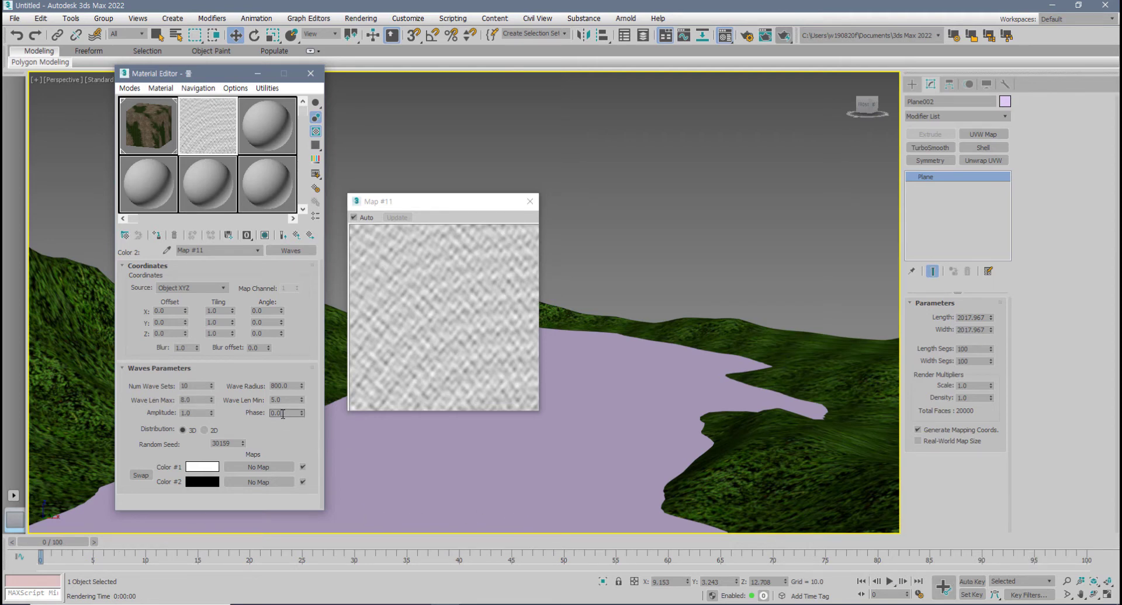
pyautogui.doubleClick(283, 413)
# - Swap the Waves map's two colors back and forth to compare them, leaving Color #1 black and Color #2 white
pyautogui.click(297, 442)
pyautogui.click(146, 476)
pyautogui.click(146, 475)
pyautogui.click(146, 476)
pyautogui.click(146, 475)
pyautogui.click(146, 476)
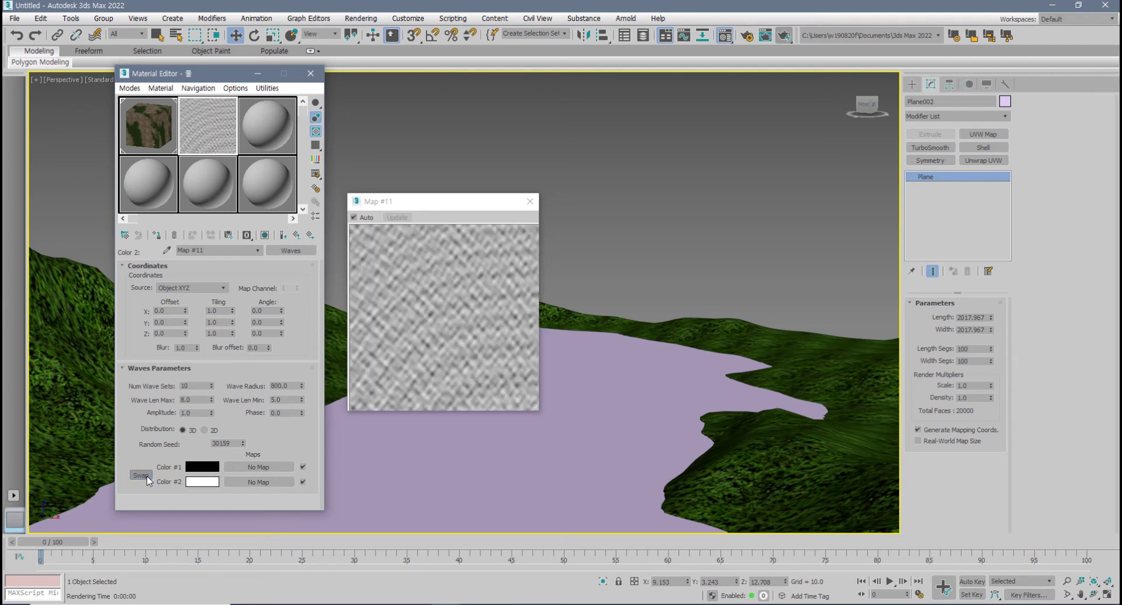
pyautogui.click(146, 476)
pyautogui.click(142, 478)
# - Compare the Waves map-only preview with the full-material end result, then close the enlarged preview window
pyautogui.click(284, 237)
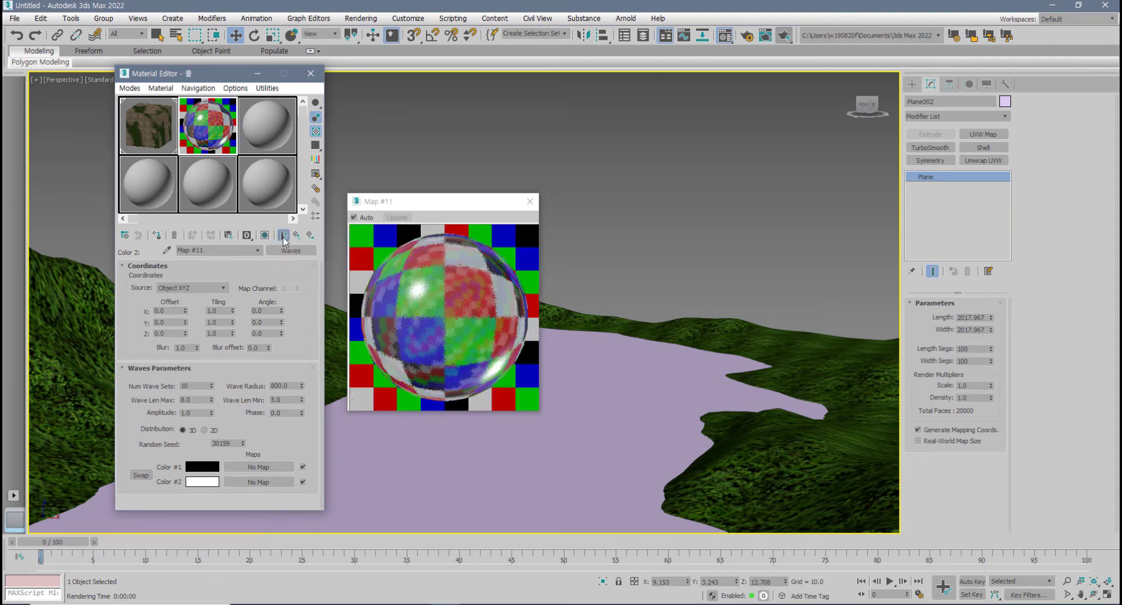
pyautogui.click(284, 238)
pyautogui.click(284, 237)
pyautogui.click(530, 201)
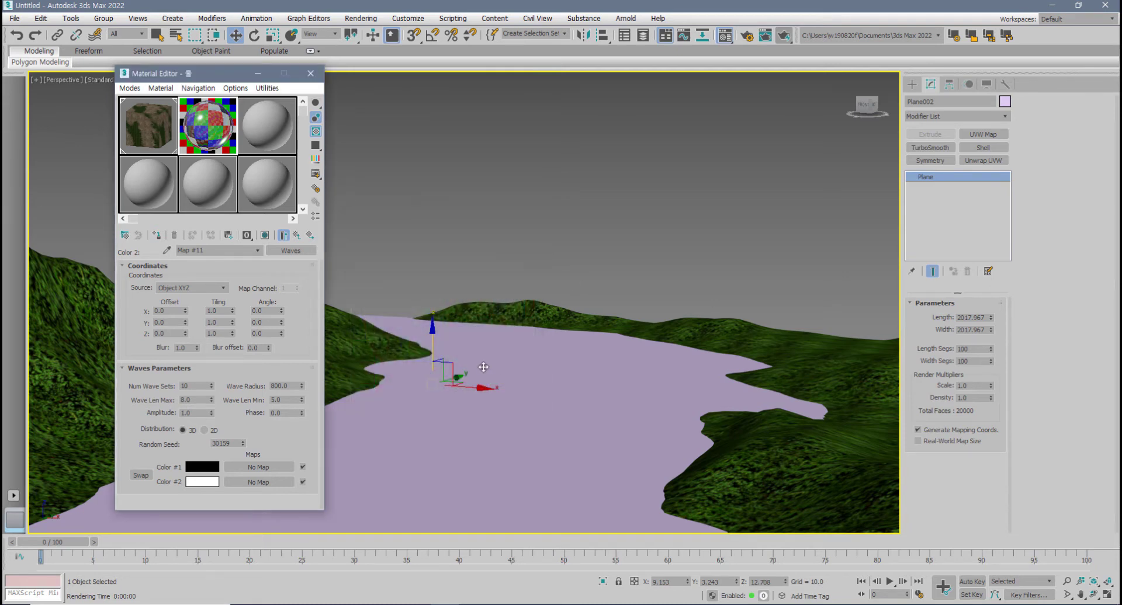
# - Turn on edged faces display in the Perspective viewport
pyautogui.press('F4')
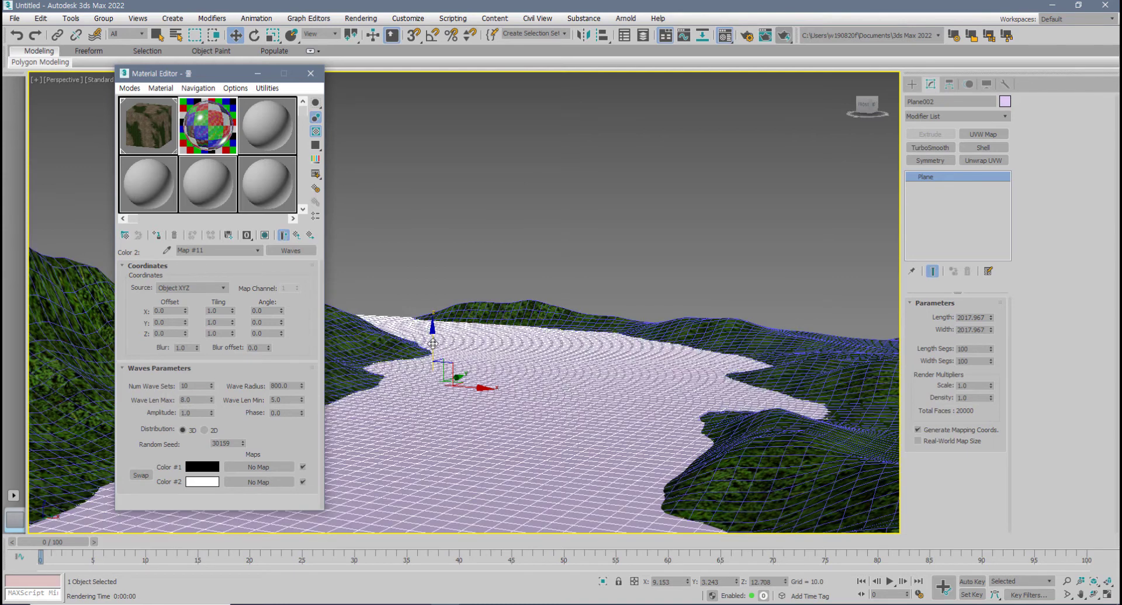
pyautogui.click(560, 274)
pyautogui.click(508, 457)
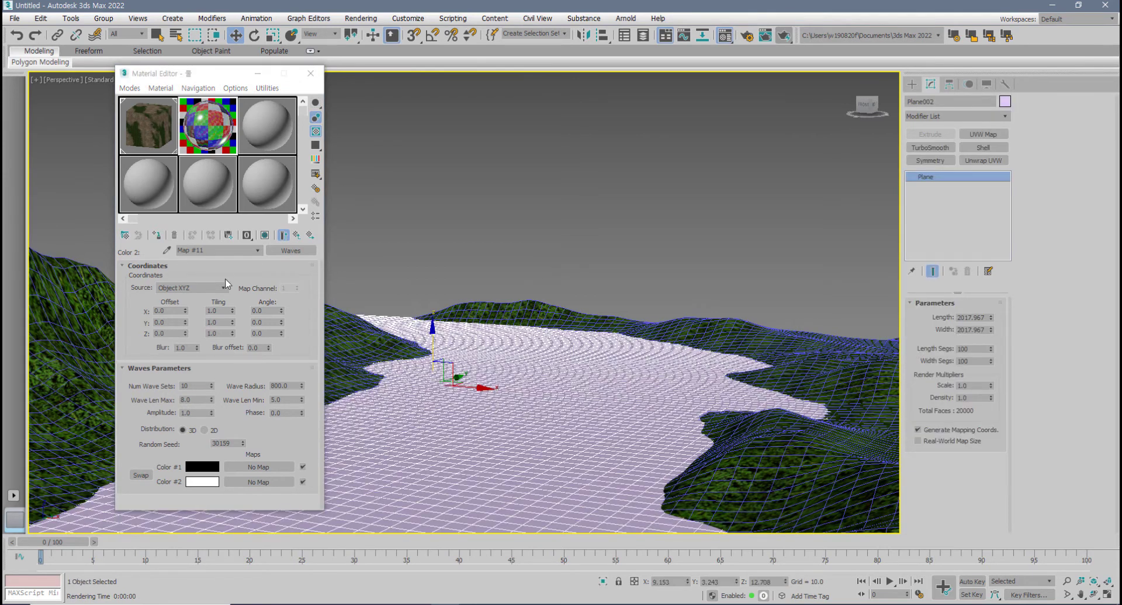
# - Return to the top-level Raytrace material and assign it to the selected lake plane
pyautogui.click(296, 237)
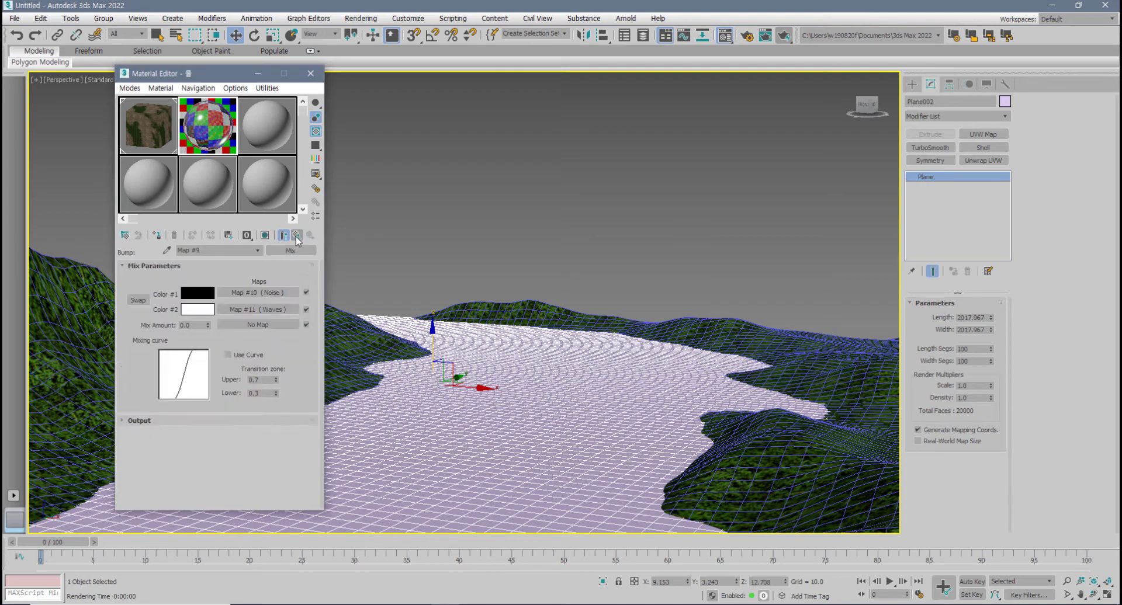
pyautogui.click(297, 236)
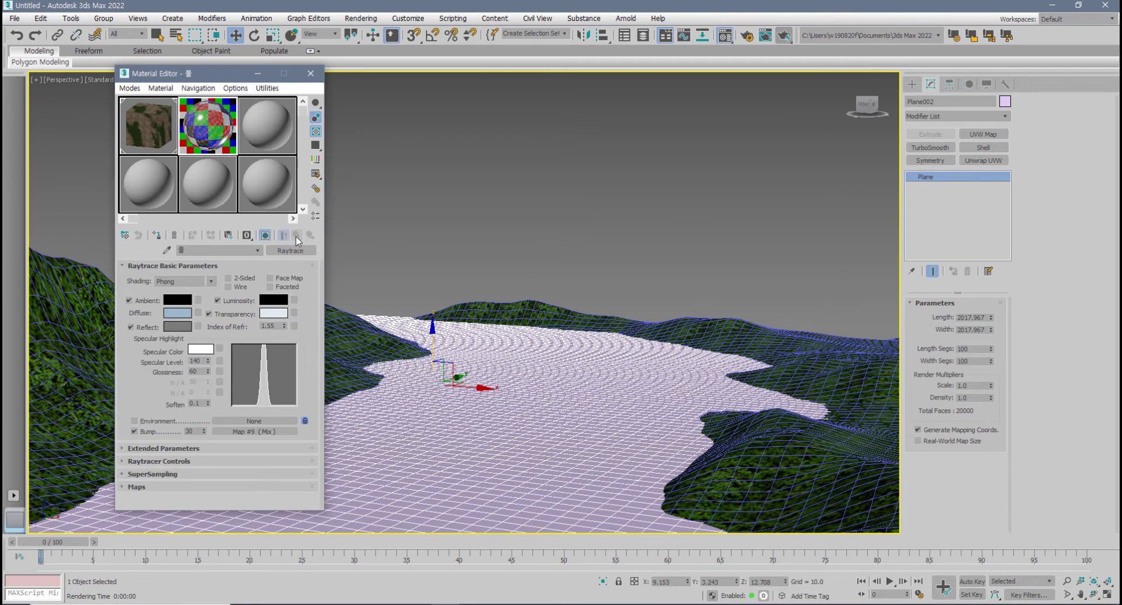
pyautogui.click(157, 234)
pyautogui.click(549, 393)
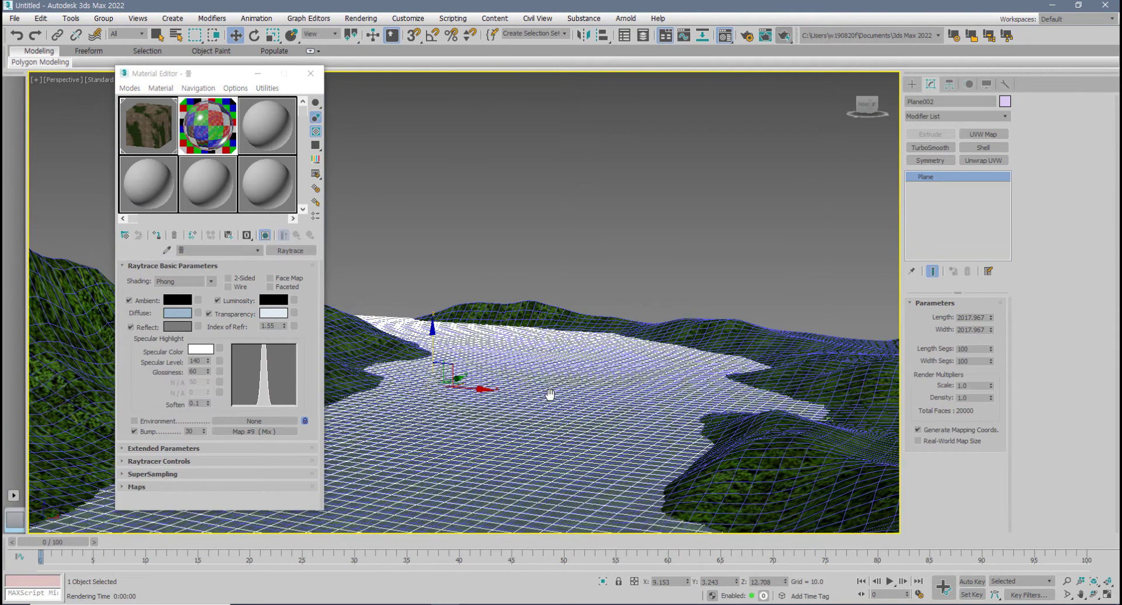
# - Render the Perspective view to check the water, then close the render window and the Material Editor
pyautogui.click(785, 37)
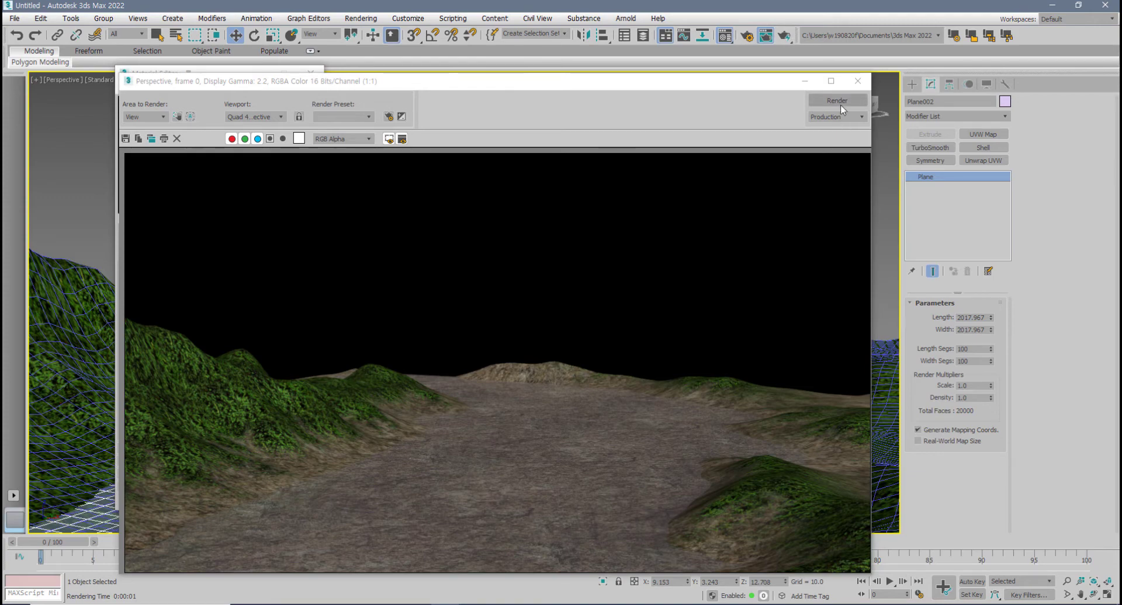
pyautogui.click(857, 80)
pyautogui.click(311, 74)
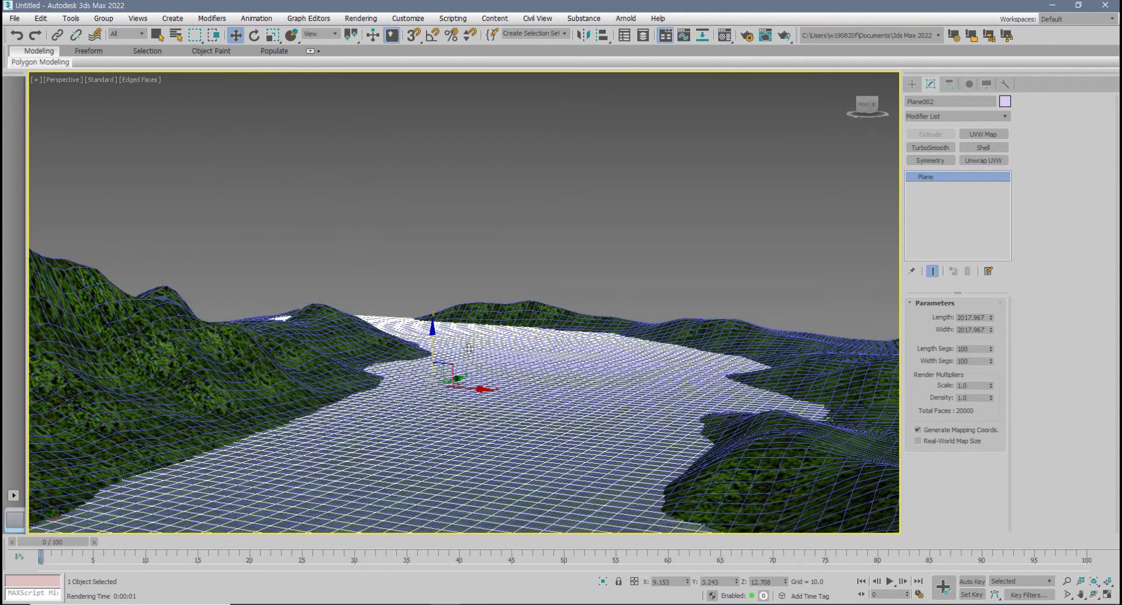
# - Create a teapot with a radius of about 77 on the lake area in the Top view
pyautogui.hotkey('alt', 'w')
pyautogui.rightClick(398, 262)
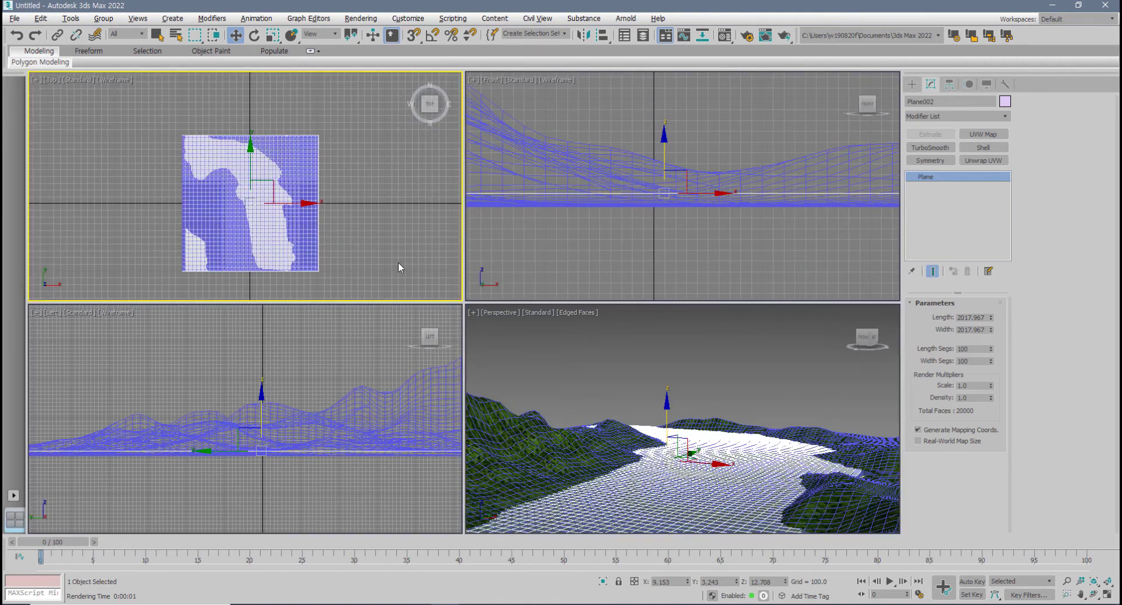
pyautogui.click(912, 84)
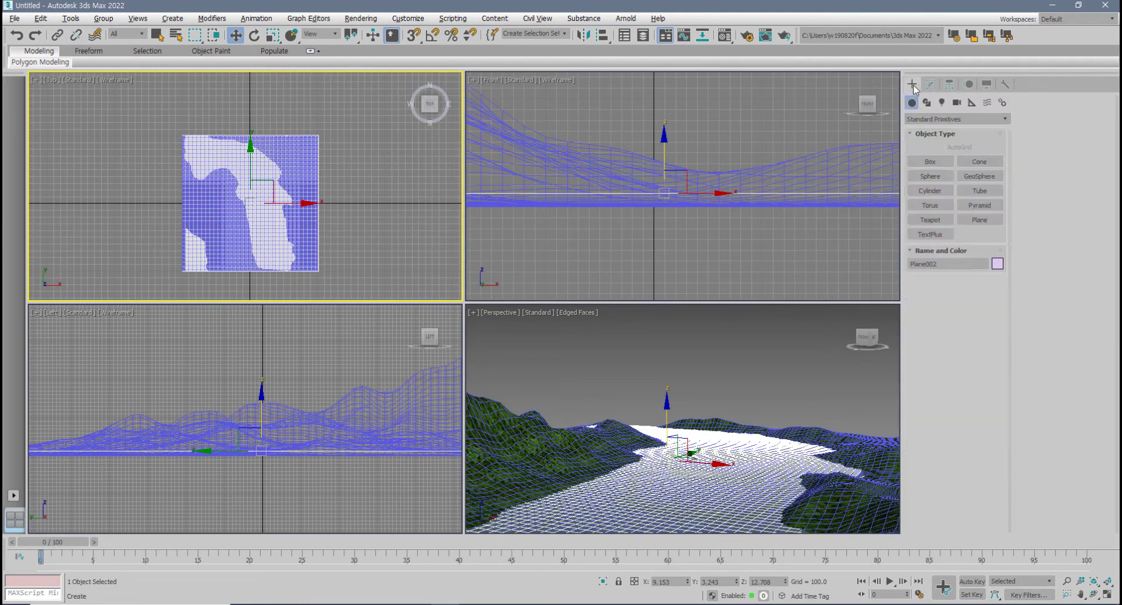
pyautogui.click(937, 219)
pyautogui.scroll(2, 262, 213)
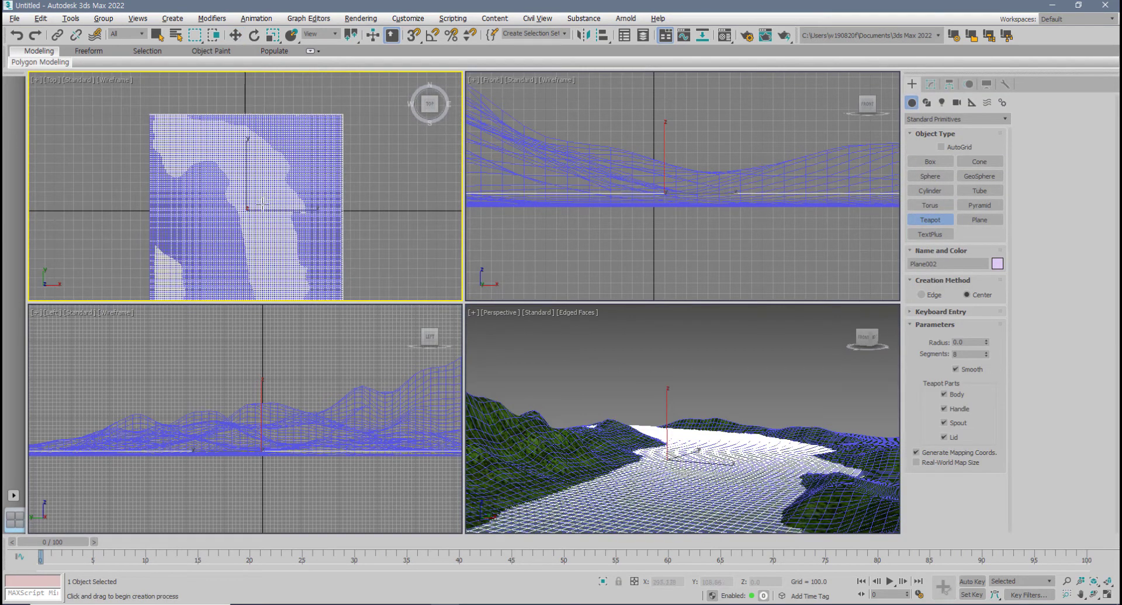
pyautogui.moveTo(263, 202); pyautogui.dragTo(274, 201)
pyautogui.rightClick(624, 225)
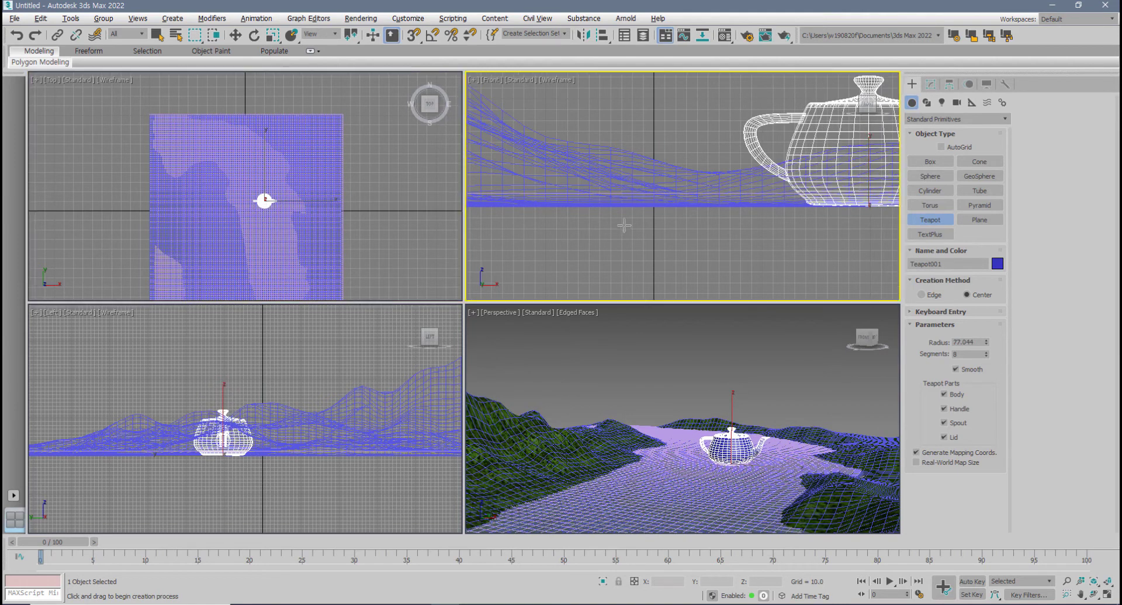
# - Reduce the teapot's radius to about 54 and move it along X in the Front view to about X 80
pyautogui.moveTo(624, 226); pyautogui.dragTo(554, 243, button='middle')
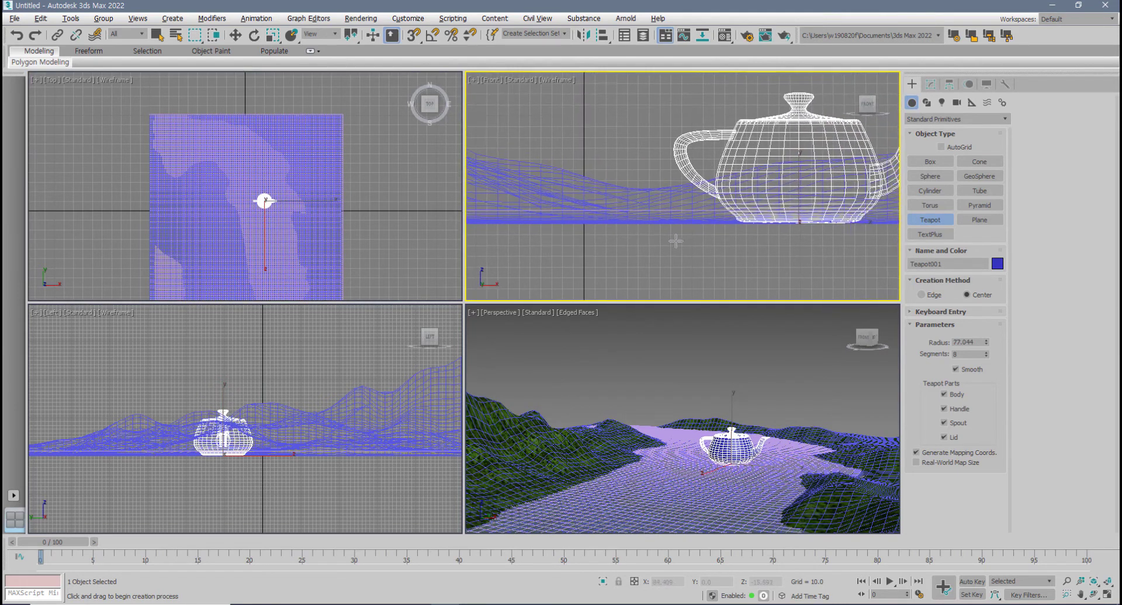
pyautogui.click(932, 86)
pyautogui.moveTo(987, 323); pyautogui.dragTo(986, 345)
pyautogui.moveTo(818, 205); pyautogui.dragTo(690, 204)
# - Clone the teapot twice as copies in the Top view, spreading them along the lake
pyautogui.rightClick(248, 228)
pyautogui.scroll(2, 262, 295)
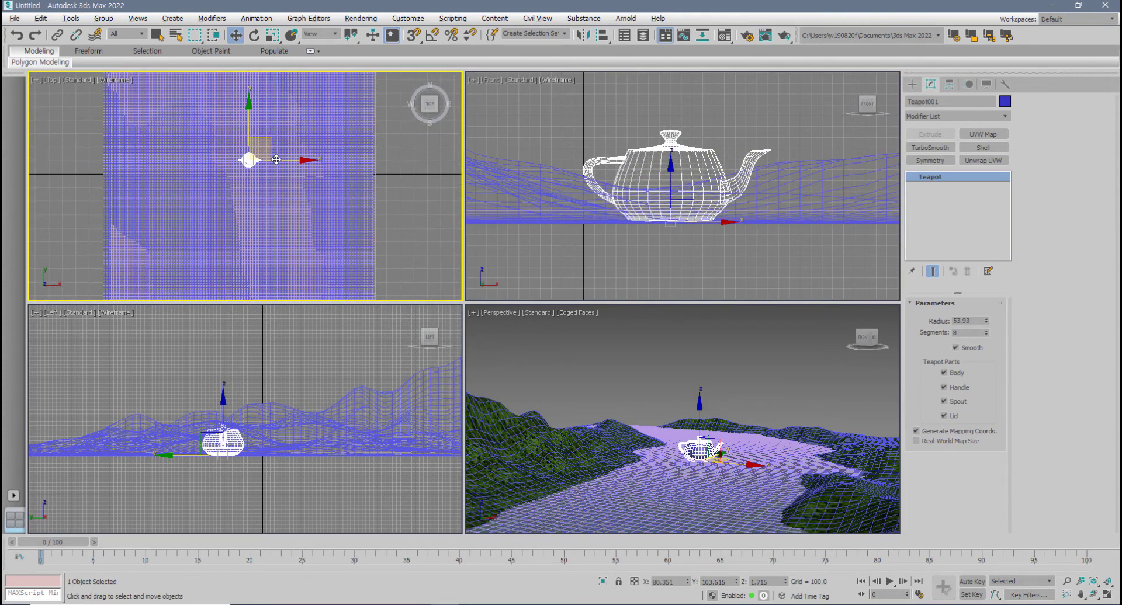
pyautogui.keyDown('shift'); pyautogui.moveTo(250, 159); pyautogui.dragTo(276, 186); pyautogui.keyUp('shift')
pyautogui.click(562, 356)
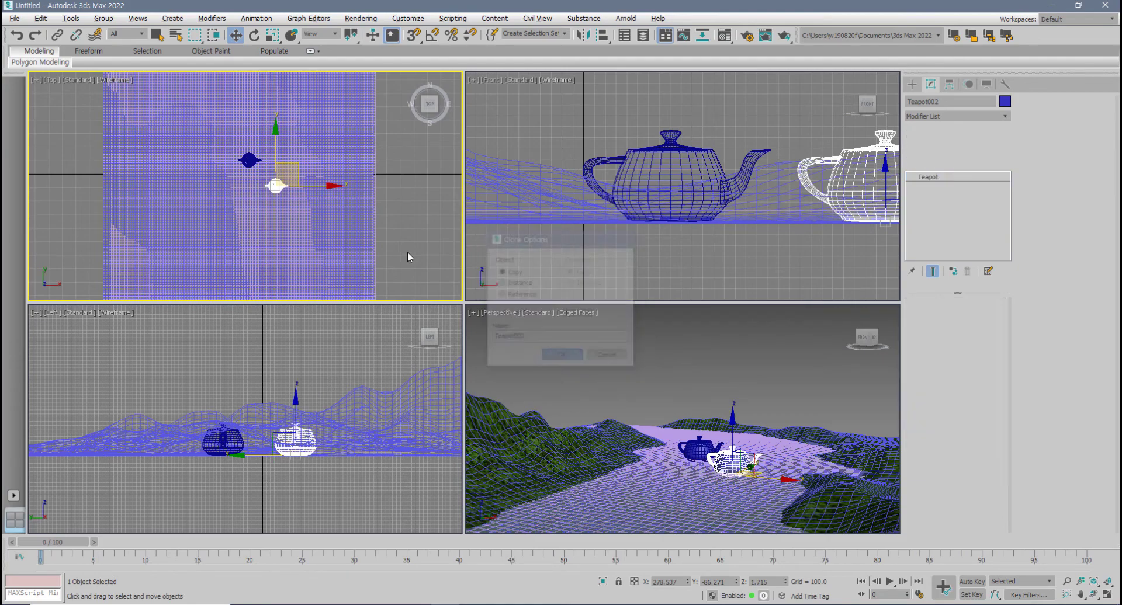
pyautogui.moveTo(408, 251); pyautogui.dragTo(403, 259, button='middle')
pyautogui.keyDown('shift'); pyautogui.moveTo(285, 187); pyautogui.dragTo(272, 227); pyautogui.keyUp('shift')
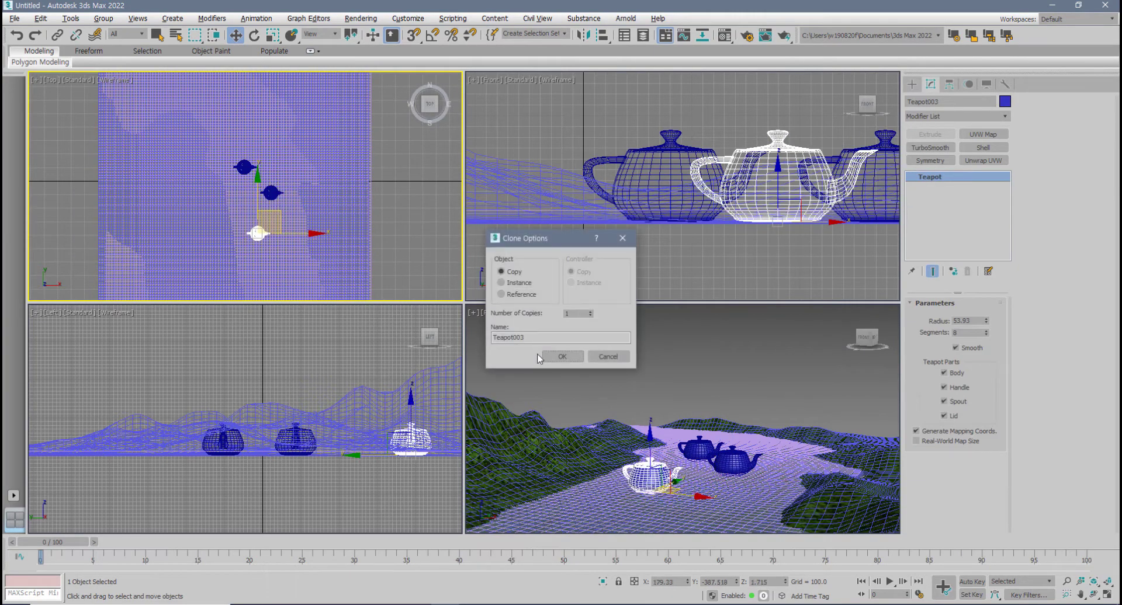
pyautogui.click(562, 356)
# - Lower the three teapots in the Perspective view so they sit partly submerged, the two rear ones at about Z -20 and -25
pyautogui.hotkey('alt', 'w')
pyautogui.moveTo(597, 401)
pyautogui.mouseDown(button='middle')
pyautogui.moveTo(586, 409)
pyautogui.moveTo(578, 390)
pyautogui.mouseUp(button='middle')
pyautogui.moveTo(478, 379); pyautogui.dragTo(516, 359, button='middle')
pyautogui.scroll(3, 518, 392)
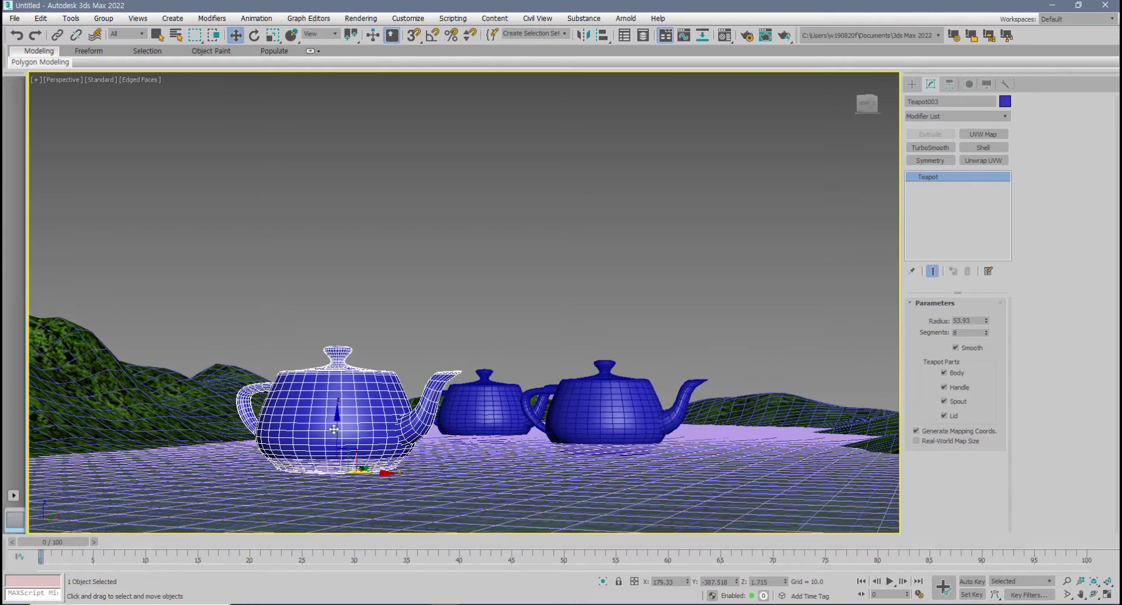
pyautogui.moveTo(340, 424); pyautogui.dragTo(341, 453)
pyautogui.moveTo(589, 406); pyautogui.dragTo(589, 435)
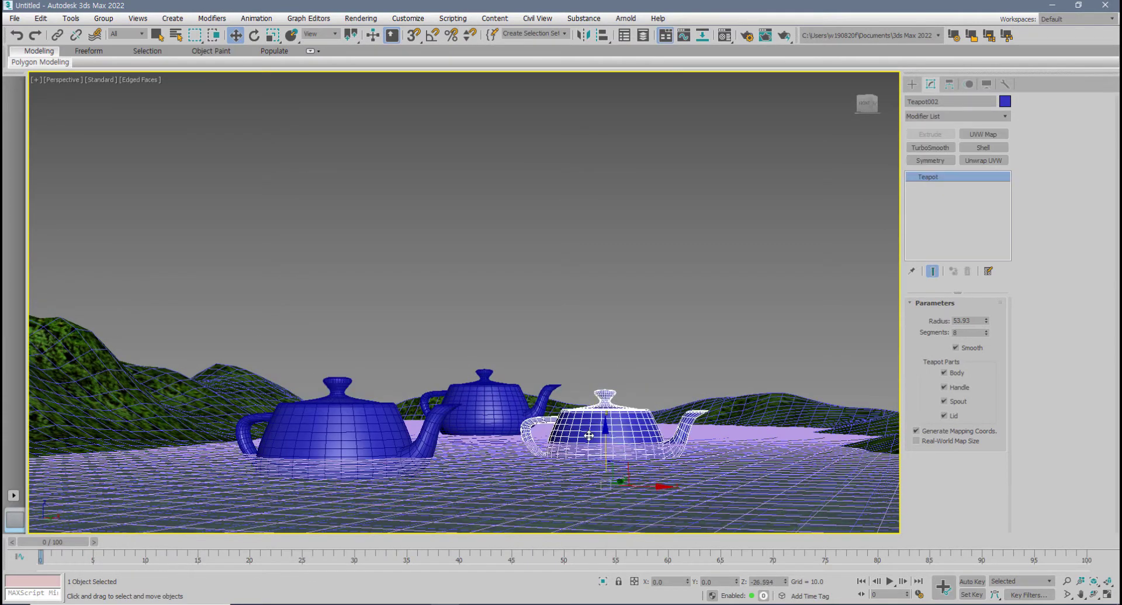
pyautogui.moveTo(495, 396); pyautogui.dragTo(495, 414)
# - Render the Perspective view to check the teapots' reflections in the water, then close the render window
pyautogui.keyDown('alt'); pyautogui.moveTo(543, 400); pyautogui.dragTo(596, 377, button='middle'); pyautogui.keyUp('alt')
pyautogui.click(784, 36)
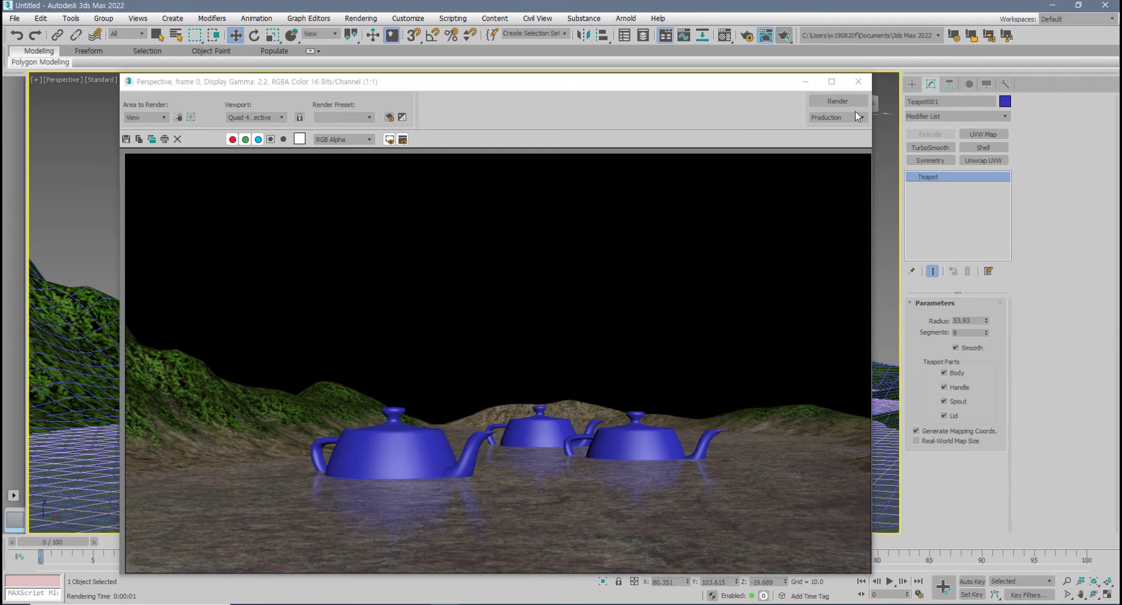
pyautogui.click(859, 83)
# - Delete the three test teapots from the lake
pyautogui.click(635, 405)
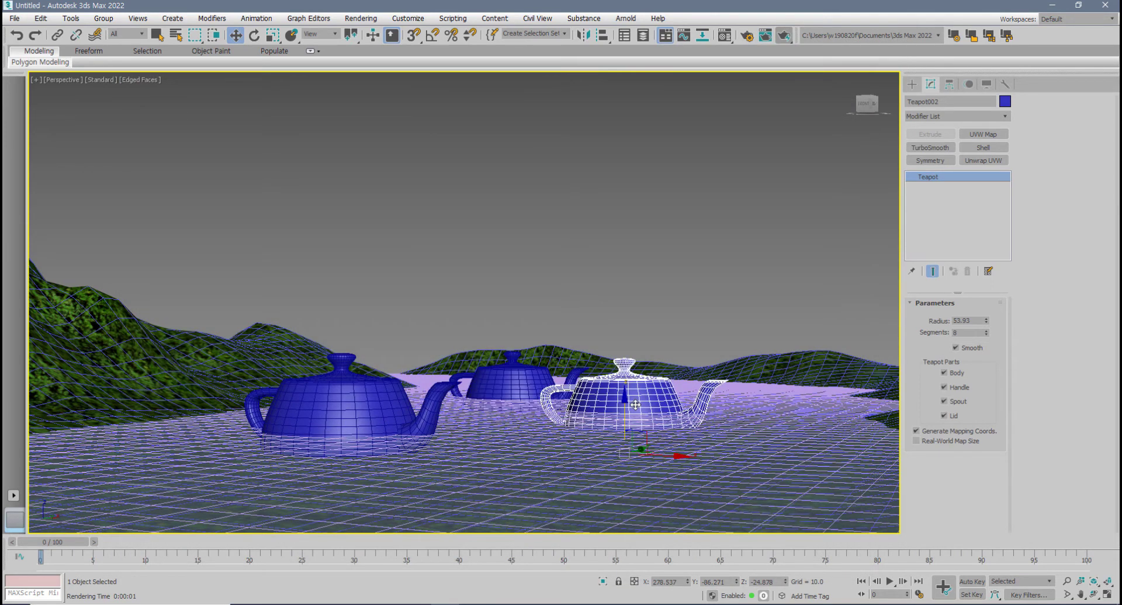
pyautogui.press('Delete')
pyautogui.click(511, 383)
pyautogui.press('Delete')
pyautogui.click(370, 398)
pyautogui.press('Delete')
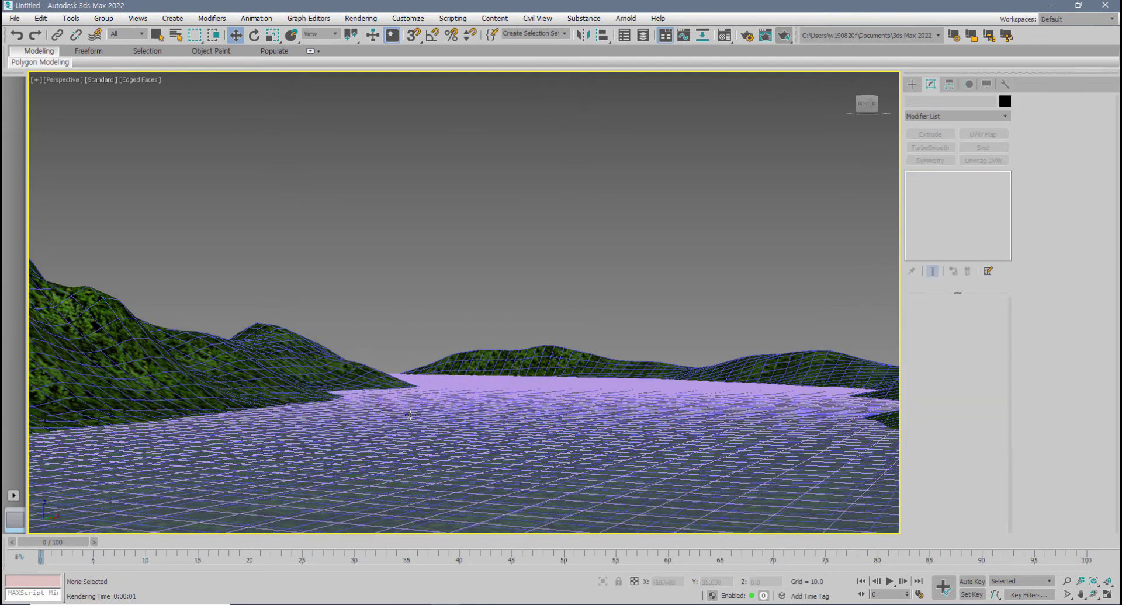
# - Frame the whole terrain in the Front view and bring up the Standard light types for creation
pyautogui.moveTo(409, 415); pyautogui.dragTo(435, 421, button='middle')
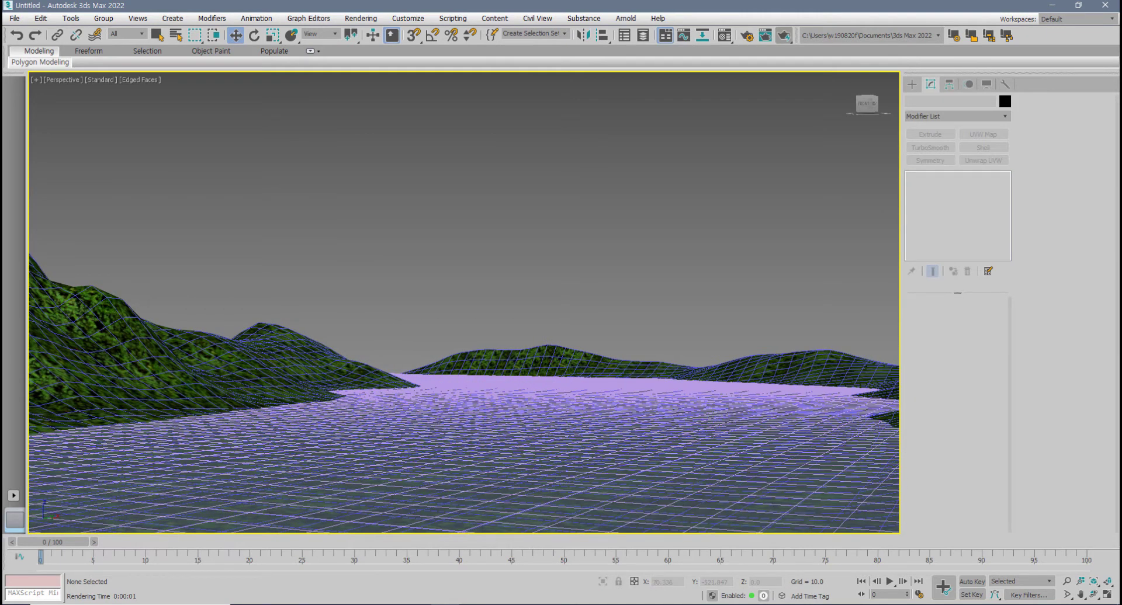
pyautogui.hotkey('alt', 'w')
pyautogui.moveTo(520, 184); pyautogui.dragTo(556, 194, button='middle')
pyautogui.scroll(-4, 288, 235)
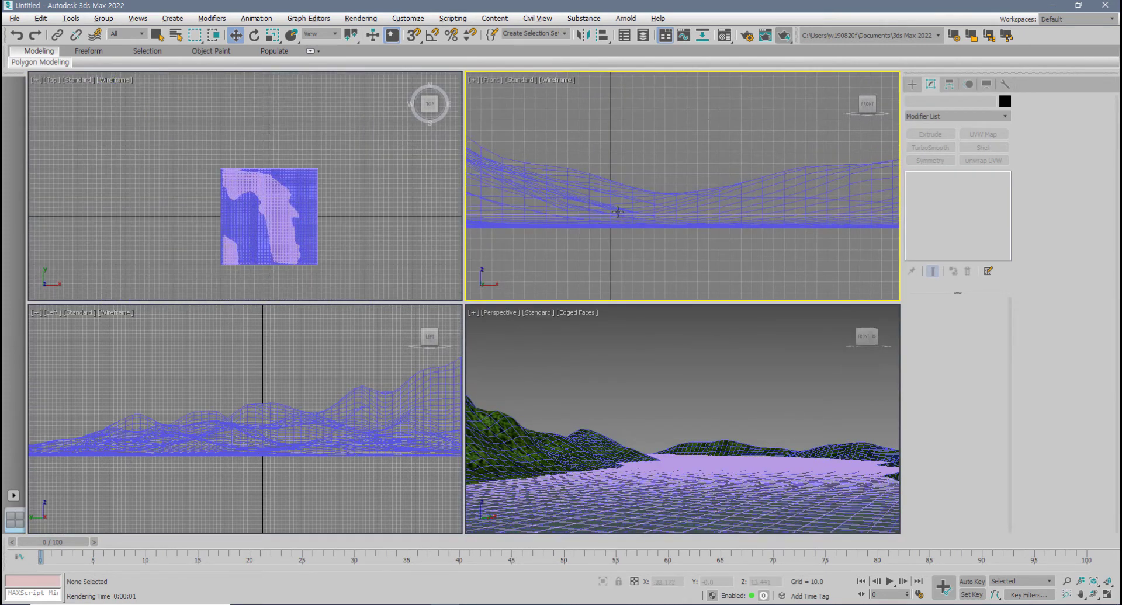
pyautogui.moveTo(607, 231); pyautogui.dragTo(613, 237, button='middle')
pyautogui.scroll(-4, 669, 194)
pyautogui.scroll(-4, 689, 221)
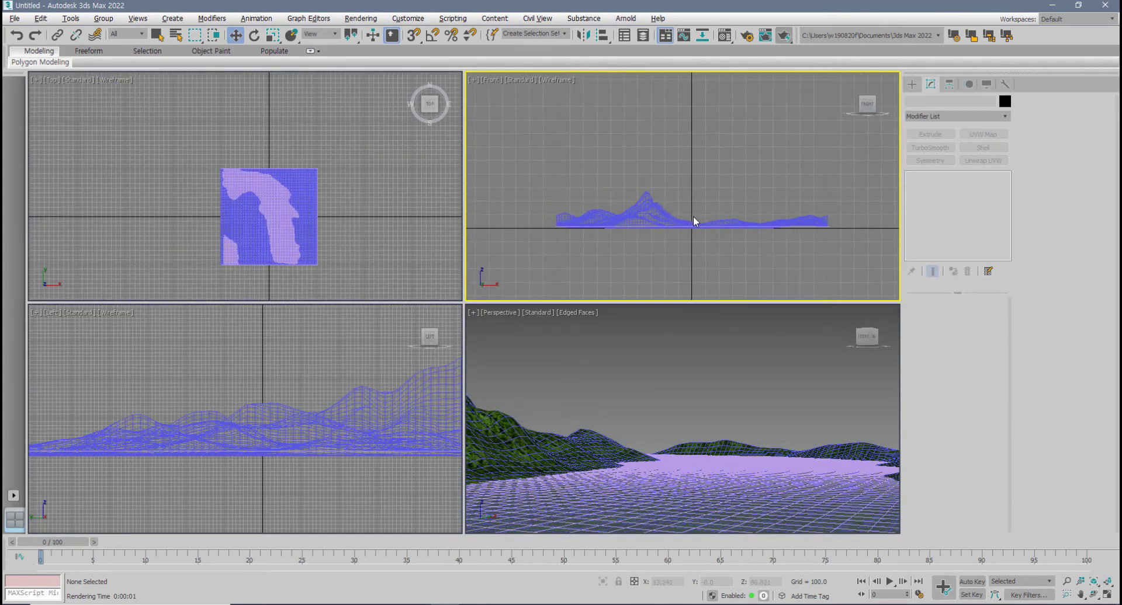
pyautogui.click(912, 83)
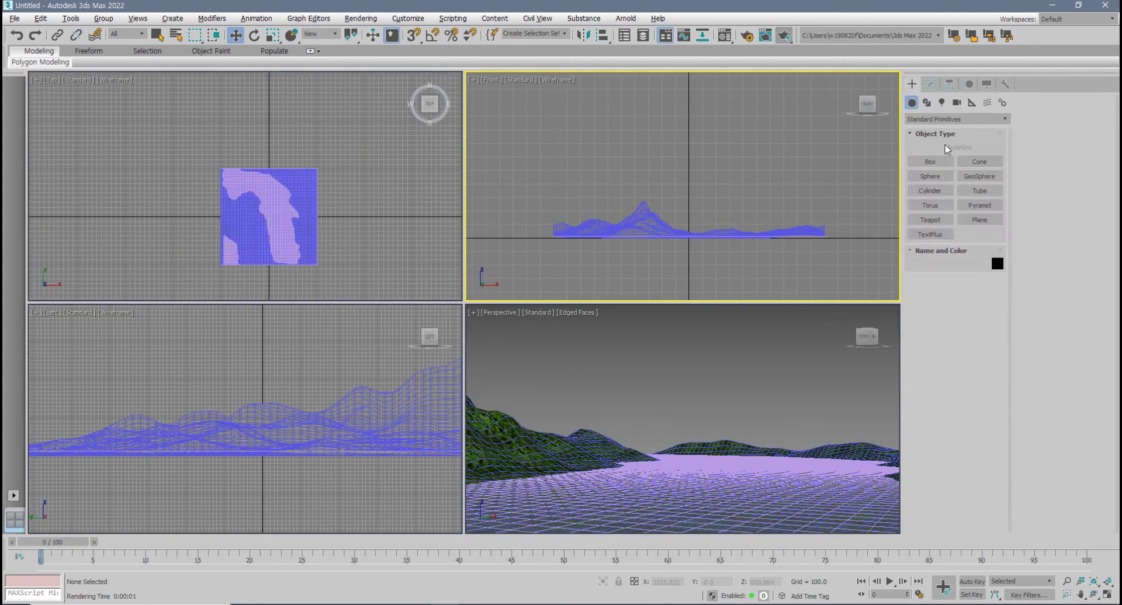
pyautogui.click(943, 103)
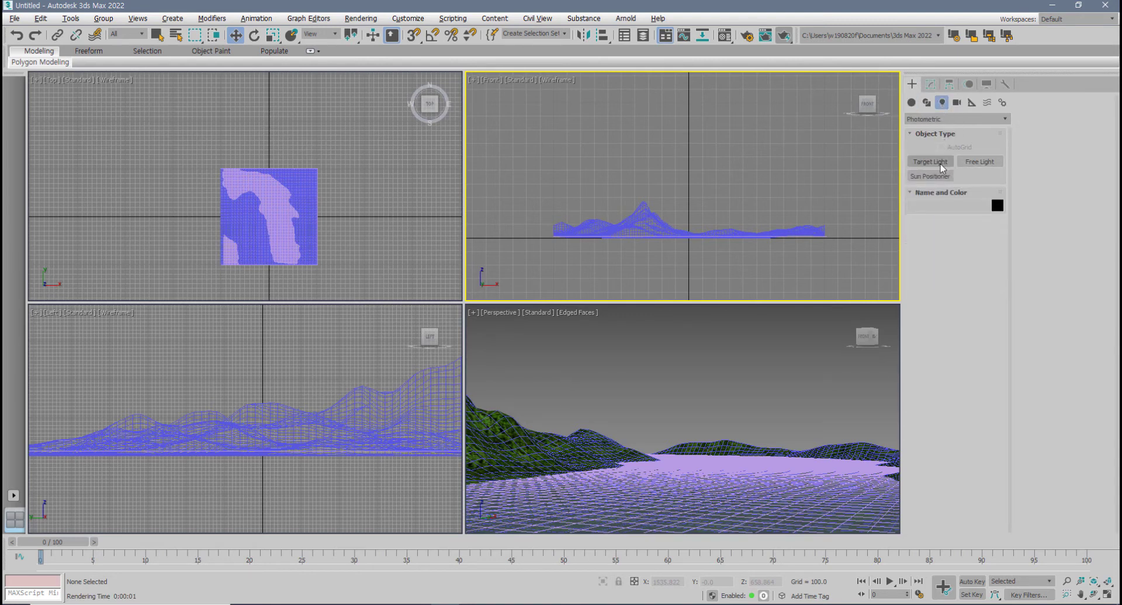
pyautogui.click(958, 119)
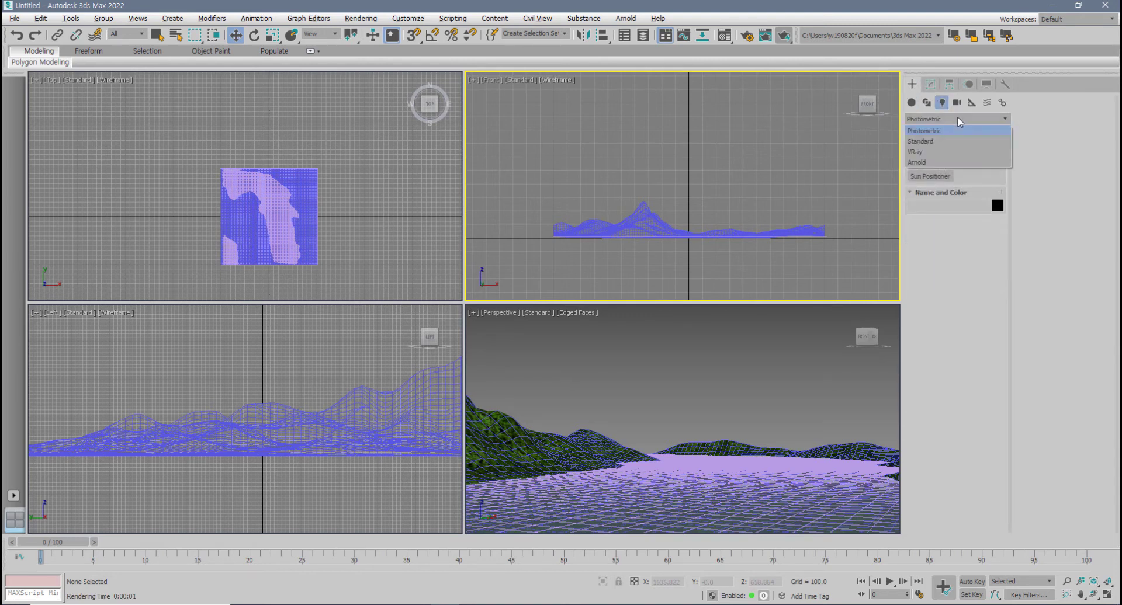
pyautogui.click(932, 132)
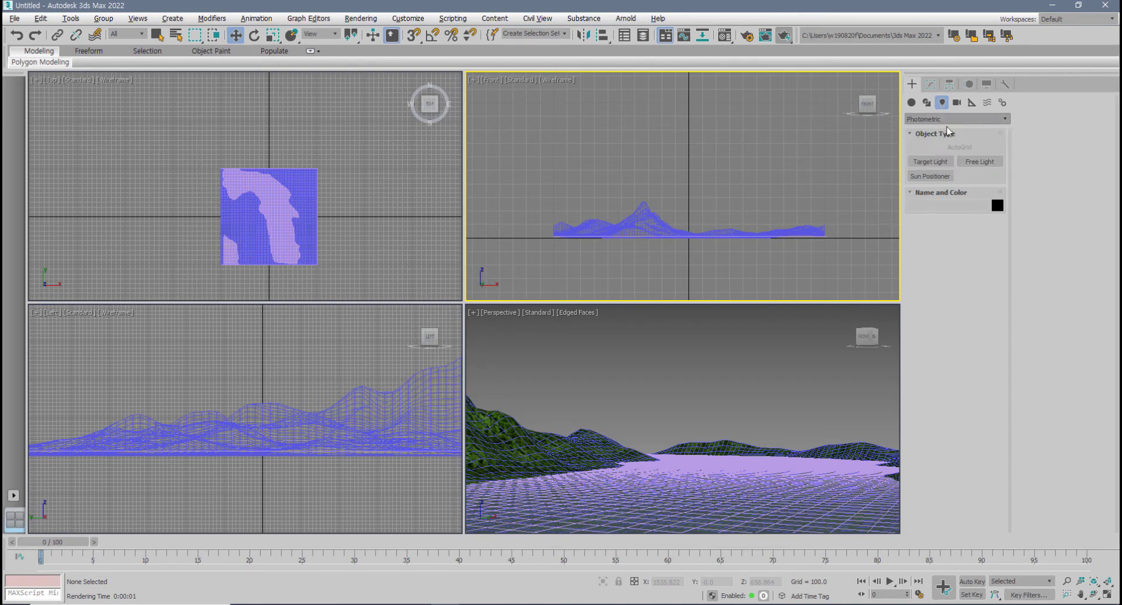
pyautogui.click(971, 120)
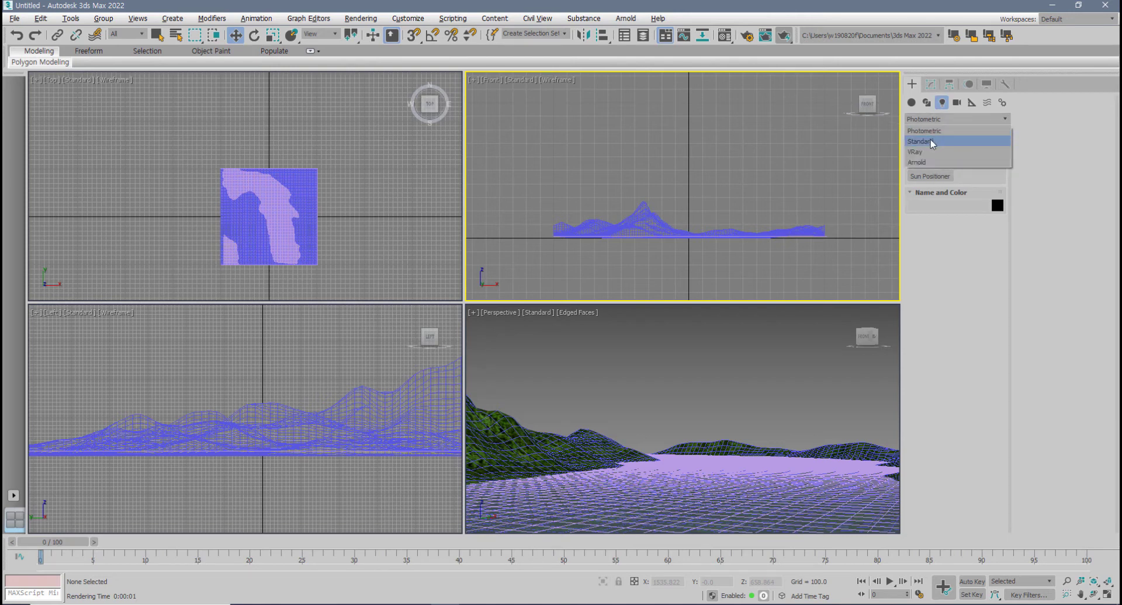
pyautogui.click(930, 141)
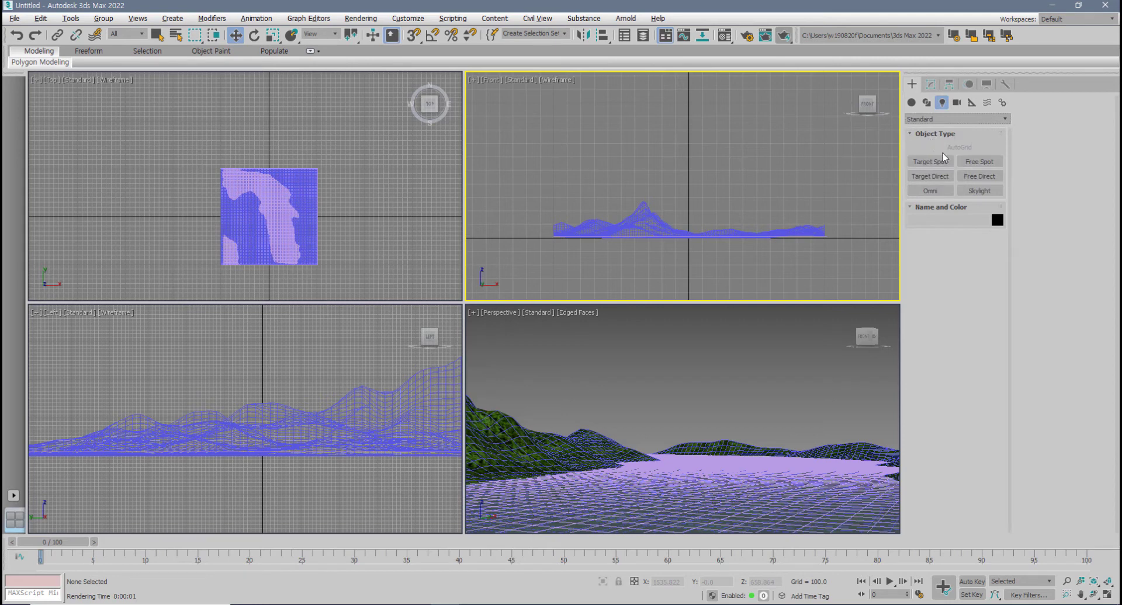
# - Create a Target Direct light in the Front view, aimed from high beside the mountain down to the terrain's centre, with a target distance of about 1983
pyautogui.click(932, 180)
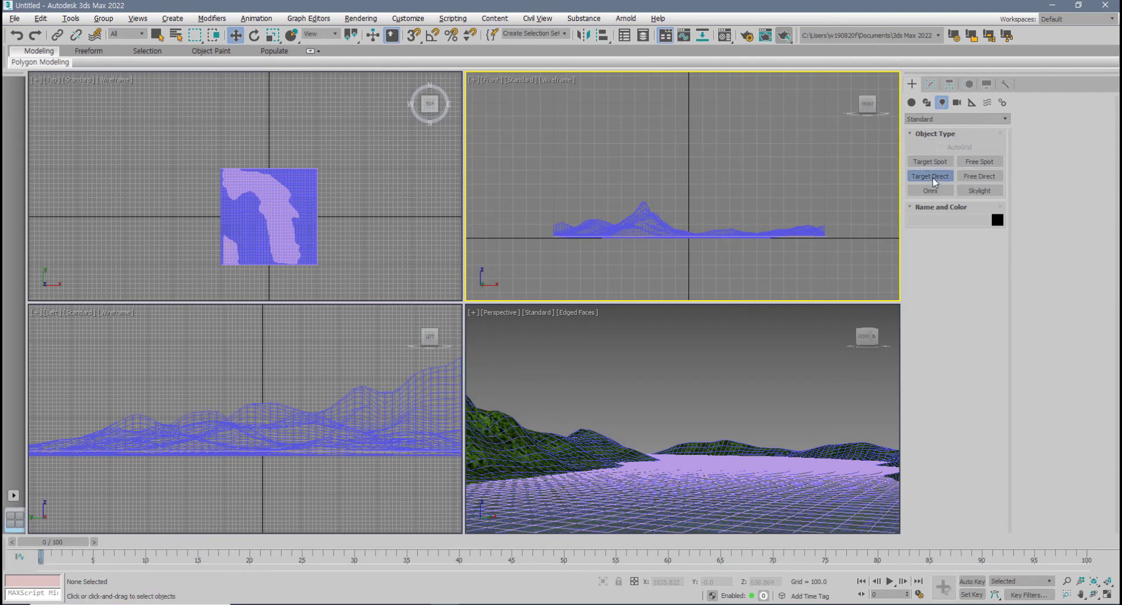
pyautogui.scroll(-3, 631, 211)
pyautogui.moveTo(625, 217); pyautogui.dragTo(623, 223, button='middle')
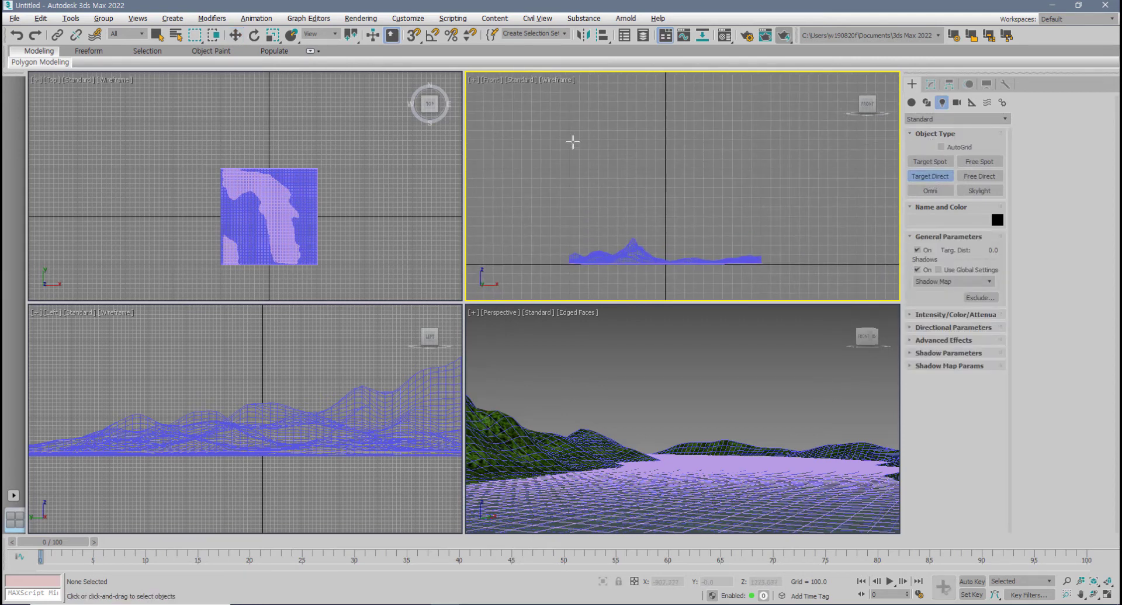
pyautogui.moveTo(551, 111); pyautogui.dragTo(663, 267)
# - Set the directional light's shadow type to Ray Traced Shadows, with the whole terrain and light framed in the Perspective view
pyautogui.rightClick(607, 412)
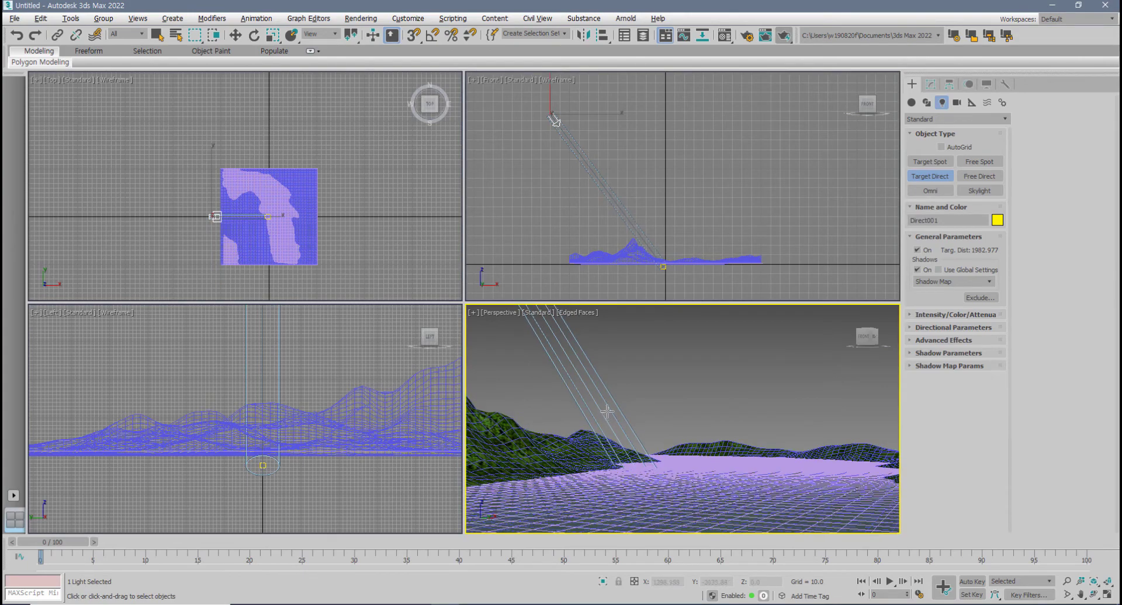
pyautogui.hotkey('alt', 'w')
pyautogui.scroll(-8, 463, 330)
pyautogui.keyDown('alt'); pyautogui.moveTo(462, 330); pyautogui.dragTo(464, 374, button='middle'); pyautogui.keyUp('alt')
pyautogui.scroll(6, 439, 342)
pyautogui.scroll(4, 444, 327)
pyautogui.scroll(-4, 462, 330)
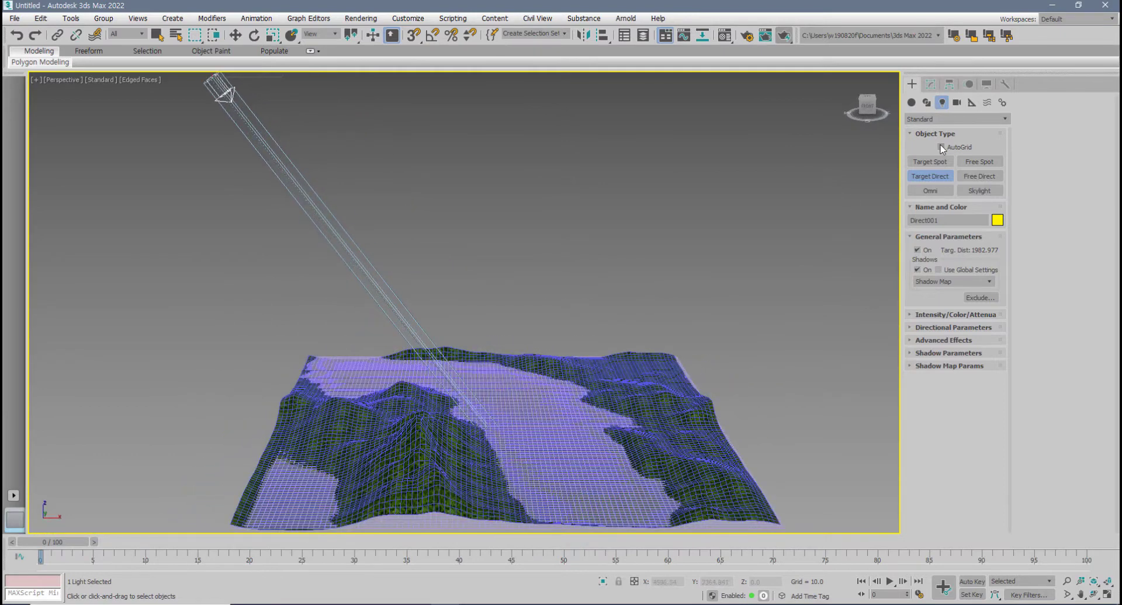
pyautogui.click(934, 88)
pyautogui.moveTo(713, 318); pyautogui.dragTo(729, 318, button='middle')
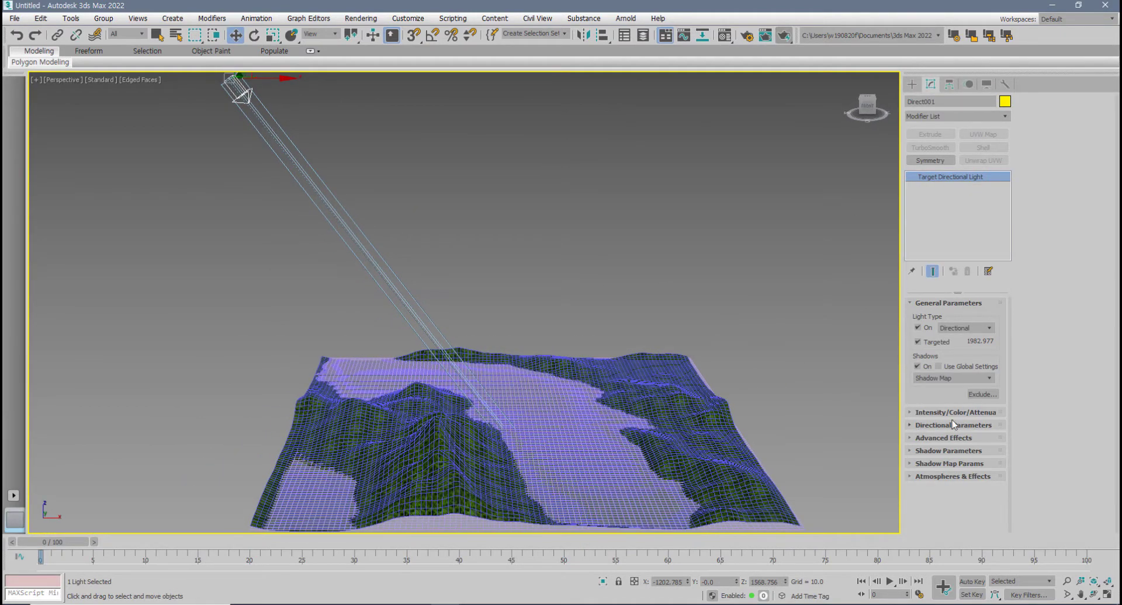
pyautogui.click(945, 380)
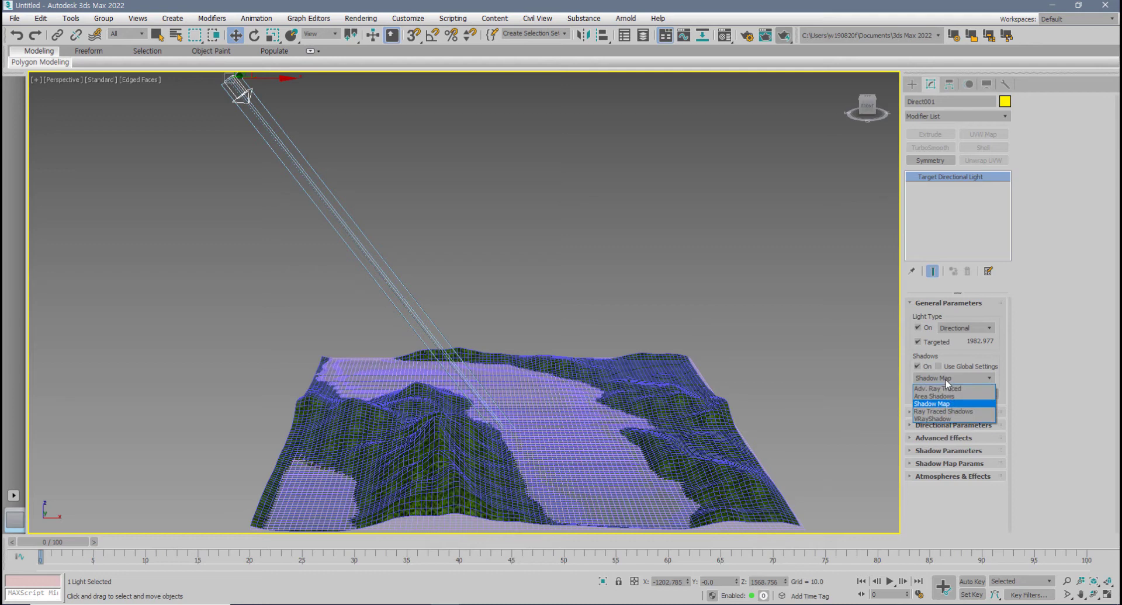
pyautogui.click(951, 412)
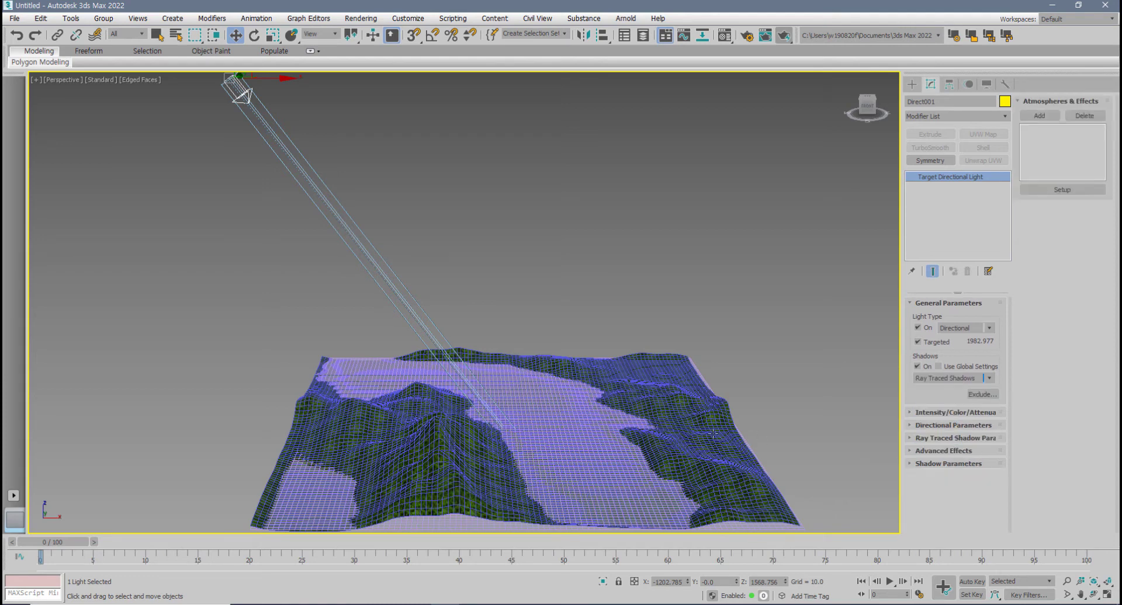
pyautogui.click(973, 376)
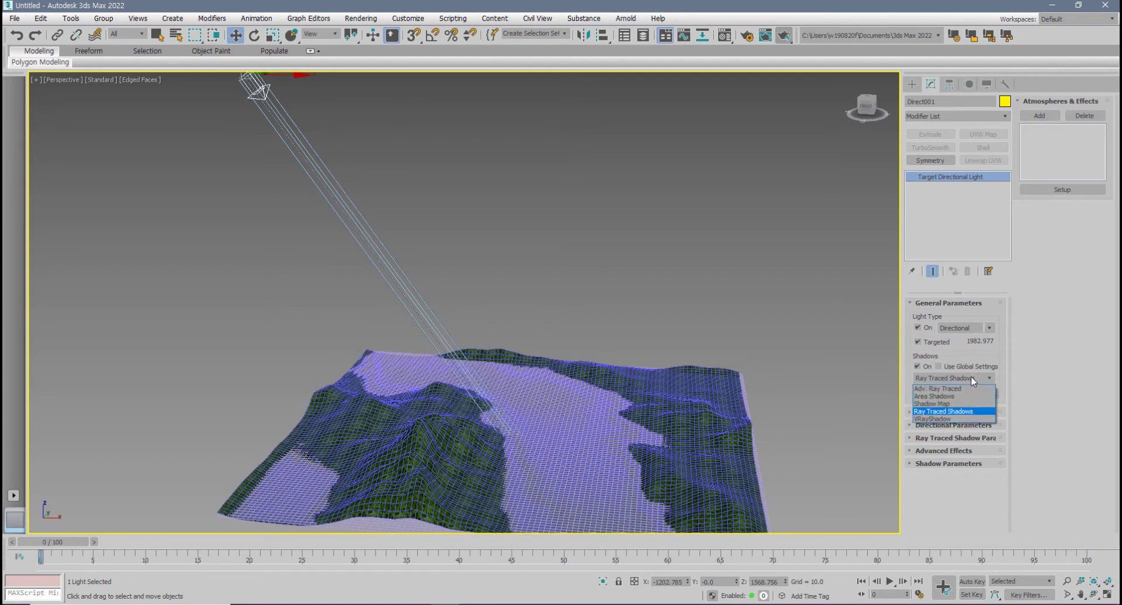
pyautogui.click(953, 412)
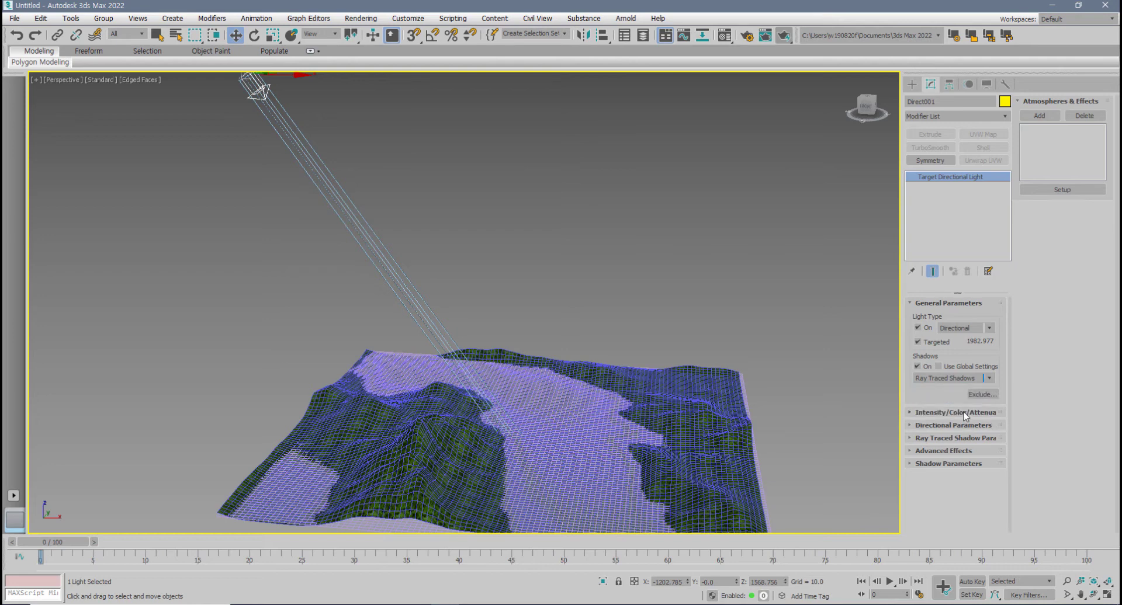
# - Try enlarging the directional light's Hotspot/Beam and Falloff/Field in its directional parameters, and undo the change
pyautogui.click(942, 412)
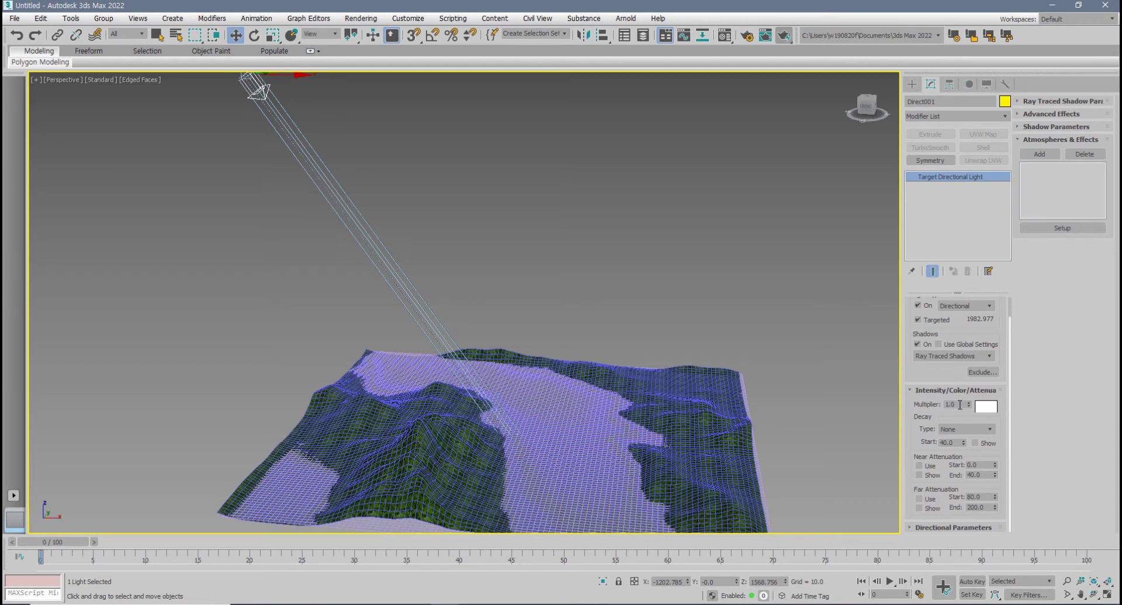
pyautogui.moveTo(960, 405); pyautogui.dragTo(927, 407)
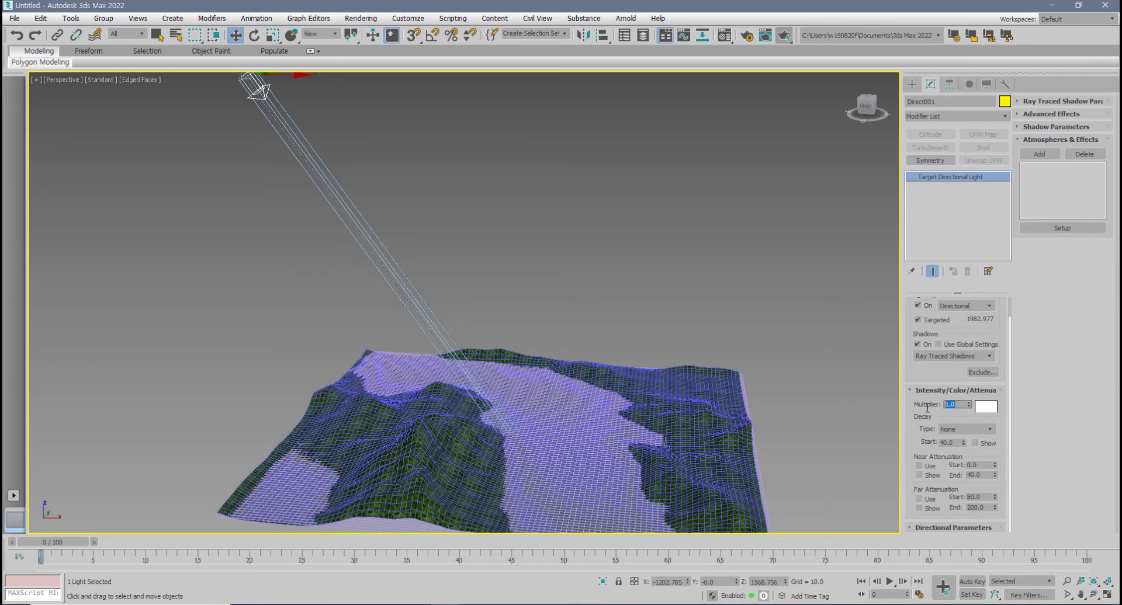
pyautogui.click(935, 528)
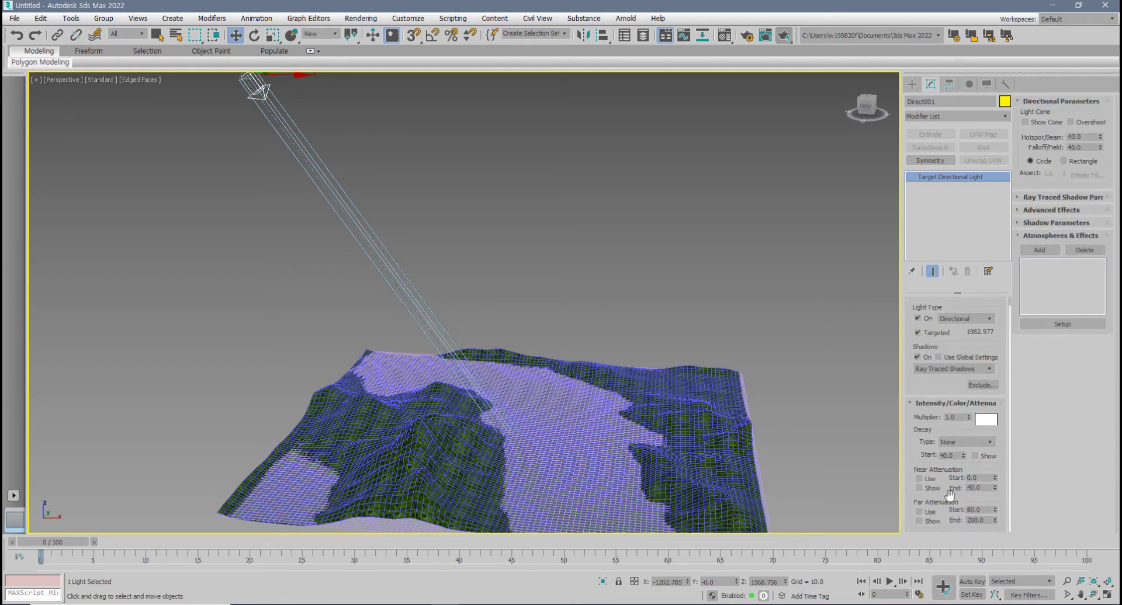
pyautogui.doubleClick(1082, 137)
pyautogui.moveTo(1101, 141); pyautogui.dragTo(167, 467)
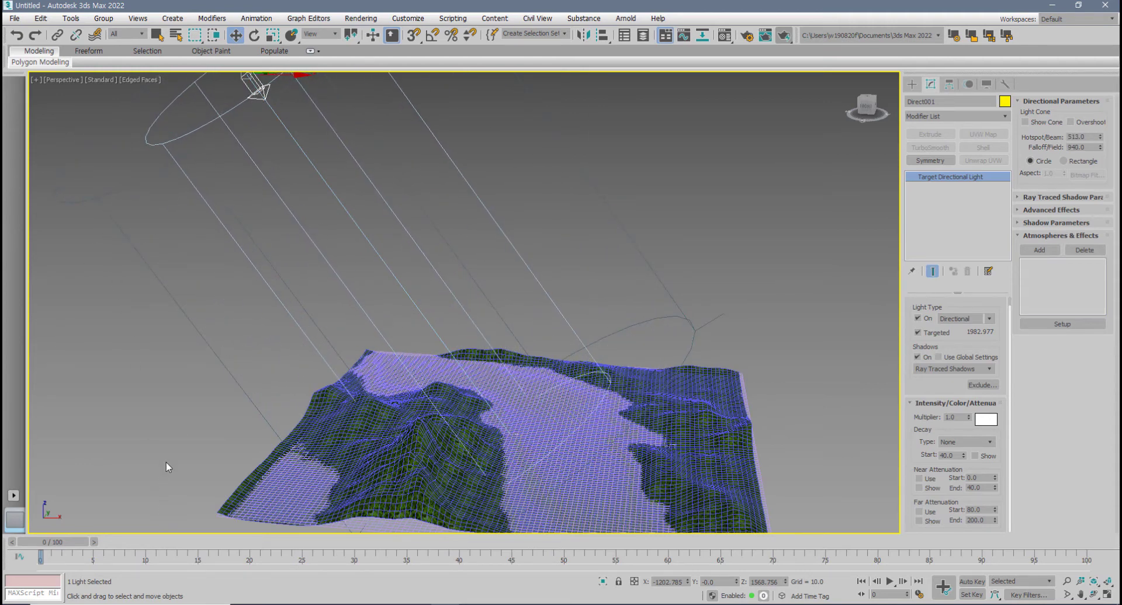
pyautogui.hotkey('ctrl', 'z')
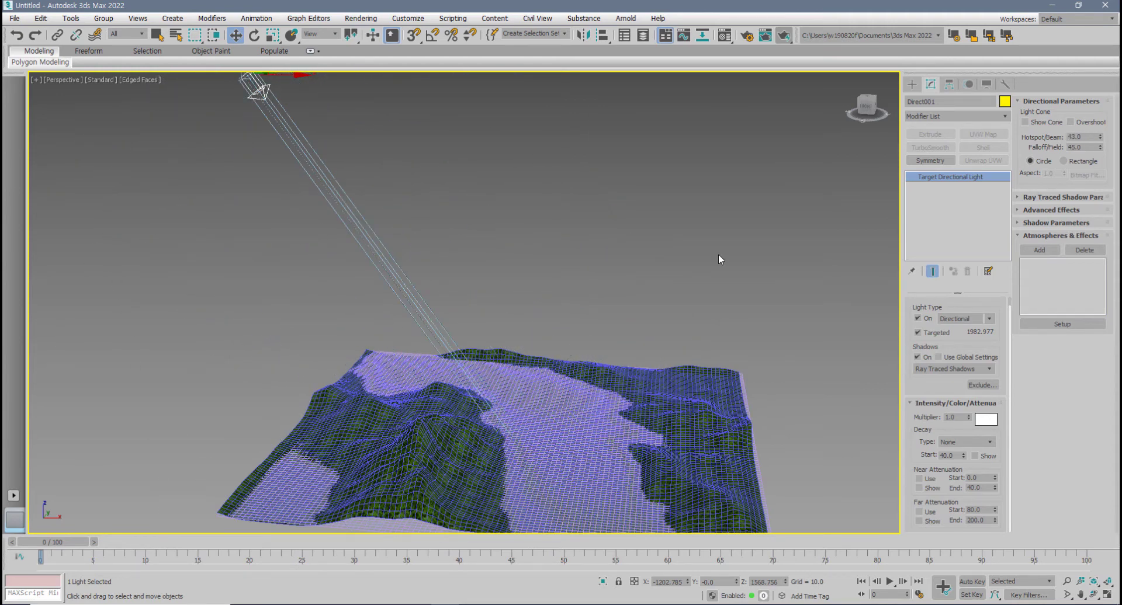
# - Toggle the light's Overshoot on and off again, then render the Perspective view without it and close the render window
pyautogui.click(1071, 121)
pyautogui.scroll(-3, 666, 272)
pyautogui.keyDown('alt'); pyautogui.moveTo(654, 269); pyautogui.dragTo(626, 291, button='middle'); pyautogui.keyUp('alt')
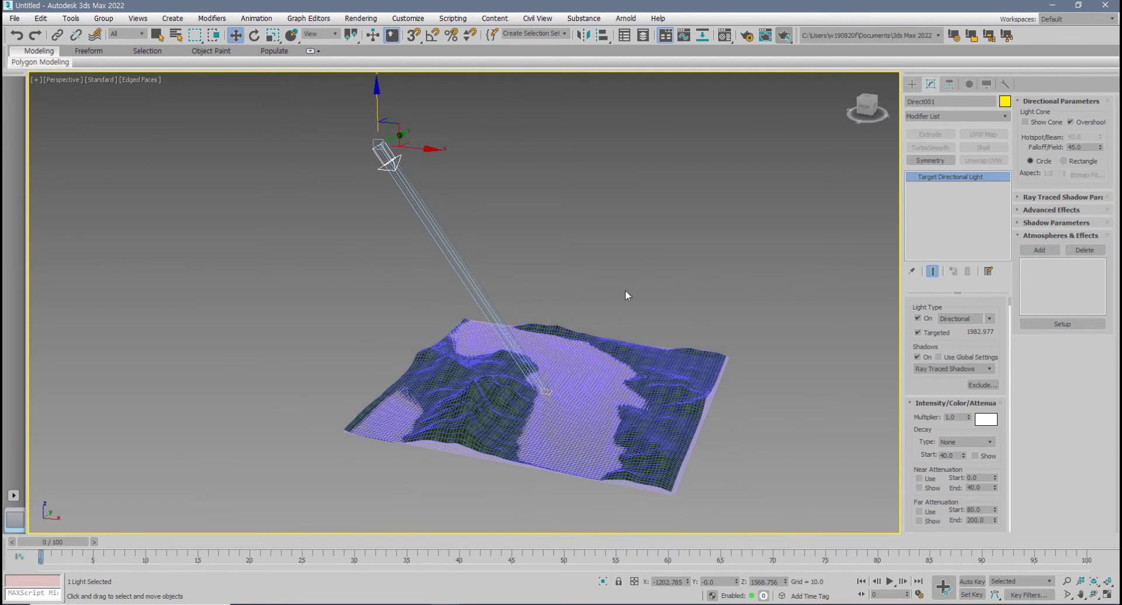
pyautogui.click(1070, 122)
pyautogui.keyDown('alt'); pyautogui.moveTo(759, 270); pyautogui.dragTo(692, 297, button='middle'); pyautogui.keyUp('alt')
pyautogui.scroll(3, 653, 327)
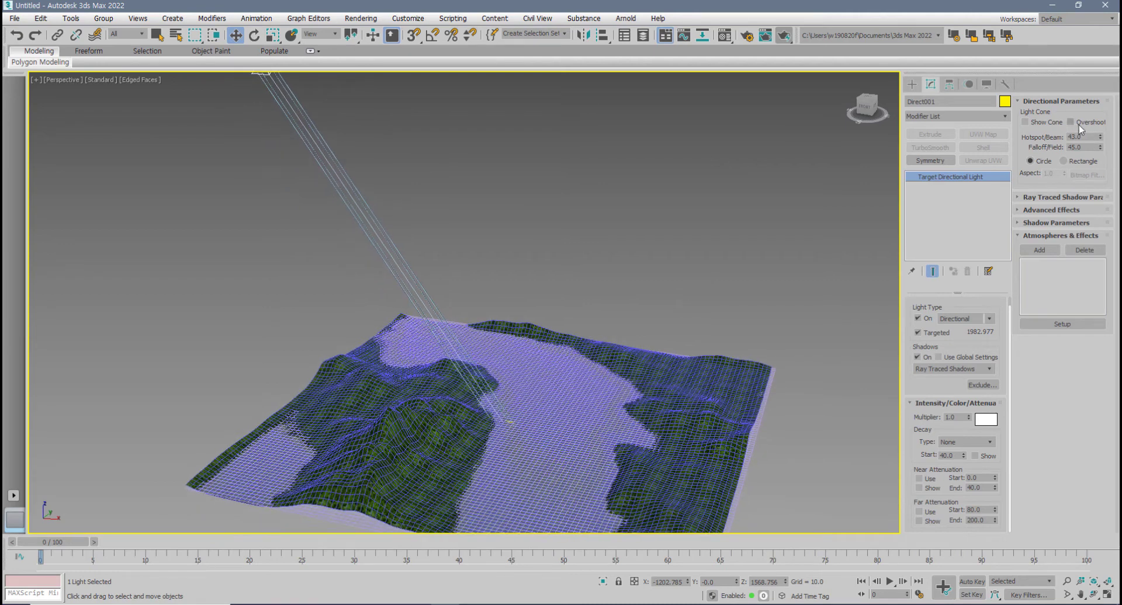
pyautogui.click(784, 35)
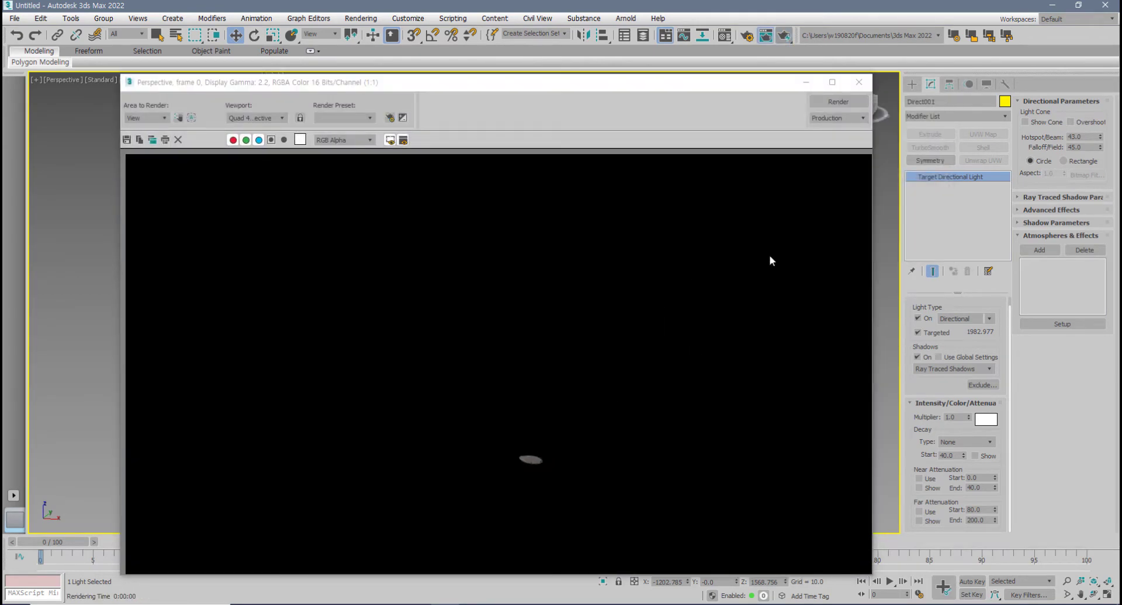
pyautogui.click(859, 82)
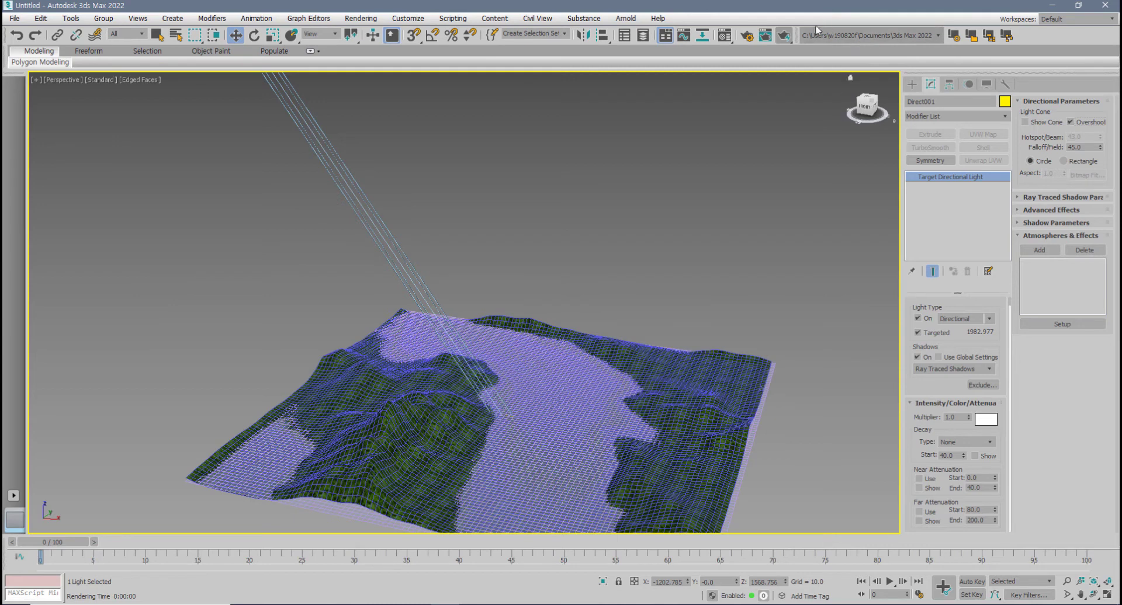
# - Render the Perspective view with the light's Overshoot on to check the terrain lighting, then close the render window
pyautogui.click(785, 37)
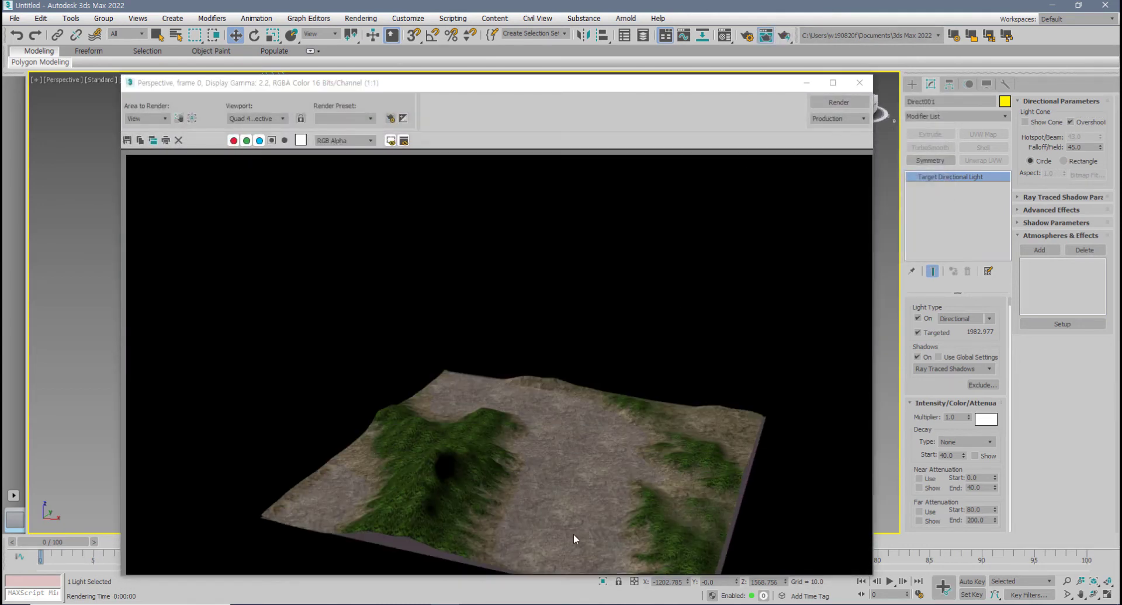
pyautogui.click(860, 80)
pyautogui.keyDown('alt'); pyautogui.moveTo(700, 222); pyautogui.dragTo(657, 271, button='middle'); pyautogui.keyUp('alt')
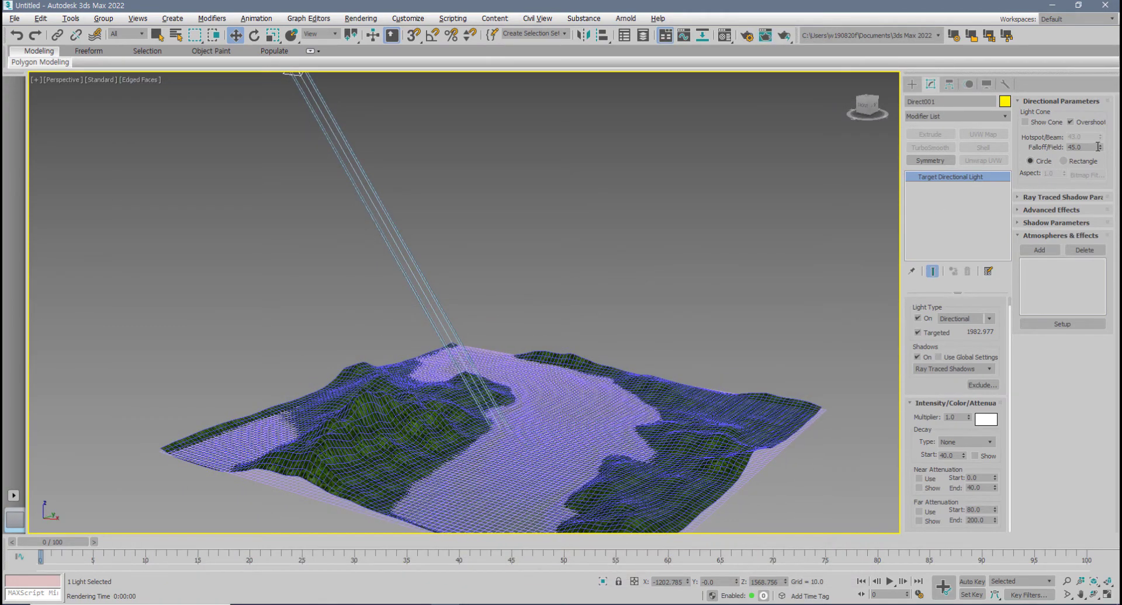
# - Turn off Overshoot, enlarge the light's Hotspot/Beam to 1163, render the Perspective view to compare the shadows, and close the render window
pyautogui.click(1078, 124)
pyautogui.moveTo(1101, 140); pyautogui.dragTo(65, 380)
pyautogui.keyDown('alt'); pyautogui.moveTo(539, 377); pyautogui.dragTo(513, 411, button='middle'); pyautogui.keyUp('alt')
pyautogui.moveTo(1101, 136); pyautogui.dragTo(1102, 114)
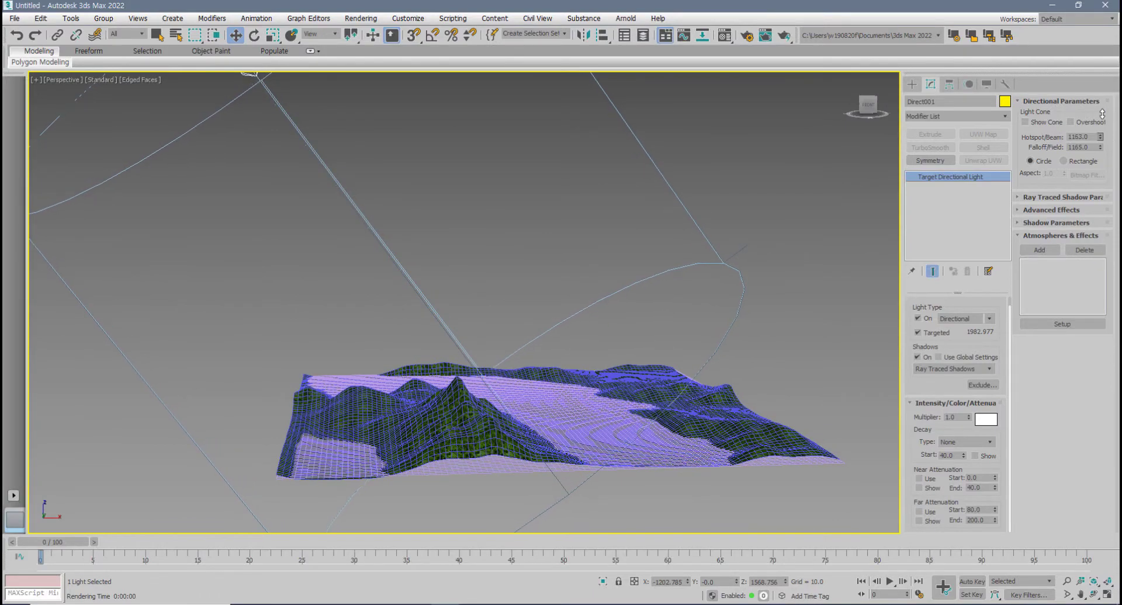
pyautogui.keyDown('alt'); pyautogui.moveTo(643, 343); pyautogui.dragTo(600, 355, button='middle'); pyautogui.keyUp('alt')
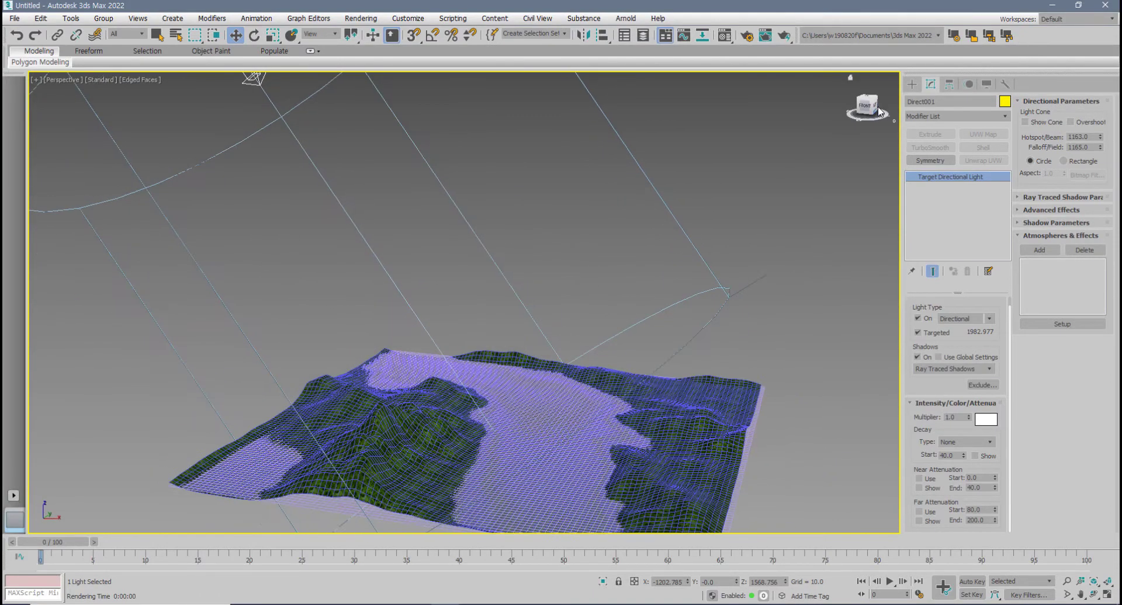
pyautogui.click(785, 37)
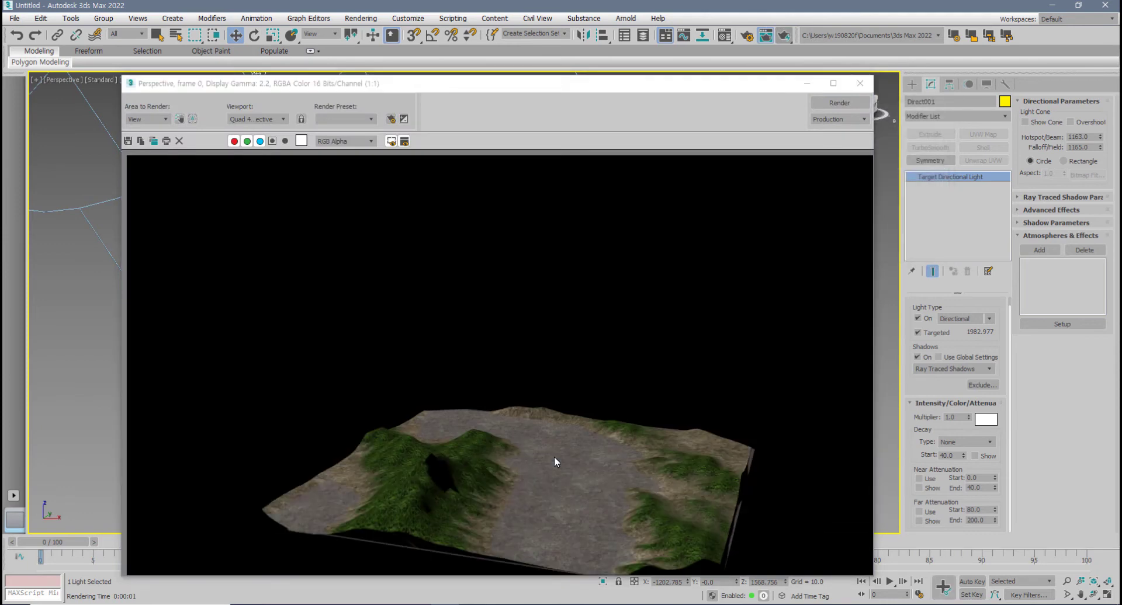
pyautogui.click(860, 84)
# - Undo the light's hotspot enlargement and turn Overshoot on with the Falloff/Field at 45
pyautogui.hotkey('ctrl', 'z')
pyautogui.hotkey('ctrl', 'z')
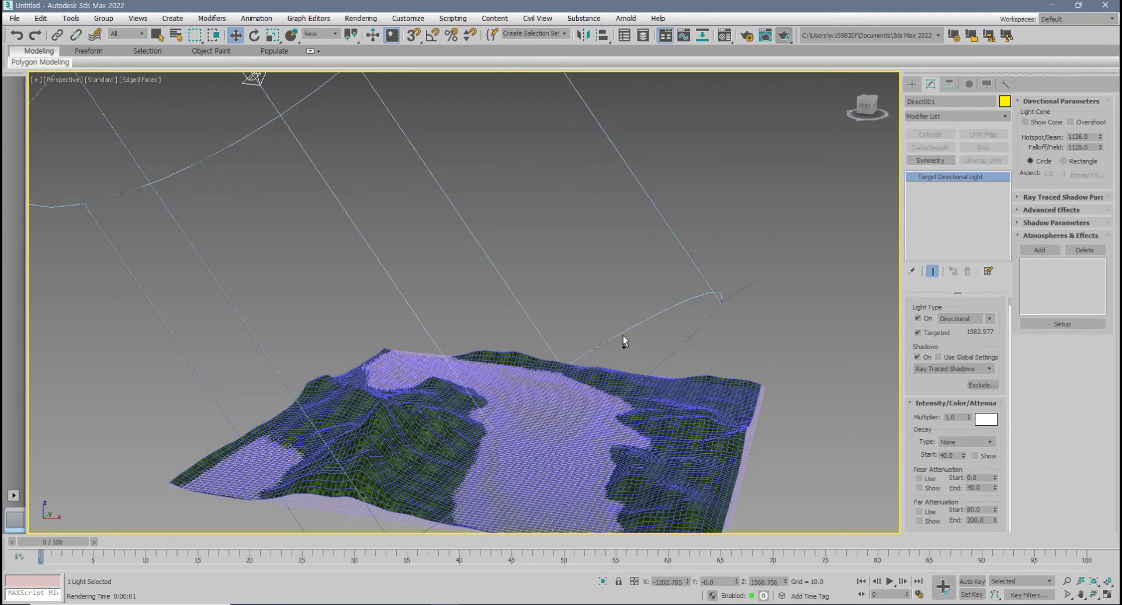
pyautogui.moveTo(476, 391)
pyautogui.keyDown('alt'); pyautogui.mouseDown(button='middle')
pyautogui.moveTo(435, 381)
pyautogui.moveTo(486, 381)
pyautogui.mouseUp(button='middle'); pyautogui.keyUp('alt')
pyautogui.click(1078, 123)
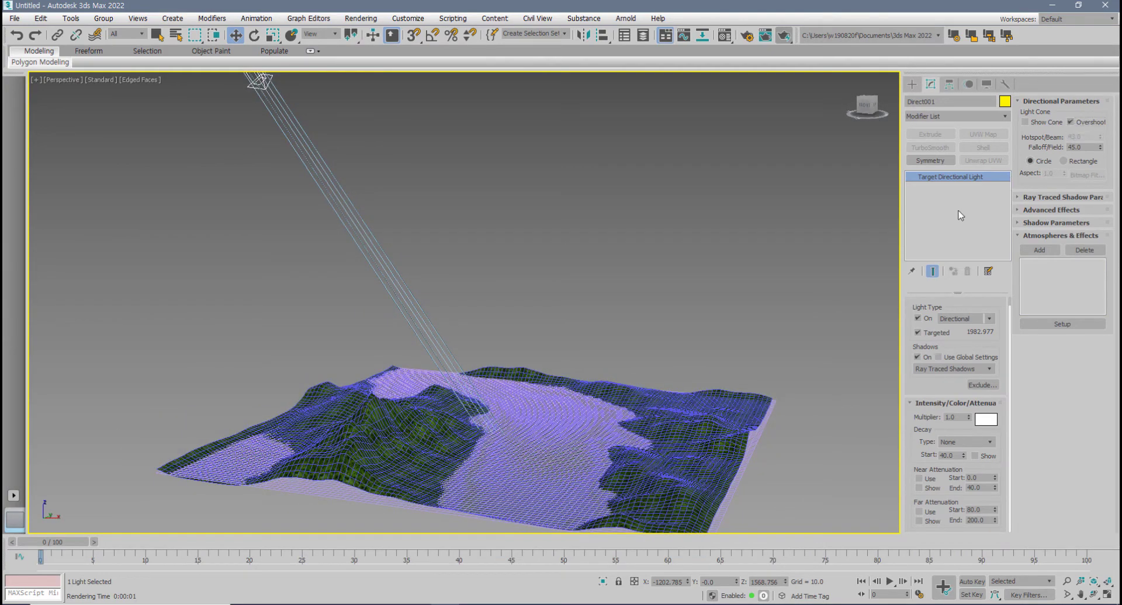
pyautogui.scroll(3, 678, 367)
pyautogui.scroll(-6, 689, 353)
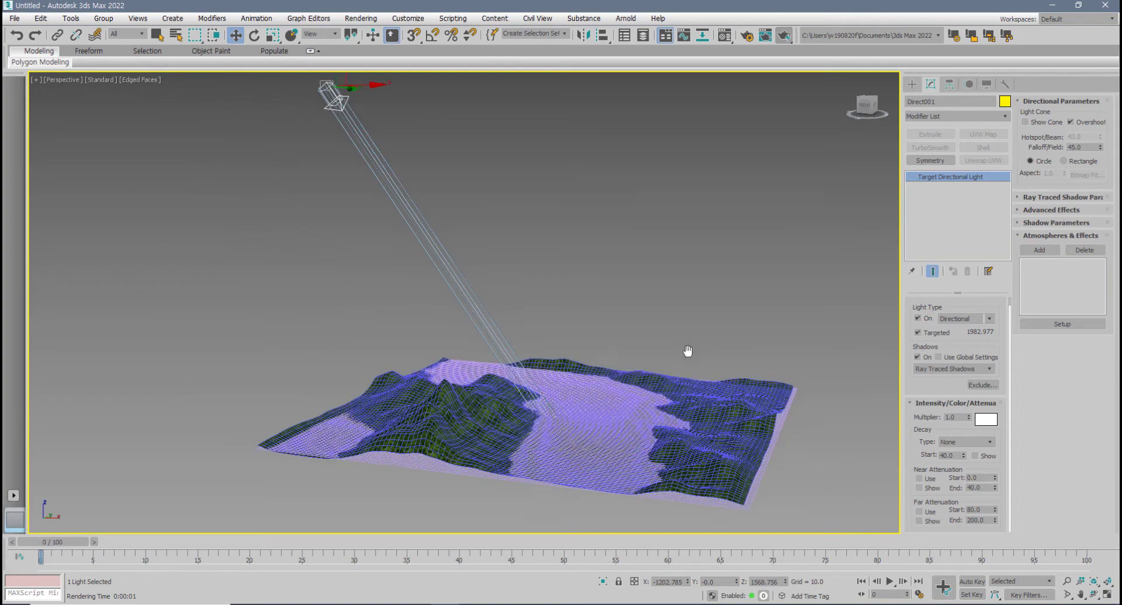
# - Lower the directional light and move it farther out from the terrain in the Front view
pyautogui.scroll(8, 686, 351)
pyautogui.hotkey('alt', 'w')
pyautogui.moveTo(688, 184); pyautogui.dragTo(698, 186, button='middle')
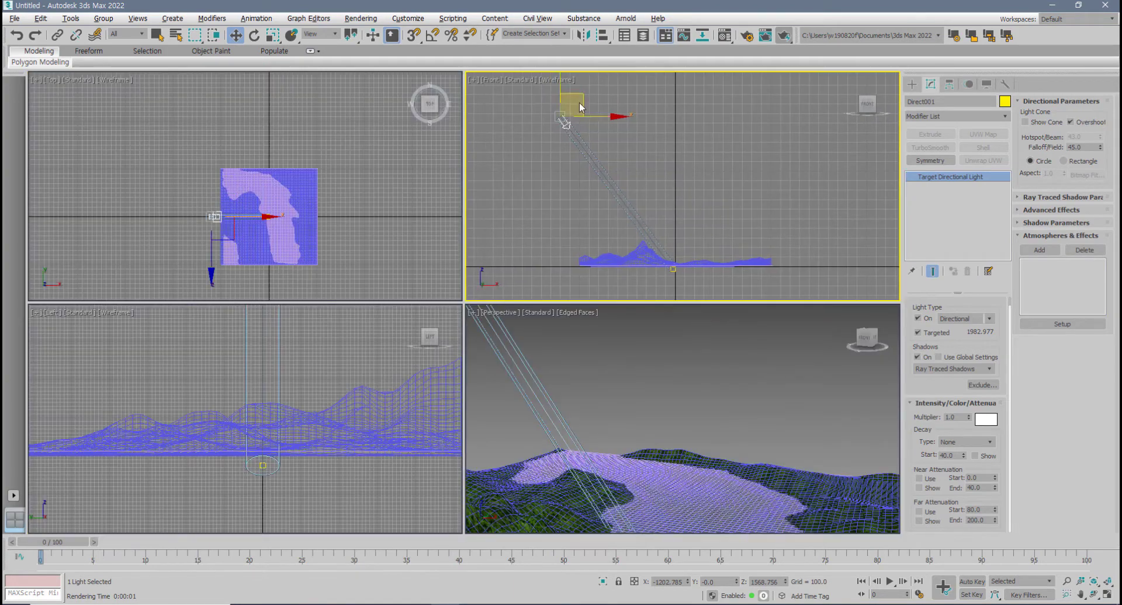
pyautogui.moveTo(579, 101); pyautogui.dragTo(553, 165)
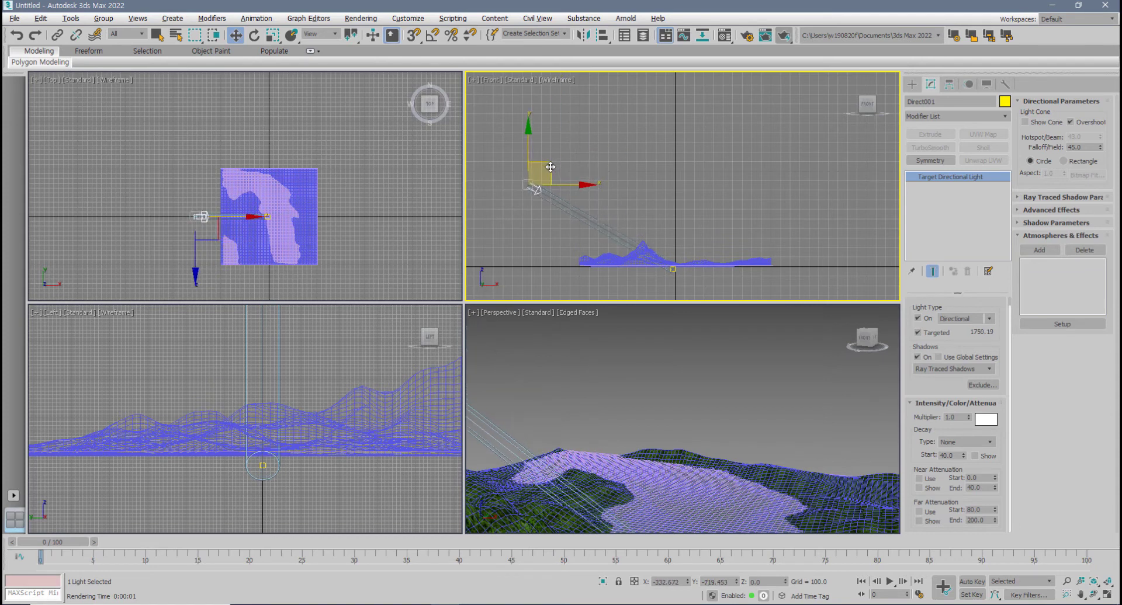
# - Frame the mountain and lake in the Perspective view, render it to check the low-angle shadows, and close the render window
pyautogui.moveTo(659, 384); pyautogui.dragTo(659, 370, button='middle')
pyautogui.keyDown('alt'); pyautogui.moveTo(612, 498); pyautogui.dragTo(711, 475, button='middle'); pyautogui.keyUp('alt')
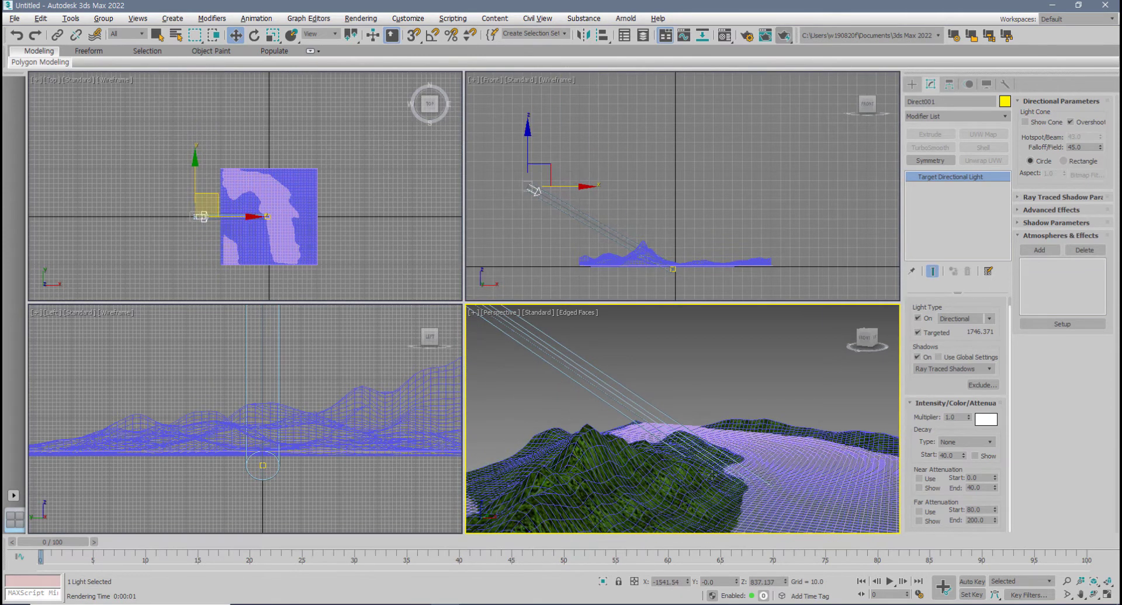
pyautogui.keyDown('alt'); pyautogui.moveTo(652, 419); pyautogui.dragTo(655, 419, button='middle'); pyautogui.keyUp('alt')
pyautogui.moveTo(744, 383); pyautogui.dragTo(713, 333, button='middle')
pyautogui.click(784, 37)
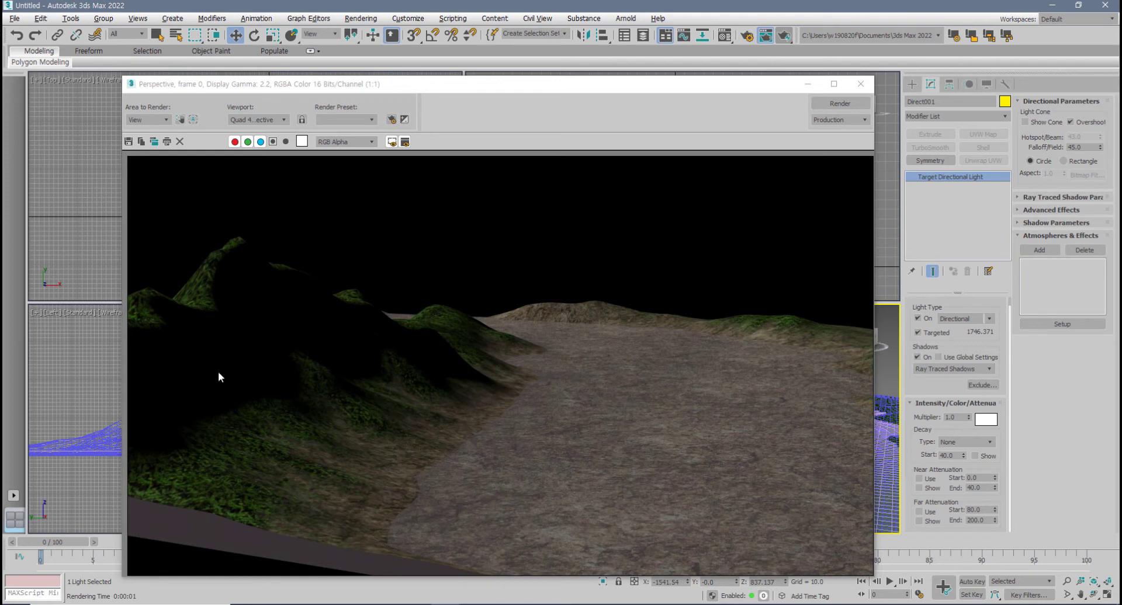
pyautogui.click(860, 83)
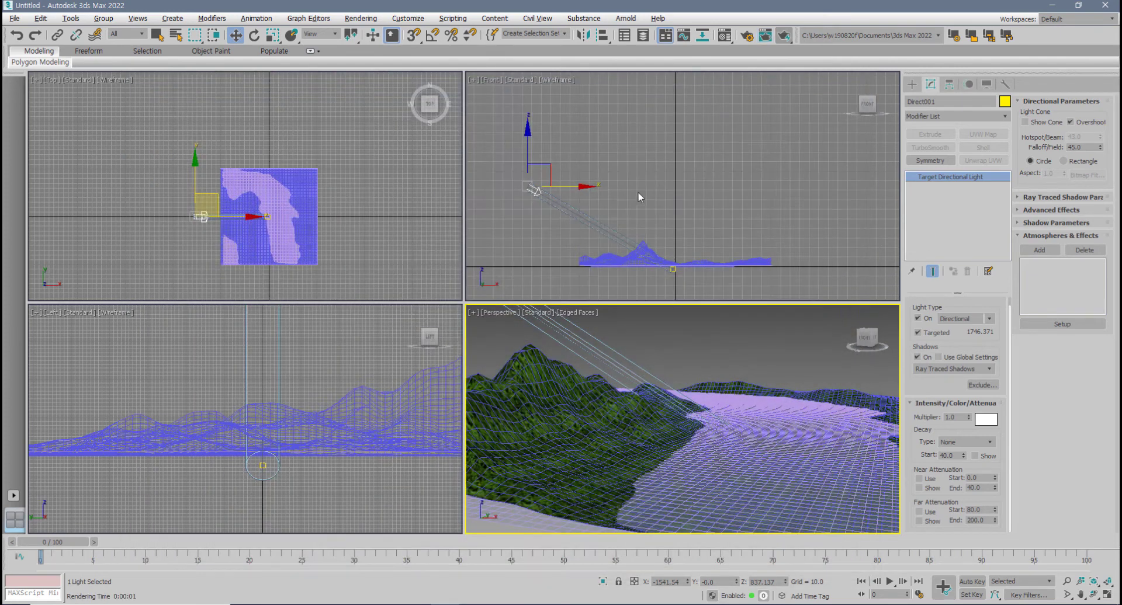
# - Raise the directional light slightly and bring it a little closer to the terrain in the Front view
pyautogui.middleClick(636, 194)
pyautogui.moveTo(563, 174); pyautogui.dragTo(573, 157)
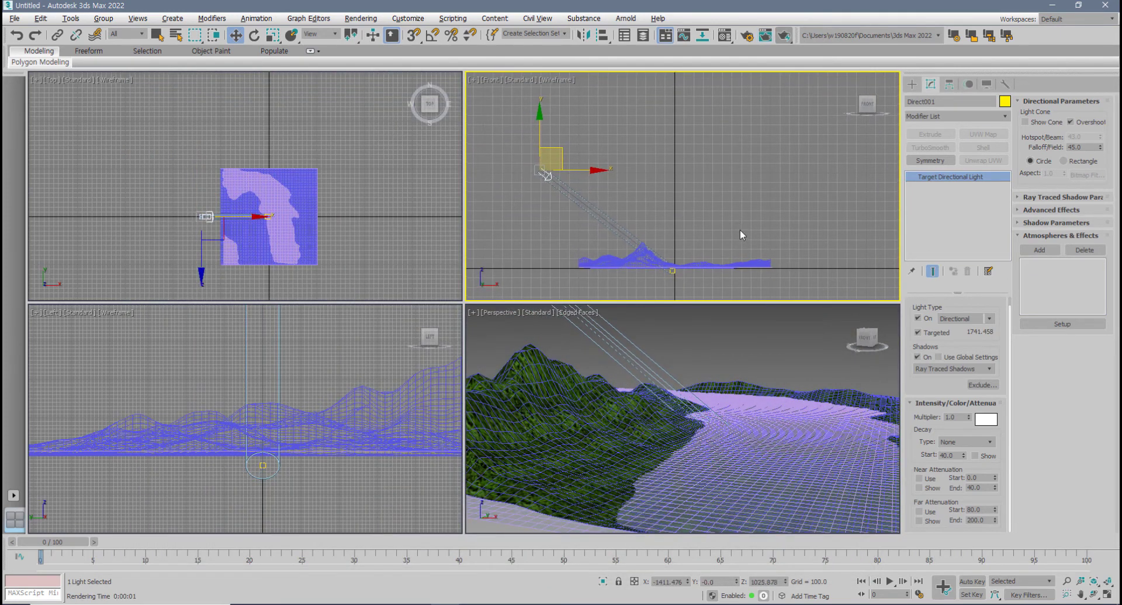
pyautogui.moveTo(787, 214); pyautogui.dragTo(785, 204, button='middle')
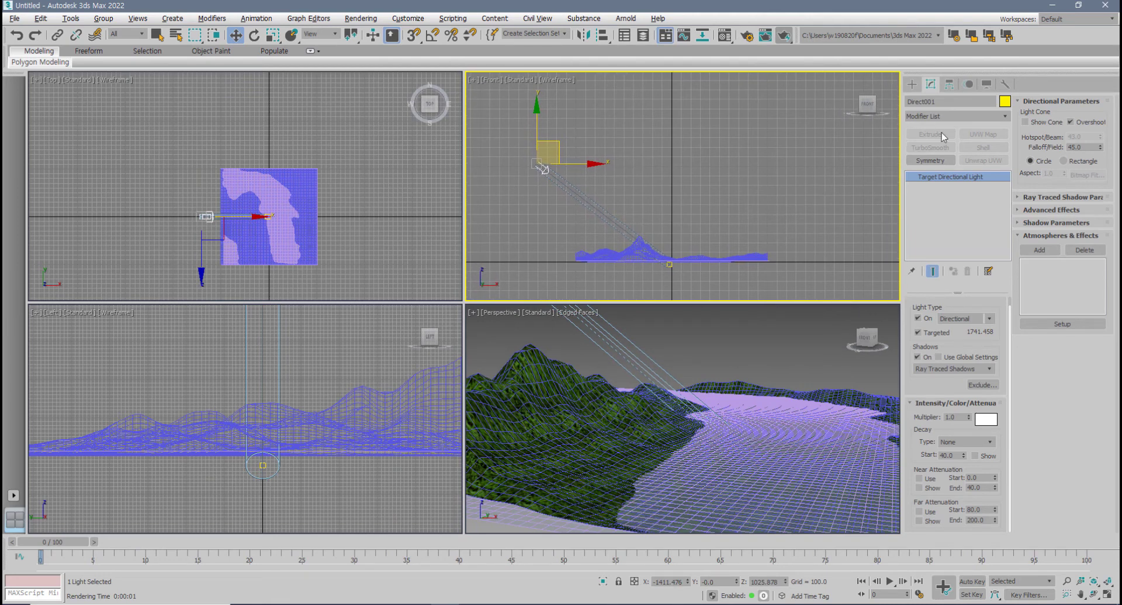
# - Add a standard Omni light above the terrain in the Front view, undoing trial placements until it sits over the lake
pyautogui.click(912, 86)
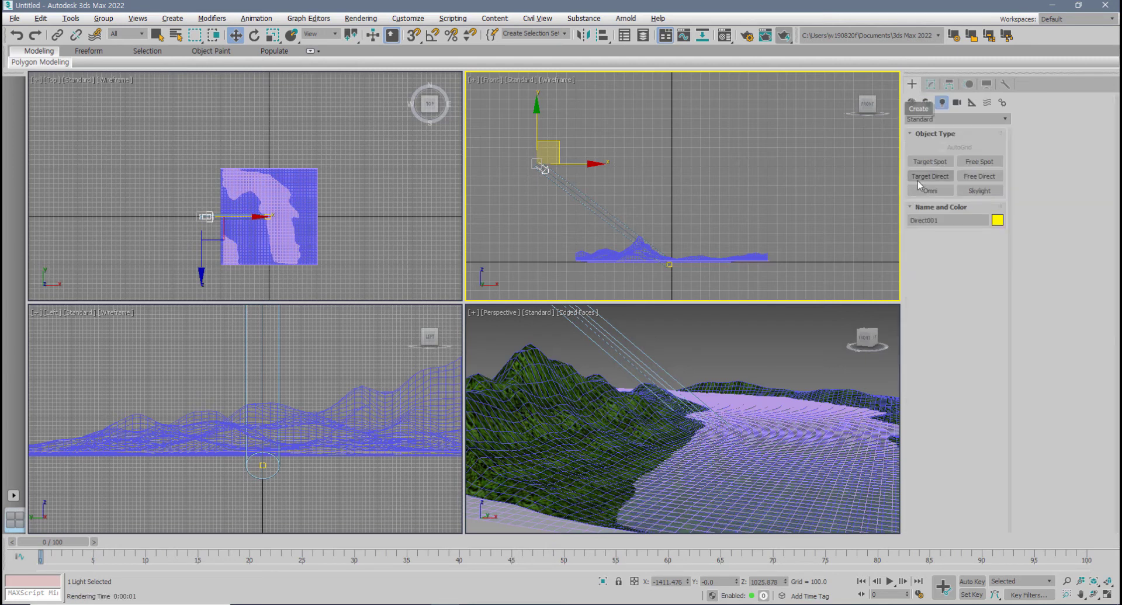
pyautogui.click(933, 192)
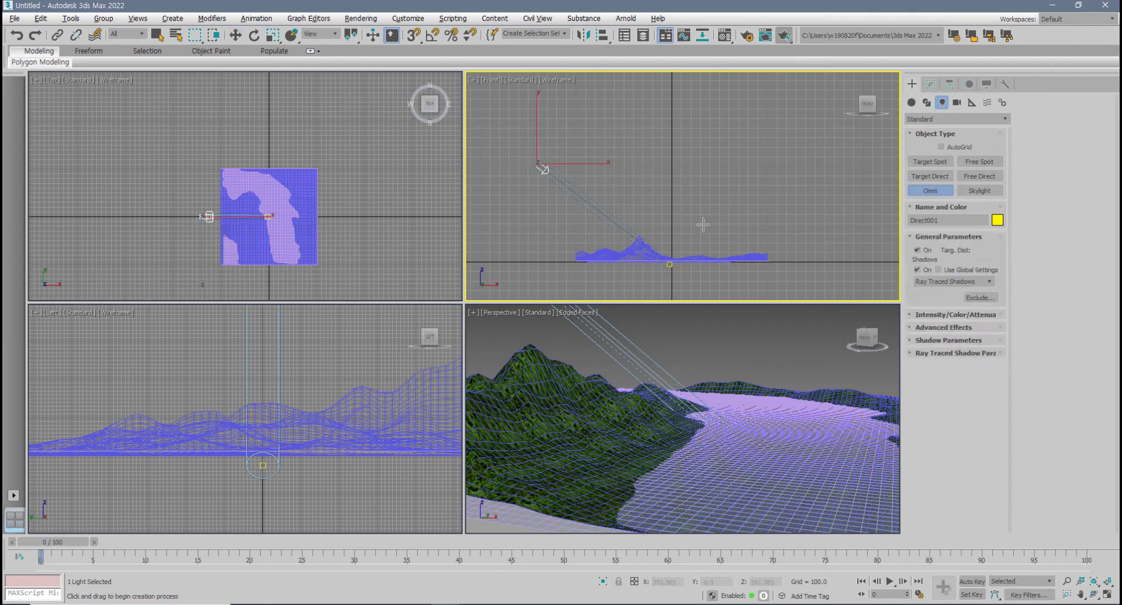
pyautogui.click(739, 170)
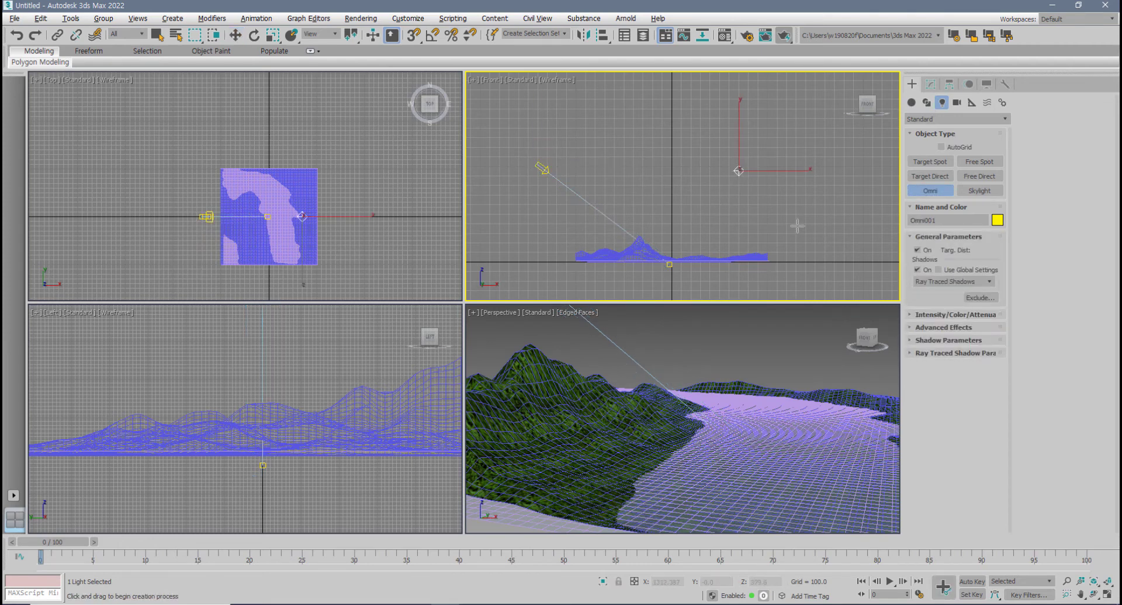
pyautogui.hotkey('ctrl', 'z')
pyautogui.click(341, 212)
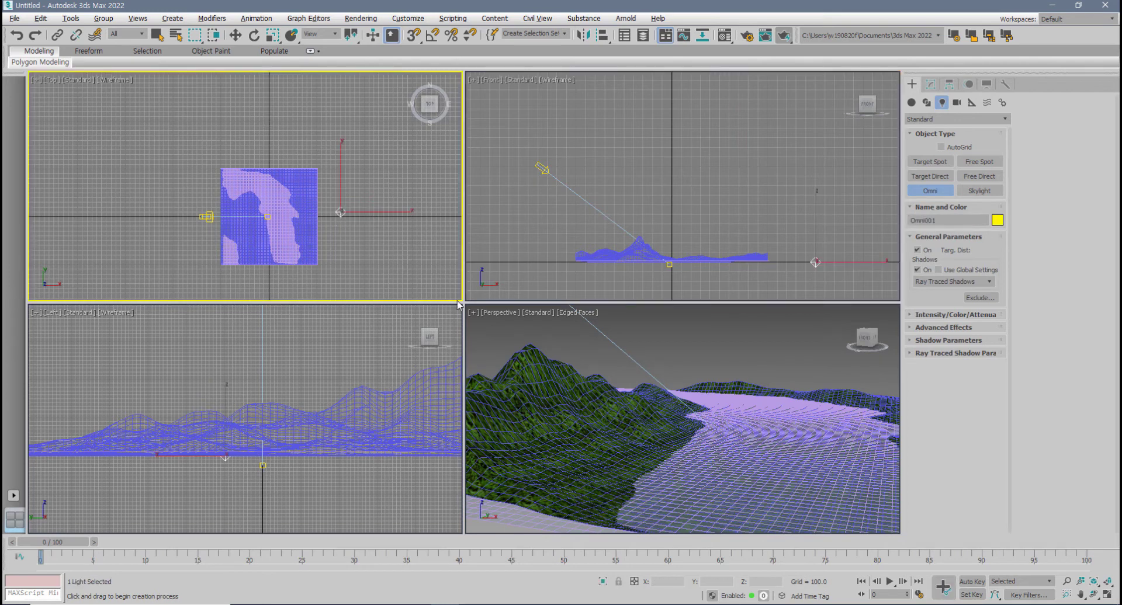
pyautogui.hotkey('ctrl', 'z')
pyautogui.click(694, 201)
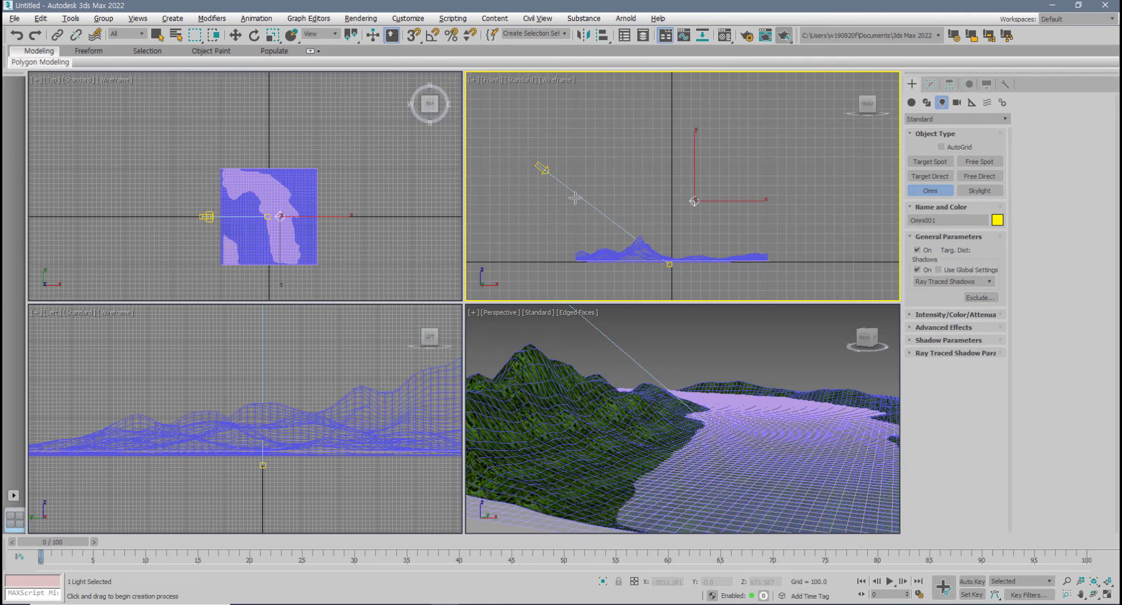
# - Shift the directional light slightly inward and down toward the terrain in the Front view
pyautogui.press('w')
pyautogui.click(542, 170)
pyautogui.moveTo(542, 170); pyautogui.dragTo(555, 183)
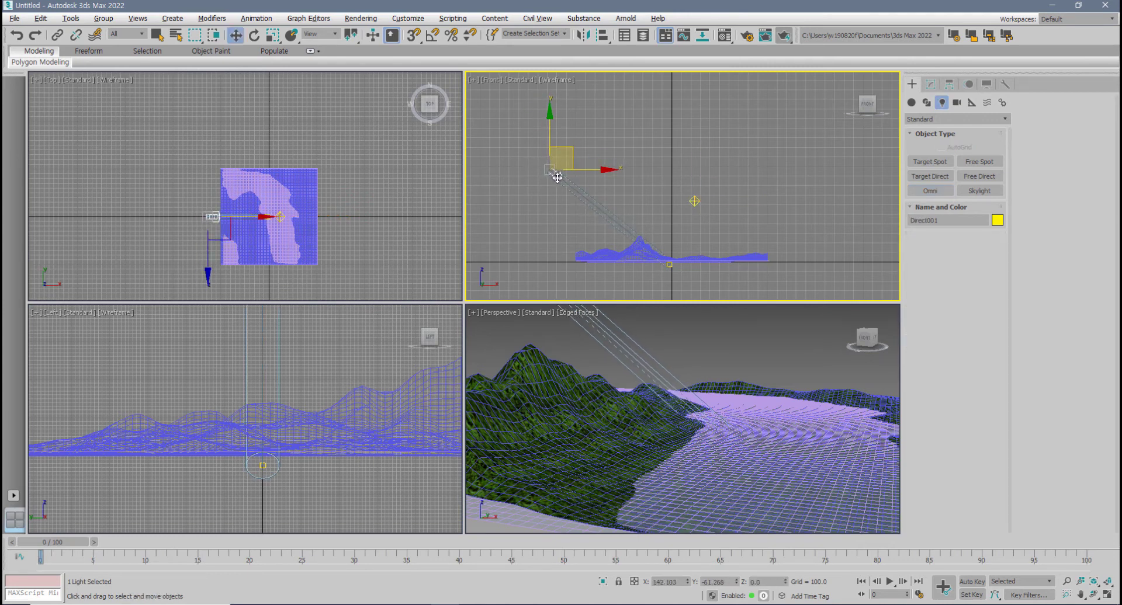
# - Lower the Omni light slightly over the lake in the Front view and leave it selected
pyautogui.moveTo(694, 201); pyautogui.dragTo(692, 211)
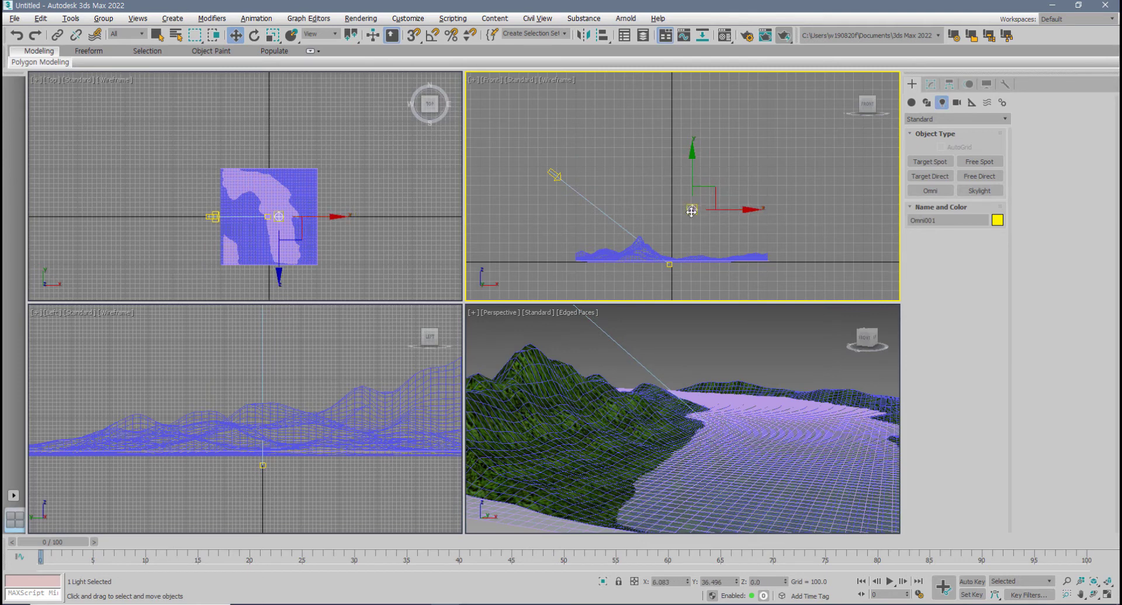
pyautogui.click(763, 211)
pyautogui.moveTo(694, 213); pyautogui.dragTo(698, 210)
pyautogui.click(711, 220)
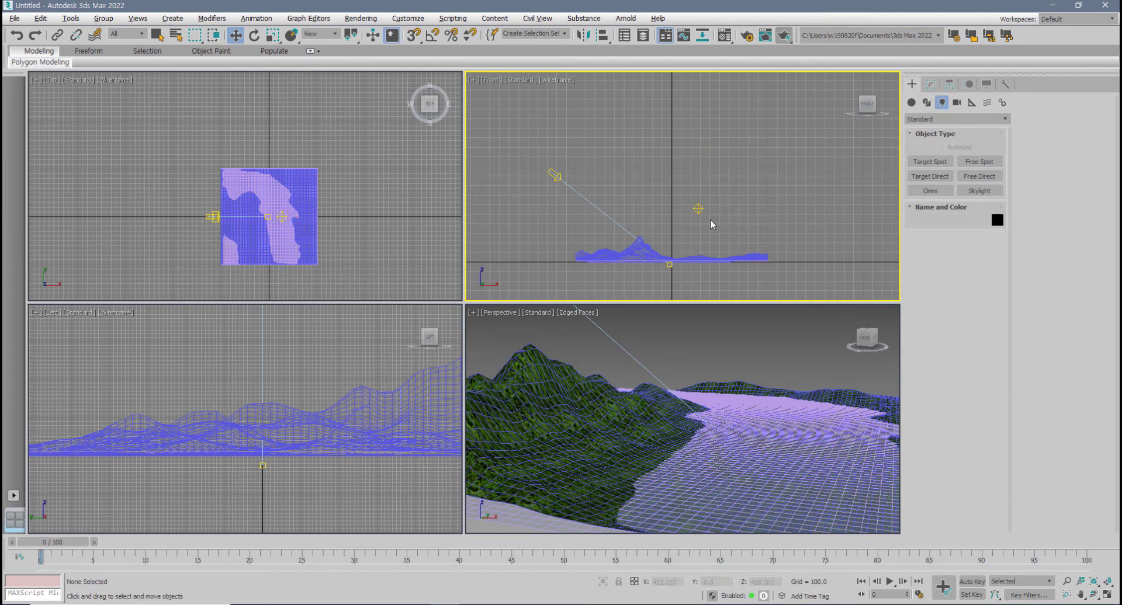
pyautogui.click(699, 209)
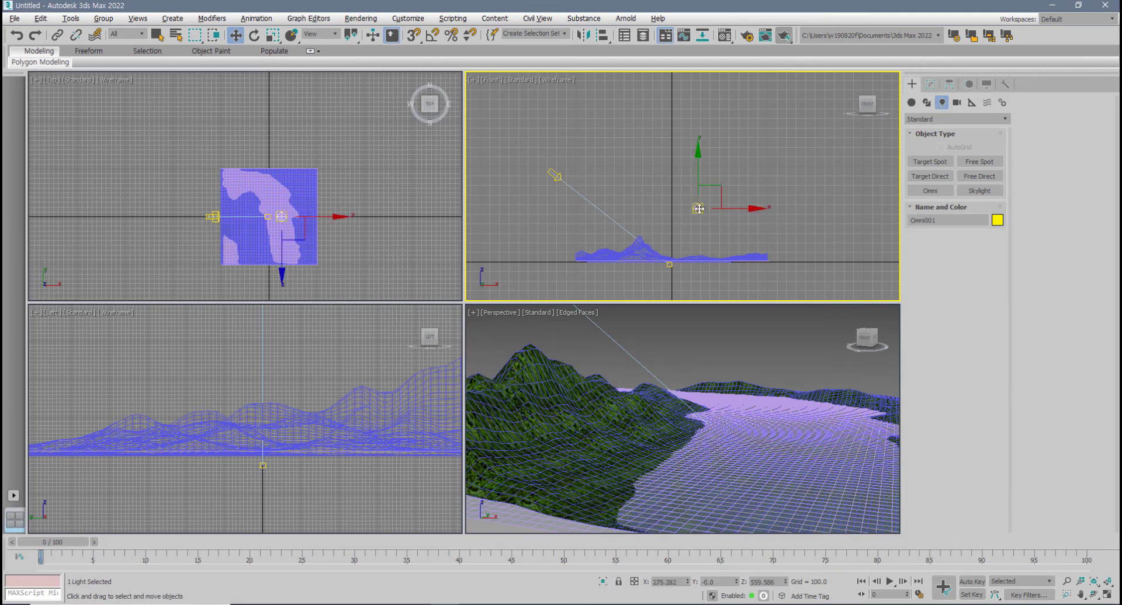
# - Turn off the Omni light's shadows, render the Perspective view to check the fill lighting, and close the render window
pyautogui.click(932, 85)
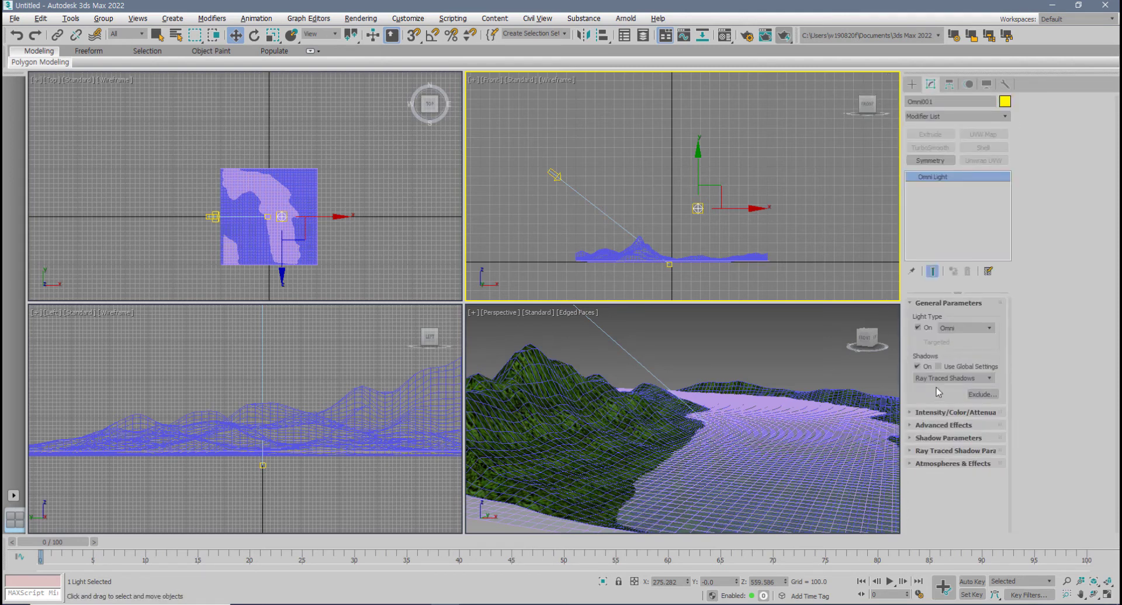
pyautogui.click(917, 367)
pyautogui.rightClick(773, 415)
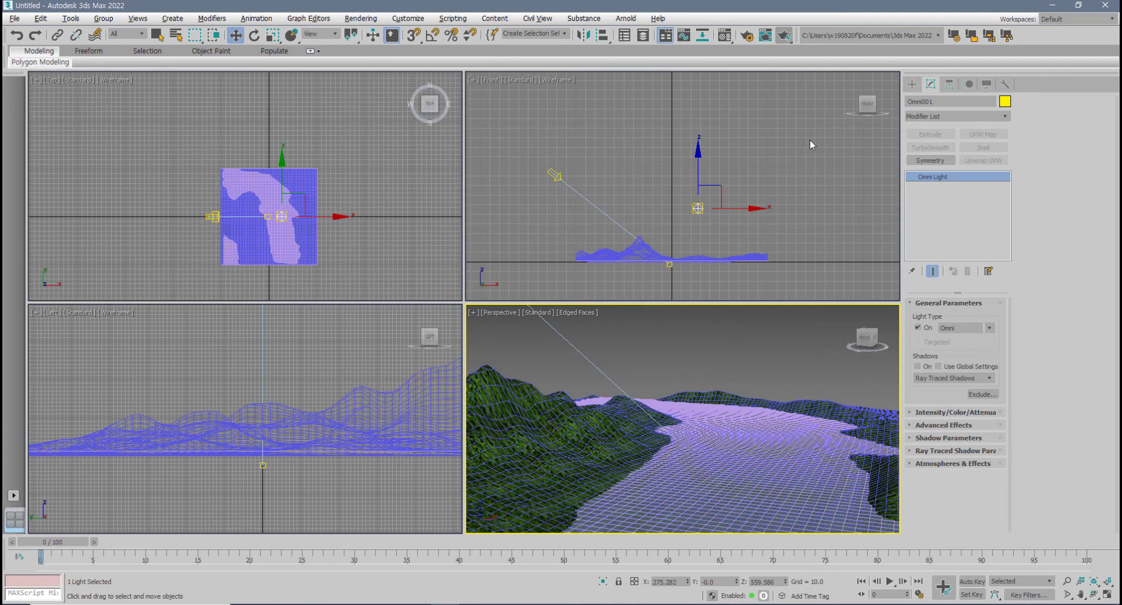
pyautogui.click(783, 35)
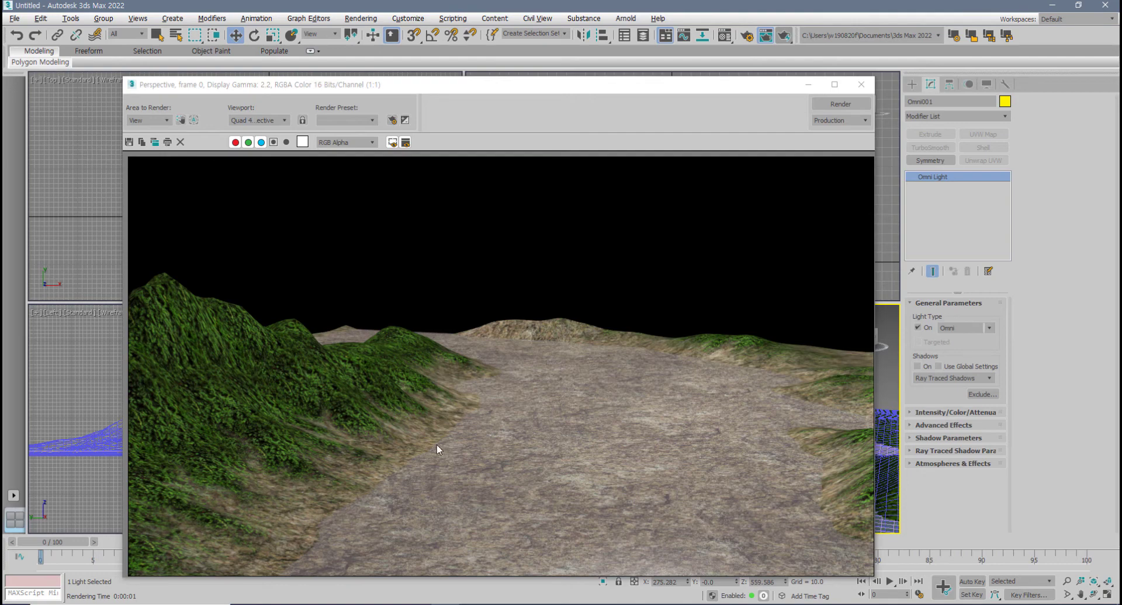
pyautogui.click(861, 84)
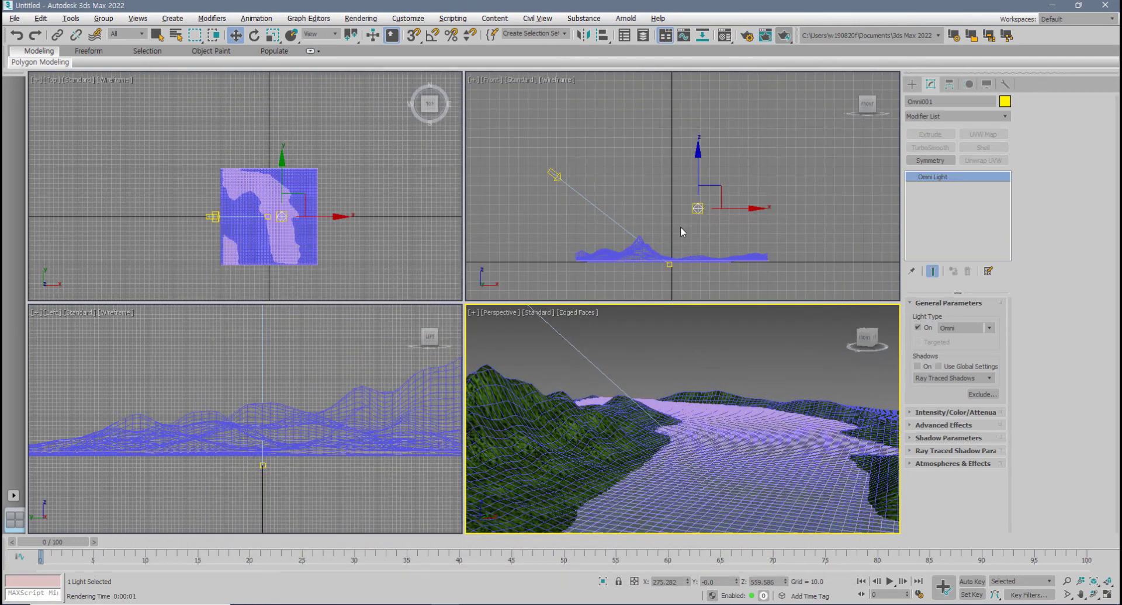
# - Move the Omni light toward the terrain edge opposite the directional light and set its Multiplier to 0.38
pyautogui.moveTo(698, 209); pyautogui.dragTo(748, 206)
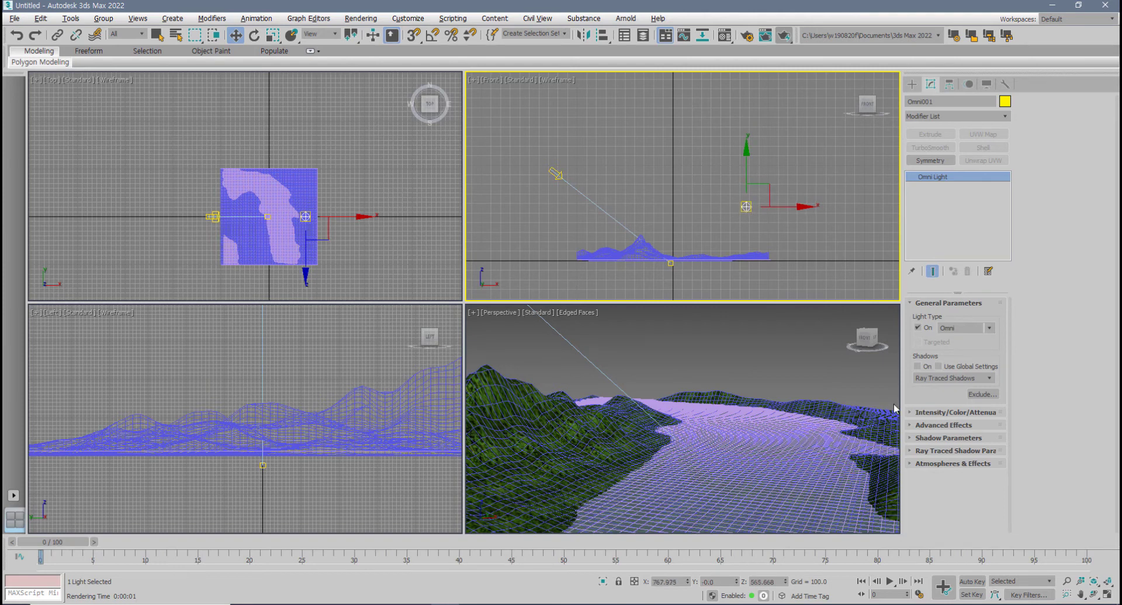
pyautogui.click(960, 413)
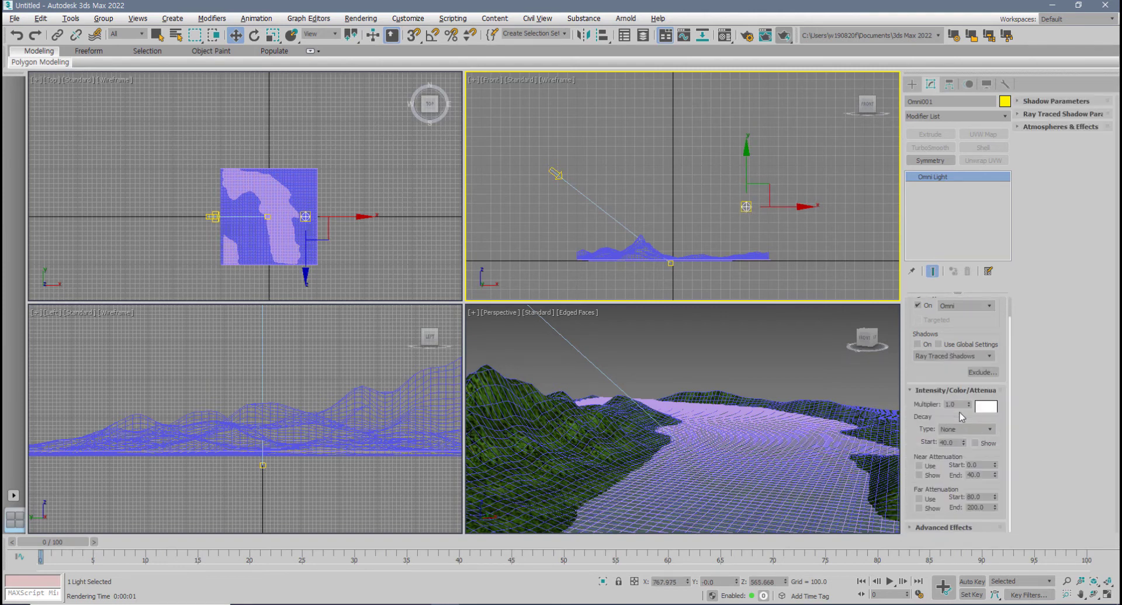
pyautogui.moveTo(969, 406); pyautogui.dragTo(974, 442)
# - Render the Perspective view to check the dimmed Omni light, then close the render window
pyautogui.middleClick(812, 441)
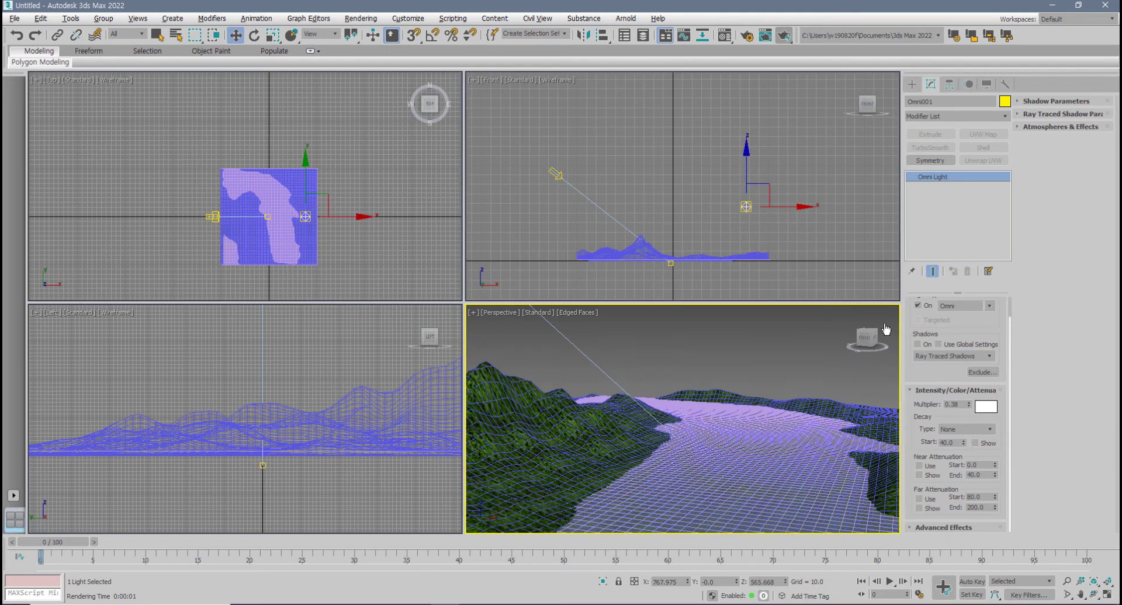
pyautogui.click(784, 37)
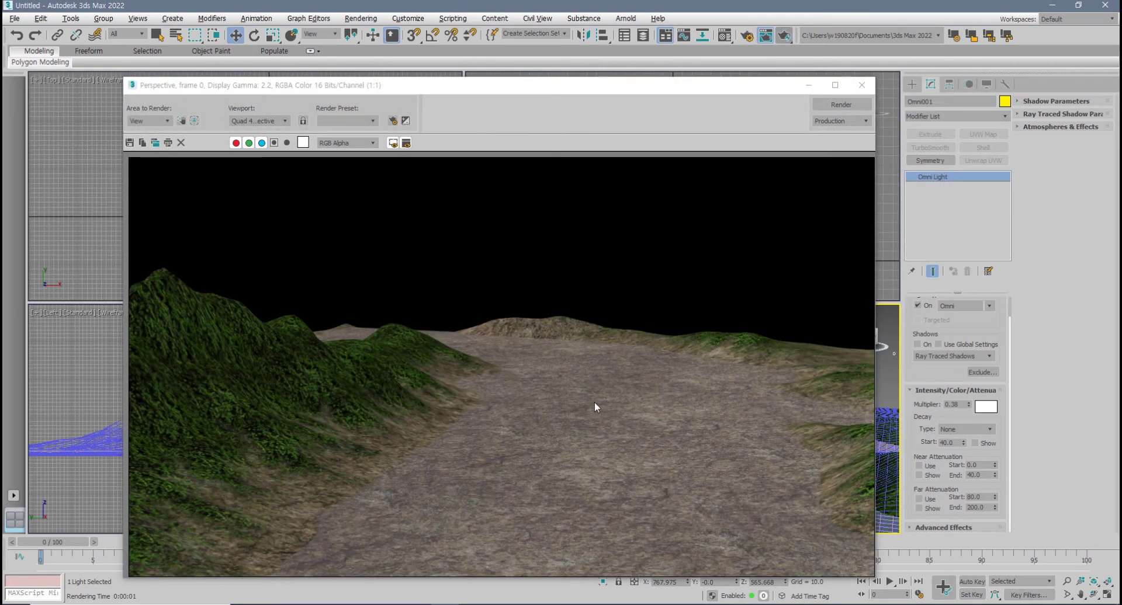
pyautogui.click(861, 85)
# - Move the directional light toward the terrain's front corner in the Top view so it shines diagonally, and reframe the lake in Perspective
pyautogui.middleClick(256, 216)
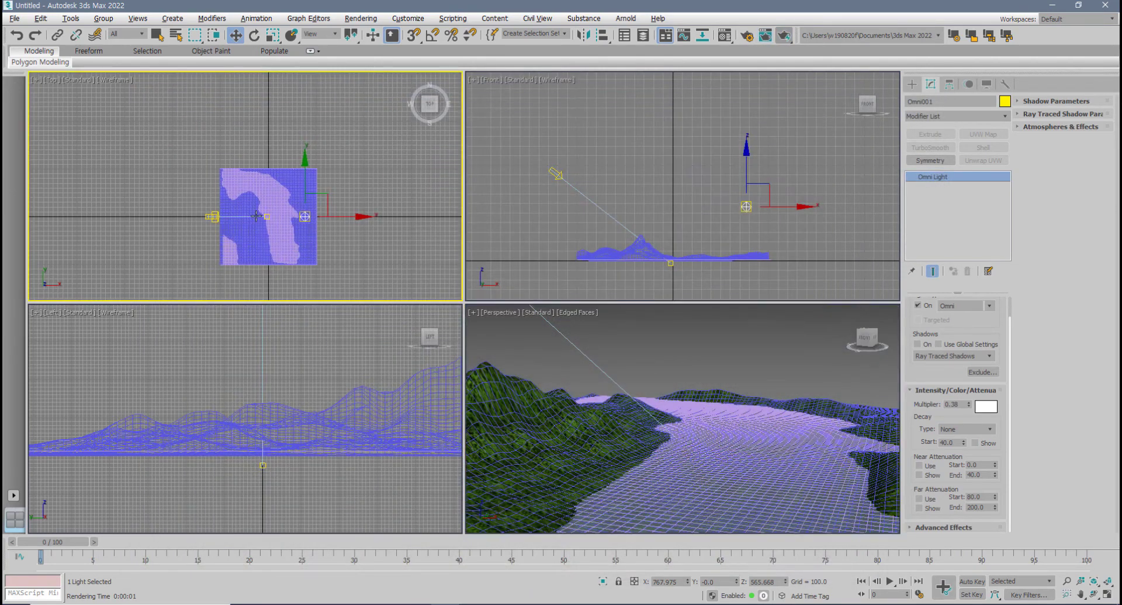
pyautogui.moveTo(213, 217); pyautogui.dragTo(220, 246)
pyautogui.moveTo(678, 429); pyautogui.dragTo(656, 449, button='middle')
pyautogui.scroll(1, 663, 442)
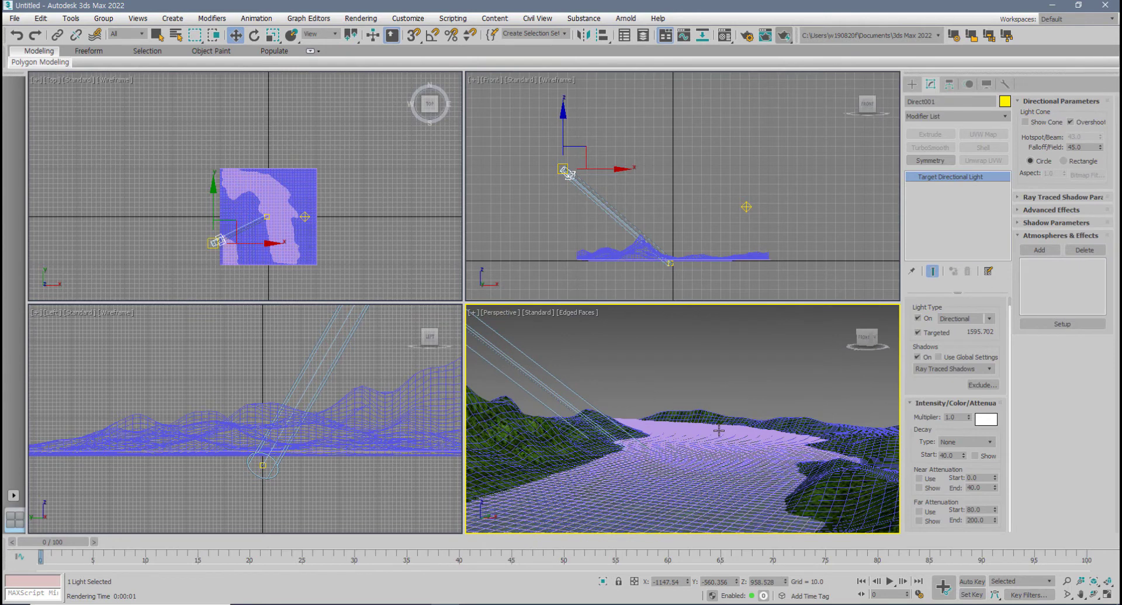
pyautogui.keyDown('alt'); pyautogui.moveTo(719, 431); pyautogui.dragTo(695, 437, button='middle'); pyautogui.keyUp('alt')
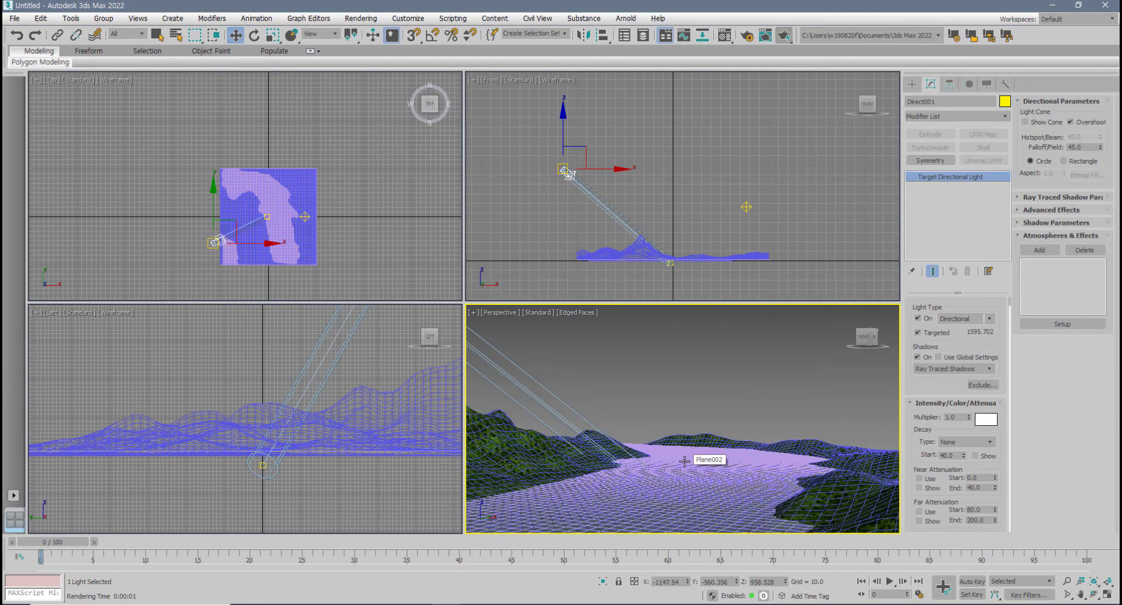
# - Create a teapot with a radius of about 139 in the middle of the lake and scale it down uniformly
pyautogui.click(911, 84)
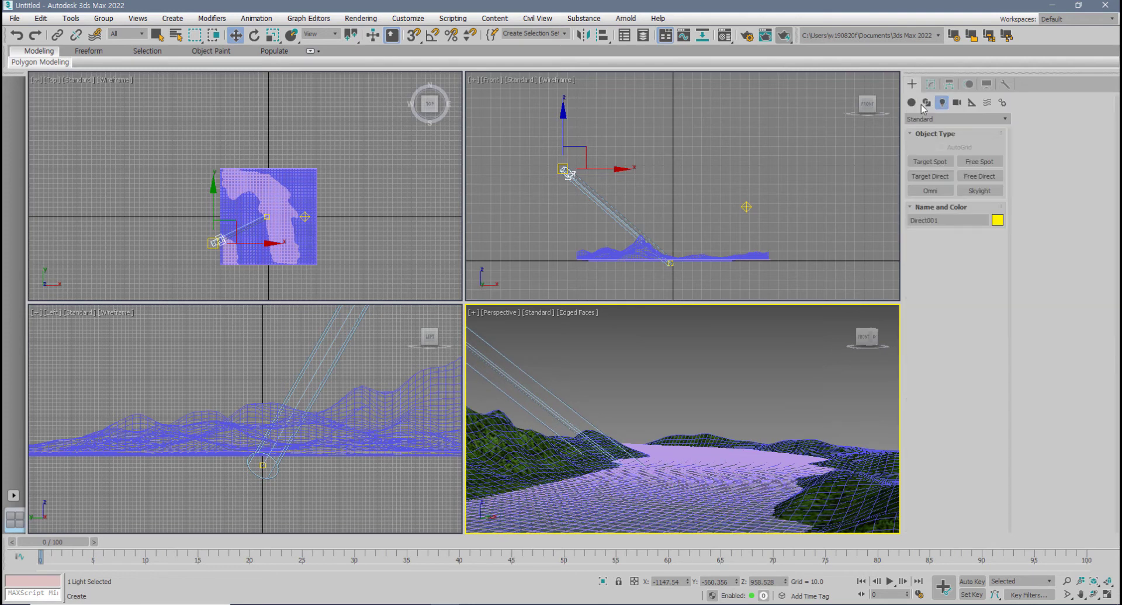
pyautogui.click(911, 102)
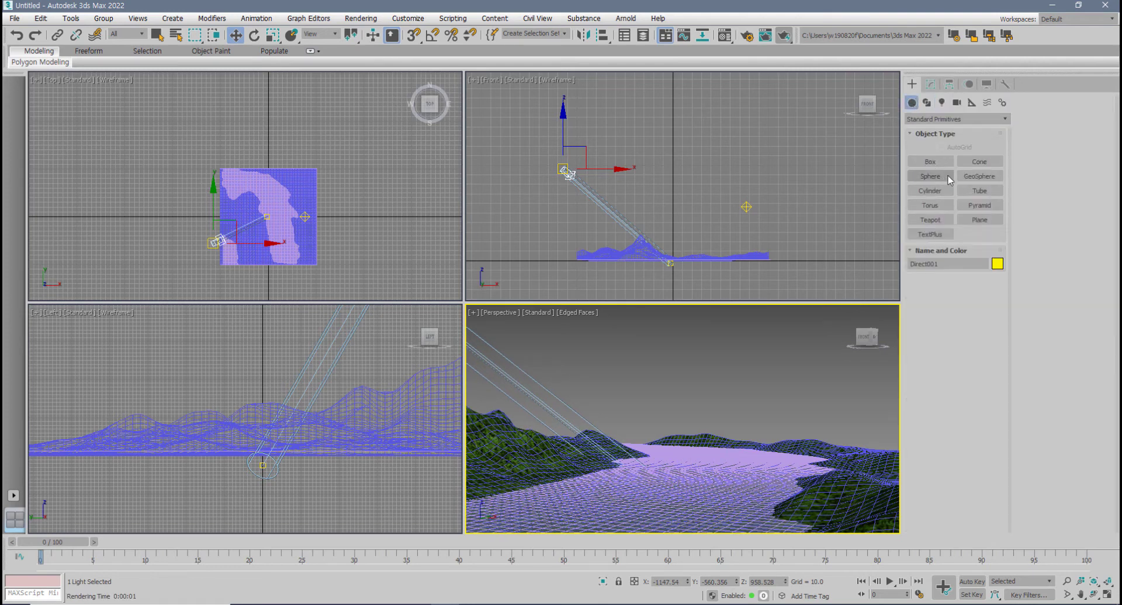
pyautogui.click(936, 220)
pyautogui.moveTo(280, 215); pyautogui.dragTo(287, 216)
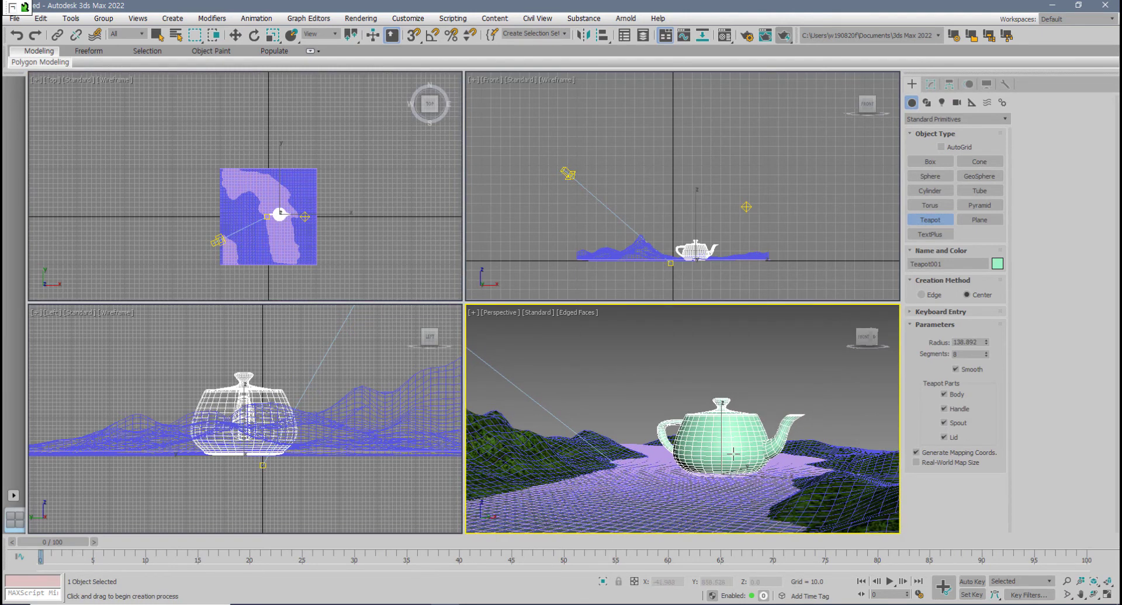
pyautogui.press('r')
pyautogui.moveTo(714, 460)
pyautogui.mouseDown()
pyautogui.moveTo(723, 487)
pyautogui.moveTo(699, 464)
pyautogui.mouseUp()
# - Clone the teapot as a single Copy placed in front of the original along the lake in the Top view
pyautogui.press('w')
pyautogui.moveTo(181, 192); pyautogui.dragTo(180, 193, button='middle')
pyautogui.keyDown('shift'); pyautogui.moveTo(287, 194); pyautogui.dragTo(288, 215); pyautogui.keyUp('shift')
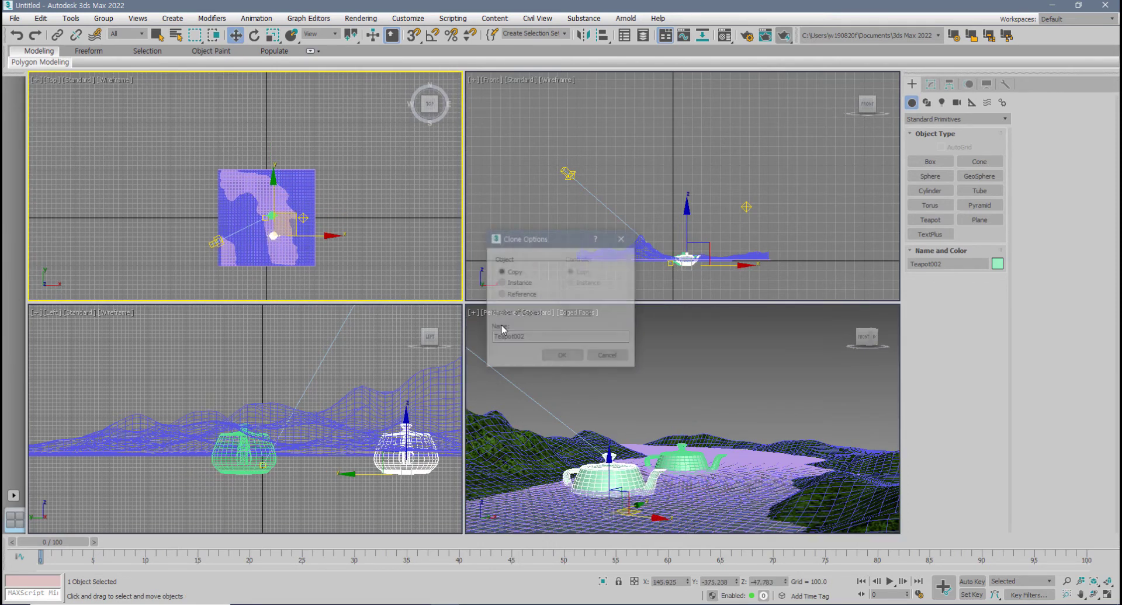
pyautogui.click(560, 357)
# - Raise the copied teapot above the water, render the Perspective view to check the reflections, and close the render window
pyautogui.moveTo(613, 448); pyautogui.dragTo(652, 425)
pyautogui.click(784, 35)
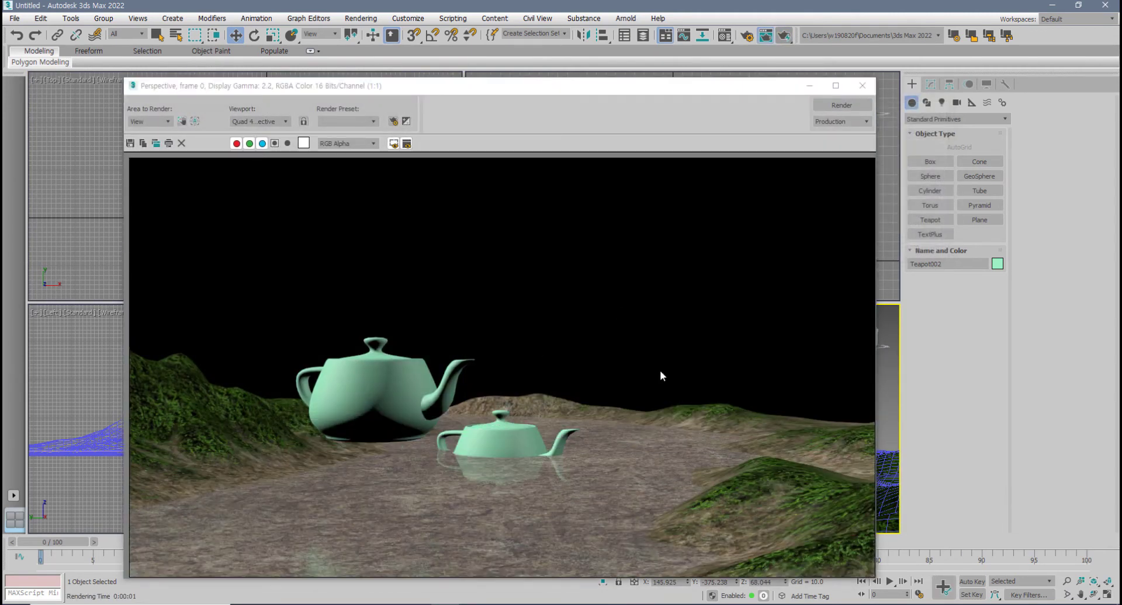
pyautogui.click(869, 86)
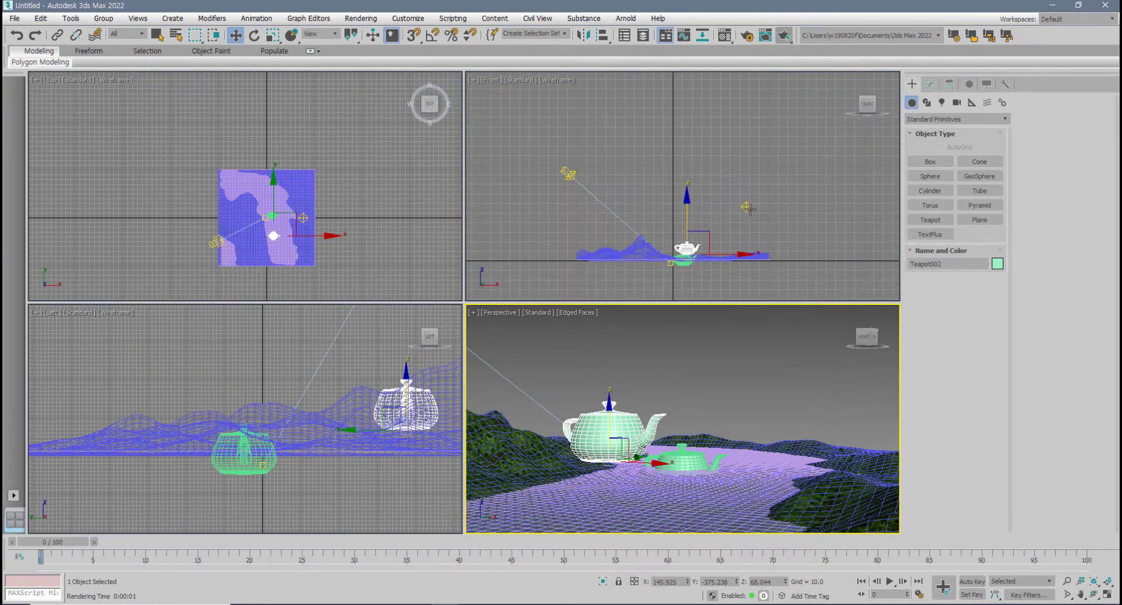
# - Set the Omni light's Multiplier to 0.18 and render the Perspective view again
pyautogui.click(746, 207)
pyautogui.click(930, 87)
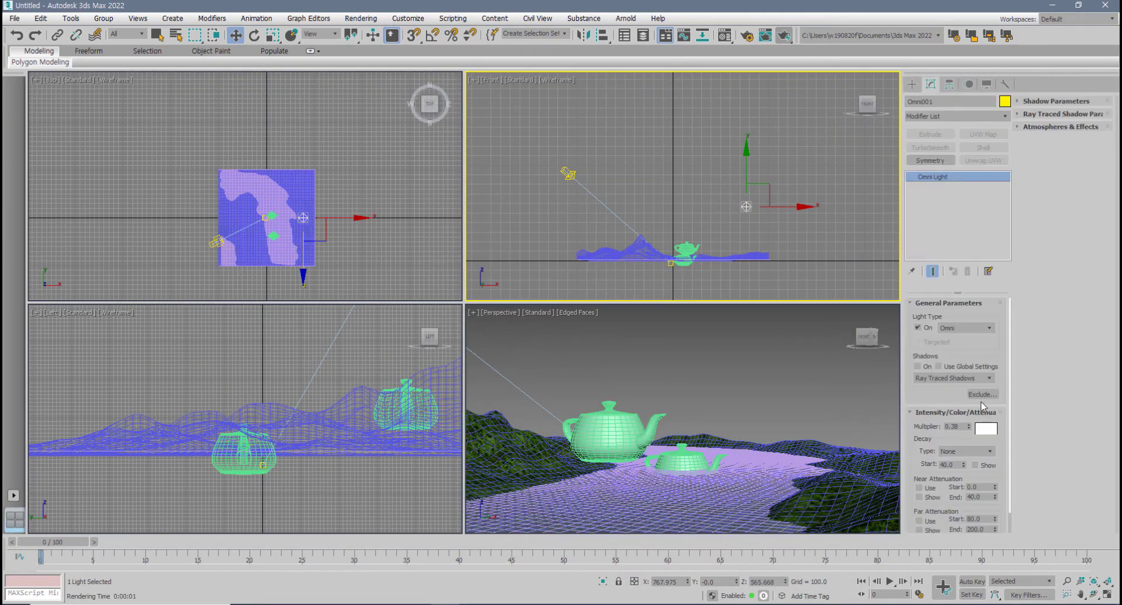
pyautogui.moveTo(969, 428); pyautogui.dragTo(968, 438)
pyautogui.rightClick(787, 415)
pyautogui.click(784, 36)
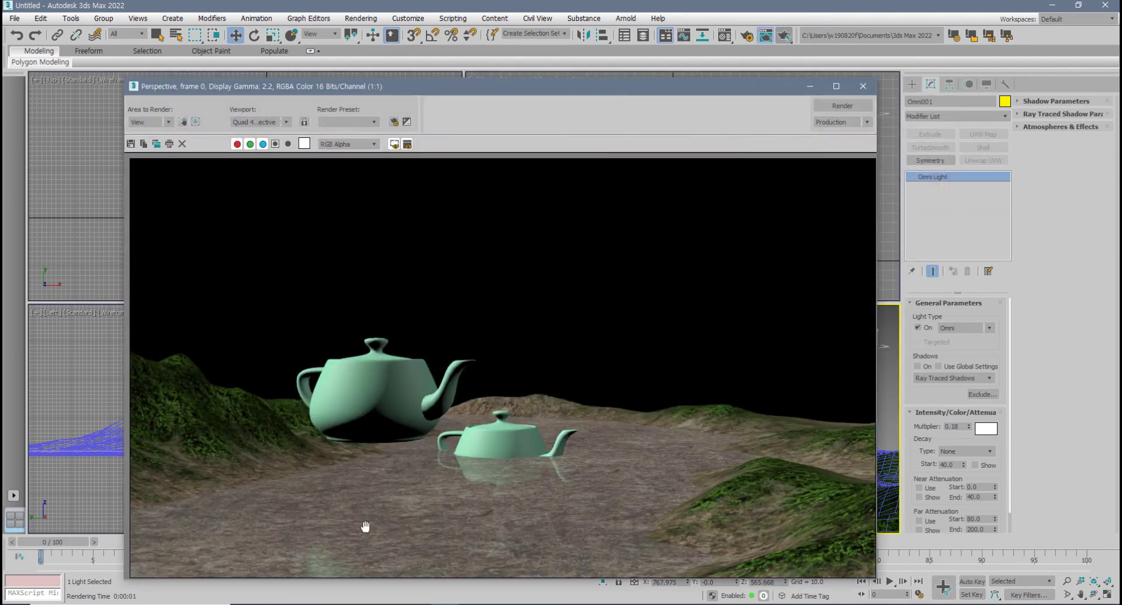
# - Close the render window and set the Omni light's Multiplier to 0.35
pyautogui.click(863, 86)
pyautogui.moveTo(969, 427); pyautogui.dragTo(970, 416)
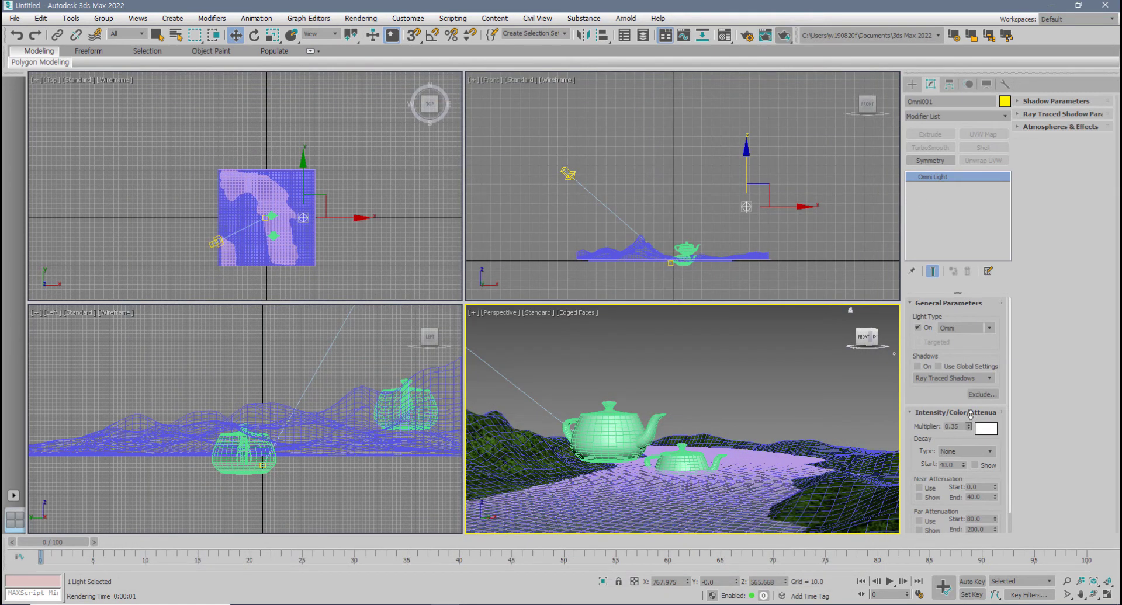
# - Move the Direct light in the Top view to the terrain's front-left corner, render the Perspective view from a new angle, and close the render window
pyautogui.click(217, 241)
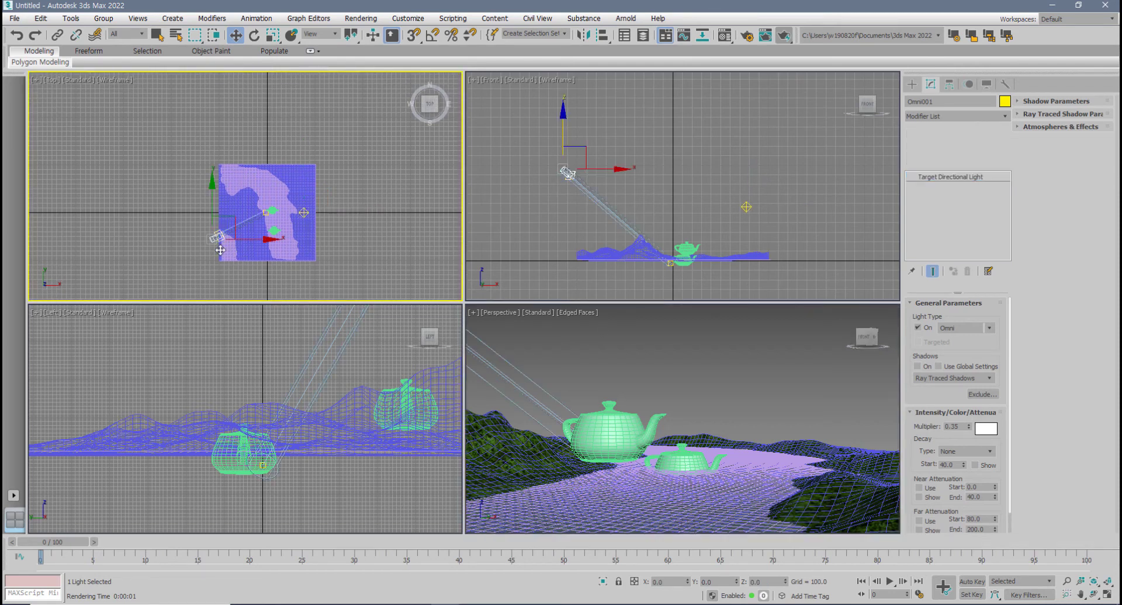
pyautogui.moveTo(219, 250); pyautogui.dragTo(248, 242)
pyautogui.rightClick(630, 409)
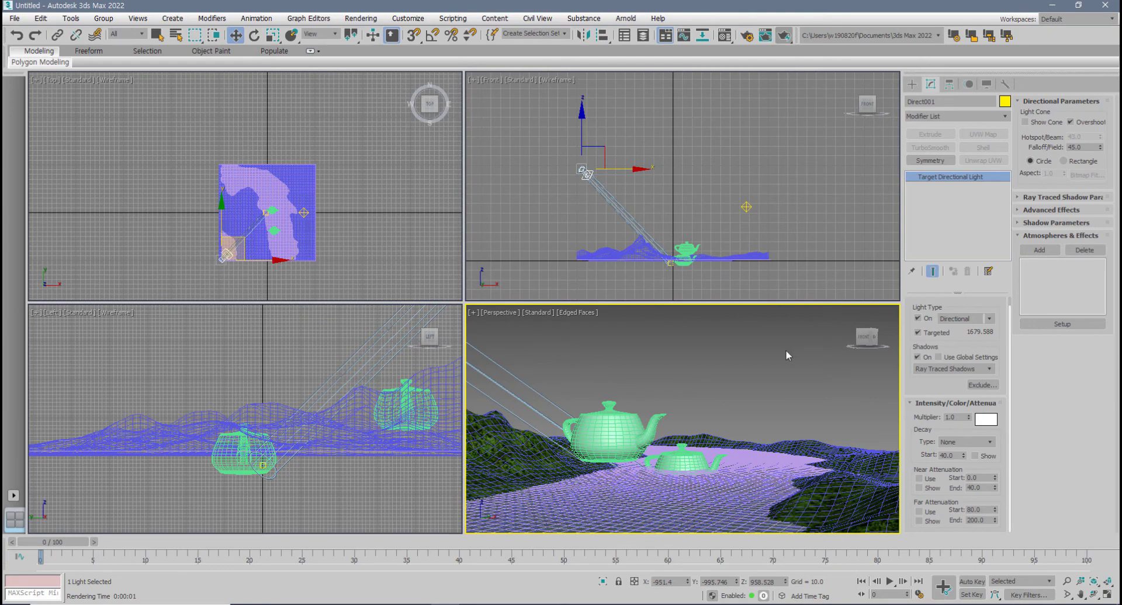
pyautogui.moveTo(785, 350)
pyautogui.keyDown('alt'); pyautogui.mouseDown(button='middle')
pyautogui.moveTo(753, 356)
pyautogui.moveTo(777, 351)
pyautogui.mouseUp(button='middle'); pyautogui.keyUp('alt')
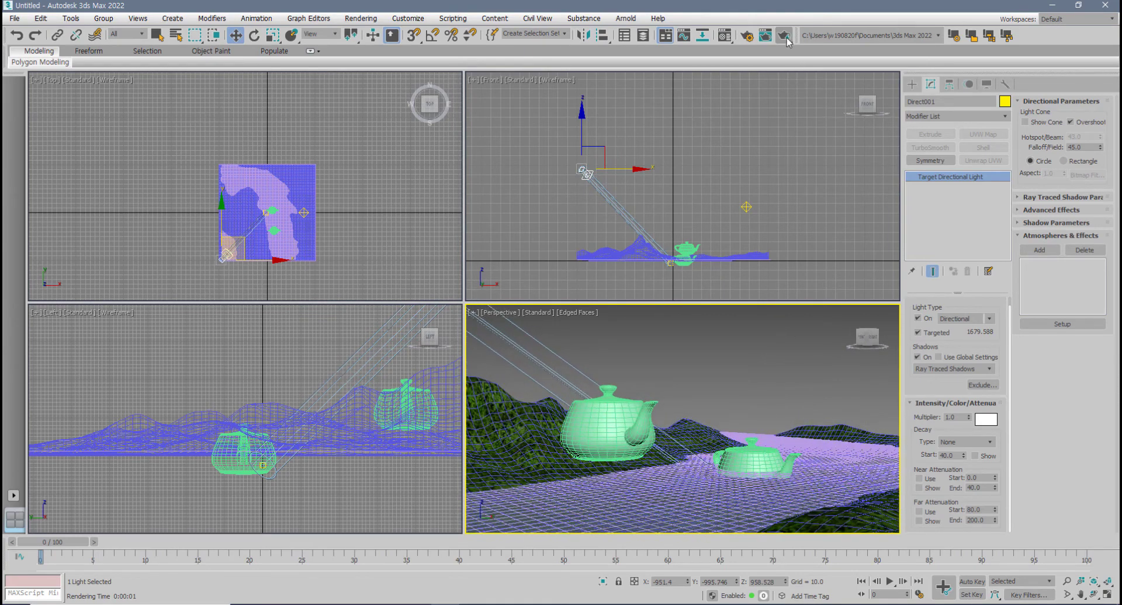
pyautogui.click(784, 37)
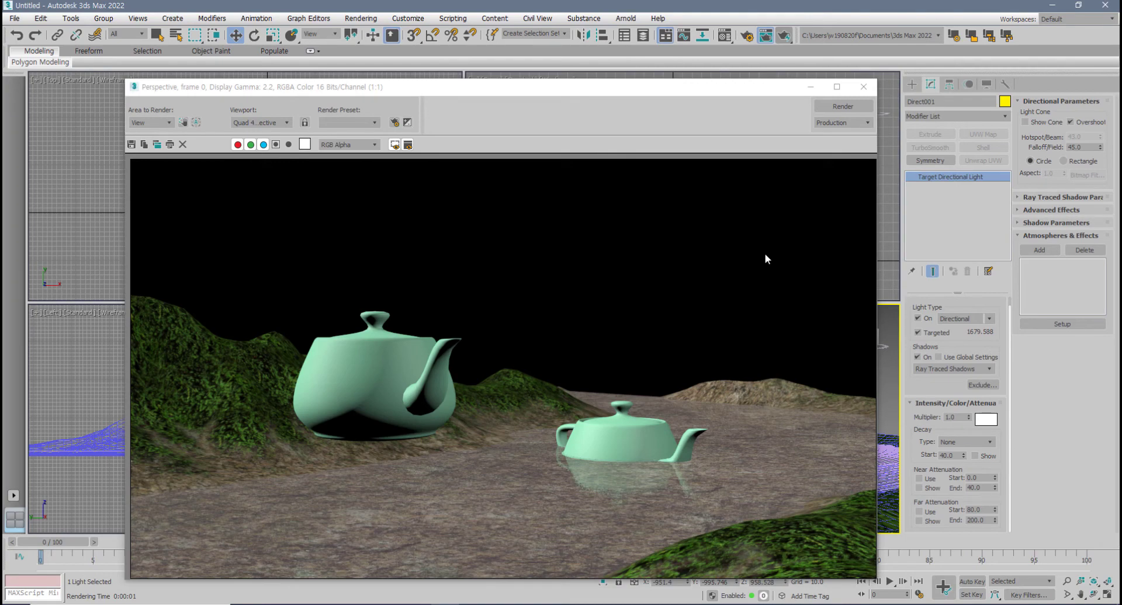
pyautogui.click(863, 87)
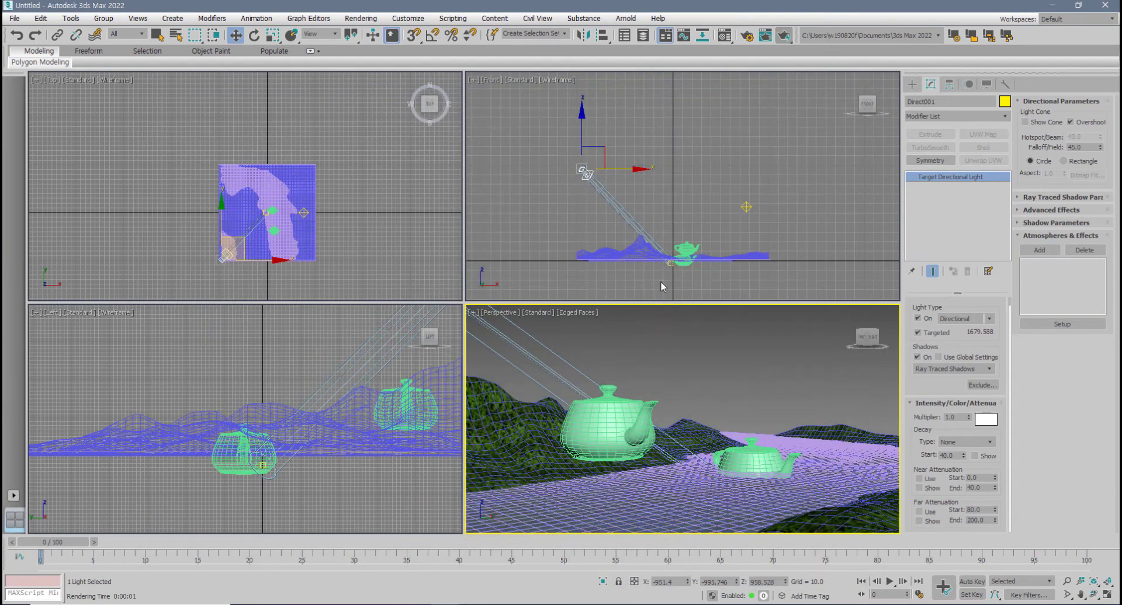
# - Delete the raised teapot floating above the water and select the Omni light in the Front view
pyautogui.click(688, 244)
pyautogui.scroll(3, 689, 250)
pyautogui.press('Delete')
pyautogui.click(681, 257)
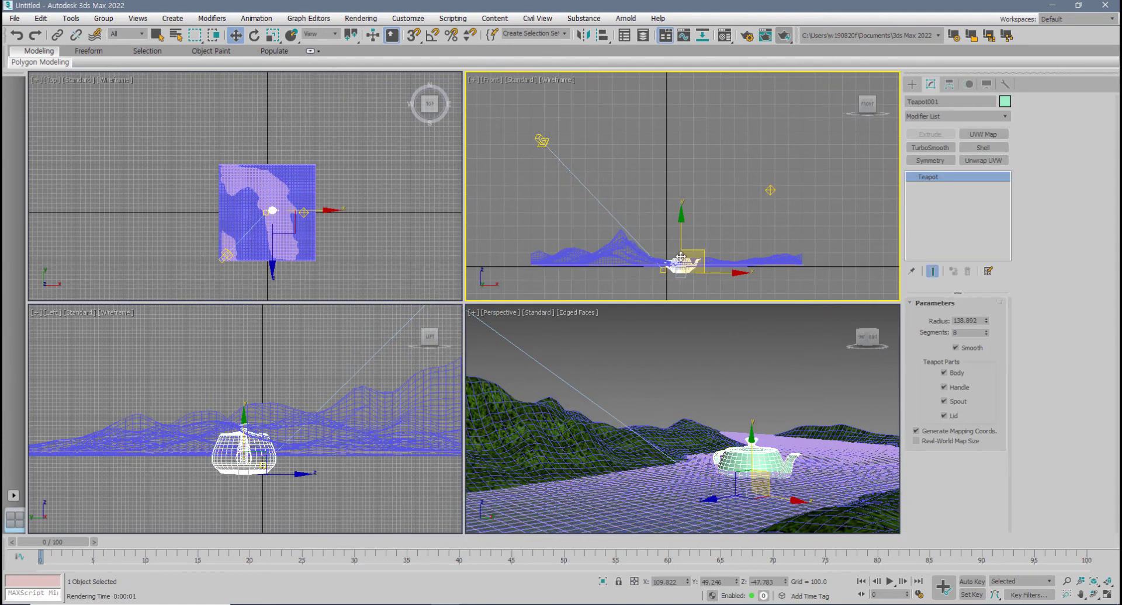
pyautogui.click(788, 212)
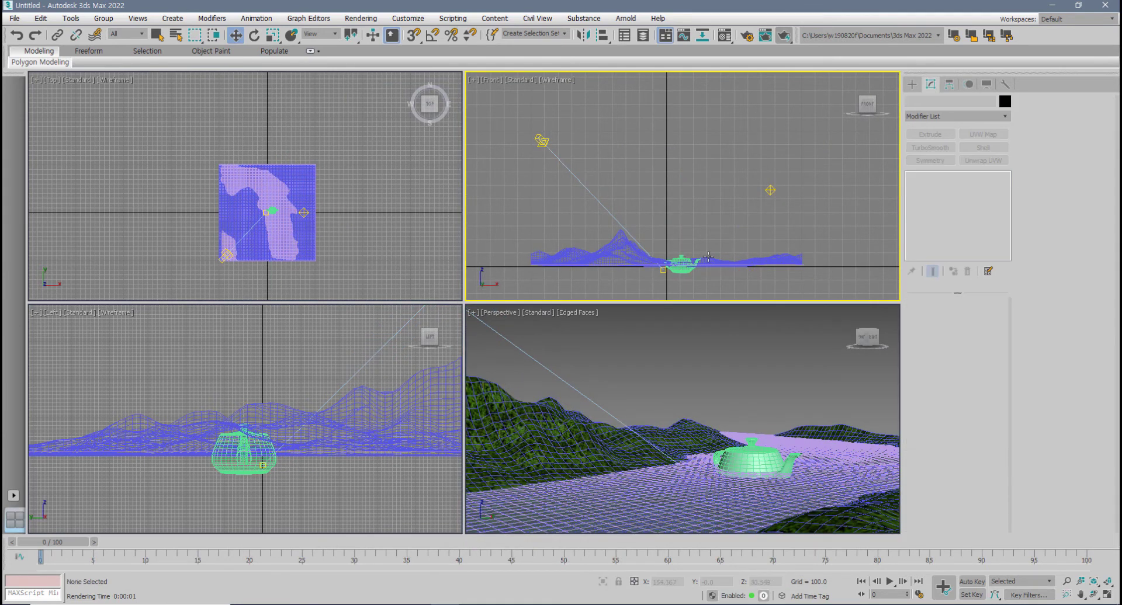
pyautogui.click(769, 190)
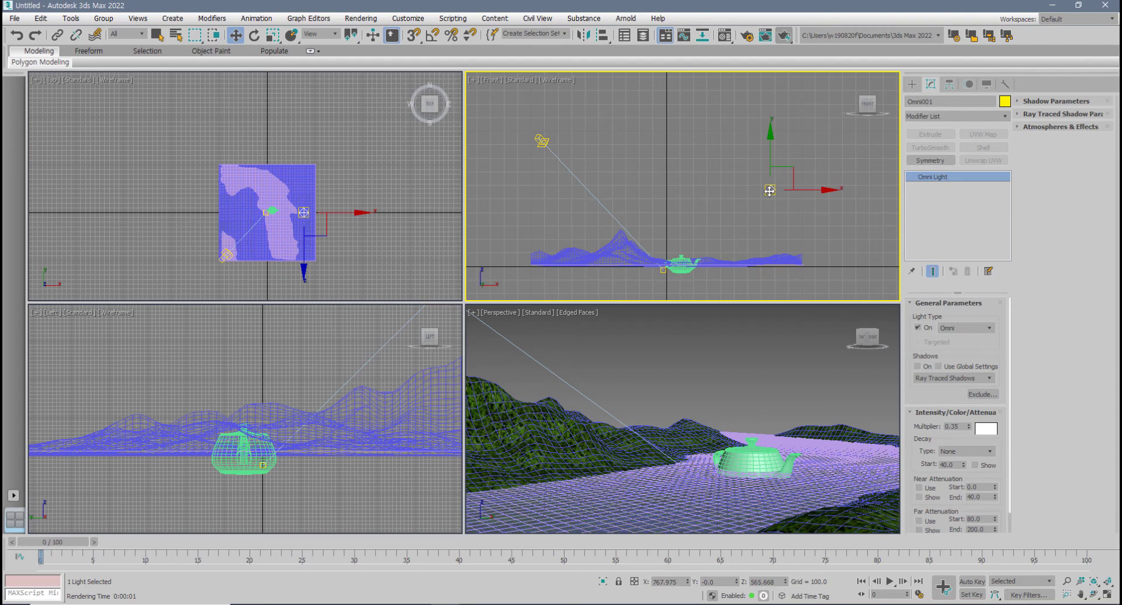
pyautogui.hotkey('ctrl', 'w')
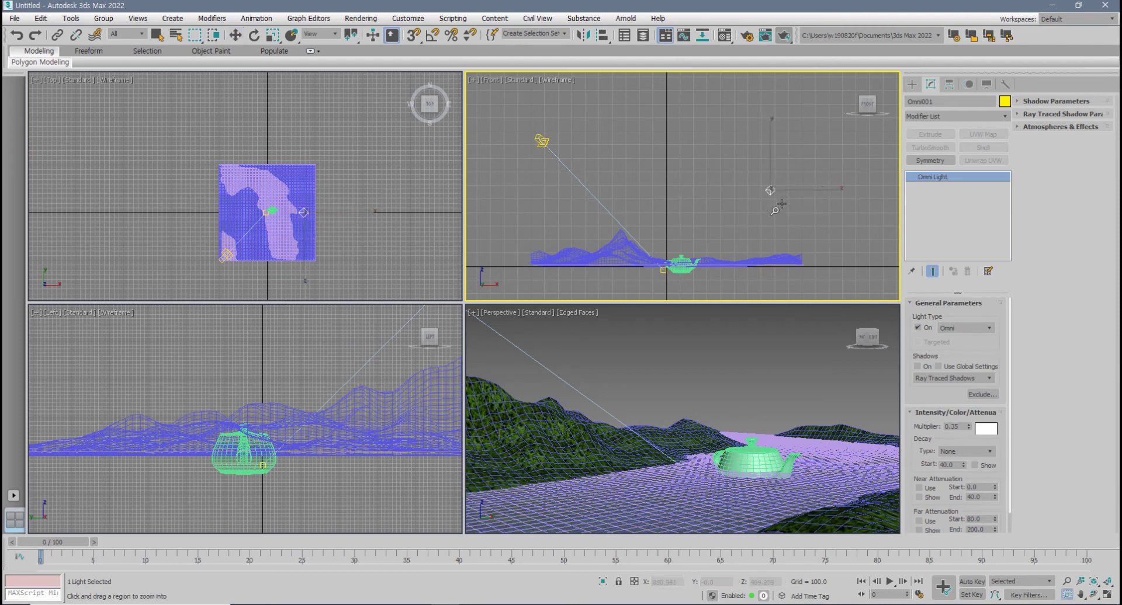
pyautogui.press('w')
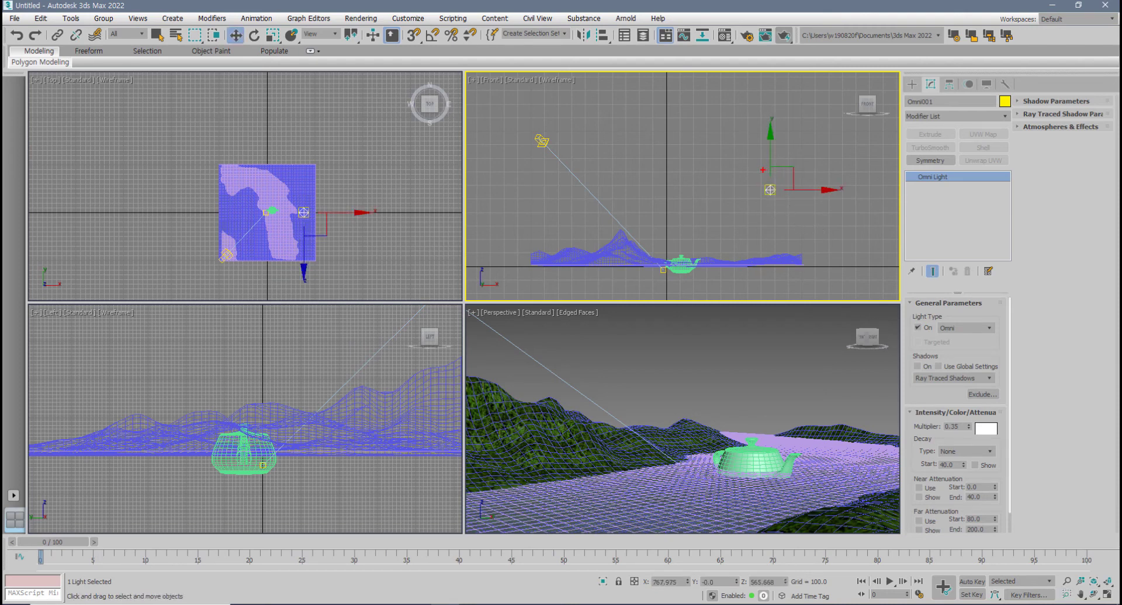
pyautogui.moveTo(763, 170)
pyautogui.mouseDown()
pyautogui.moveTo(785, 168)
pyautogui.moveTo(641, 198)
pyautogui.mouseUp()
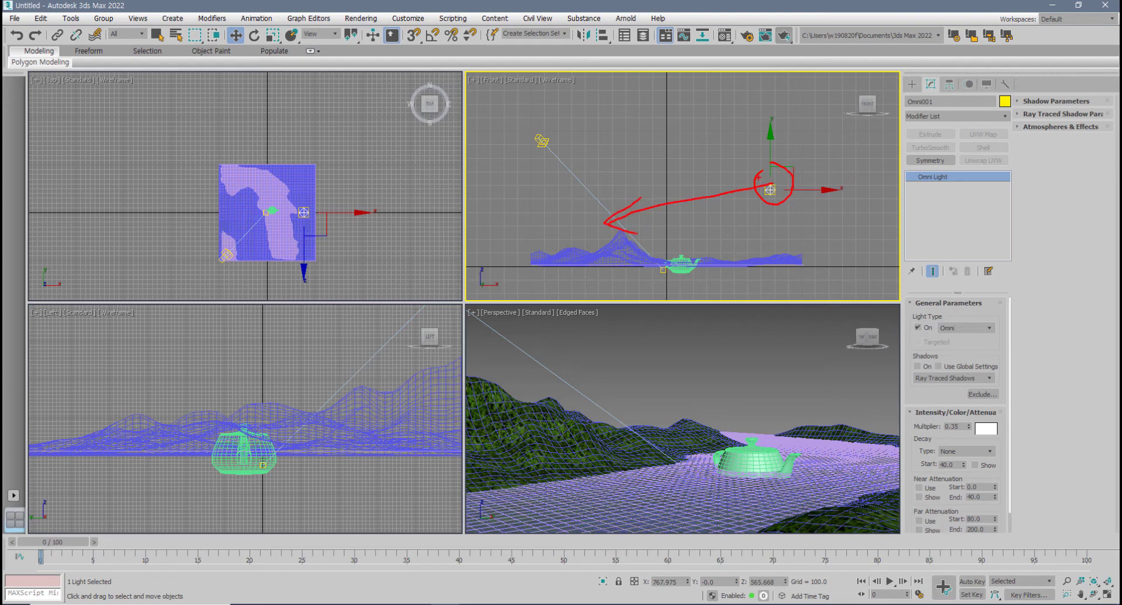
pyautogui.moveTo(755, 176)
pyautogui.mouseDown()
pyautogui.moveTo(631, 149)
pyautogui.moveTo(694, 108)
pyautogui.mouseUp()
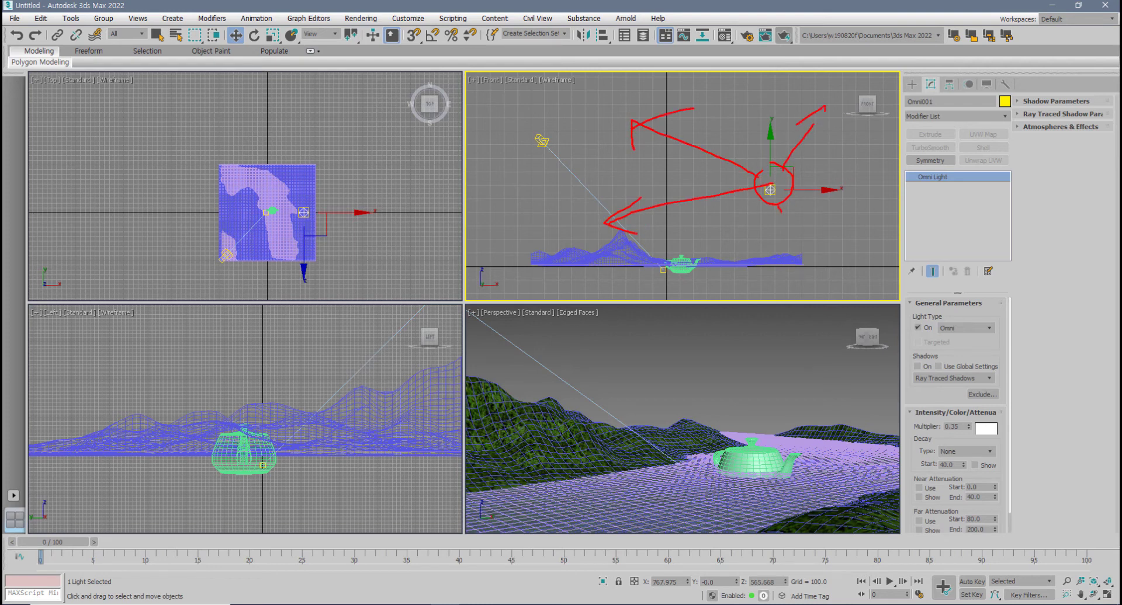
pyautogui.press('Escape')
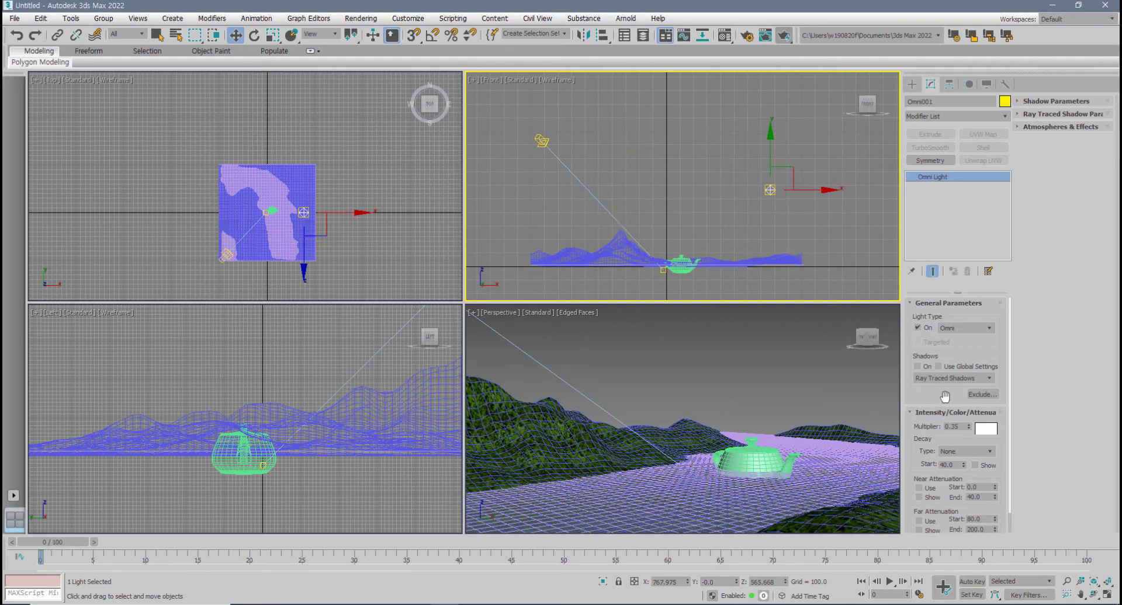
# - Enable Far Attenuation on the Omni light, with End at 1880 and Start at about 371.2
pyautogui.scroll(-2, 945, 396)
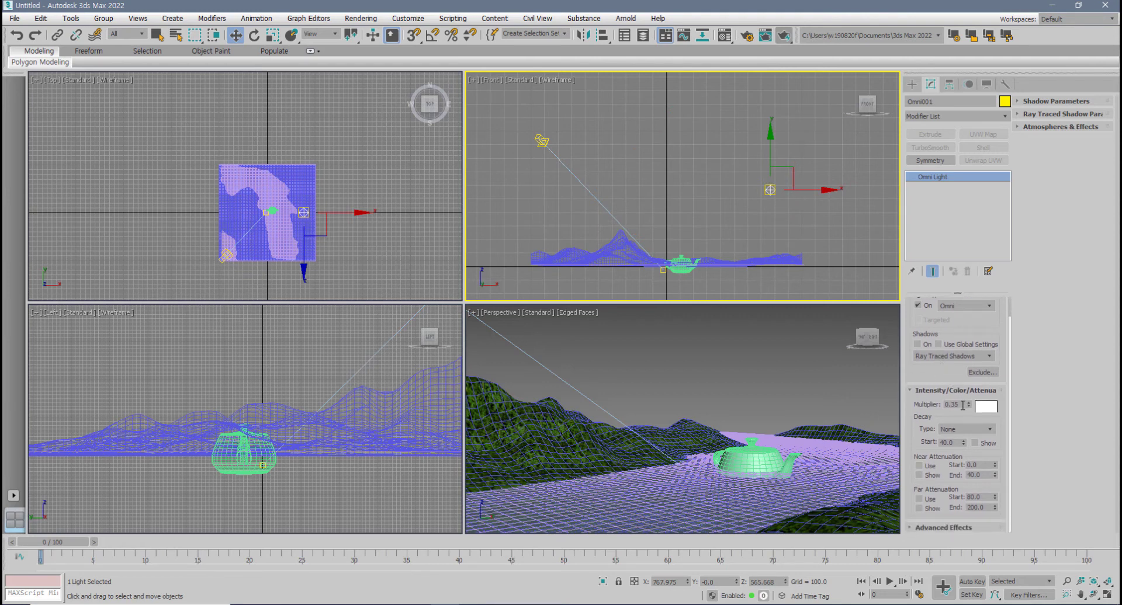
pyautogui.click(920, 500)
pyautogui.moveTo(998, 509); pyautogui.dragTo(81, 18)
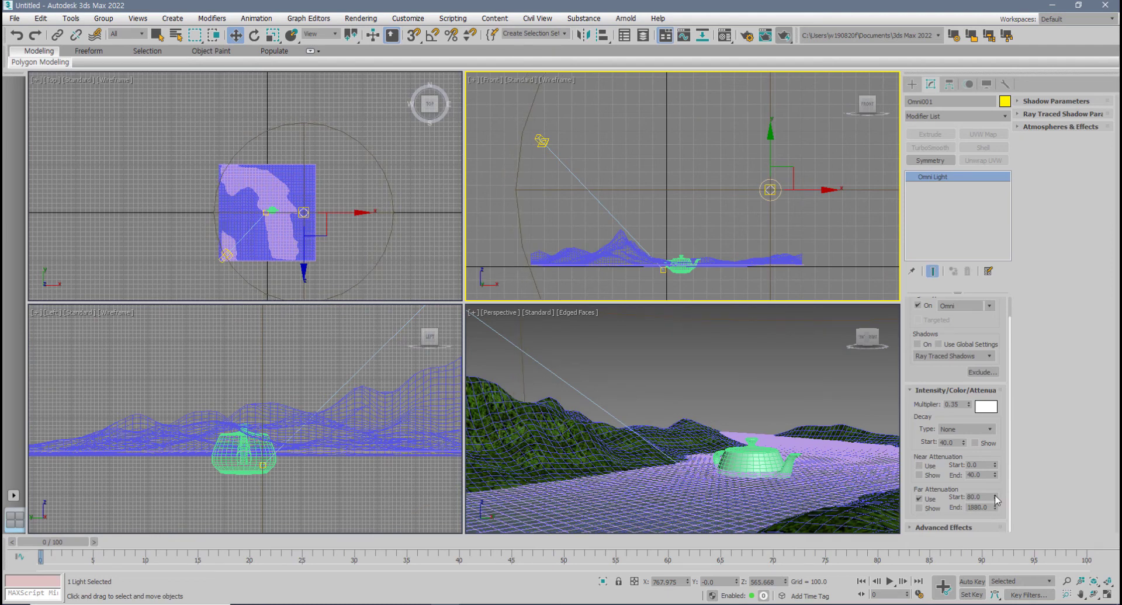
pyautogui.moveTo(996, 499); pyautogui.dragTo(1032, 283)
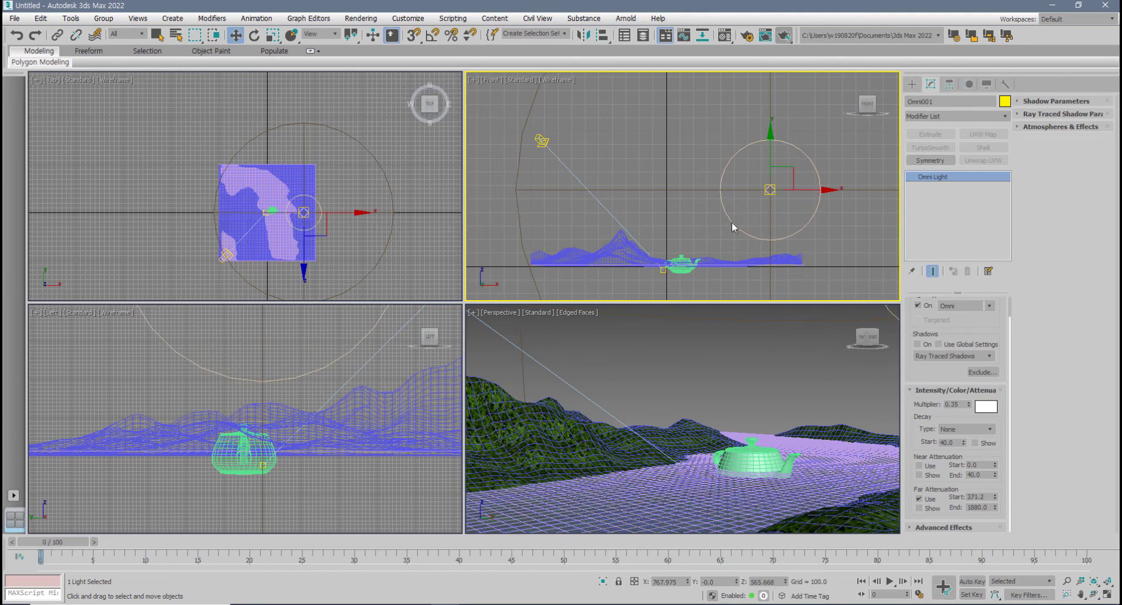
pyautogui.moveTo(732, 224); pyautogui.dragTo(723, 204, button='middle')
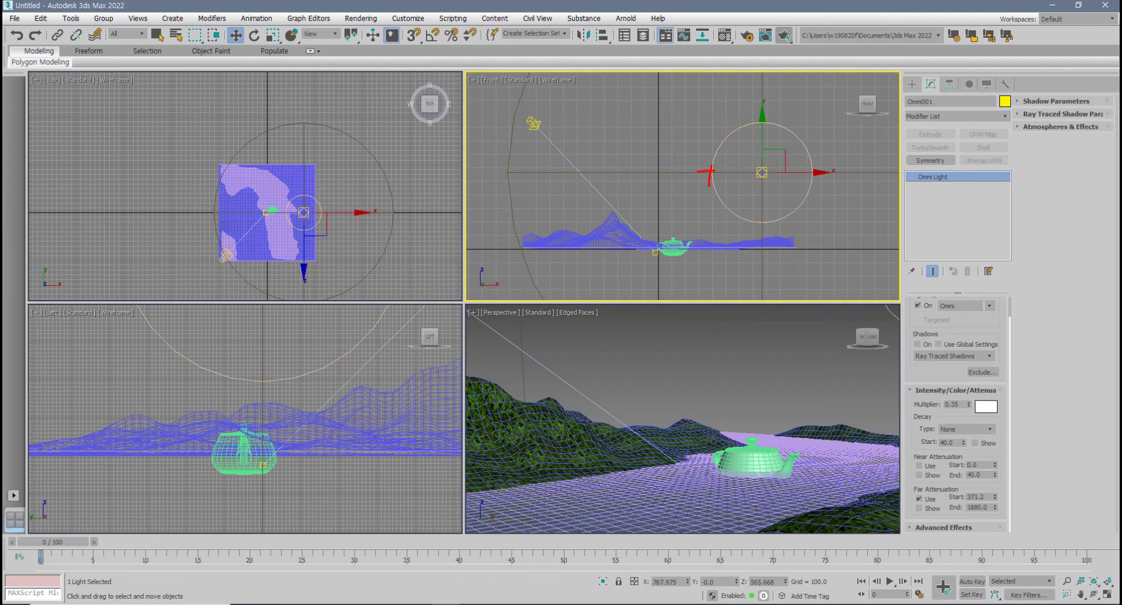
pyautogui.moveTo(700, 171); pyautogui.dragTo(581, 169)
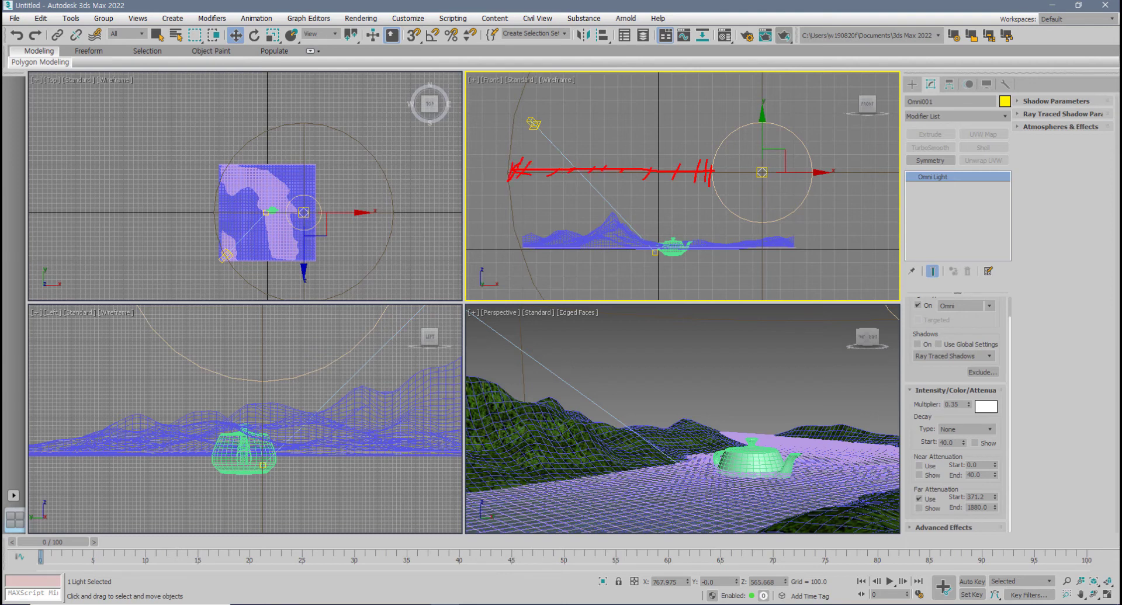
pyautogui.press('Escape')
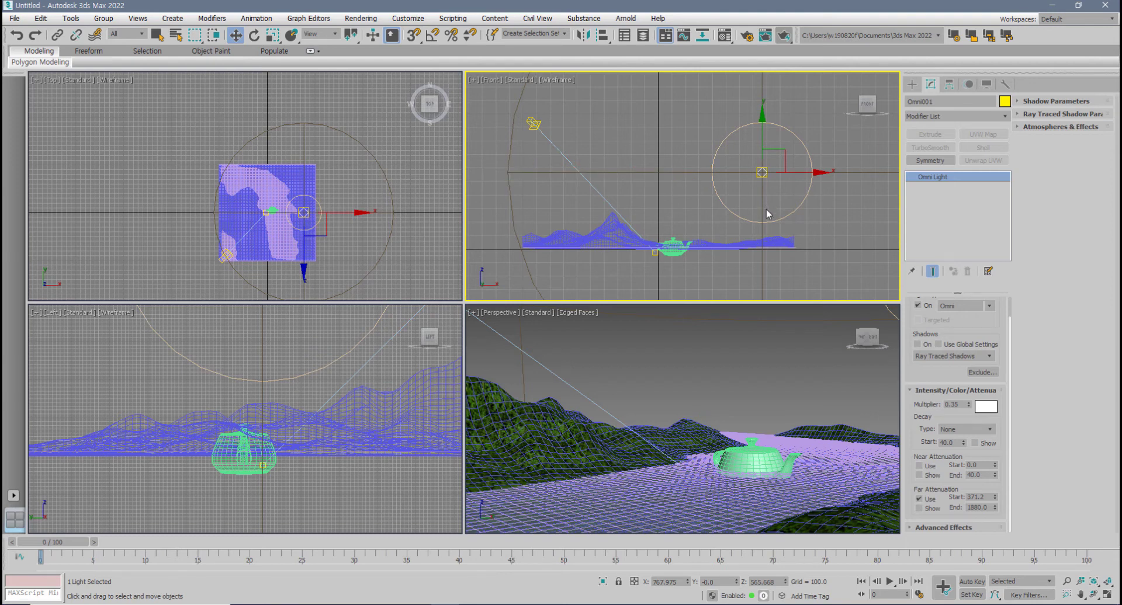
# - Render the Perspective view to check the attenuated light, close the render window, and set the Omni light's Multiplier to 1.0
pyautogui.moveTo(771, 392); pyautogui.dragTo(779, 363, button='middle')
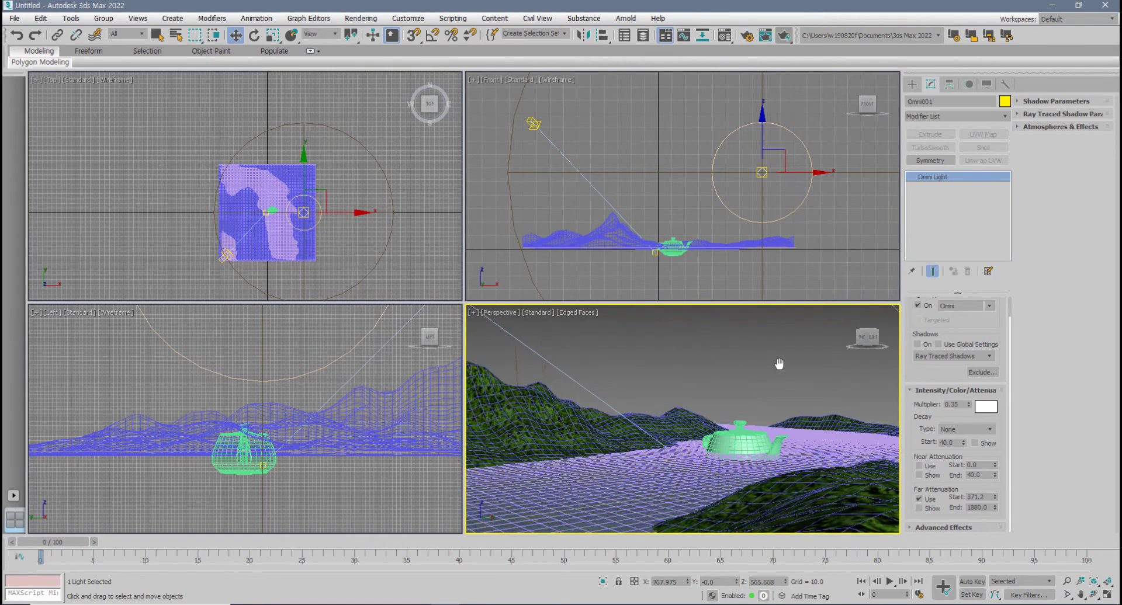
pyautogui.click(786, 36)
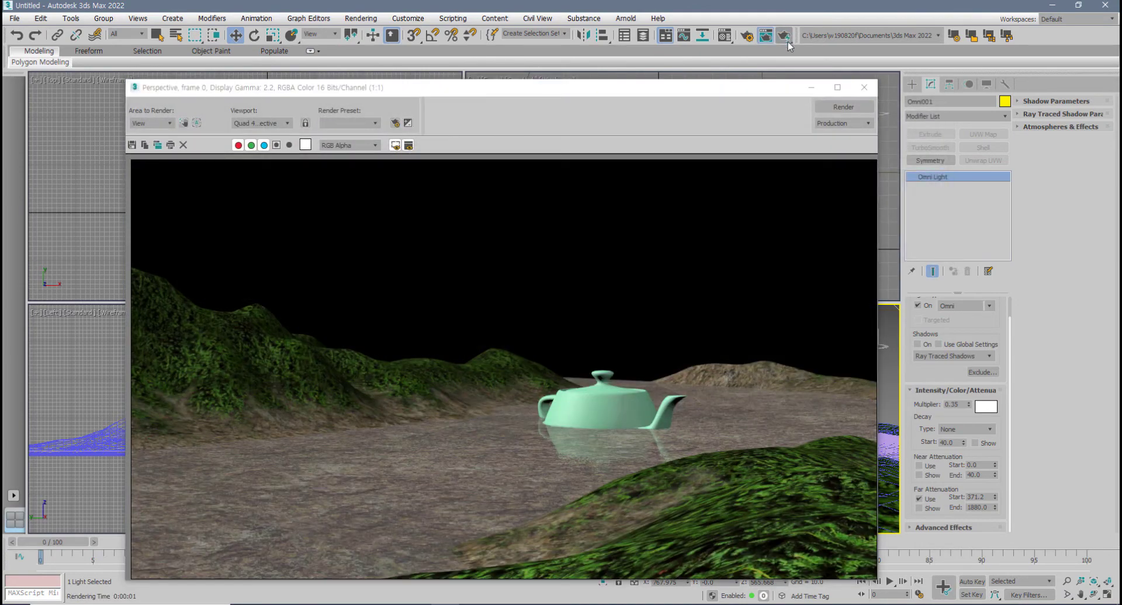
pyautogui.click(863, 87)
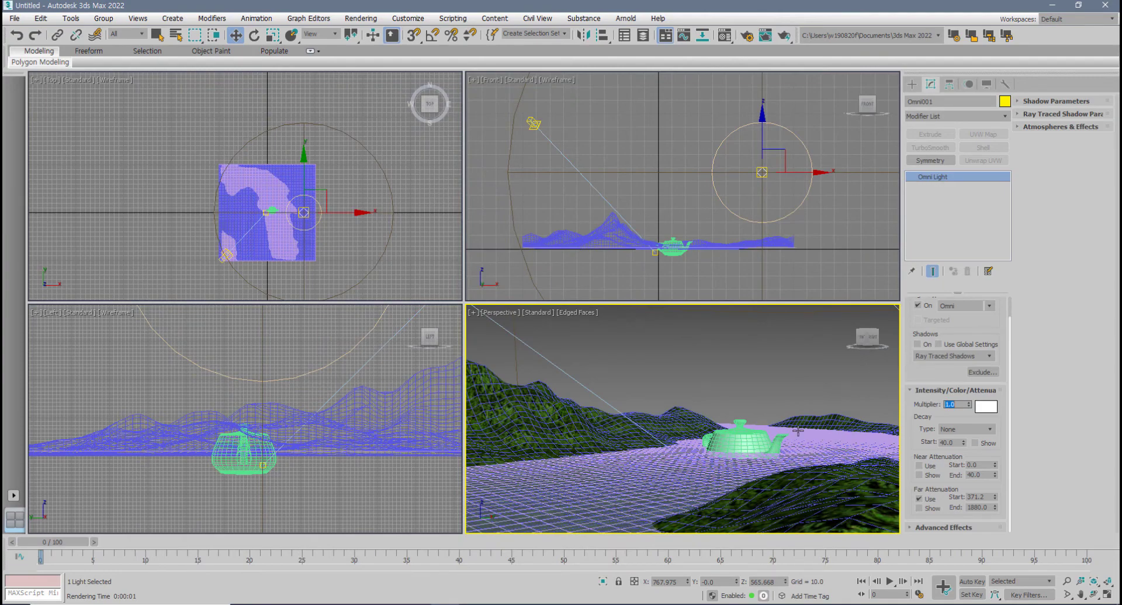
# - Maximize the Perspective viewport, render an orbited view over the mountain and lake, and close the render window
pyautogui.hotkey('alt', 'w')
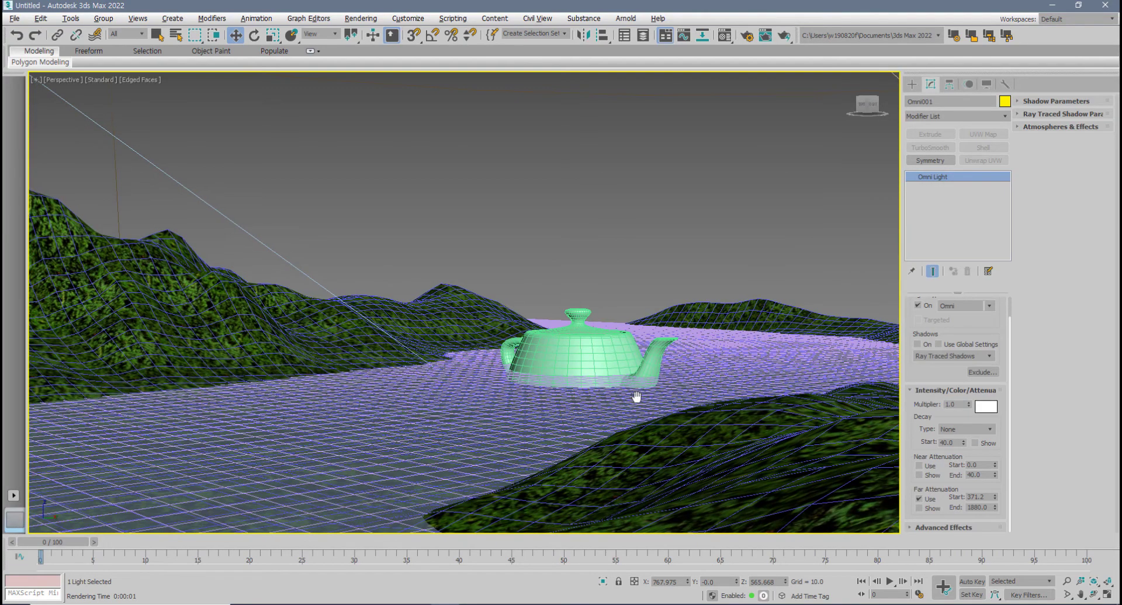
pyautogui.moveTo(636, 397)
pyautogui.keyDown('alt'); pyautogui.mouseDown(button='middle')
pyautogui.moveTo(672, 429)
pyautogui.moveTo(666, 399)
pyautogui.moveTo(647, 392)
pyautogui.mouseUp(button='middle'); pyautogui.keyUp('alt')
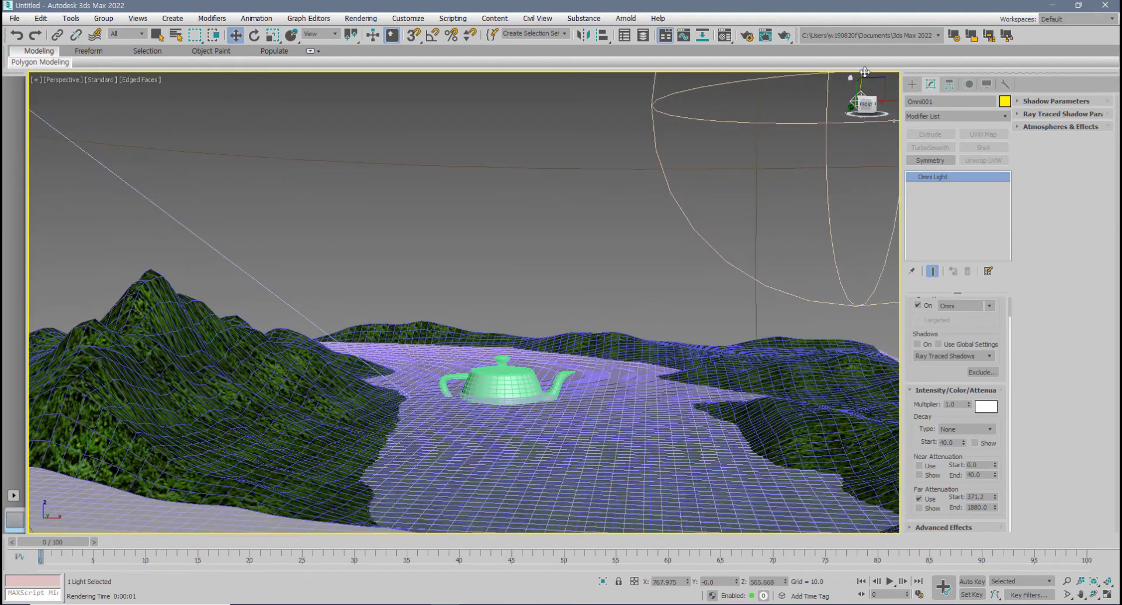
pyautogui.click(785, 35)
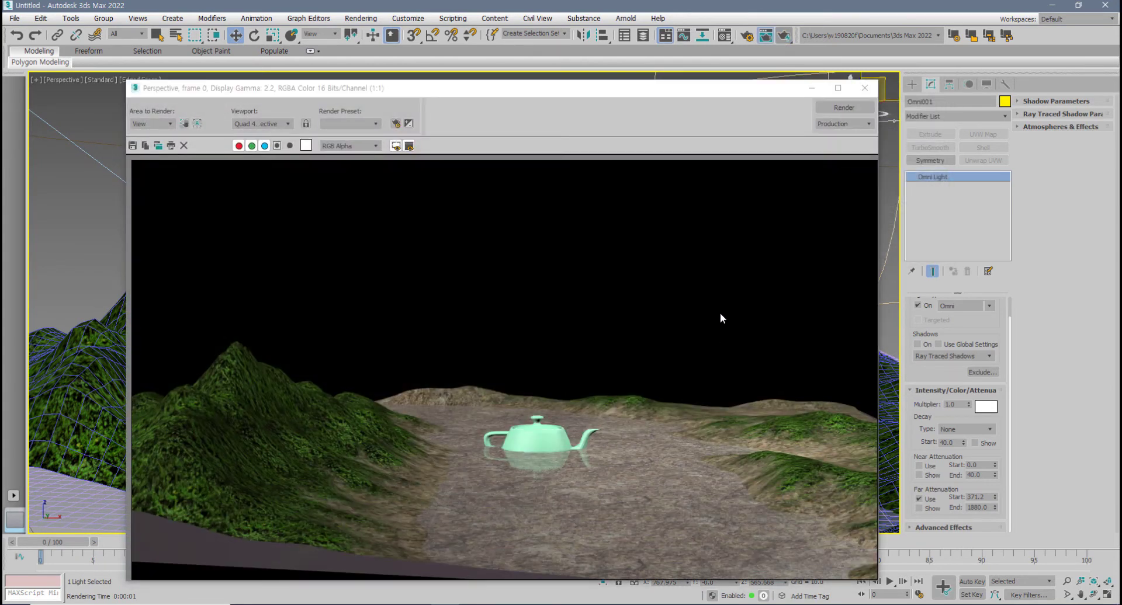
pyautogui.click(864, 87)
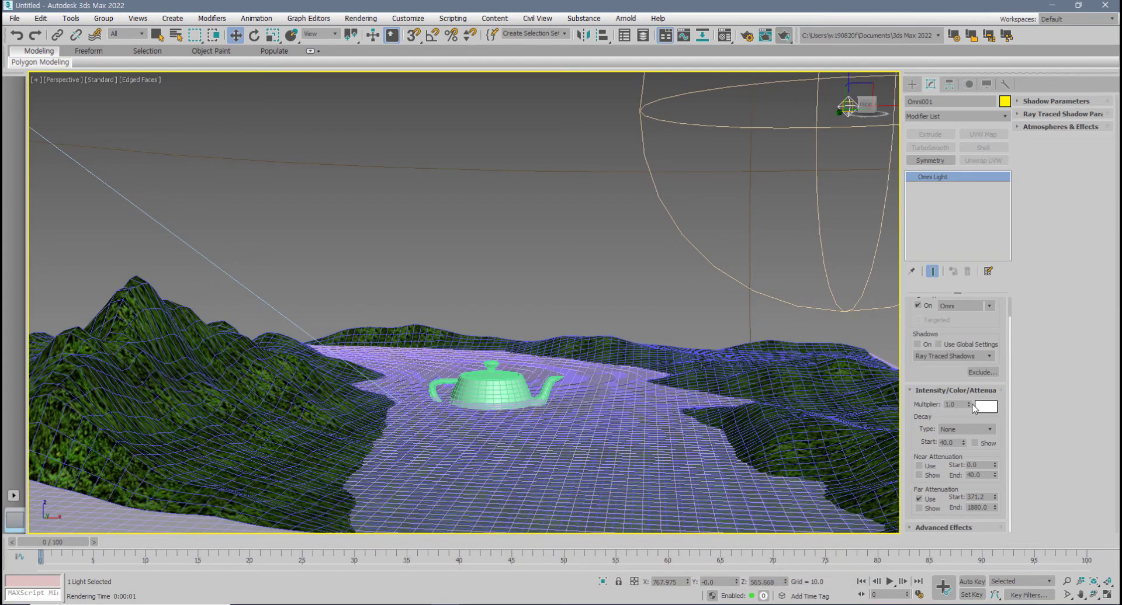
# - Set the Omni light's Multiplier to 0.48, render the Perspective view again, and close the render window
pyautogui.moveTo(970, 406); pyautogui.dragTo(970, 432)
pyautogui.click(783, 36)
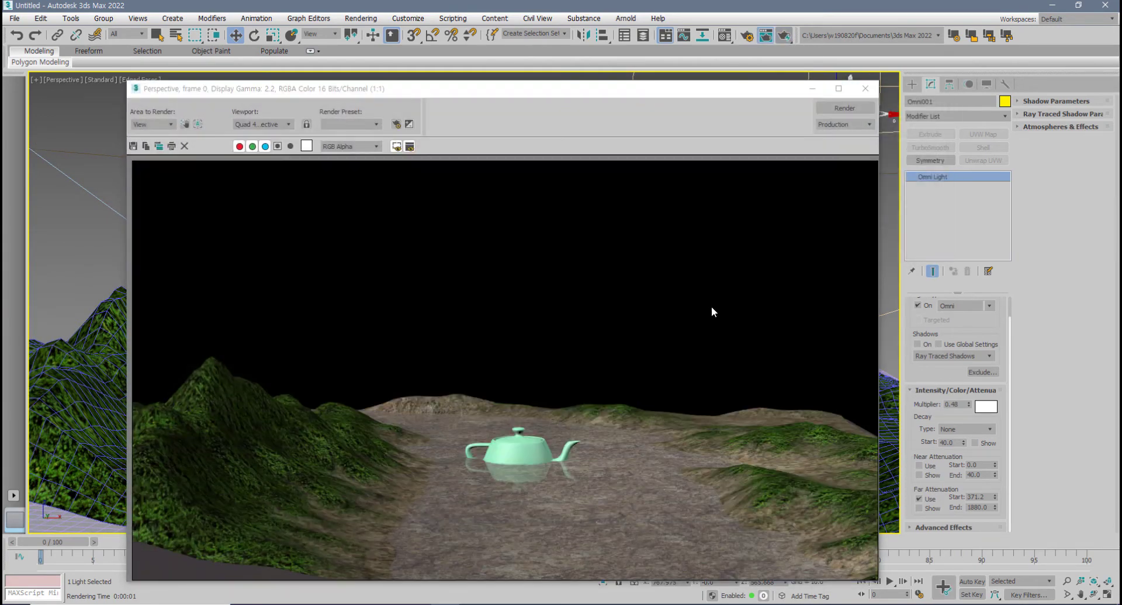
pyautogui.click(865, 88)
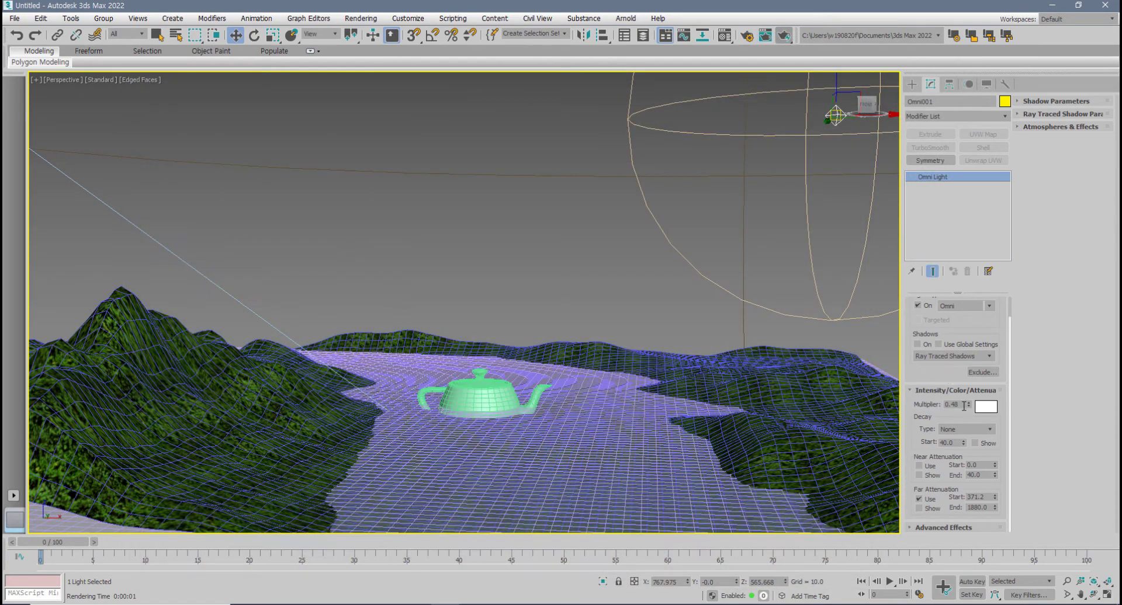
# - Set the Omni light's Multiplier to 1.0 and Far Attenuation Start to 0, and test-render the whole terrain from farther away
pyautogui.moveTo(963, 404); pyautogui.dragTo(910, 405)
pyautogui.rightClick(996, 499)
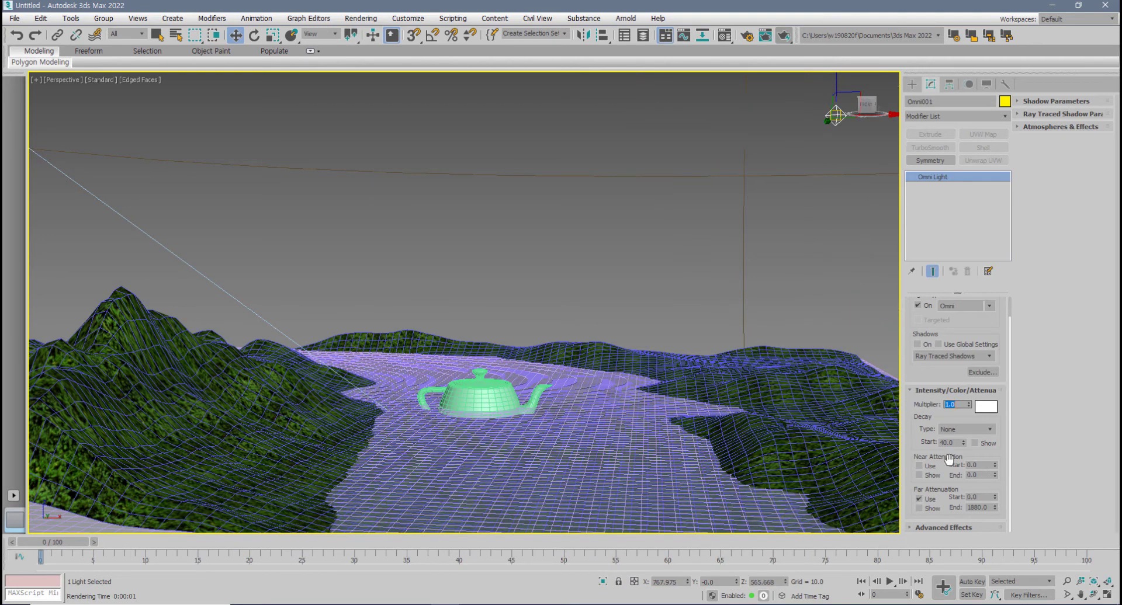
pyautogui.scroll(-5, 818, 397)
pyautogui.moveTo(818, 396); pyautogui.dragTo(719, 394, button='middle')
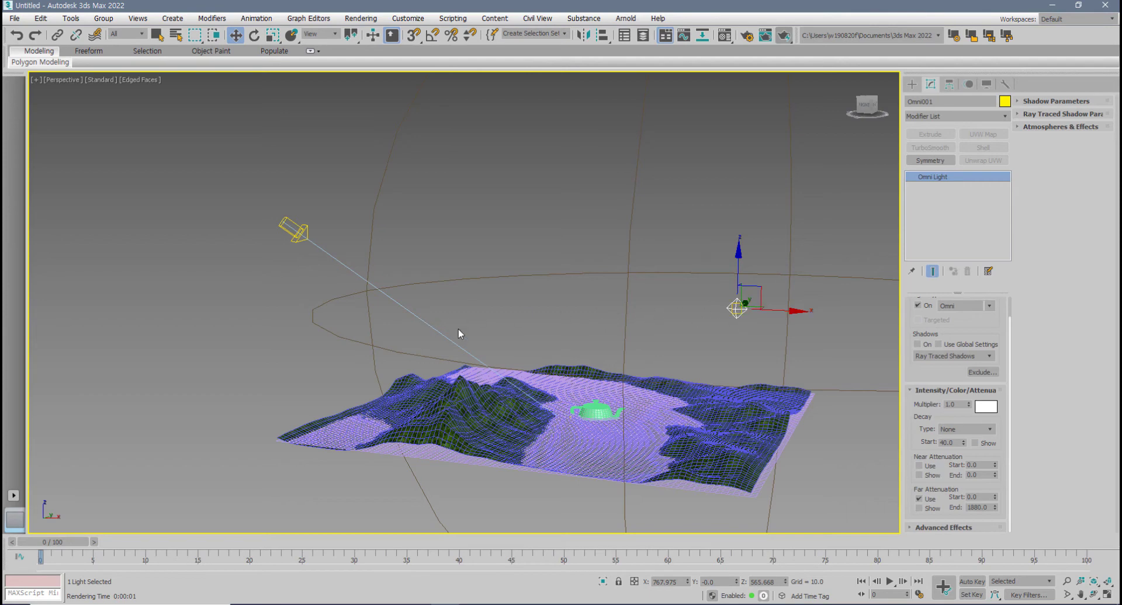
pyautogui.keyDown('alt'); pyautogui.moveTo(458, 330); pyautogui.dragTo(599, 363, button='middle'); pyautogui.keyUp('alt')
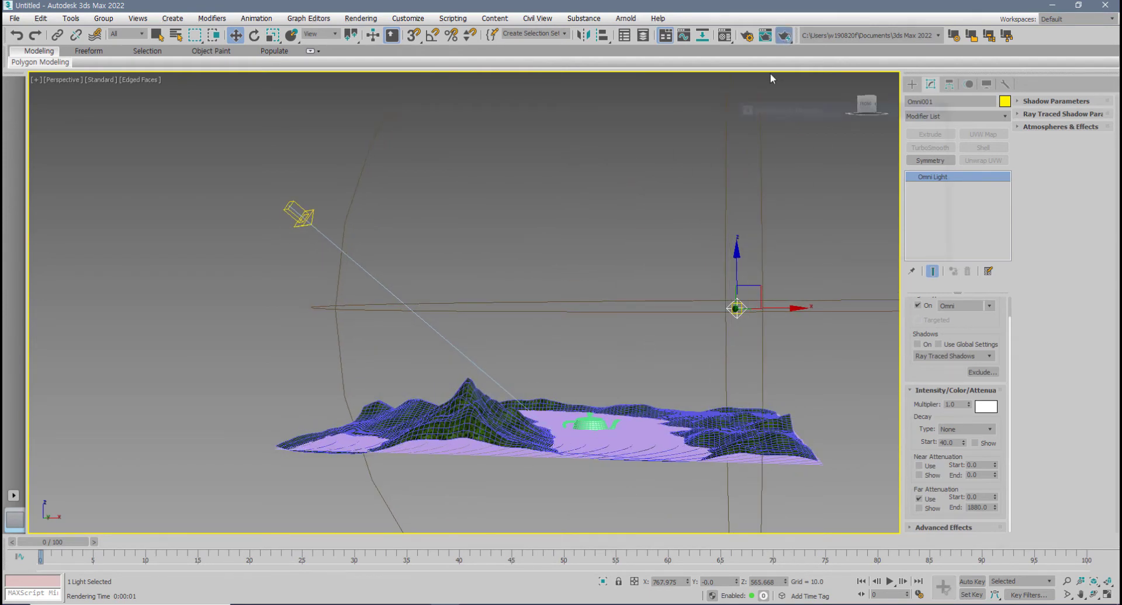
pyautogui.click(765, 36)
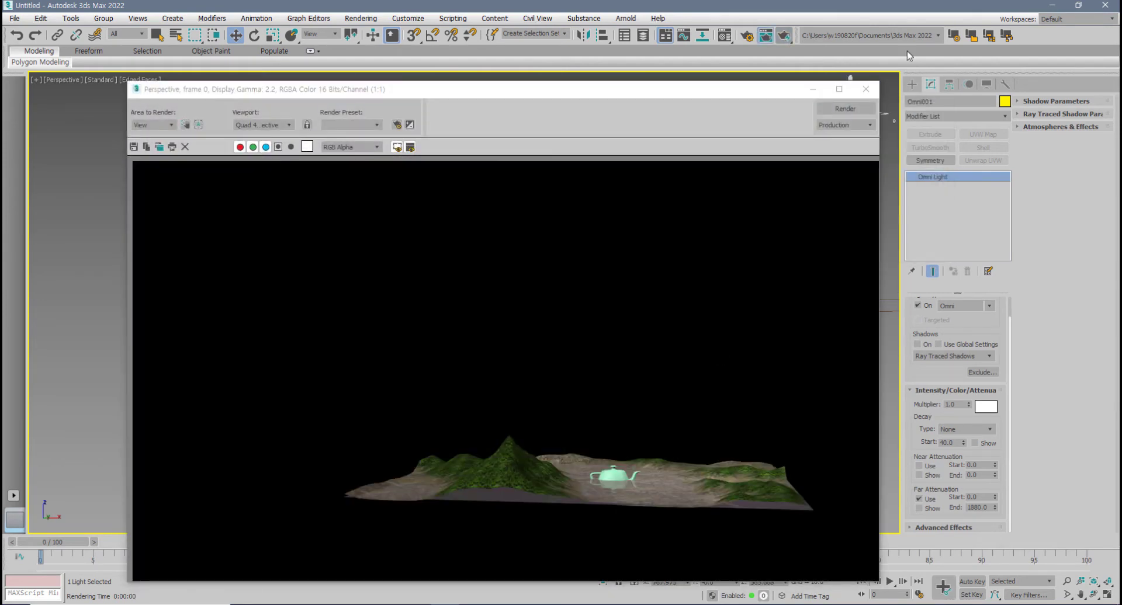
pyautogui.click(865, 88)
# - Render a closer Perspective view of the teapot and the surrounding lake and hills, and close the render window
pyautogui.scroll(4, 667, 350)
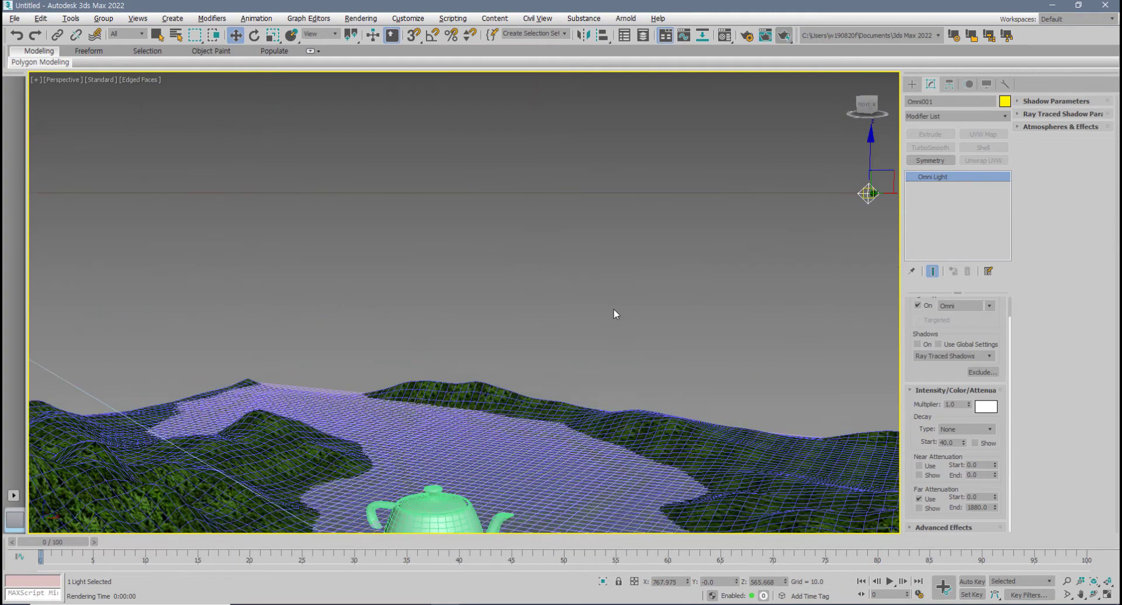
pyautogui.moveTo(614, 309); pyautogui.dragTo(675, 213, button='middle')
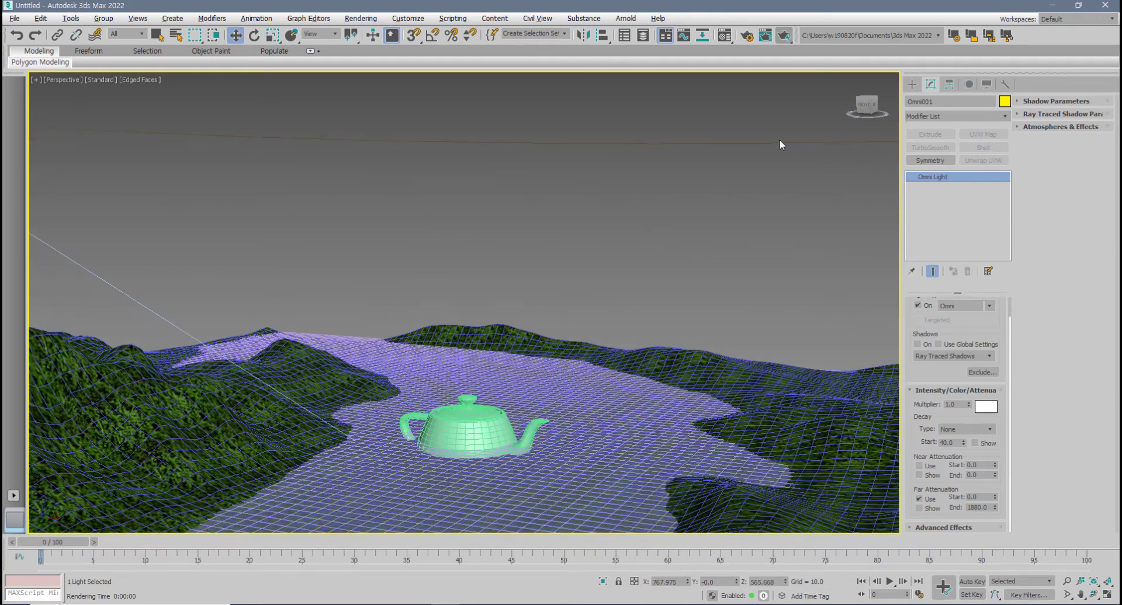
pyautogui.click(783, 35)
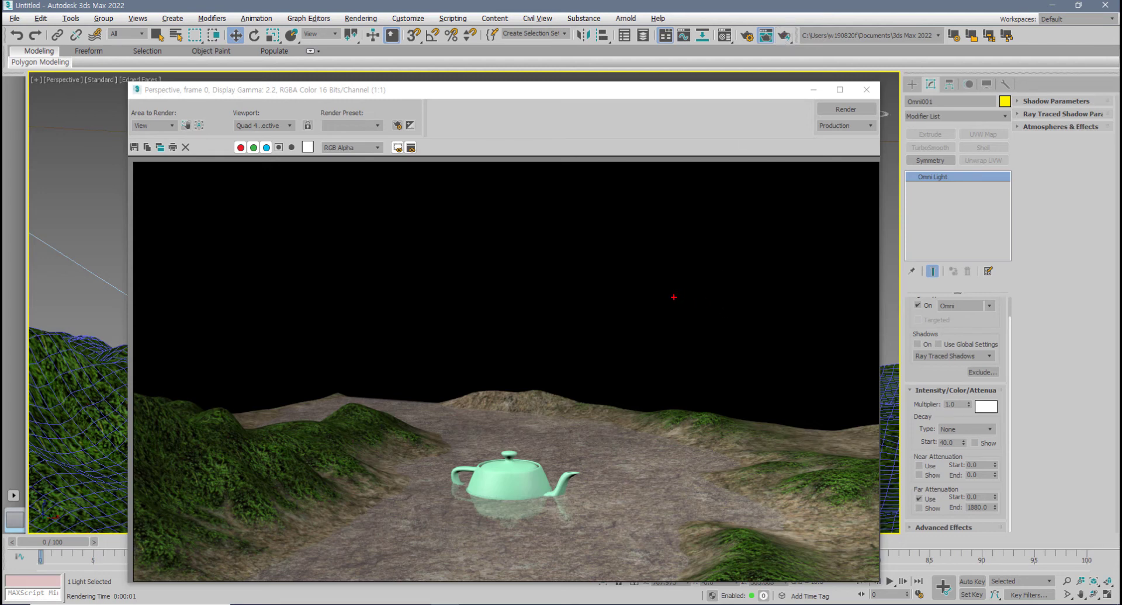
pyautogui.moveTo(676, 280)
pyautogui.mouseDown()
pyautogui.moveTo(634, 342)
pyautogui.moveTo(611, 431)
pyautogui.mouseUp()
pyautogui.moveTo(339, 301); pyautogui.dragTo(466, 418)
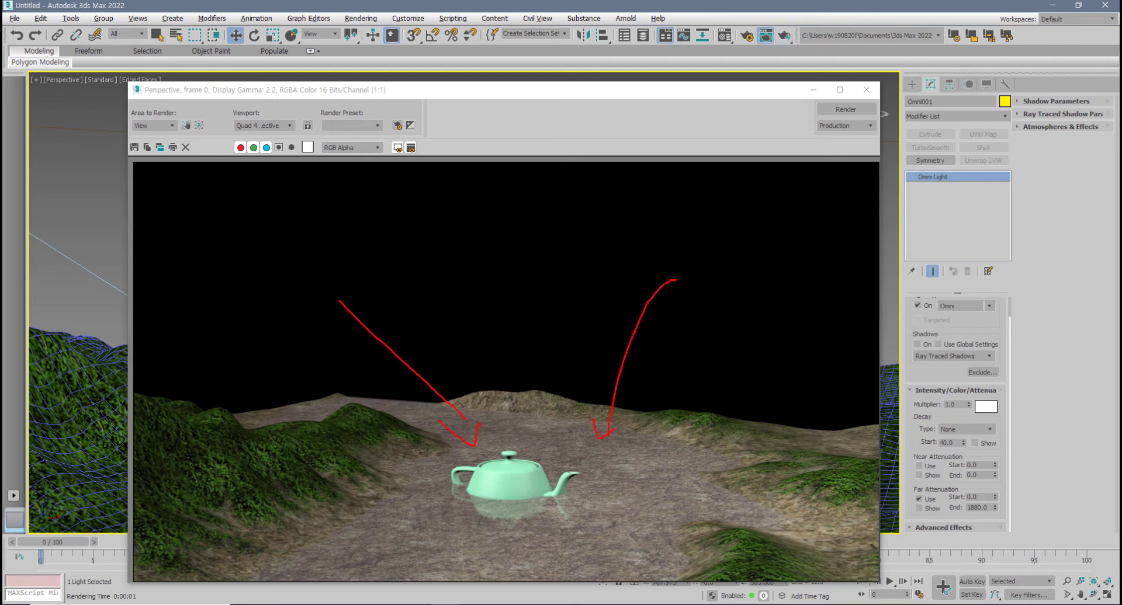
pyautogui.moveTo(274, 410); pyautogui.dragTo(323, 474)
pyautogui.press('Escape')
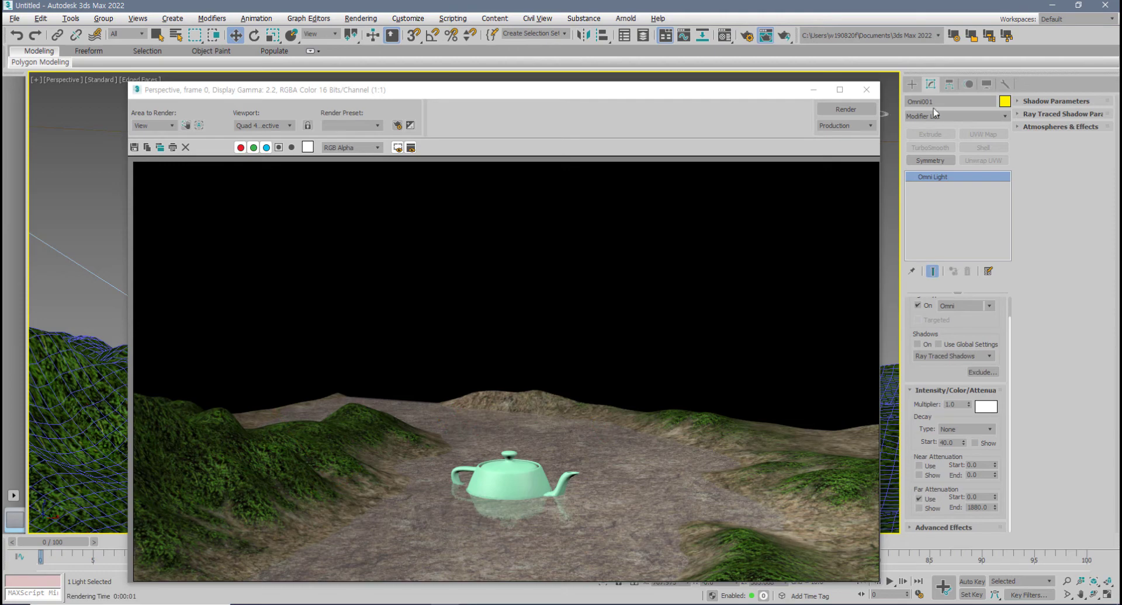
pyautogui.click(867, 90)
# - Restore the four-viewport layout and create a sphere of about 2130 radius in the Top view, centered on the terrain and enclosing it
pyautogui.hotkey('alt', 'w')
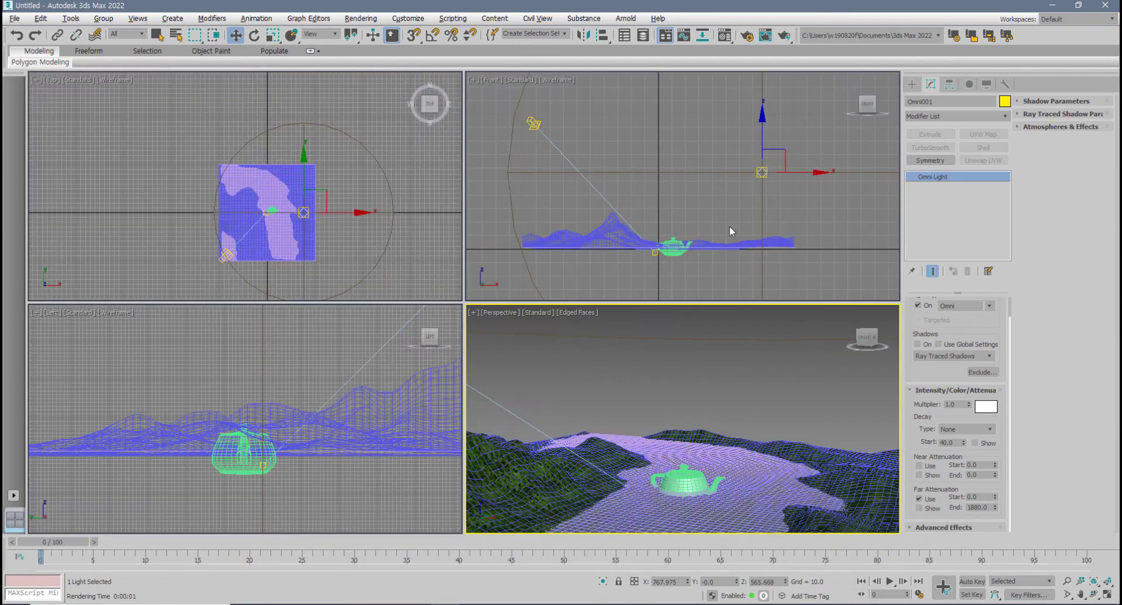
pyautogui.click(840, 144)
pyautogui.click(911, 84)
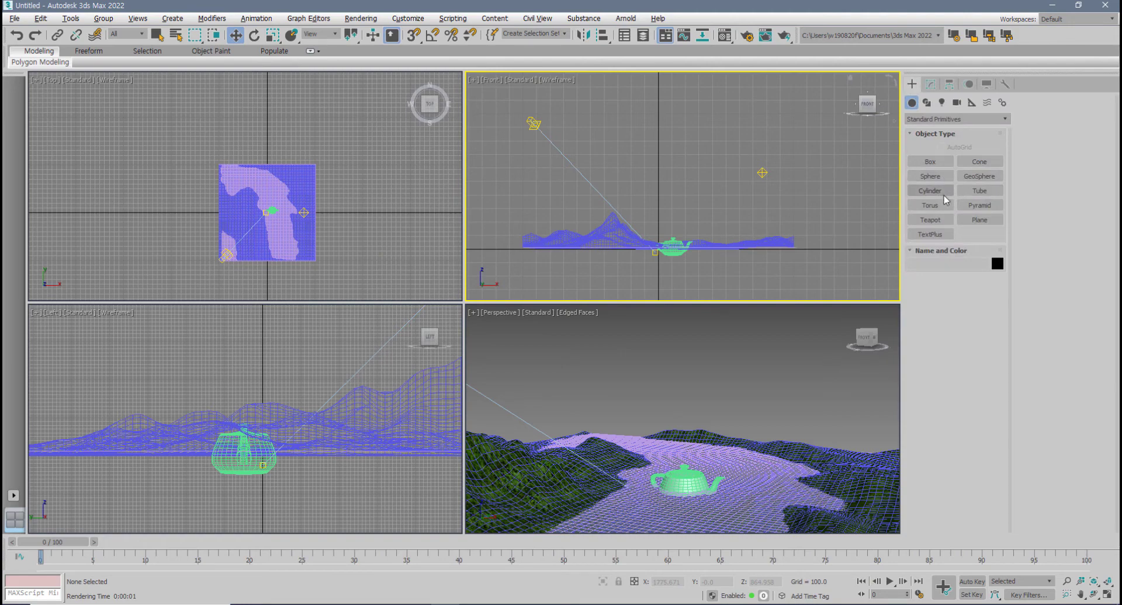
pyautogui.click(932, 176)
pyautogui.moveTo(345, 212); pyautogui.dragTo(333, 191, button='middle')
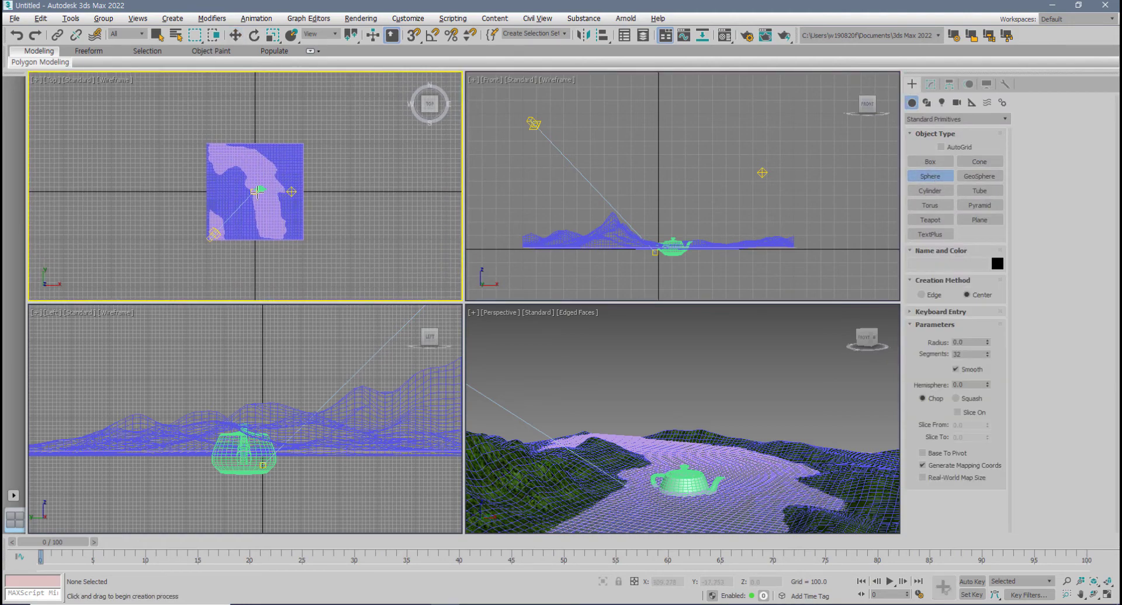
pyautogui.moveTo(256, 192); pyautogui.dragTo(301, 284)
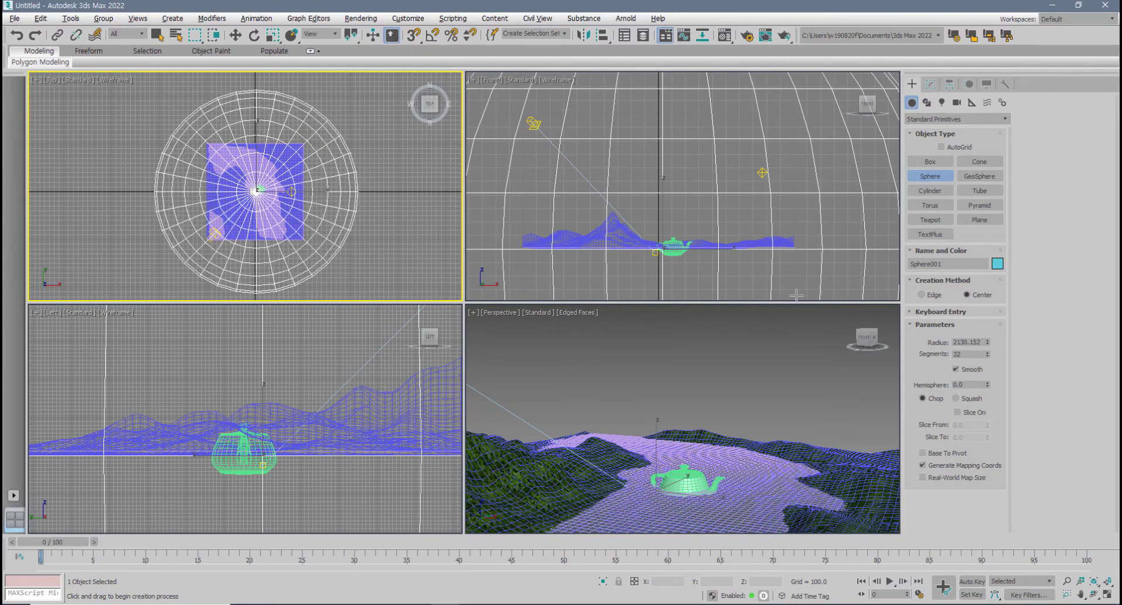
# - Examine the sphere's outer surface in the Perspective view from close up and from farther away
pyautogui.click(743, 413)
pyautogui.press('z')
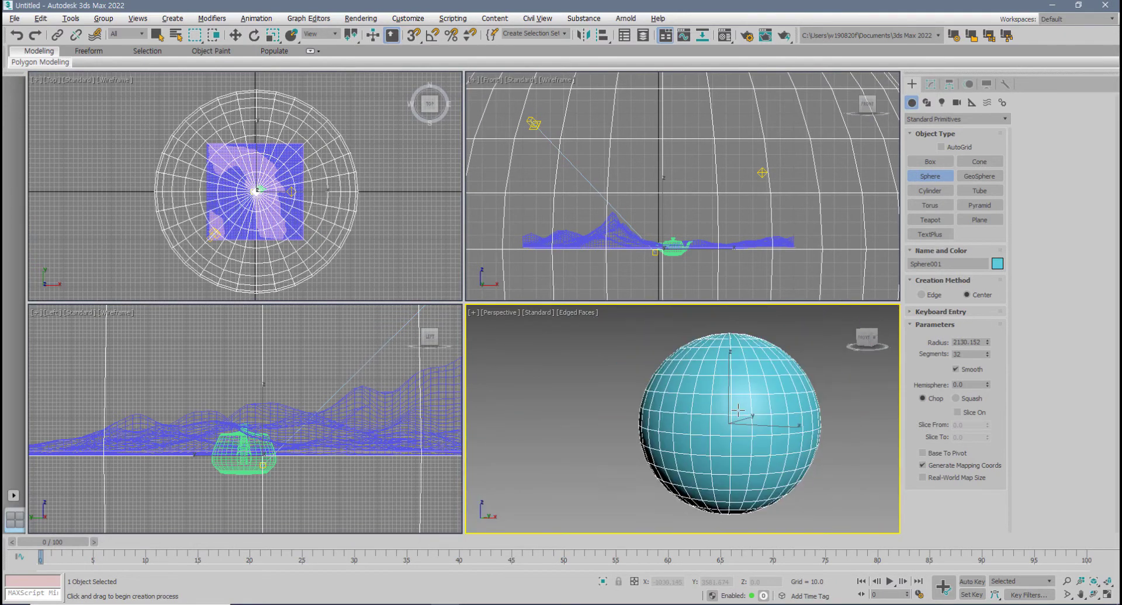
pyautogui.scroll(4, 739, 411)
pyautogui.scroll(-4, 738, 409)
pyautogui.scroll(8, 725, 406)
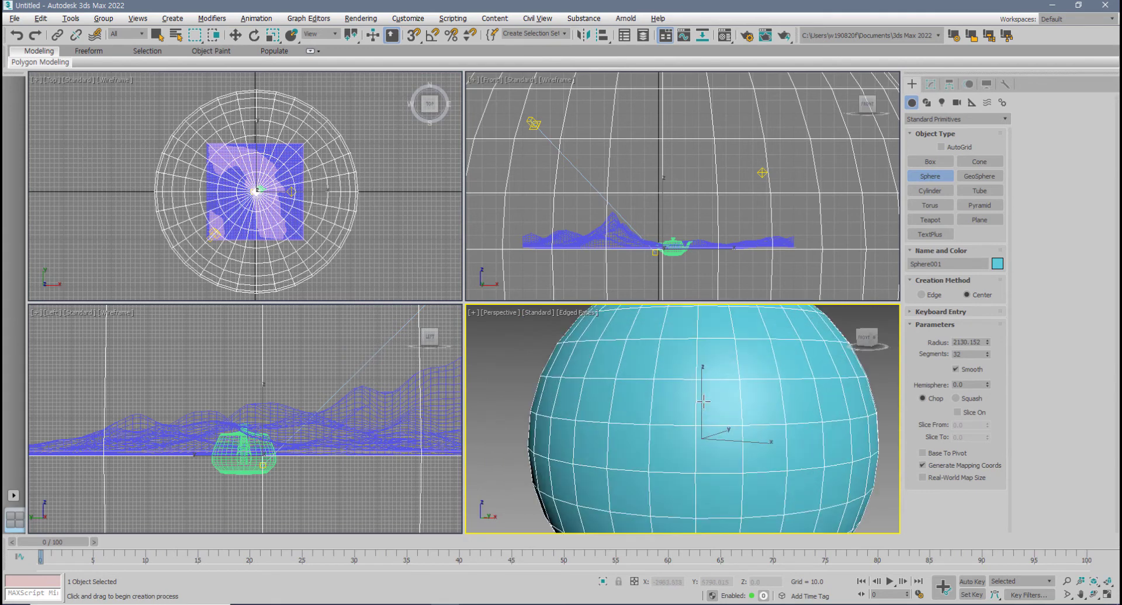
pyautogui.scroll(-5, 724, 397)
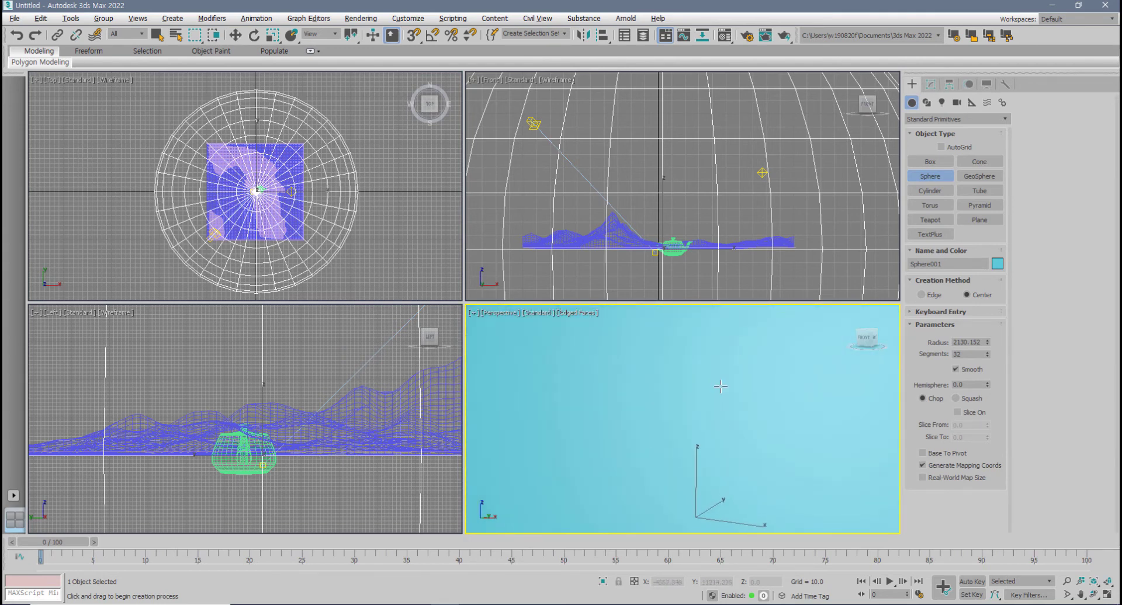
pyautogui.scroll(4, 725, 397)
pyautogui.press('w')
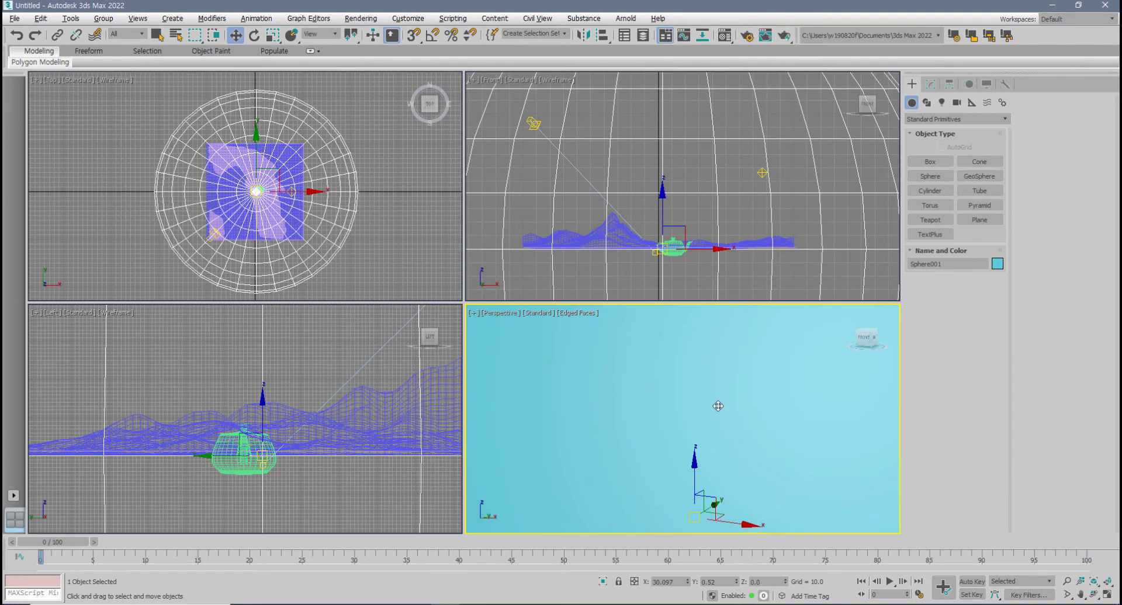
pyautogui.scroll(-6, 720, 409)
pyautogui.scroll(5, 723, 416)
pyautogui.scroll(-4, 715, 435)
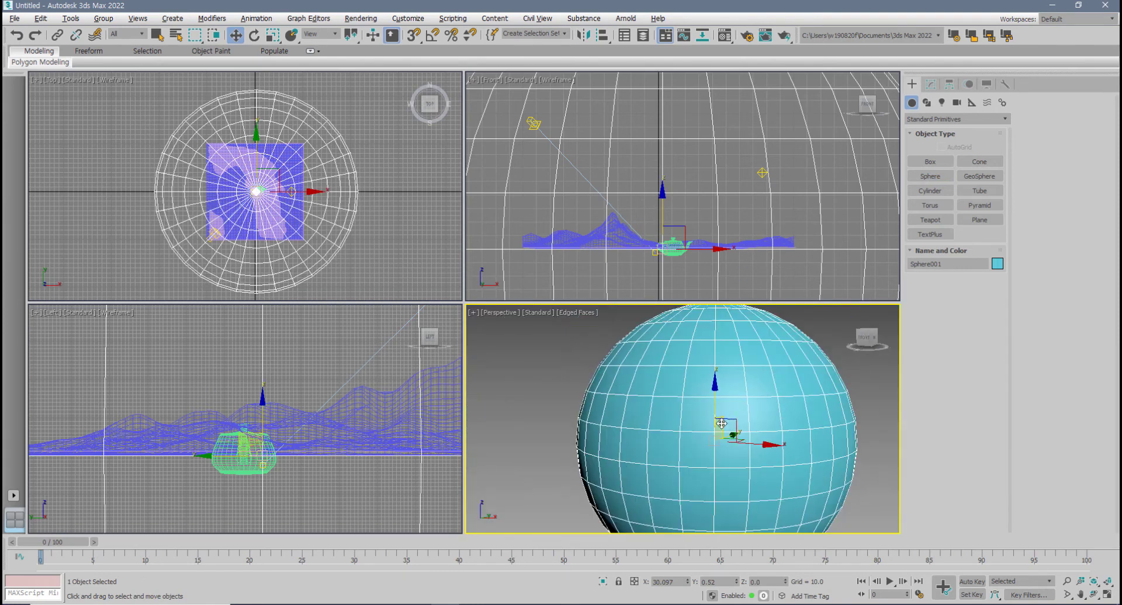
pyautogui.scroll(5, 701, 435)
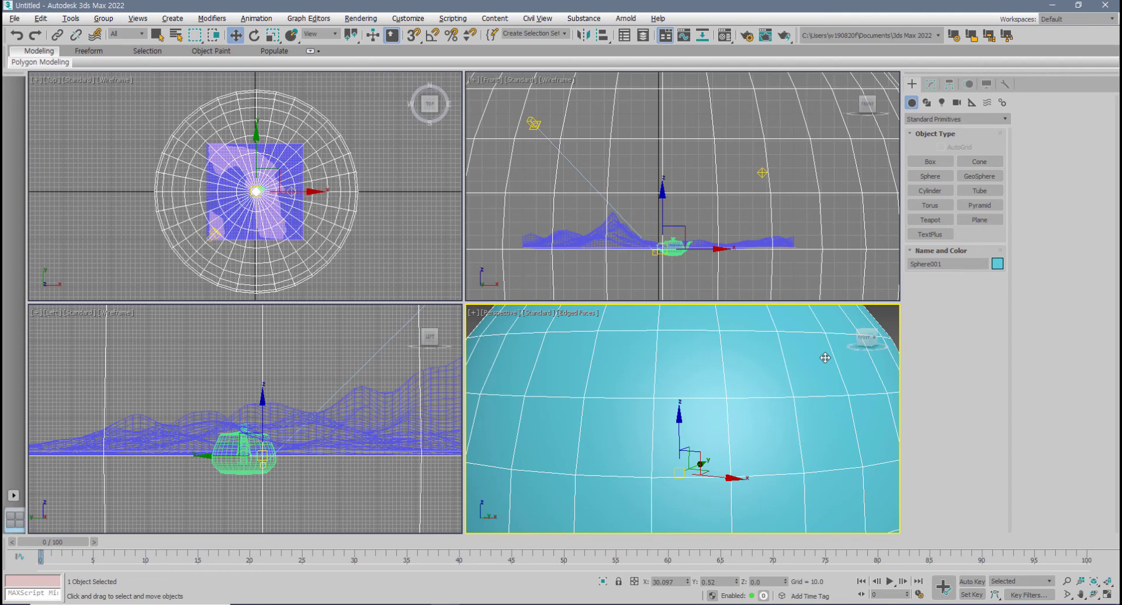
pyautogui.scroll(-5, 744, 394)
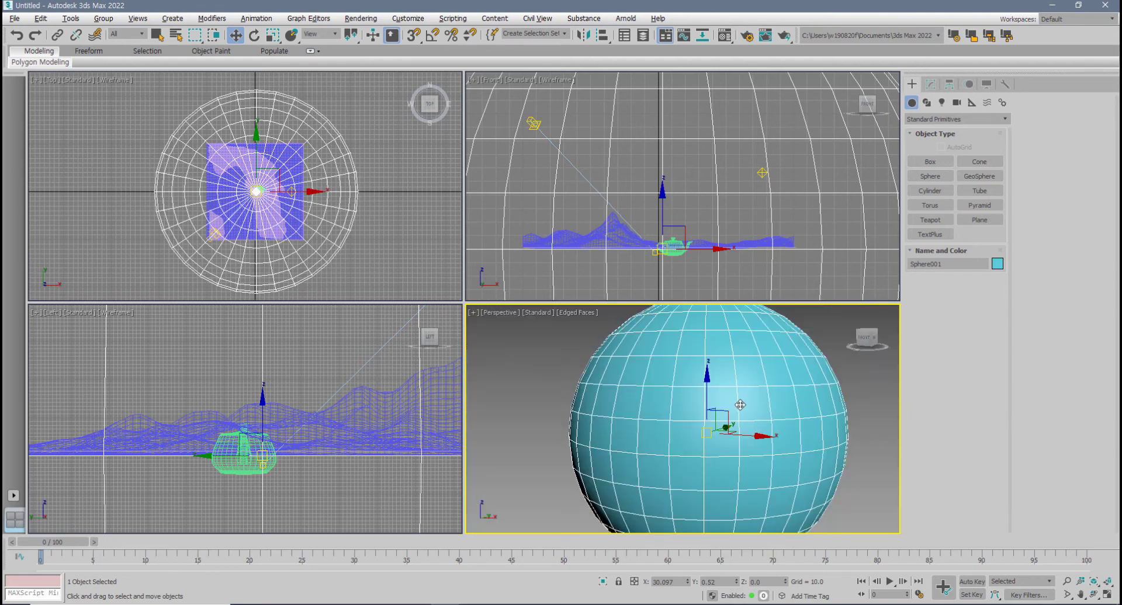
pyautogui.moveTo(738, 405); pyautogui.dragTo(717, 408, button='middle')
pyautogui.scroll(-4, 715, 408)
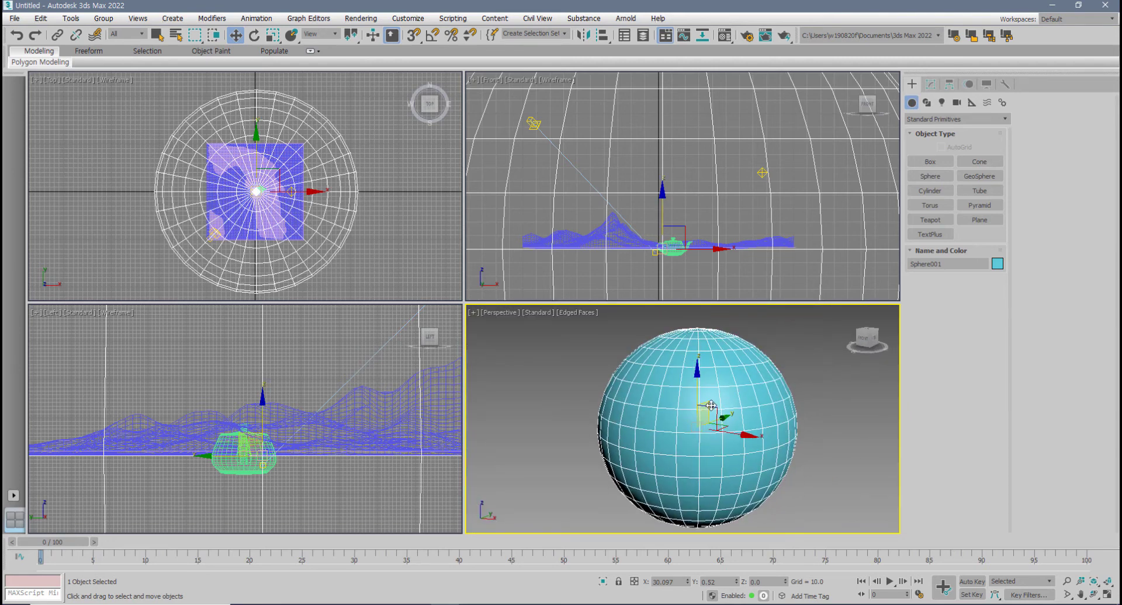
# - Apply a Normal modifier to the sphere with Flip Normals enabled, so its surface faces inward
pyautogui.click(931, 85)
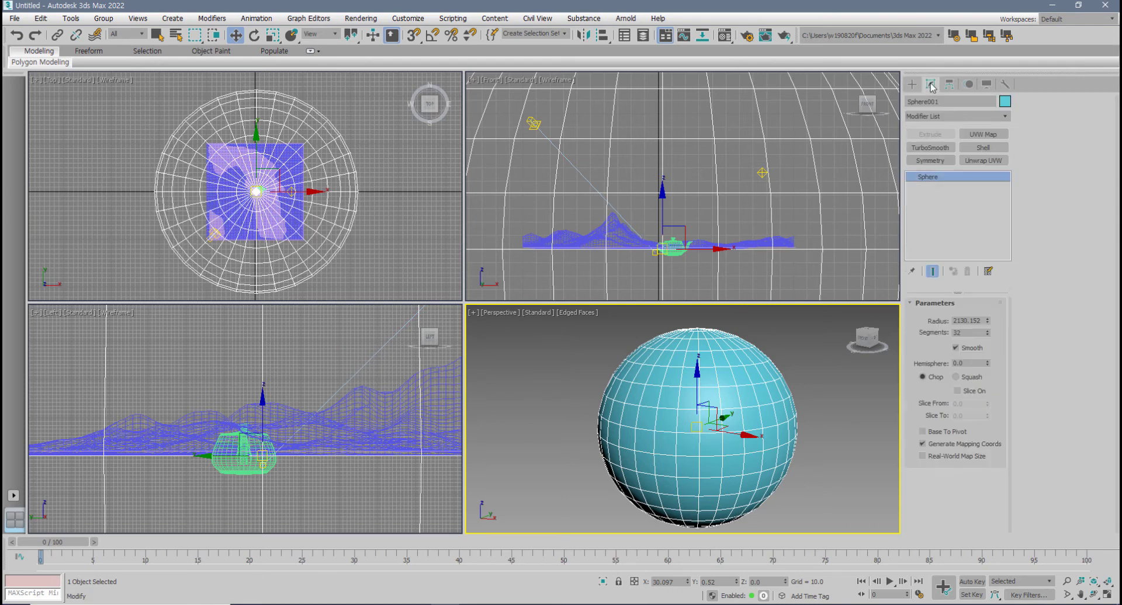
pyautogui.click(1005, 116)
pyautogui.scroll(-10, 944, 387)
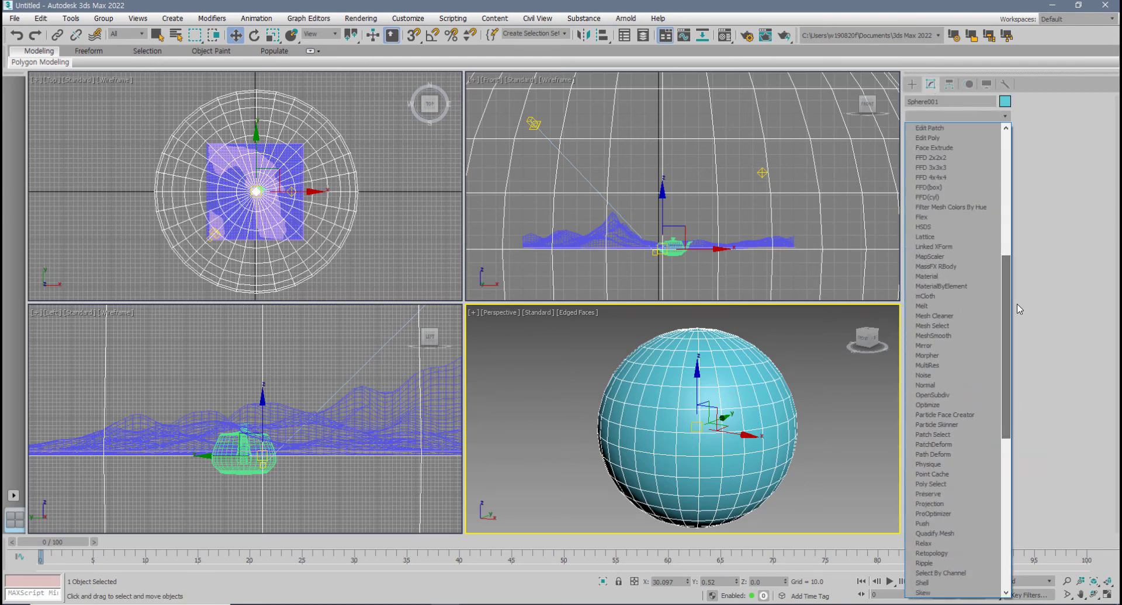
pyautogui.click(944, 385)
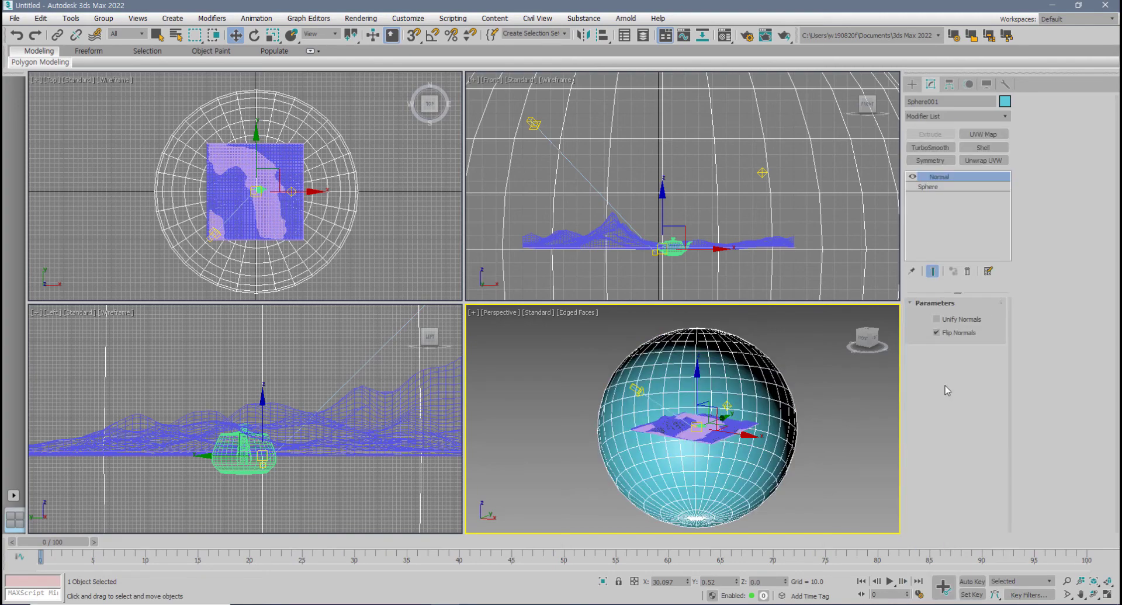
# - Maximize the Perspective viewport, render the terrain inside the flipped sphere, close the render window, and inspect the sphere's interior
pyautogui.hotkey('alt', 'w')
pyautogui.moveTo(584, 316); pyautogui.dragTo(601, 334, button='middle')
pyautogui.moveTo(600, 334)
pyautogui.keyDown('alt'); pyautogui.mouseDown(button='middle')
pyautogui.moveTo(591, 360)
pyautogui.moveTo(585, 315)
pyautogui.moveTo(588, 341)
pyautogui.mouseUp(button='middle'); pyautogui.keyUp('alt')
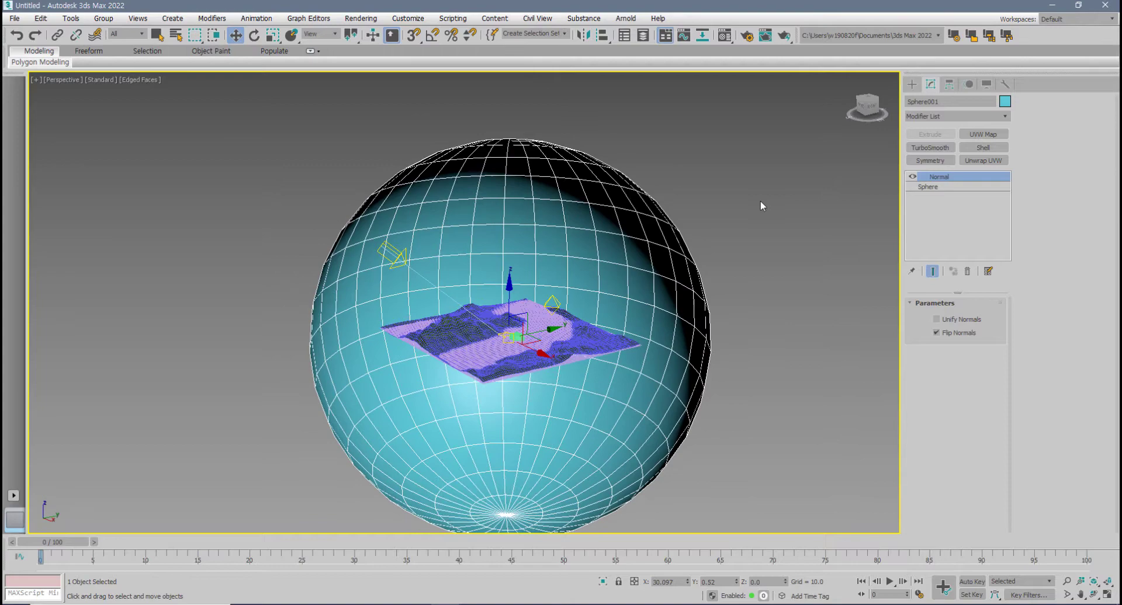
pyautogui.click(784, 36)
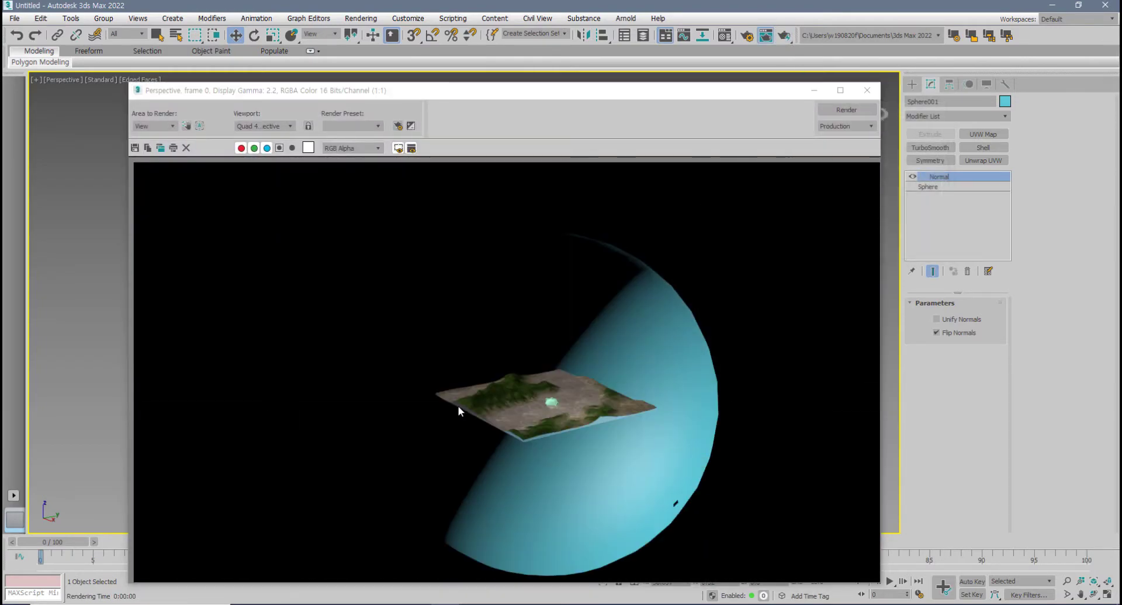
pyautogui.click(867, 90)
pyautogui.scroll(5, 629, 325)
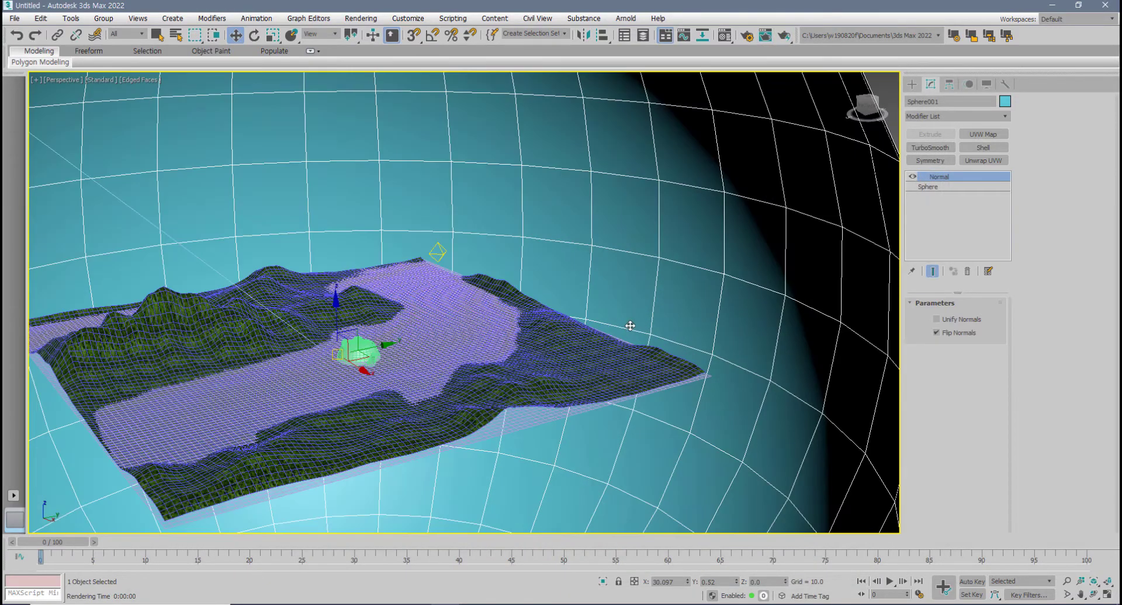
pyautogui.moveTo(630, 325); pyautogui.dragTo(716, 245, button='middle')
pyautogui.moveTo(717, 182); pyautogui.dragTo(743, 197, button='middle')
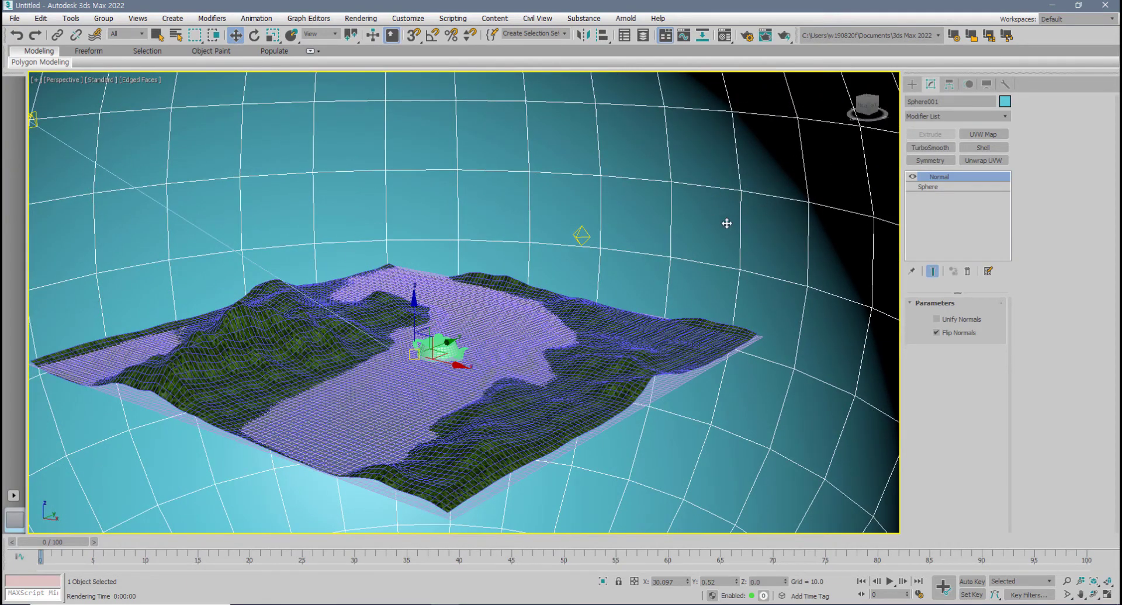
pyautogui.scroll(-5, 724, 216)
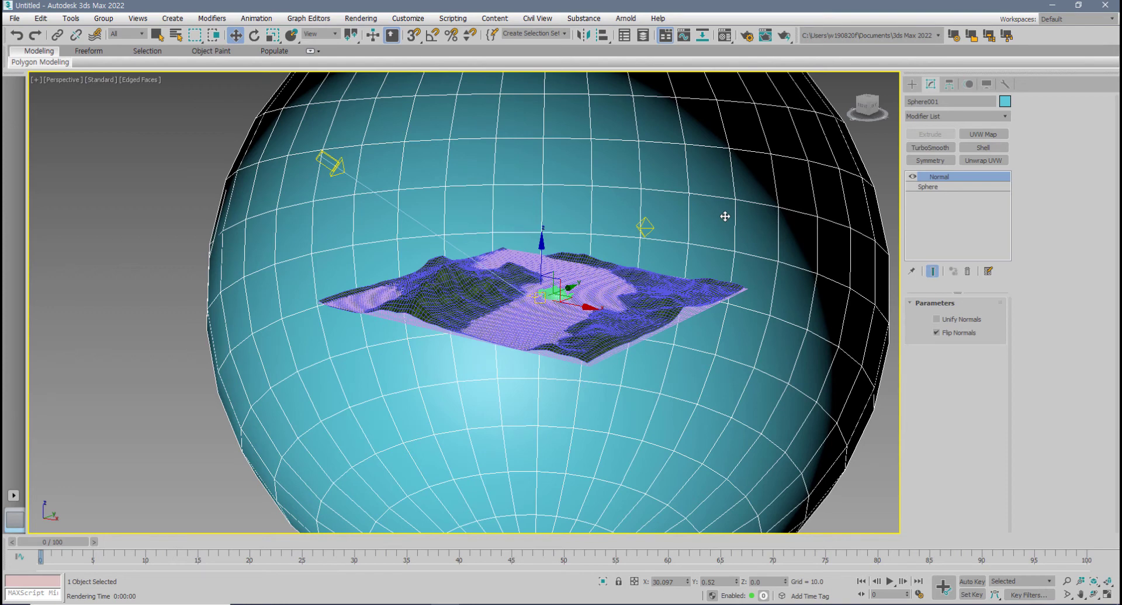
pyautogui.moveTo(724, 217); pyautogui.dragTo(719, 252, button='middle')
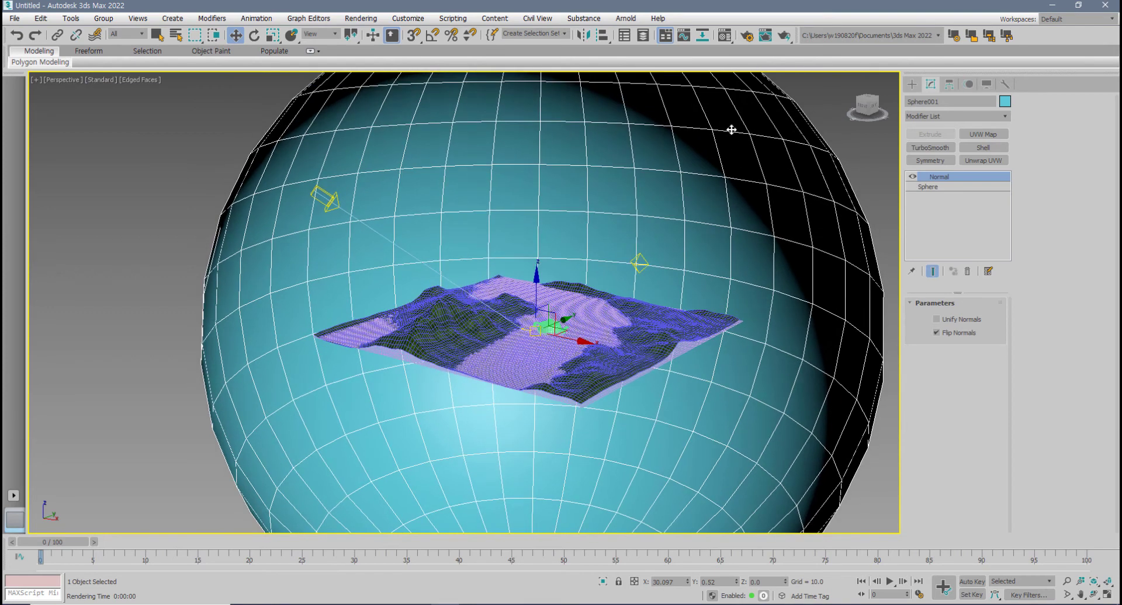
# - Assign the sky.jpg bitmap to the Diffuse map of the unused third sample material and return to the material's main level
pyautogui.click(728, 37)
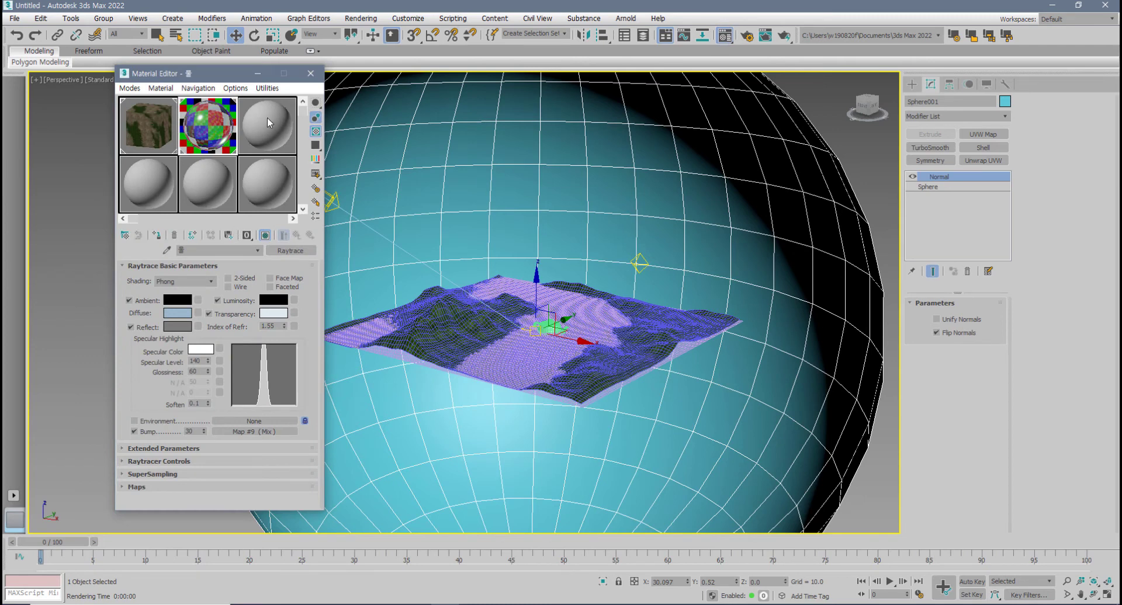
pyautogui.click(268, 117)
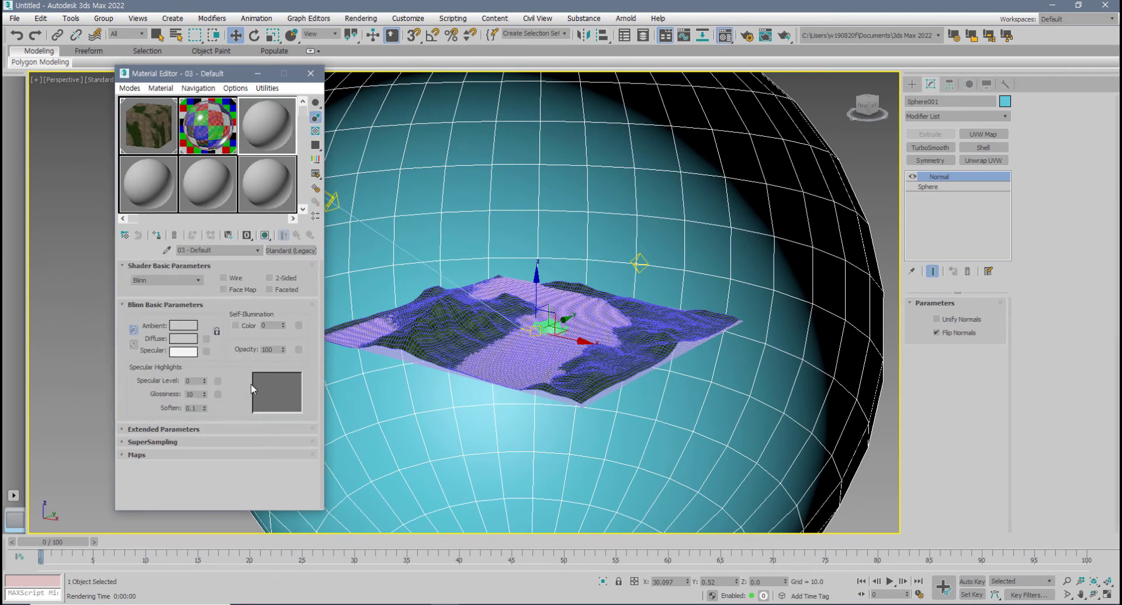
pyautogui.click(207, 340)
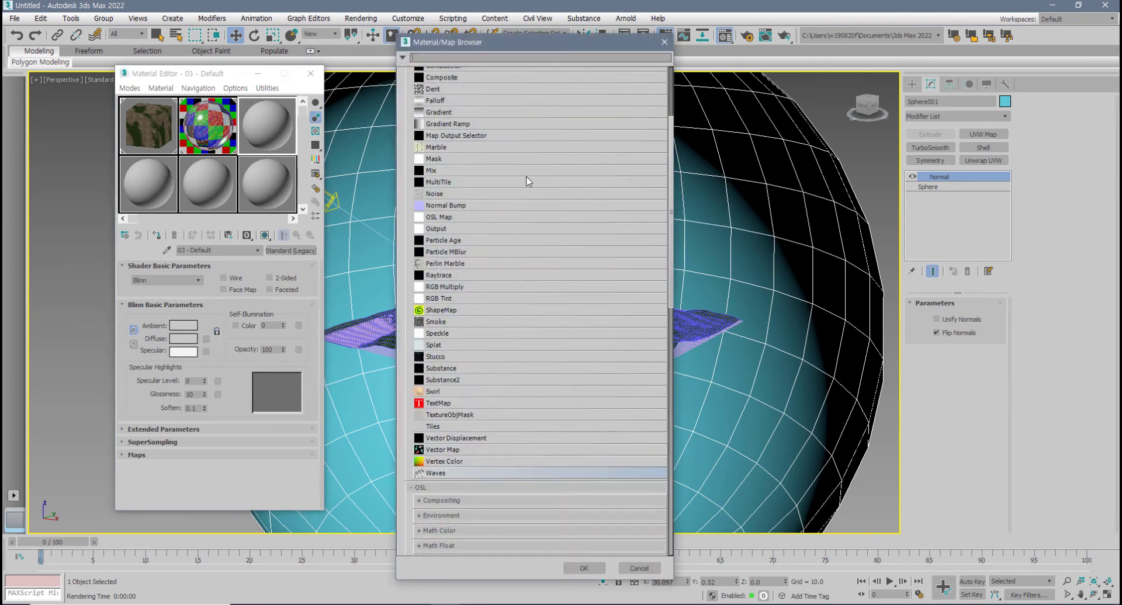
pyautogui.scroll(4, 450, 97)
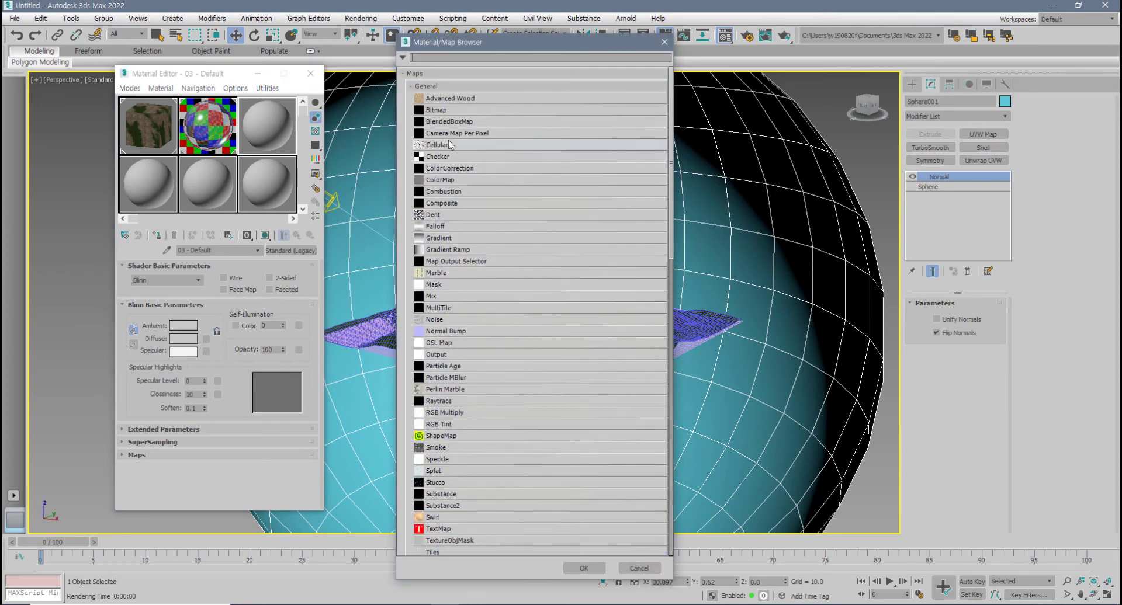
pyautogui.doubleClick(446, 113)
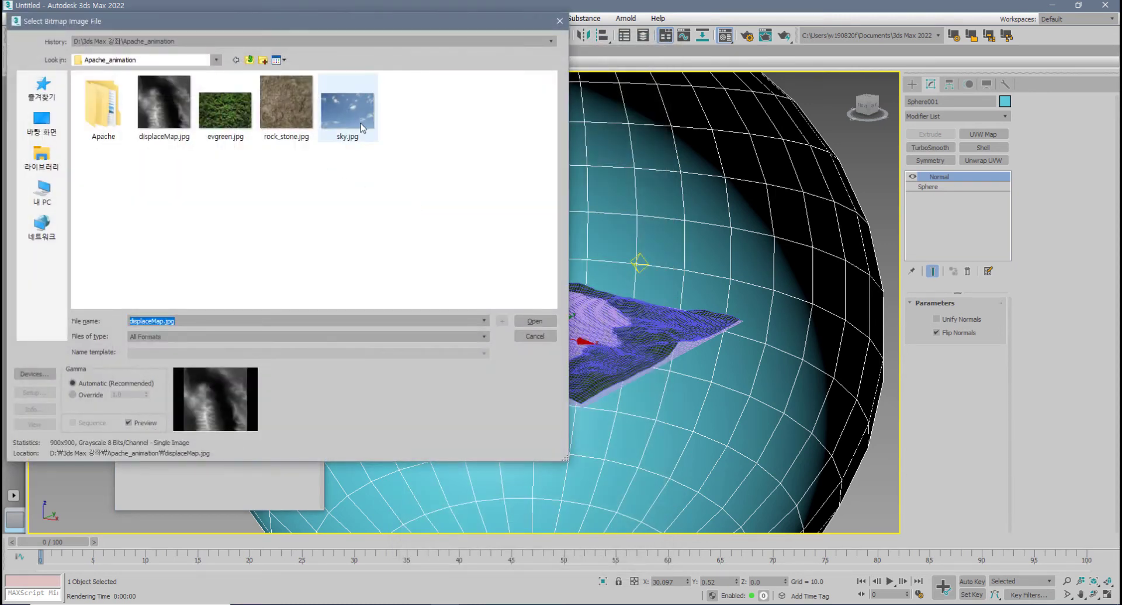
pyautogui.click(357, 120)
pyautogui.click(537, 321)
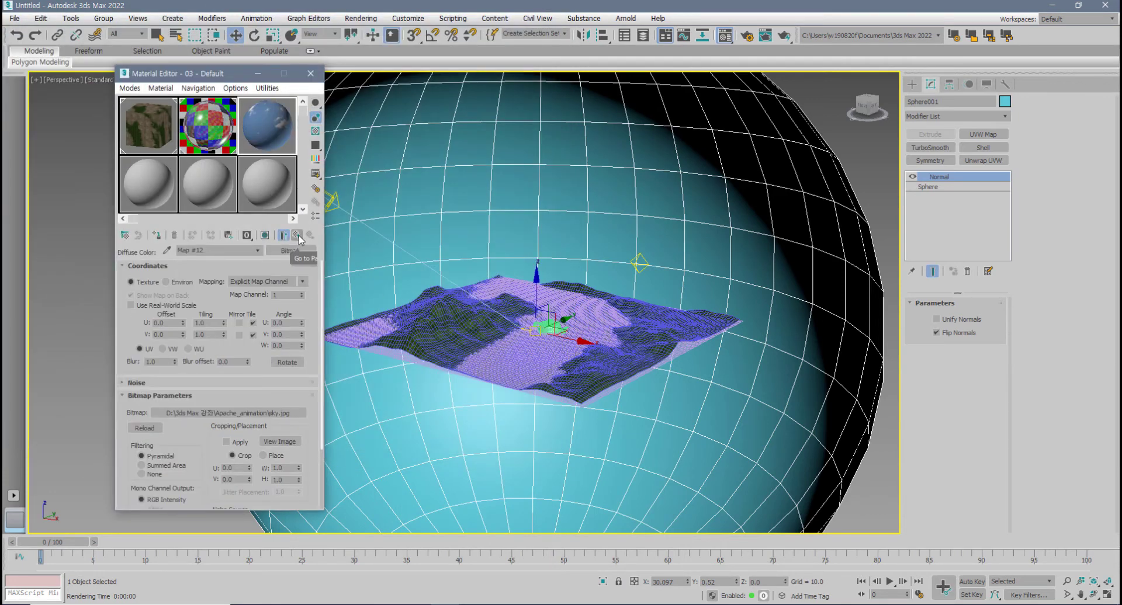
pyautogui.click(297, 236)
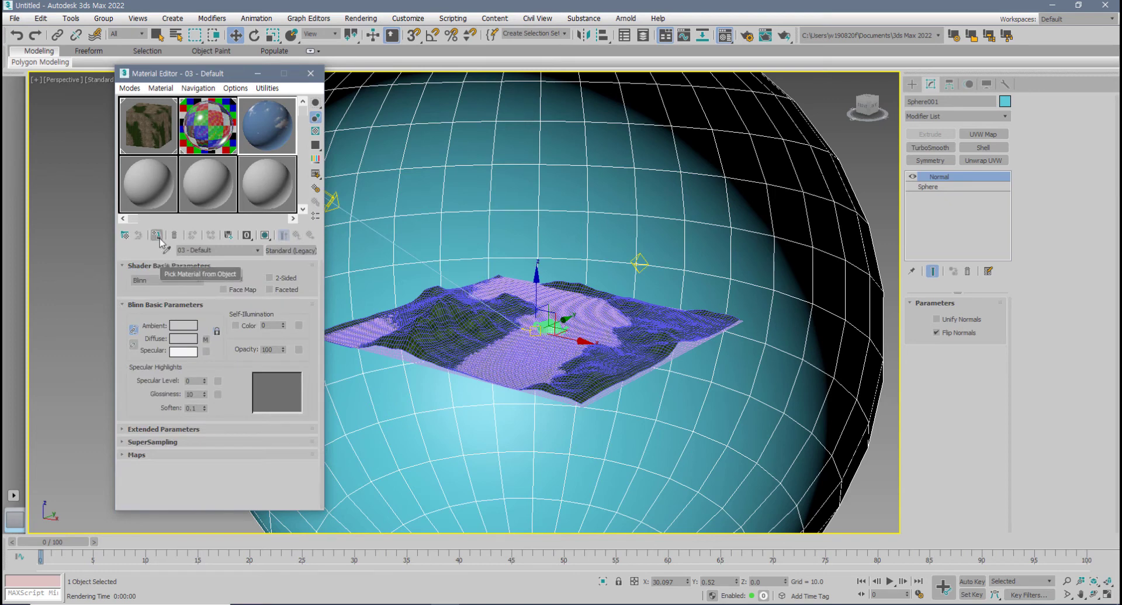
# - Assign the sky material to the sphere and display its shaded map in the viewport
pyautogui.click(158, 236)
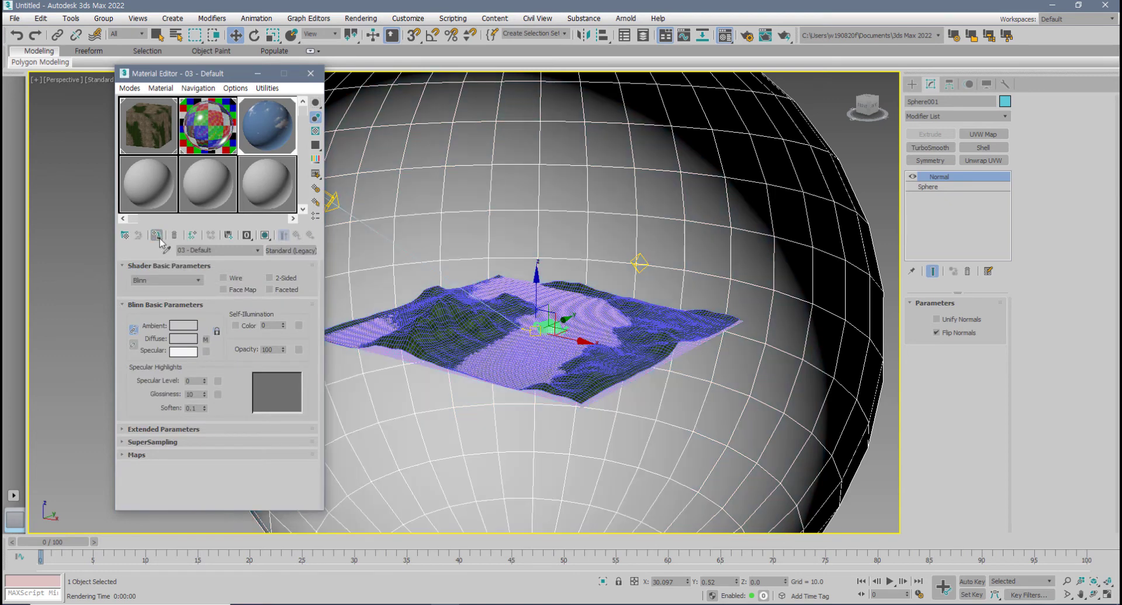
pyautogui.click(266, 236)
pyautogui.click(266, 235)
pyautogui.click(266, 236)
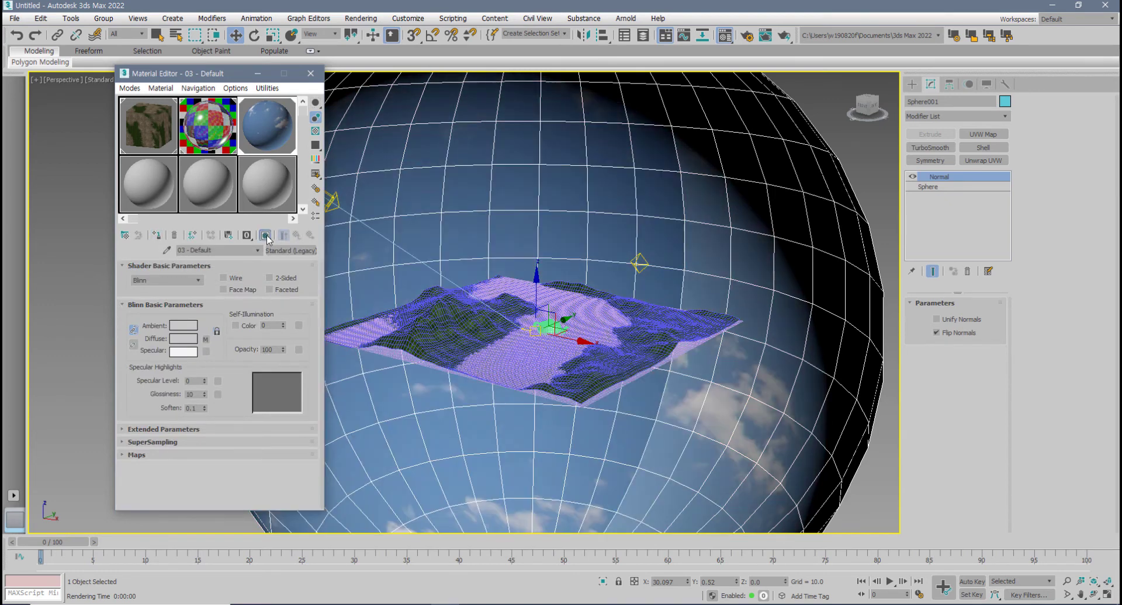
# - Try a self-illumination value of 100 on the sky material
pyautogui.keyDown('alt'); pyautogui.moveTo(656, 424); pyautogui.dragTo(683, 441, button='middle'); pyautogui.keyUp('alt')
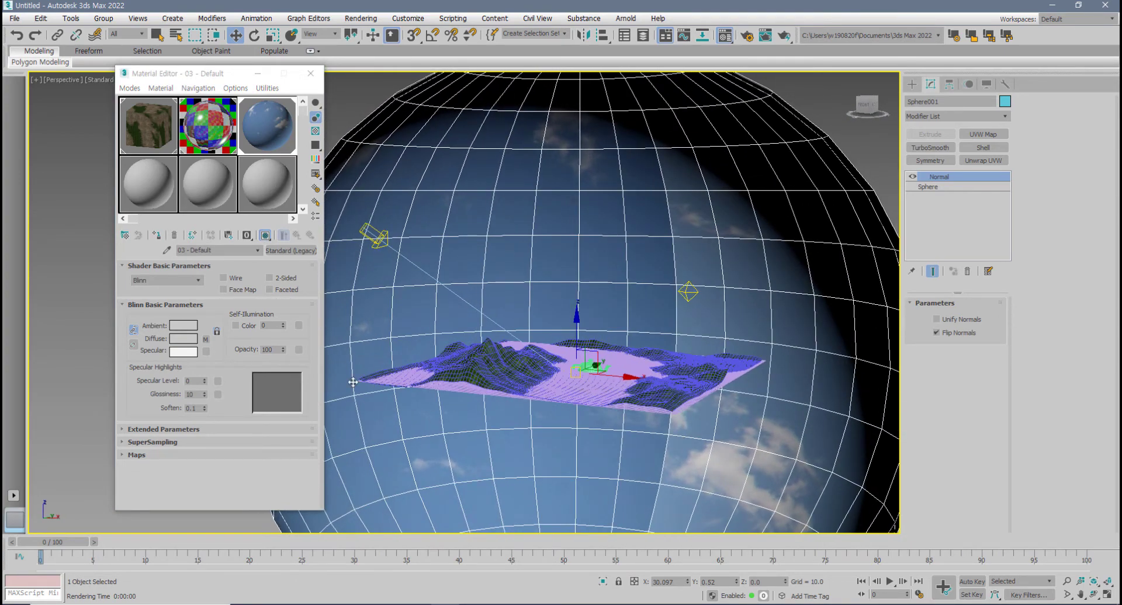
pyautogui.moveTo(284, 326); pyautogui.dragTo(284, 257)
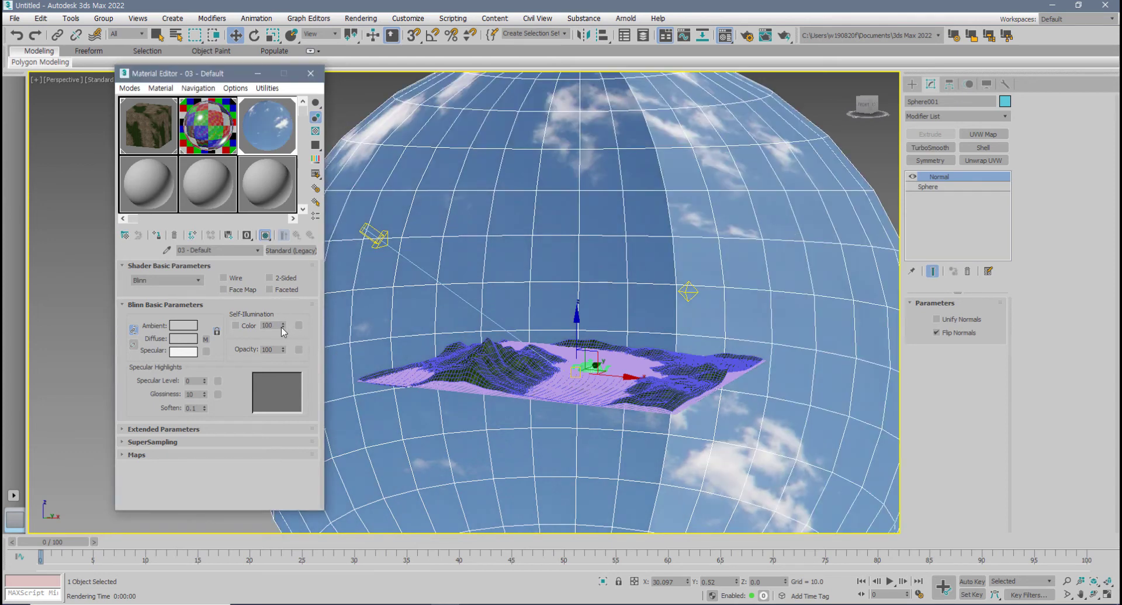
pyautogui.rightClick(282, 326)
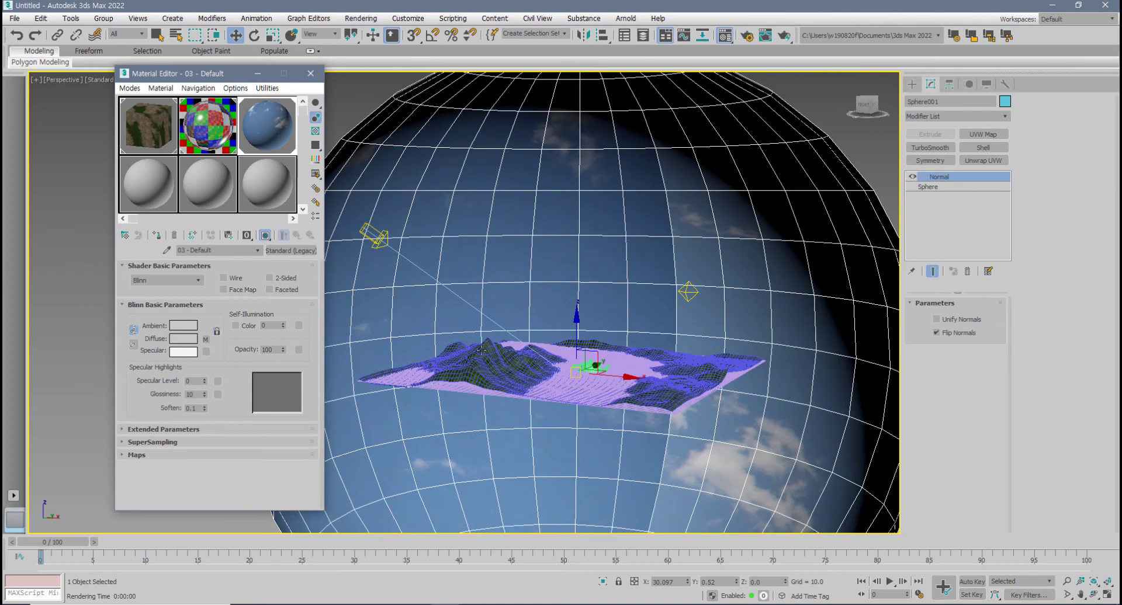
# - Render a close view of the teapot and lake with no self-illumination on the sky material, and close the render window
pyautogui.keyDown('alt'); pyautogui.moveTo(711, 270); pyautogui.dragTo(654, 331, button='middle'); pyautogui.keyUp('alt')
pyautogui.scroll(5, 672, 321)
pyautogui.click(783, 36)
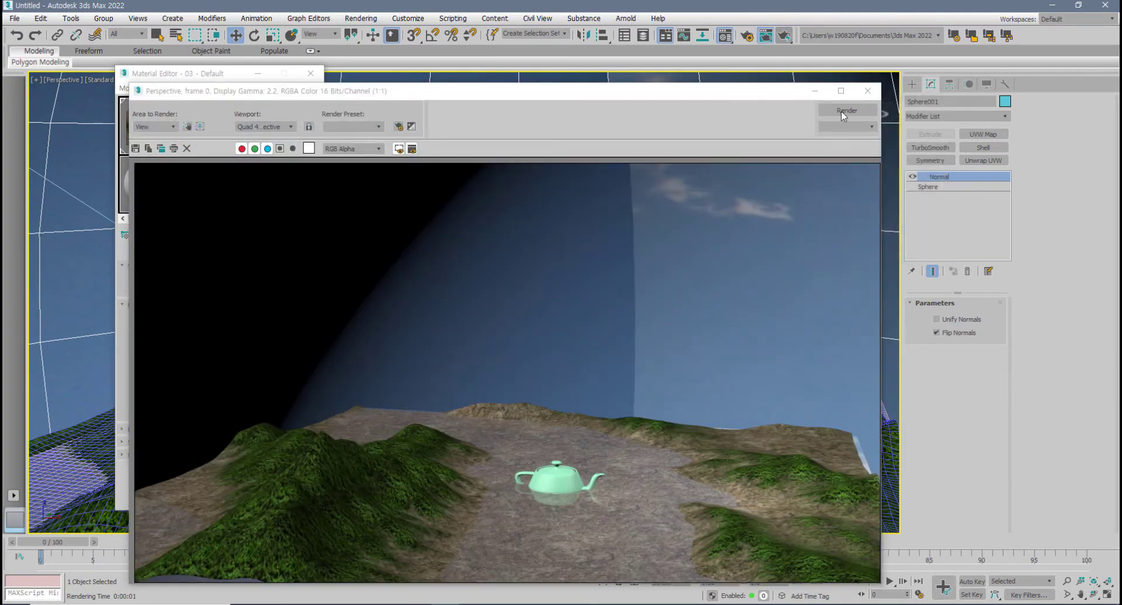
pyautogui.click(868, 90)
# - Set the sky material's self-illumination to 100 and close the Material Editor
pyautogui.moveTo(283, 325); pyautogui.dragTo(302, 236)
pyautogui.moveTo(690, 420); pyautogui.dragTo(714, 375, button='middle')
pyautogui.click(311, 74)
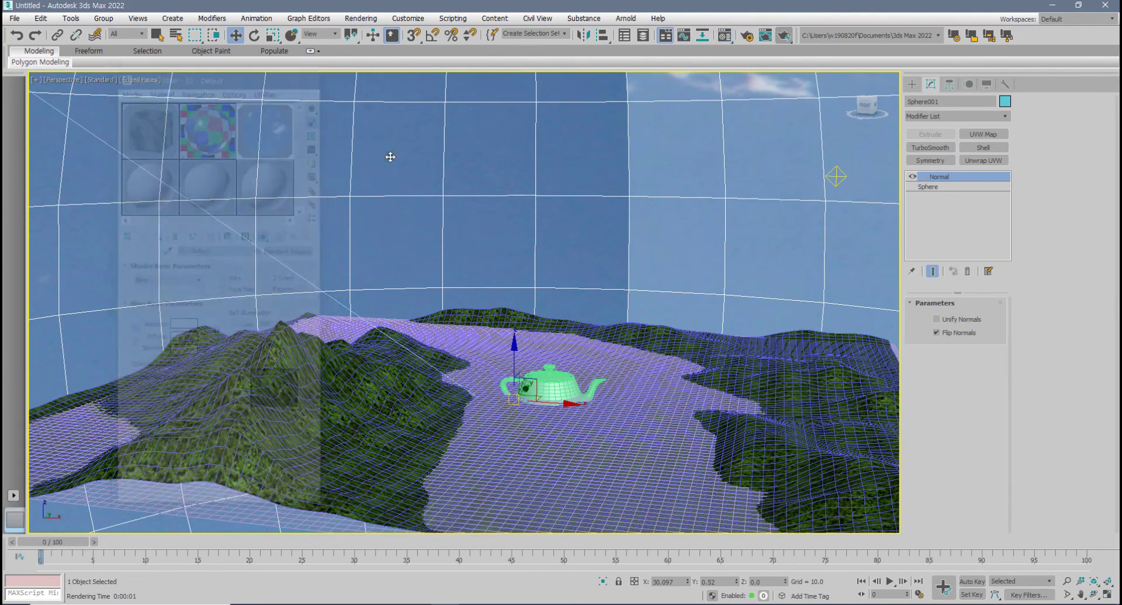
# - Clear the selection, hide the edged faces and inspect the sky texture's seam inside the sphere
pyautogui.keyDown('alt'); pyautogui.moveTo(576, 356); pyautogui.dragTo(538, 411, button='middle'); pyautogui.keyUp('alt')
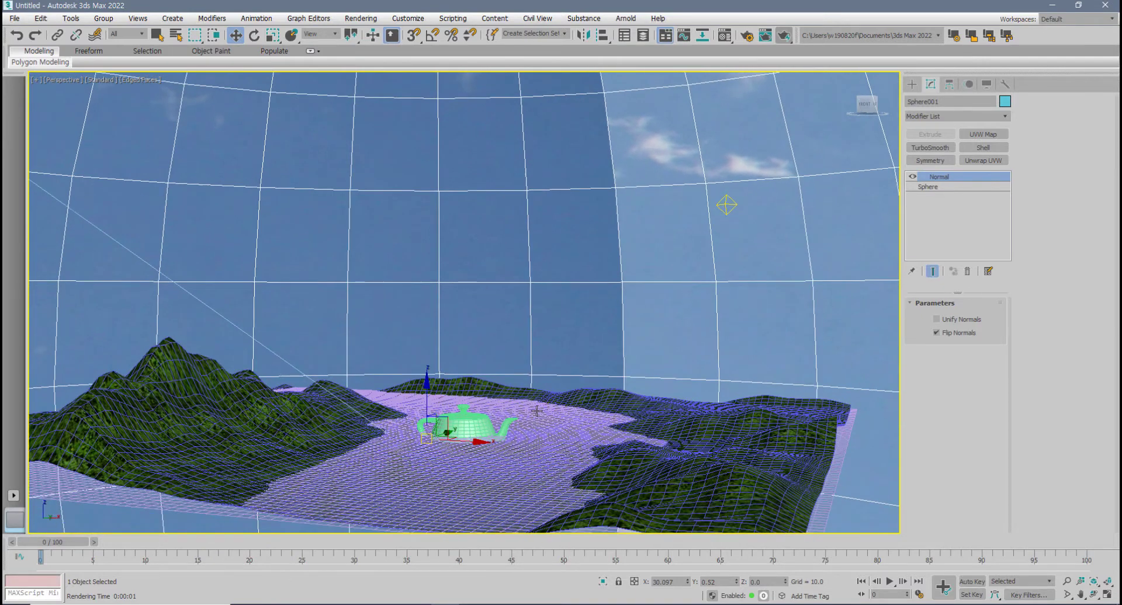
pyautogui.scroll(-5, 624, 345)
pyautogui.click(657, 305)
pyautogui.moveTo(658, 305)
pyautogui.keyDown('alt'); pyautogui.mouseDown(button='middle')
pyautogui.moveTo(572, 384)
pyautogui.moveTo(498, 345)
pyautogui.moveTo(620, 309)
pyautogui.mouseUp(button='middle'); pyautogui.keyUp('alt')
pyautogui.press('F4')
pyautogui.scroll(5, 551, 305)
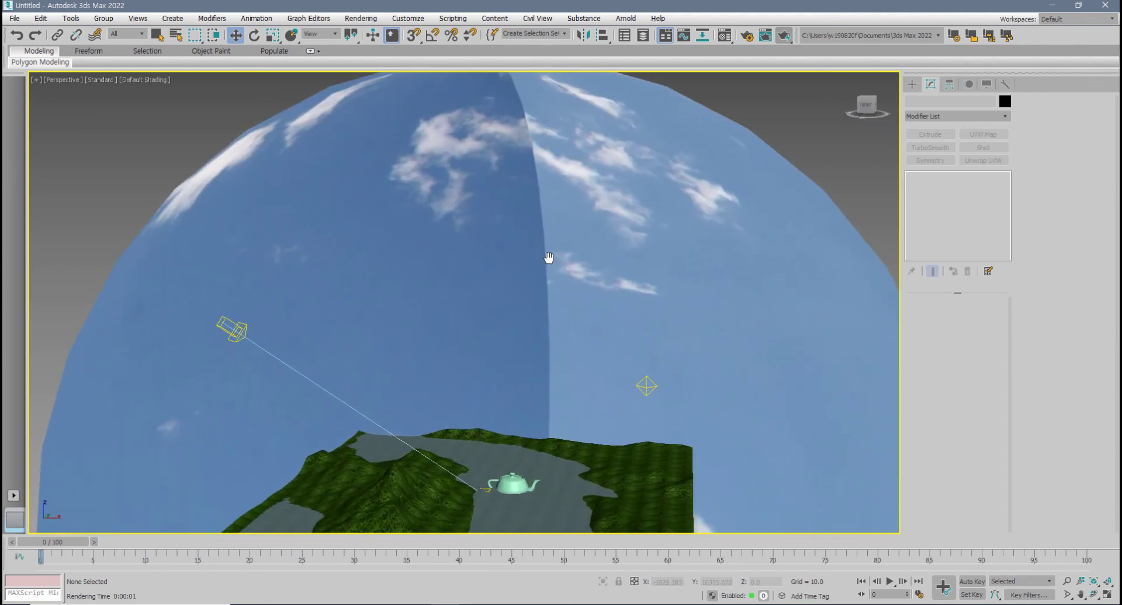
# - Select the sky sphere, show edged faces again and rotate it about 176° around the Z axis
pyautogui.click(554, 260)
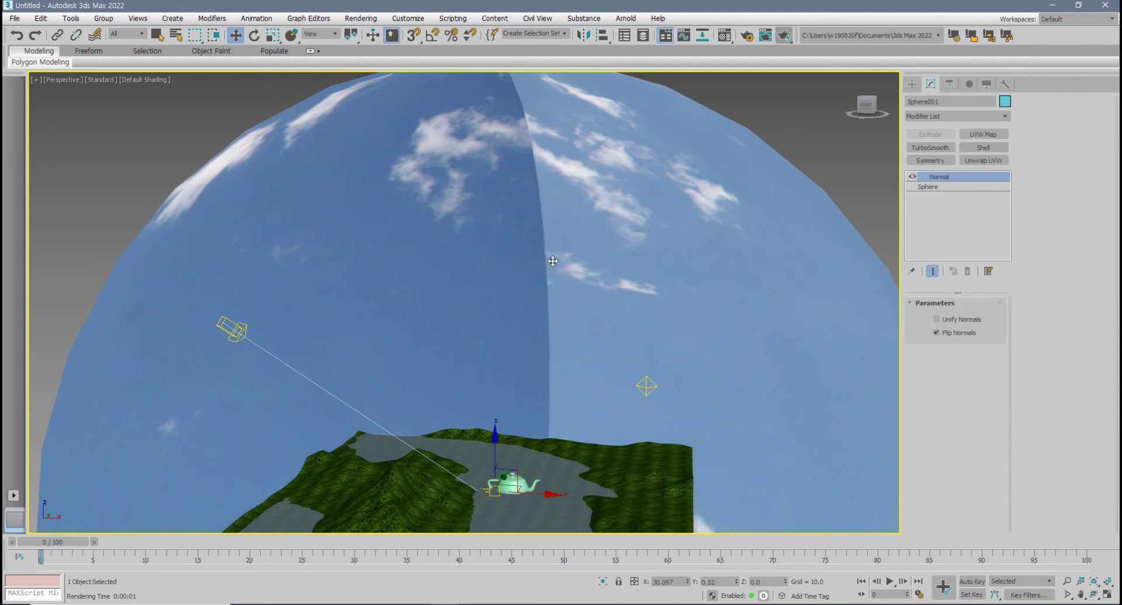
pyautogui.scroll(-5, 552, 262)
pyautogui.keyDown('alt'); pyautogui.moveTo(552, 262); pyautogui.dragTo(508, 299, button='middle'); pyautogui.keyUp('alt')
pyautogui.press('F4')
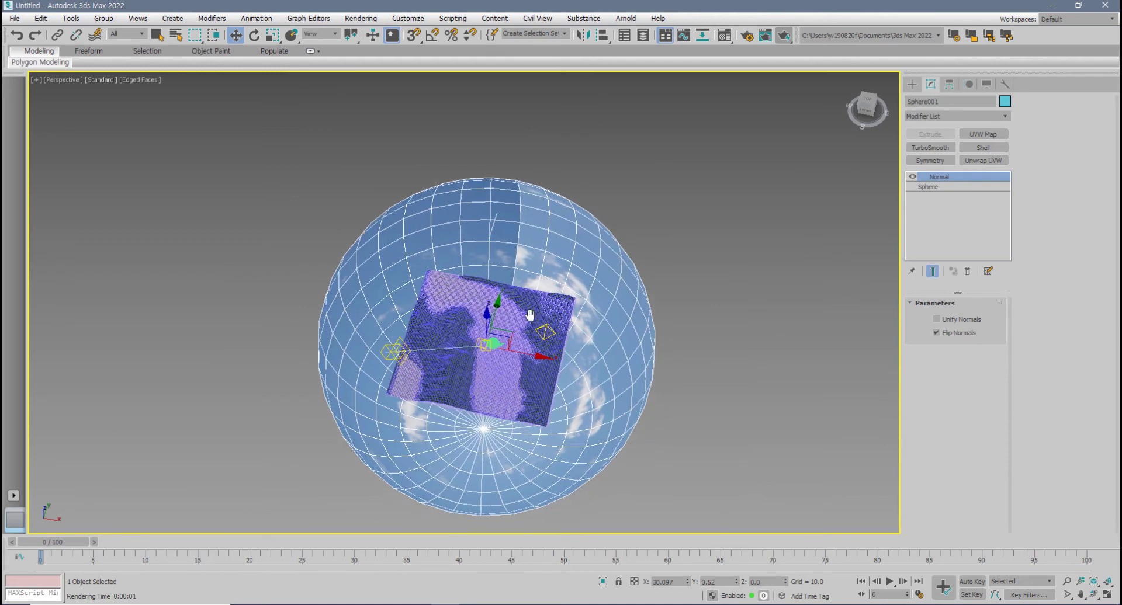
pyautogui.press('e')
pyautogui.keyDown('alt'); pyautogui.moveTo(509, 369); pyautogui.dragTo(517, 380, button='middle'); pyautogui.keyUp('alt')
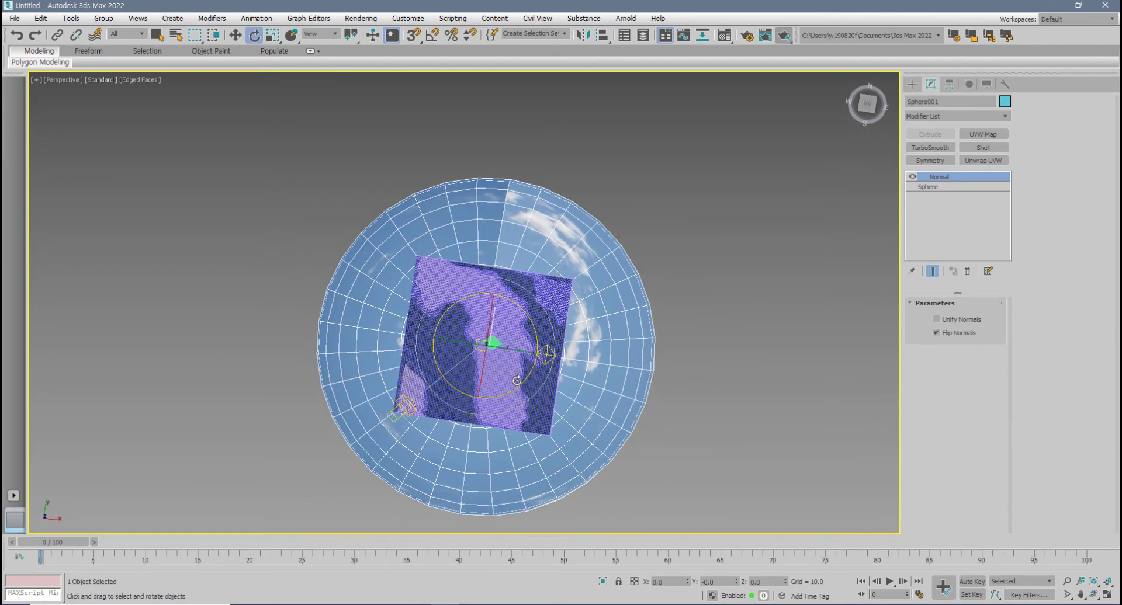
pyautogui.moveTo(524, 379); pyautogui.dragTo(560, 157)
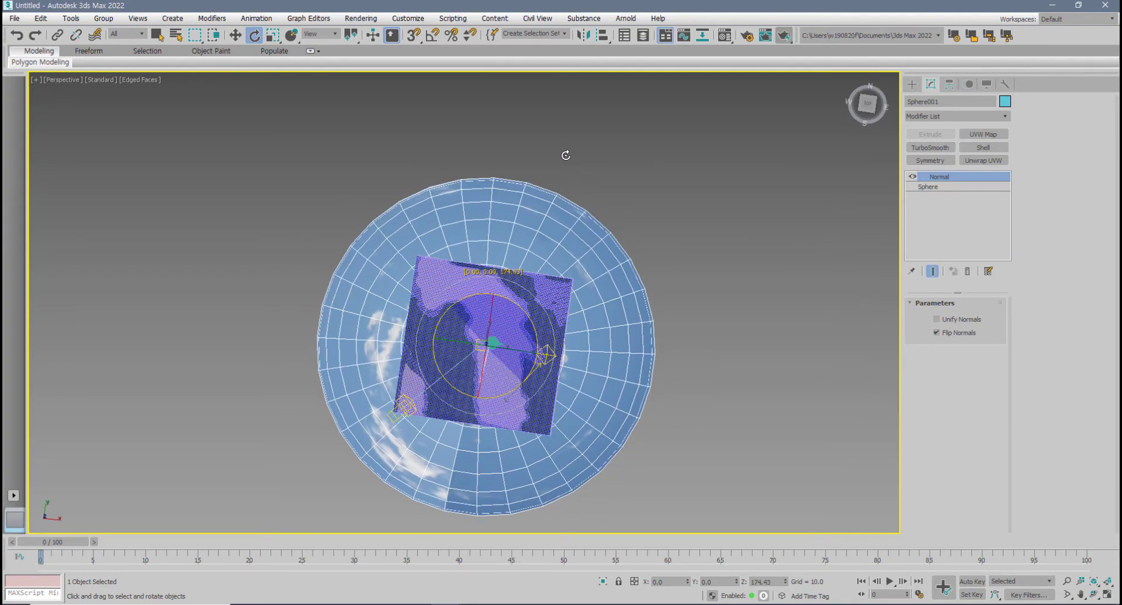
pyautogui.keyDown('alt'); pyautogui.moveTo(565, 153); pyautogui.dragTo(416, 232, button='middle'); pyautogui.keyUp('alt')
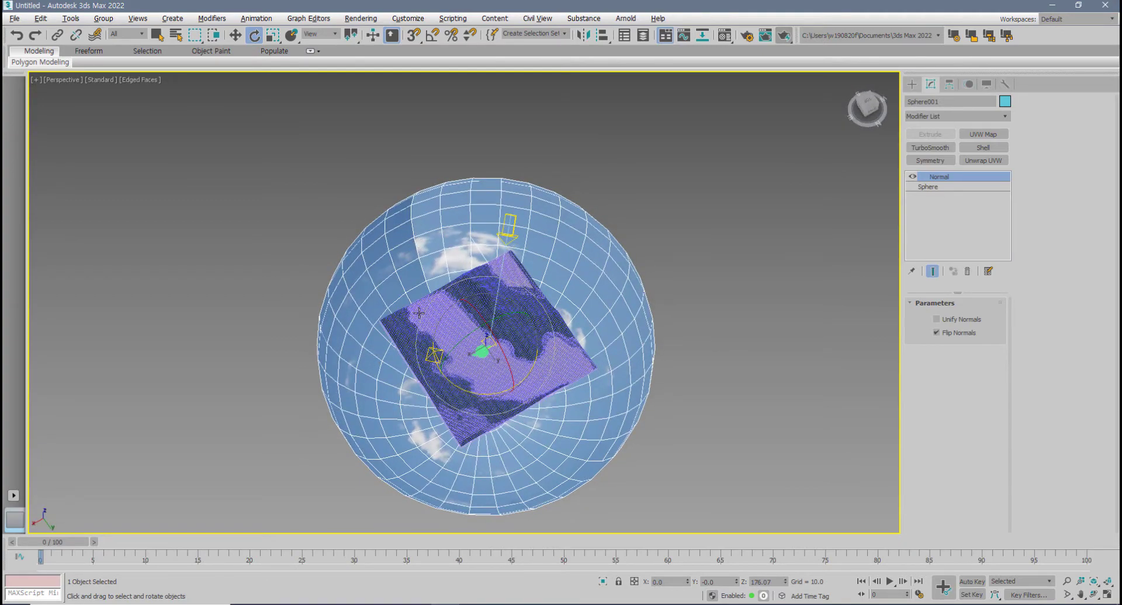
pyautogui.keyDown('alt'); pyautogui.moveTo(419, 314); pyautogui.dragTo(498, 292, button='middle'); pyautogui.keyUp('alt')
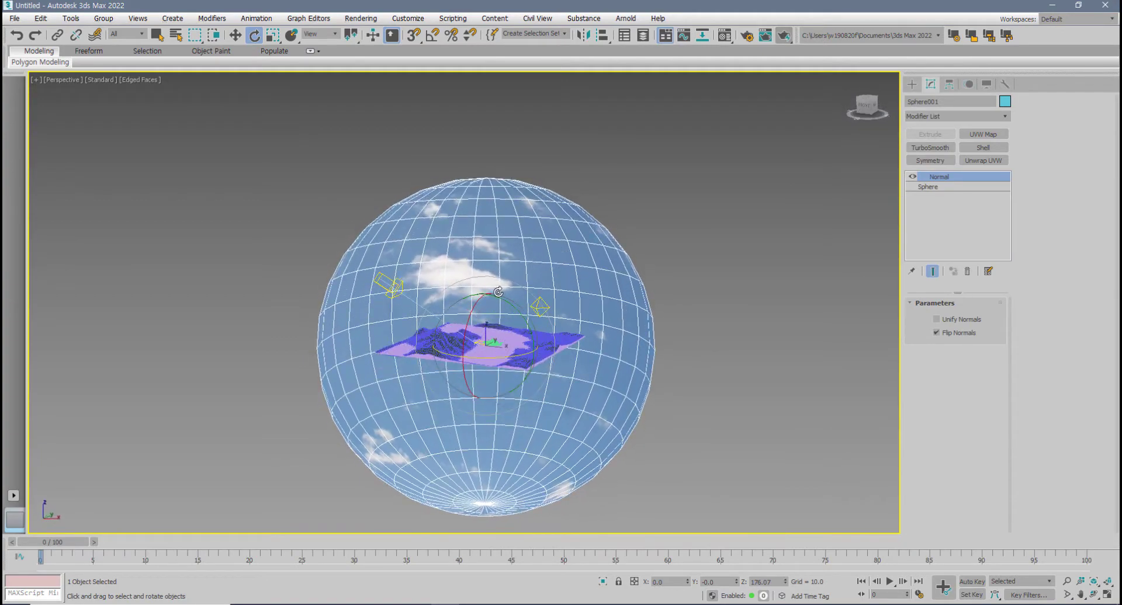
# - Frame the teapot and lake from inside the rotated sky sphere, render the Perspective view and close the render window
pyautogui.scroll(8, 498, 292)
pyautogui.moveTo(492, 409); pyautogui.dragTo(488, 313, button='middle')
pyautogui.keyDown('alt'); pyautogui.moveTo(491, 374); pyautogui.dragTo(518, 389, button='middle'); pyautogui.keyUp('alt')
pyautogui.scroll(2, 489, 392)
pyautogui.click(784, 36)
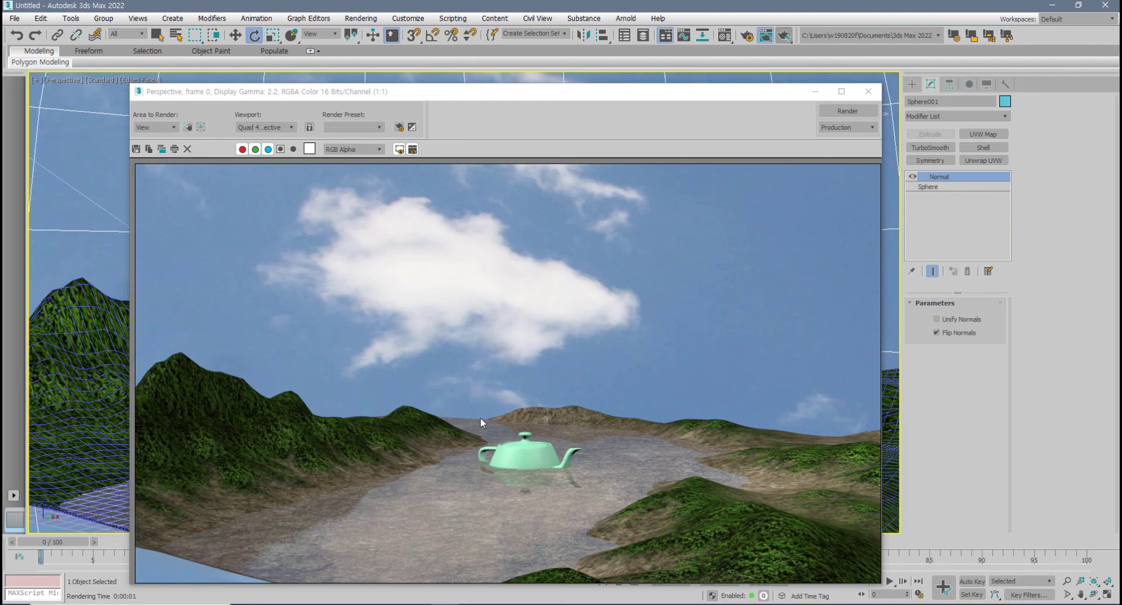
pyautogui.click(869, 93)
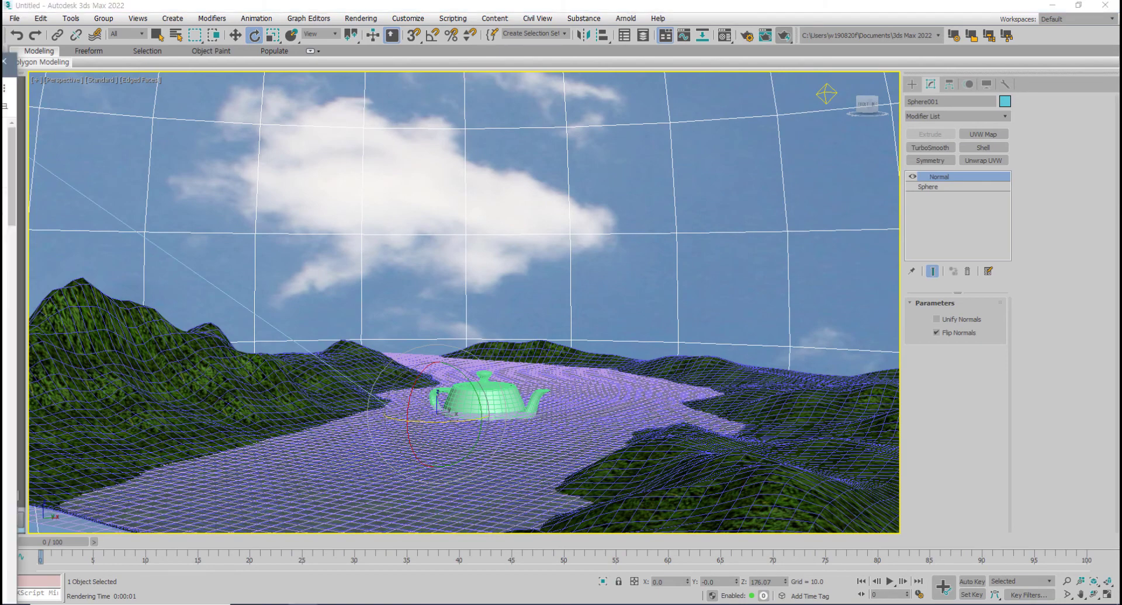
# - Switch to the Chrome window with the evergreen texture image results and preview the seamless bush and cotton fabric textures
pyautogui.moveTo(0, 61); pyautogui.dragTo(563, 30)
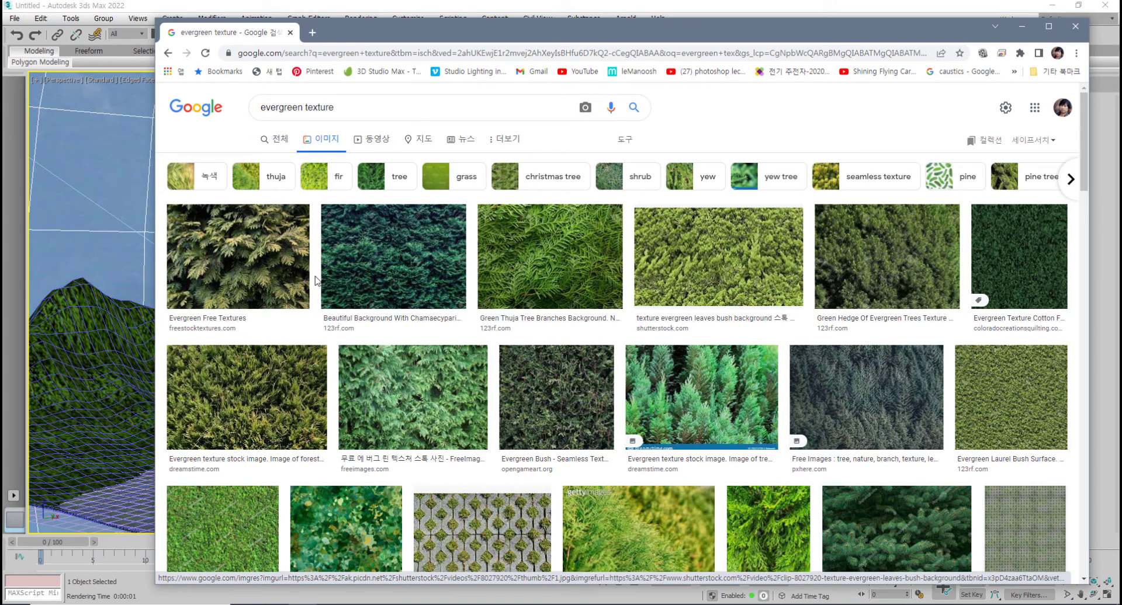
pyautogui.moveTo(474, 37); pyautogui.dragTo(425, 23)
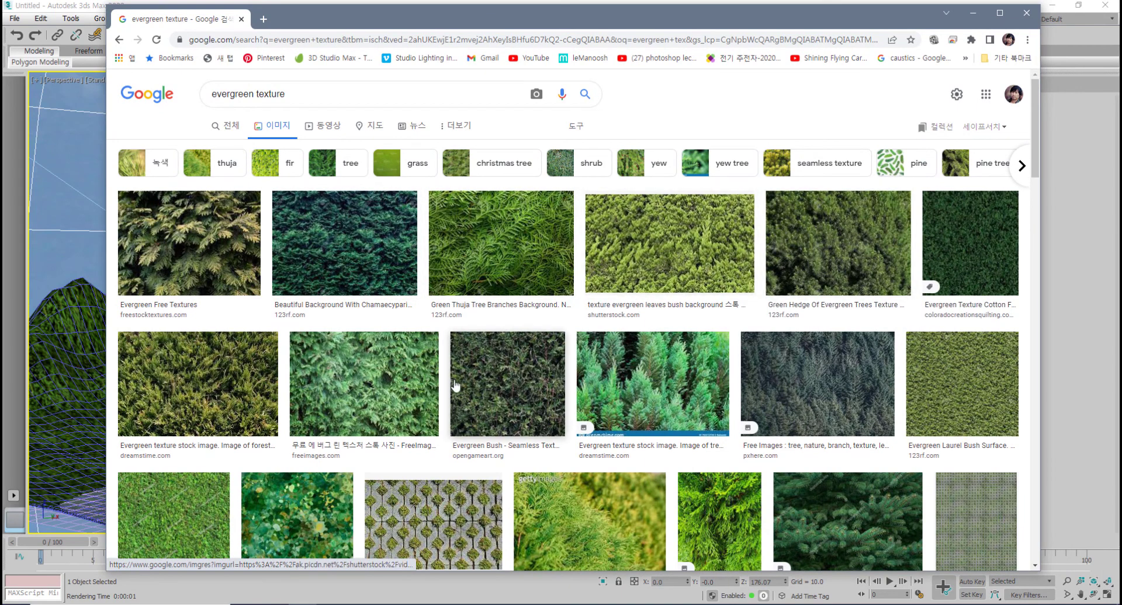
pyautogui.scroll(-2, 456, 386)
pyautogui.click(509, 304)
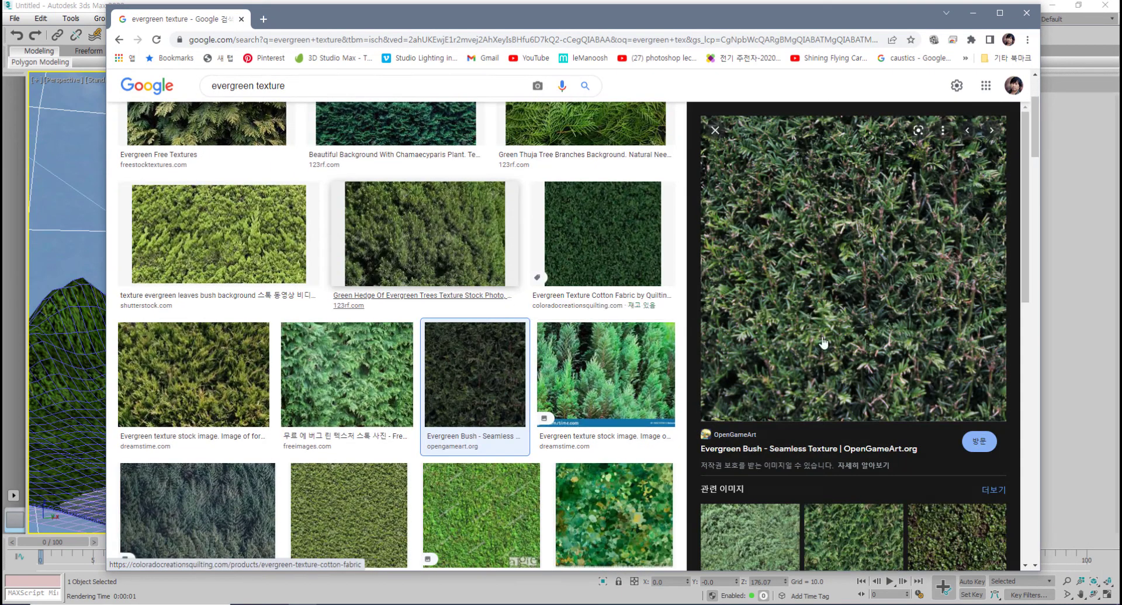
pyautogui.click(499, 415)
pyautogui.click(977, 262)
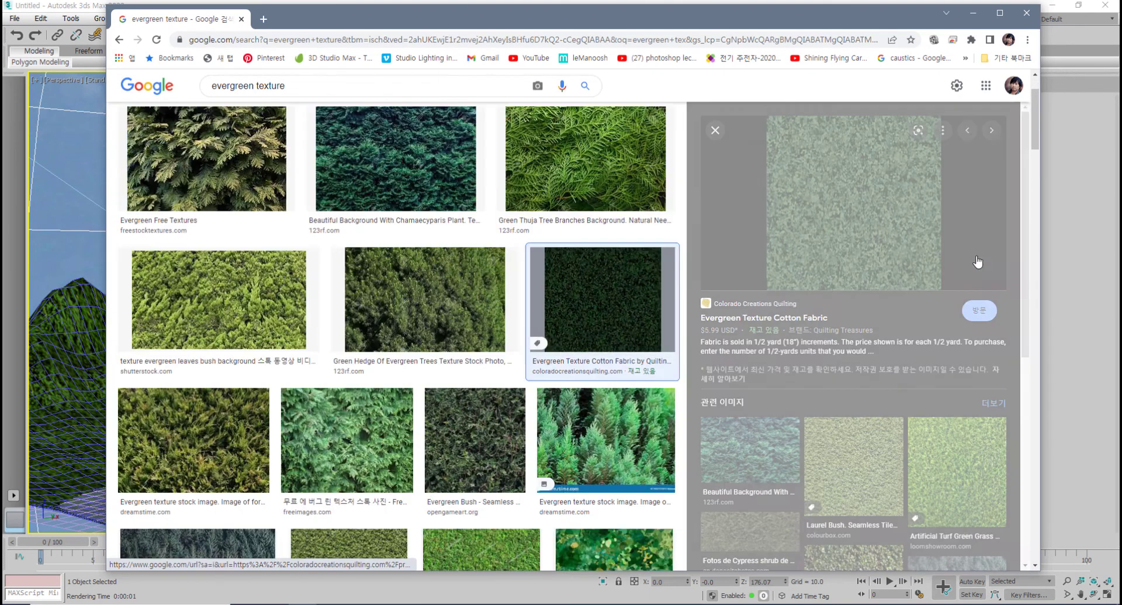
pyautogui.scroll(2, 351, 360)
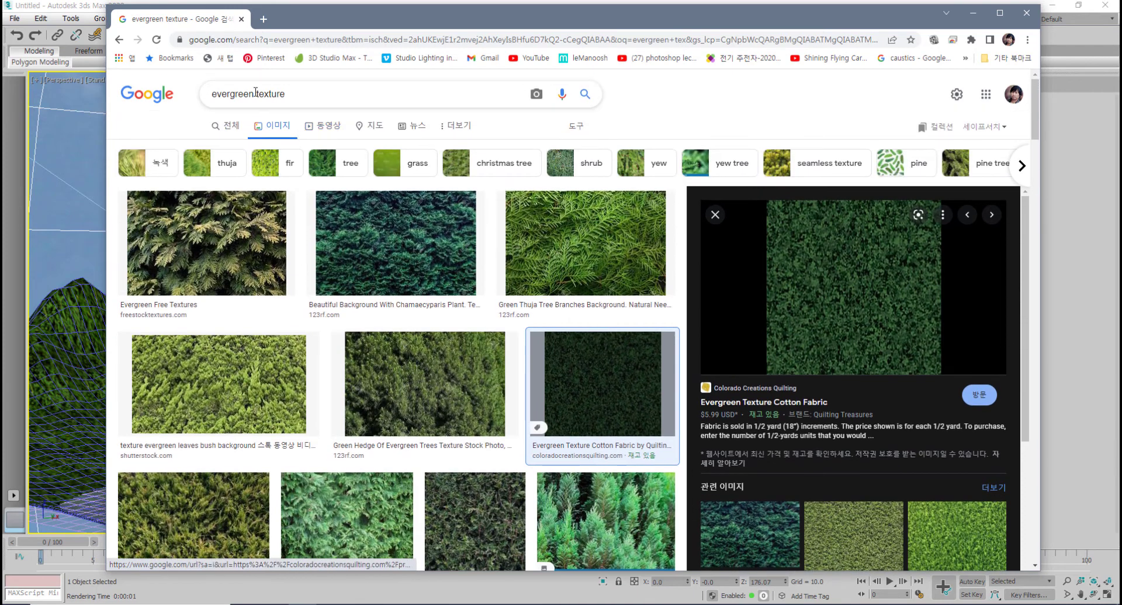
# - Search Google Images for "rock texture" and browse the results
pyautogui.doubleClick(253, 93)
pyautogui.write('r')
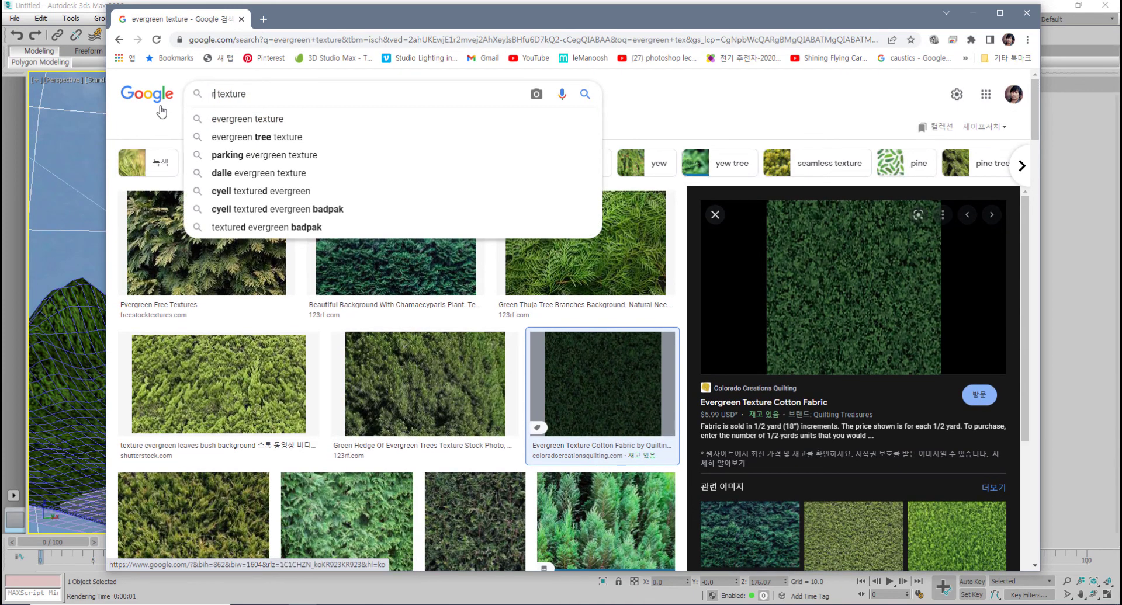
pyautogui.write('ock')
pyautogui.press('Return')
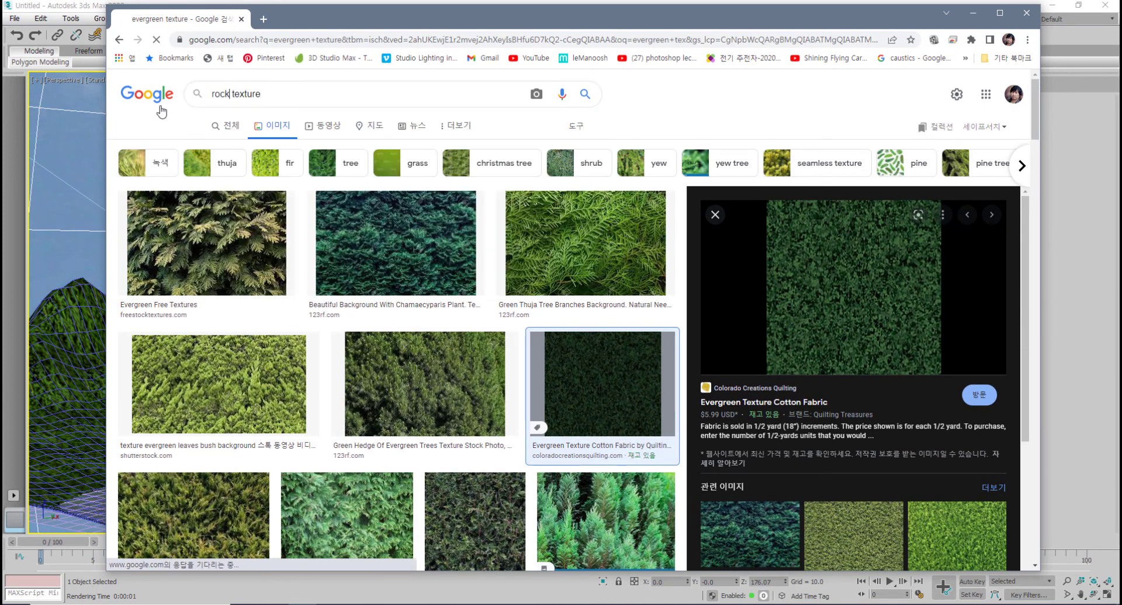
pyautogui.scroll(-15, 531, 409)
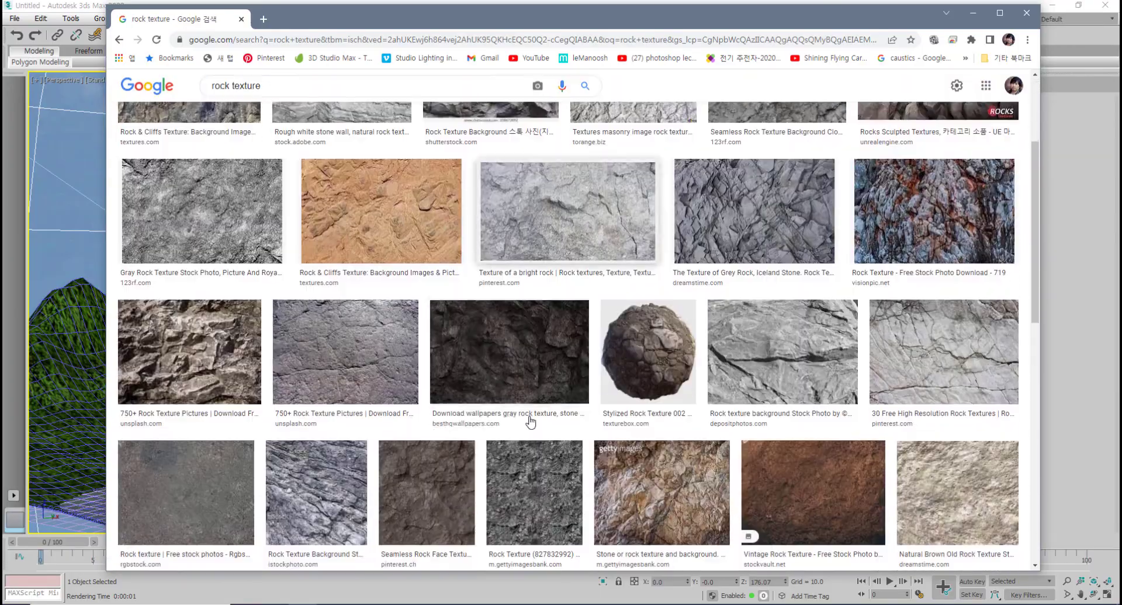
pyautogui.scroll(-15, 530, 424)
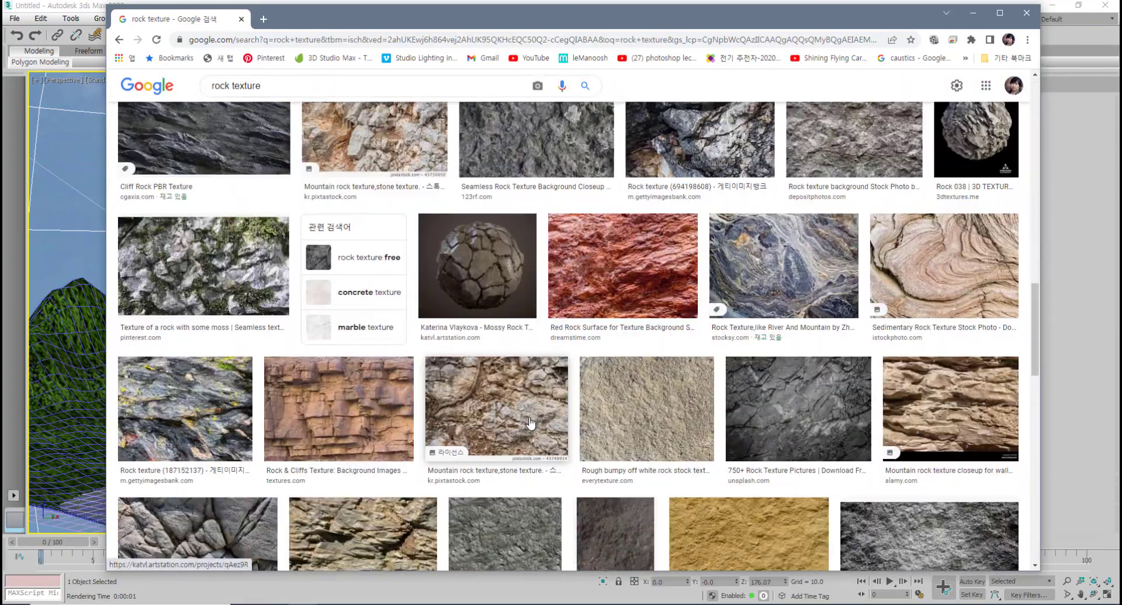
pyautogui.scroll(-10, 532, 424)
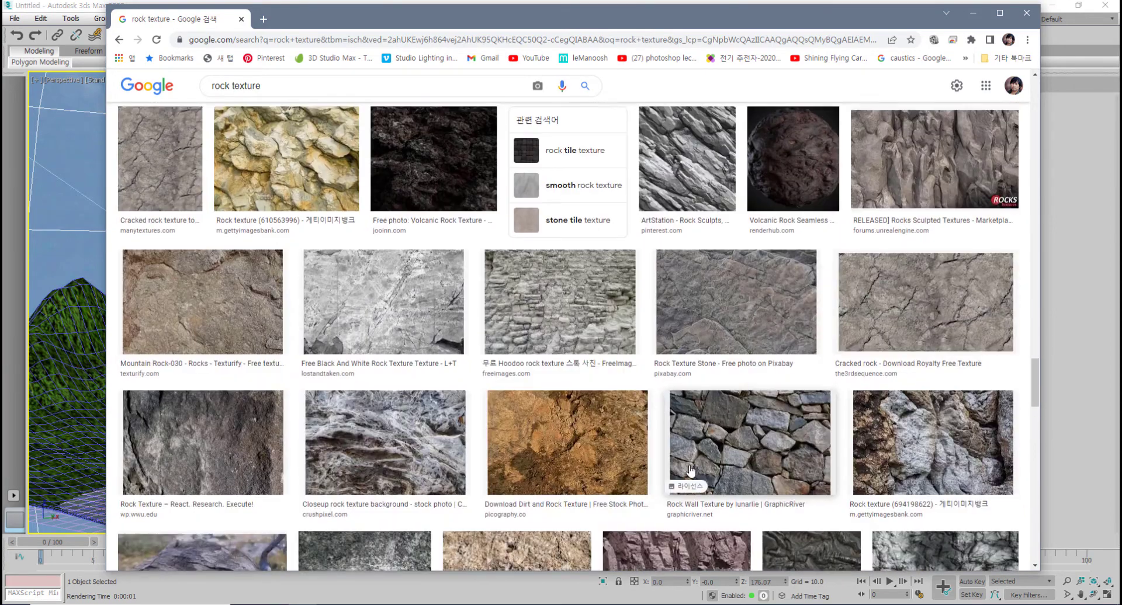
# - Search Google Images for "stone texture" and browse the results for a suitable ground texture
pyautogui.scroll(-4, 690, 469)
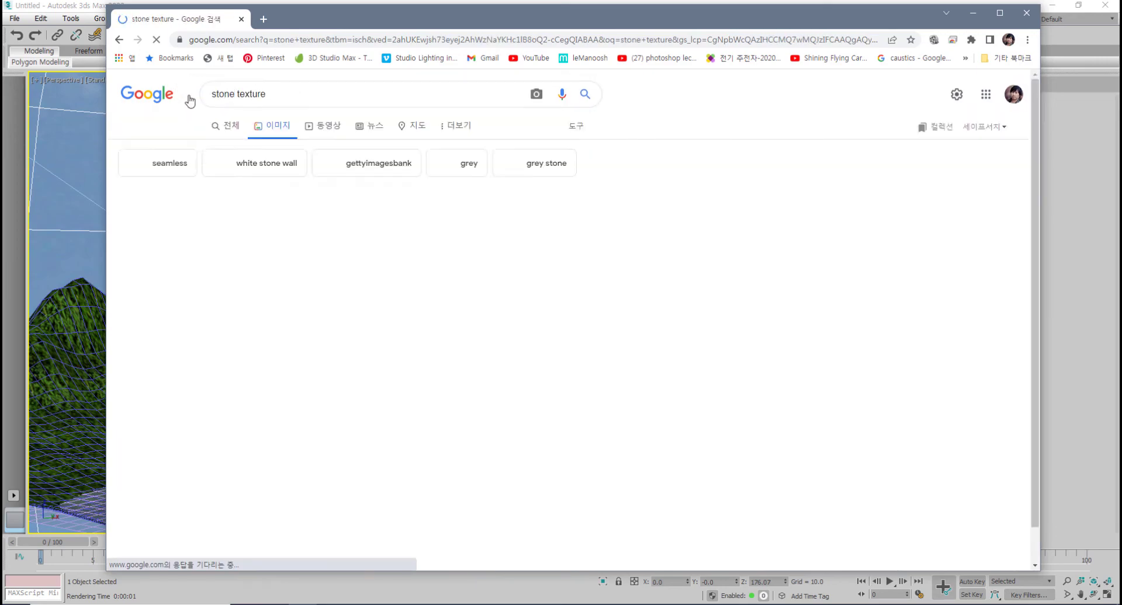
pyautogui.scroll(-10, 680, 457)
pyautogui.scroll(-20, 681, 457)
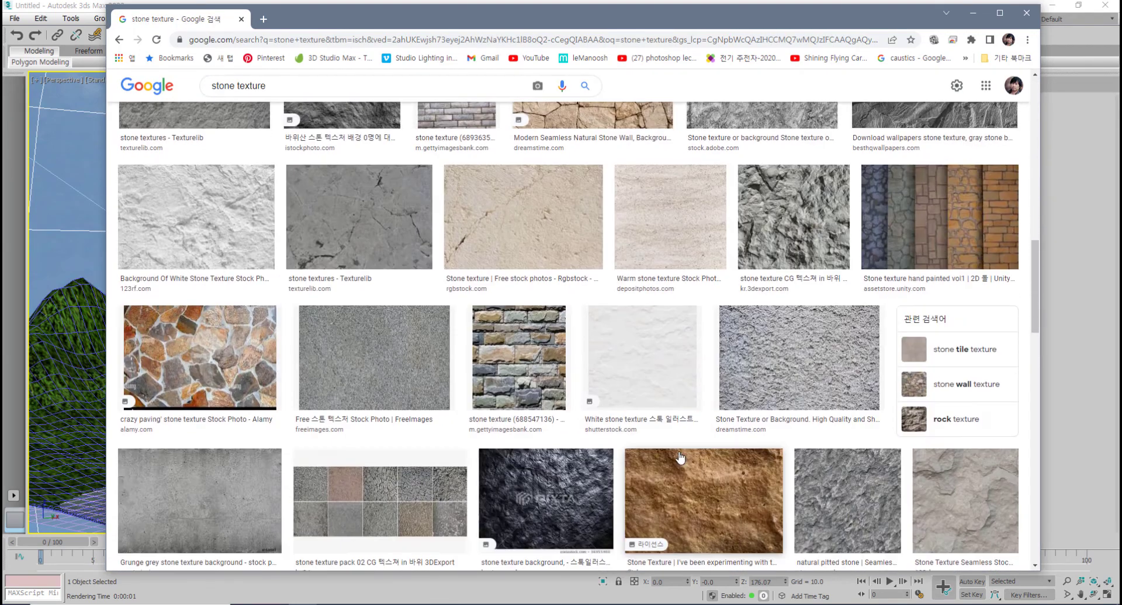
pyautogui.scroll(-20, 681, 457)
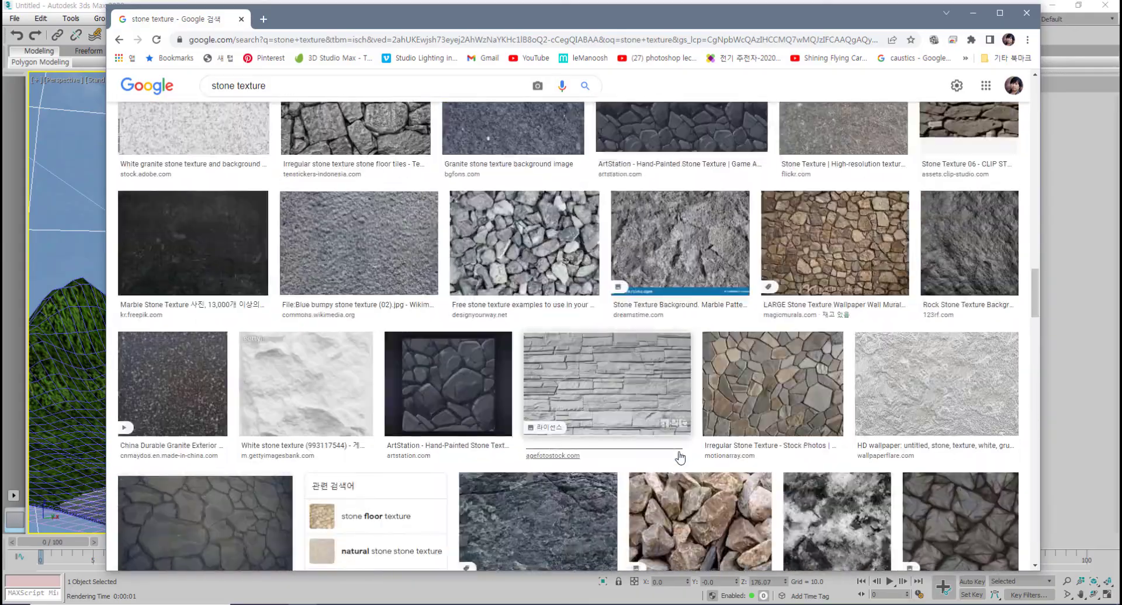
pyautogui.scroll(-20, 680, 458)
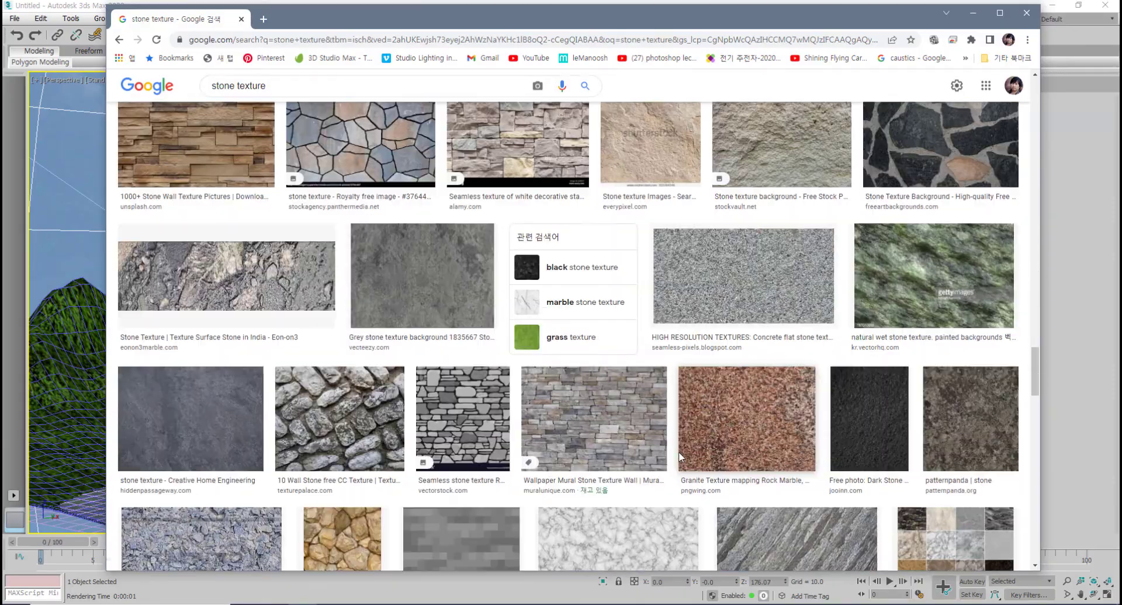
pyautogui.scroll(-20, 678, 451)
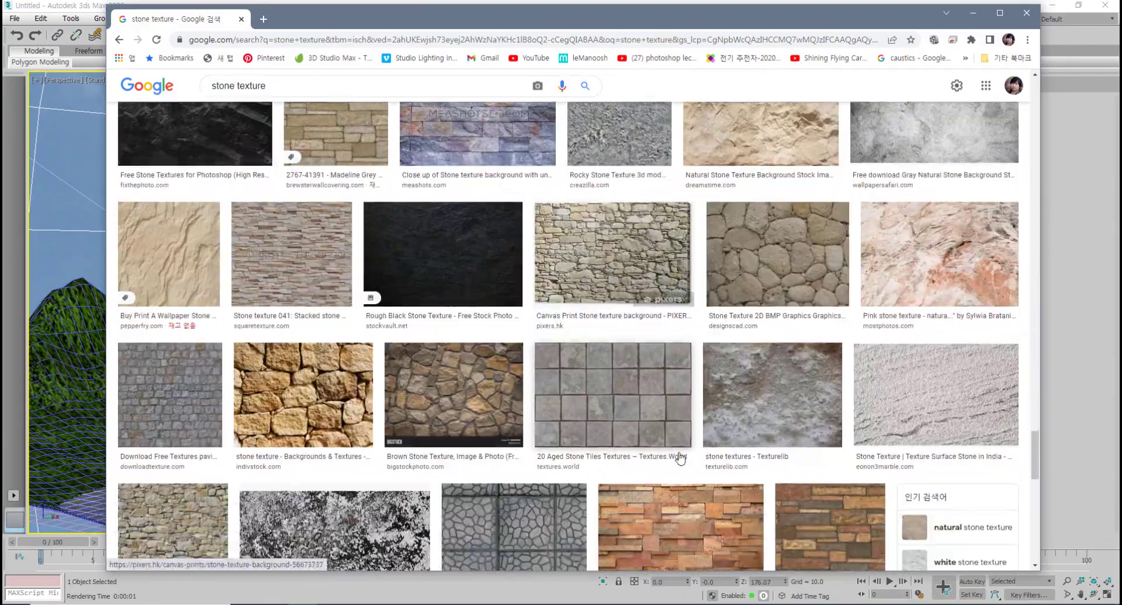
pyautogui.scroll(-20, 675, 480)
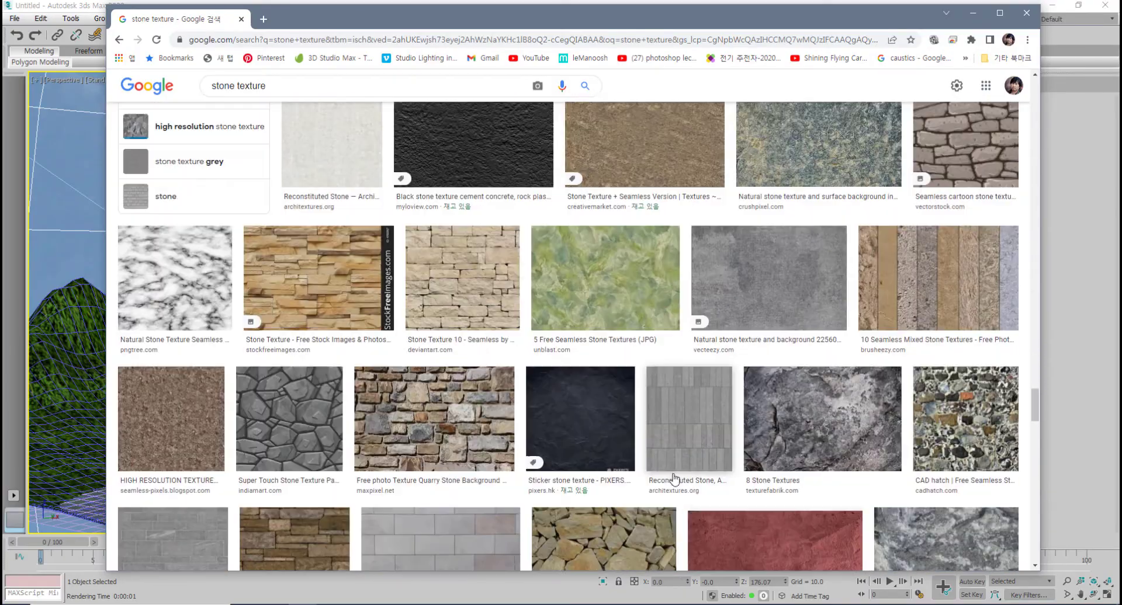
pyautogui.scroll(-15, 675, 479)
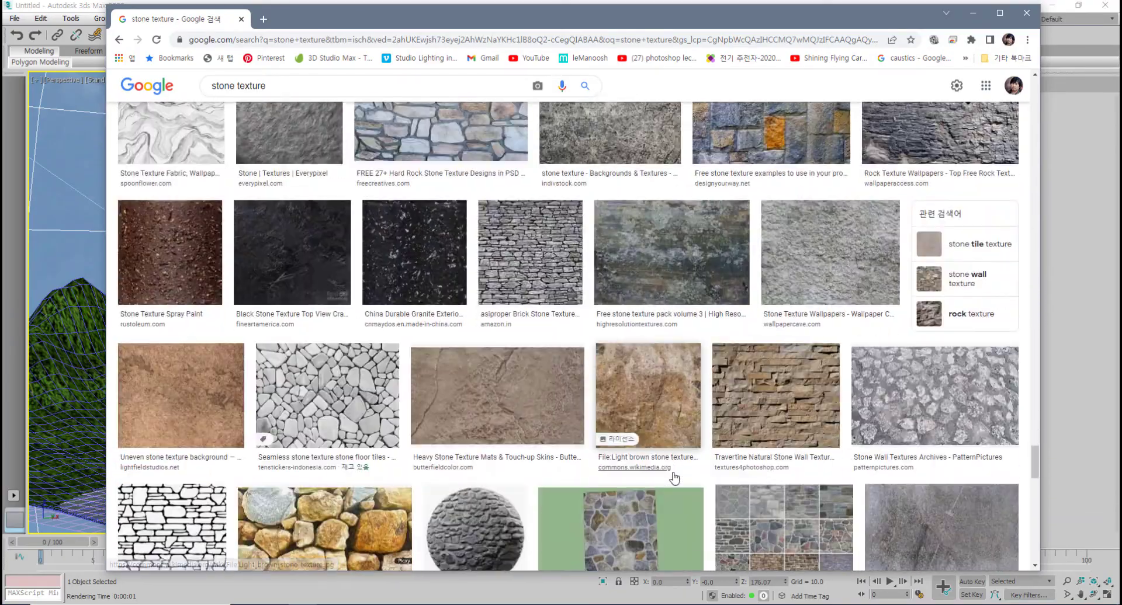
pyautogui.scroll(-20, 675, 478)
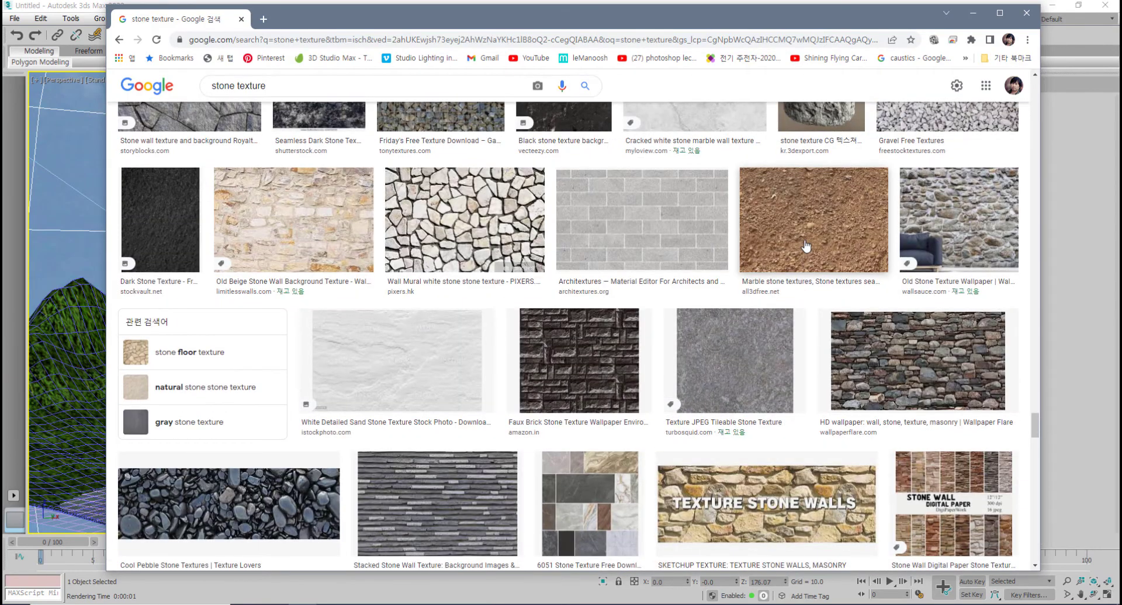
# - Preview the brown All3dfree.net marble stone texture and its related "Rock Small stones [3500x3500]" image
pyautogui.click(806, 247)
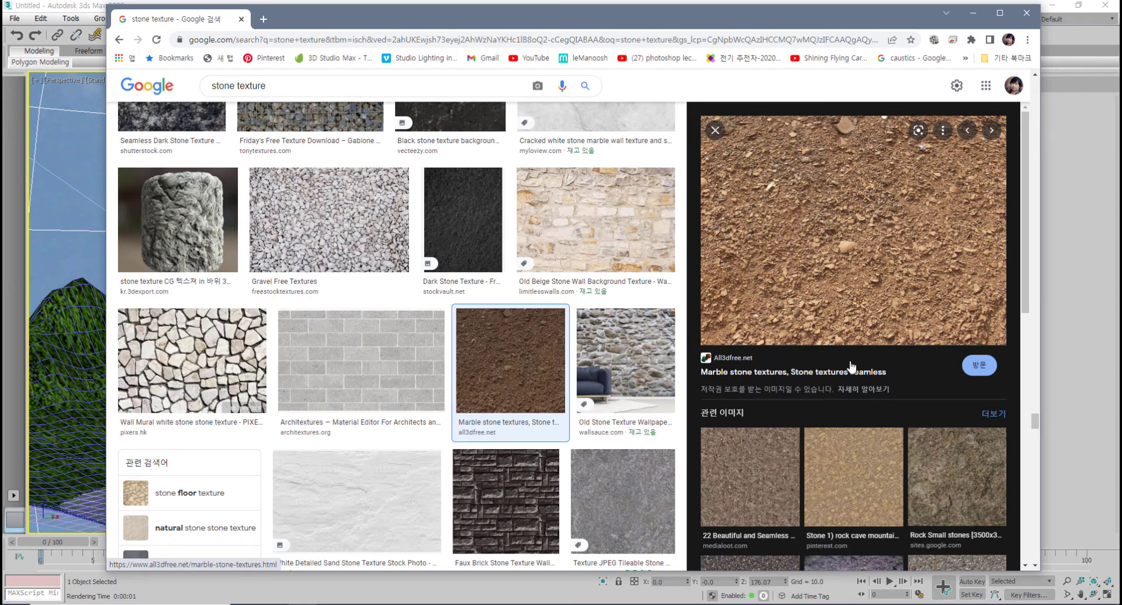
pyautogui.scroll(-2, 851, 366)
pyautogui.click(947, 388)
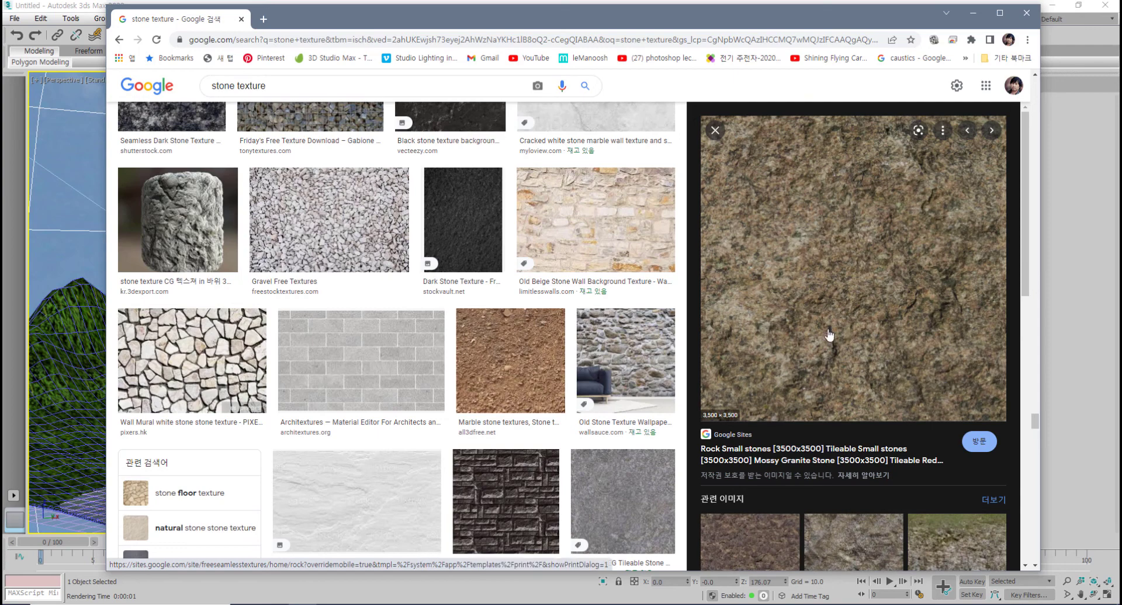
# - Search Google Images for "sky texture" and preview the High Quality Textures image of a blue sky with small scattered clouds
pyautogui.moveTo(235, 86); pyautogui.dragTo(157, 86)
pyautogui.write('sky')
pyautogui.press('Return')
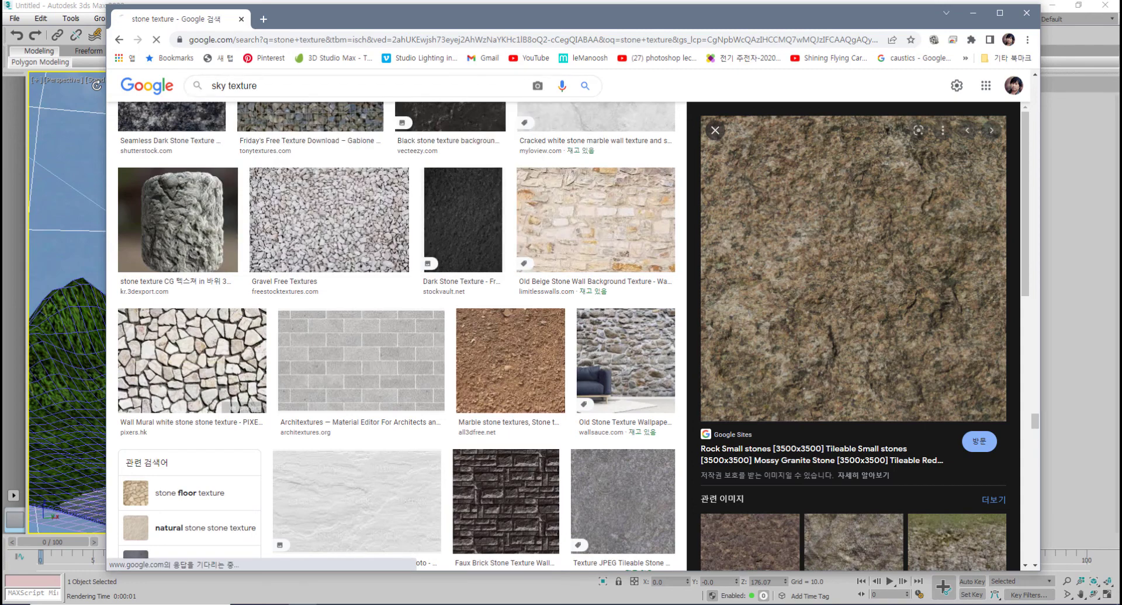
pyautogui.scroll(-5, 325, 366)
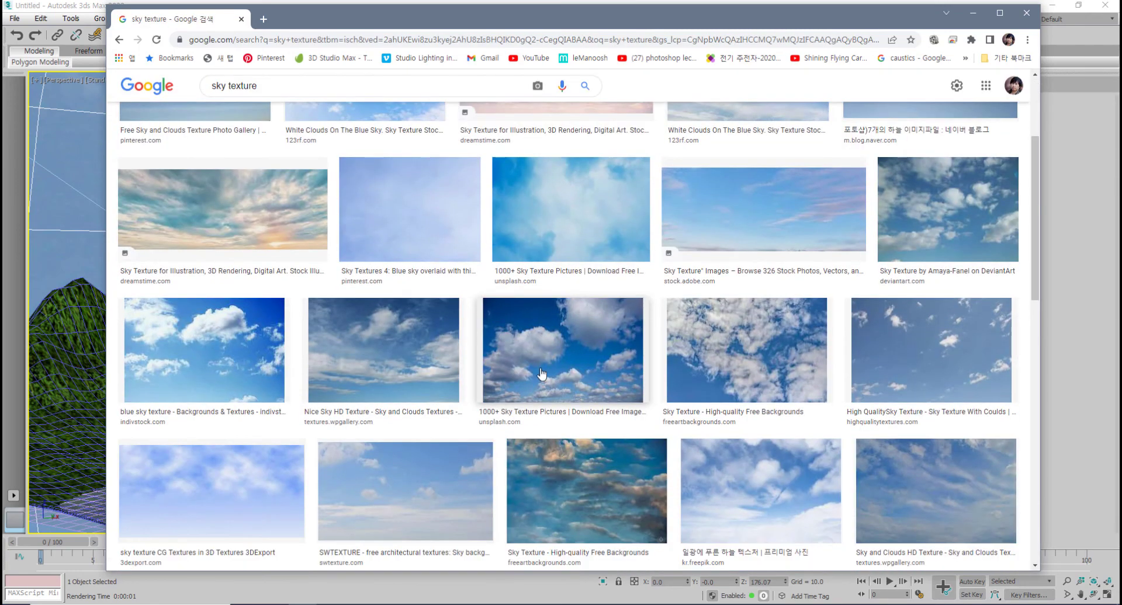
pyautogui.scroll(1, 763, 370)
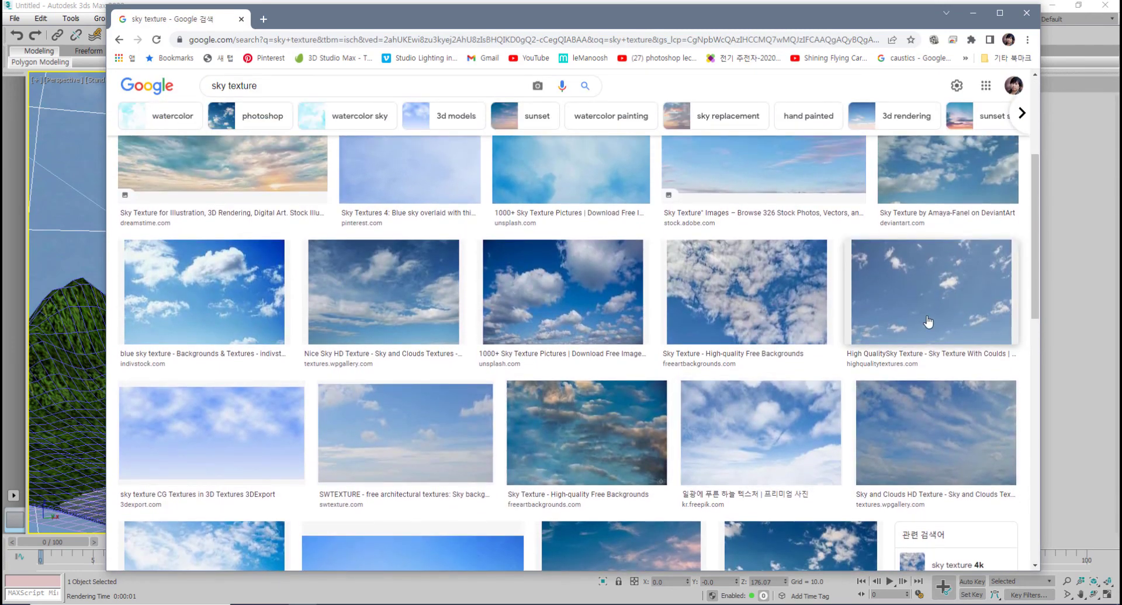
pyautogui.click(927, 319)
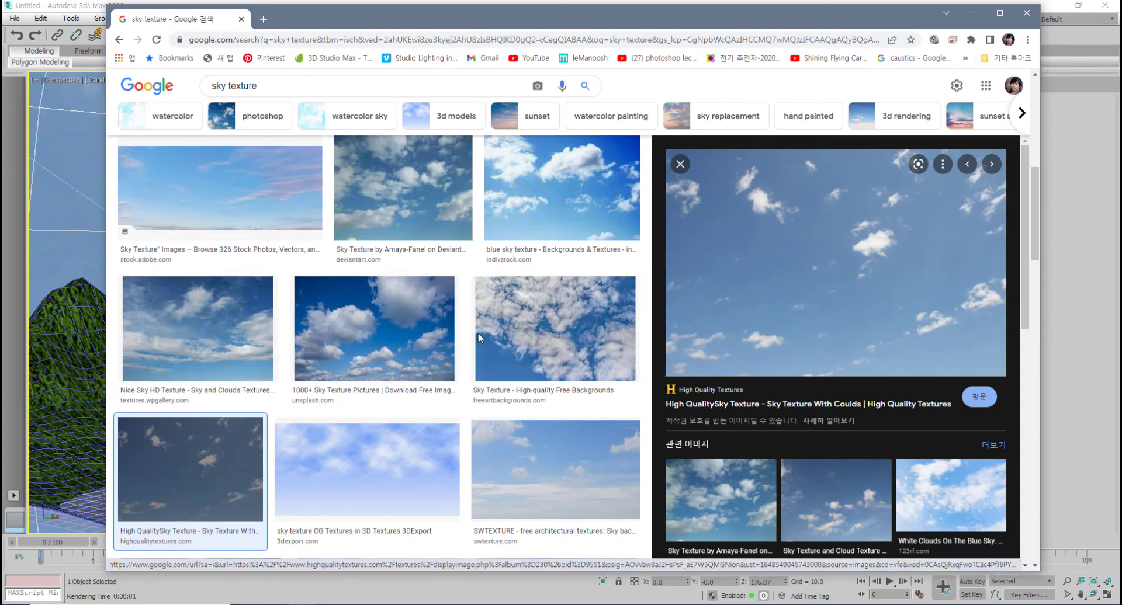
# - Switch back to 3ds Max and render the perspective view framed on the teapot in the lake with hills and sky behind
pyautogui.moveTo(771, 21); pyautogui.dragTo(0, 204)
pyautogui.moveTo(326, 328); pyautogui.dragTo(309, 439, button='middle')
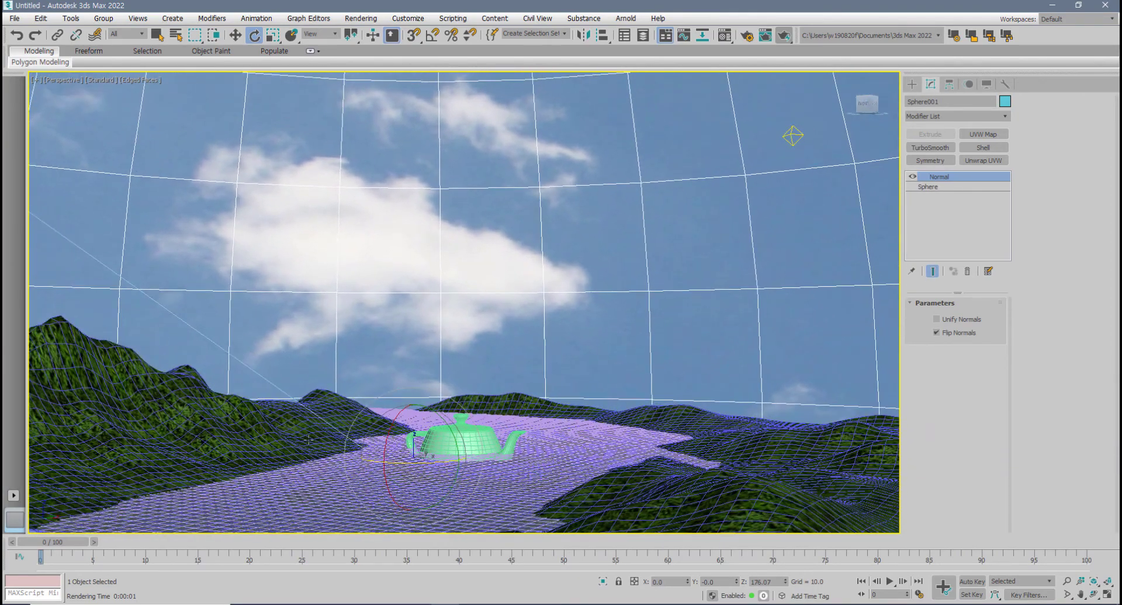
pyautogui.keyDown('alt'); pyautogui.moveTo(406, 452); pyautogui.dragTo(429, 443, button='middle'); pyautogui.keyUp('alt')
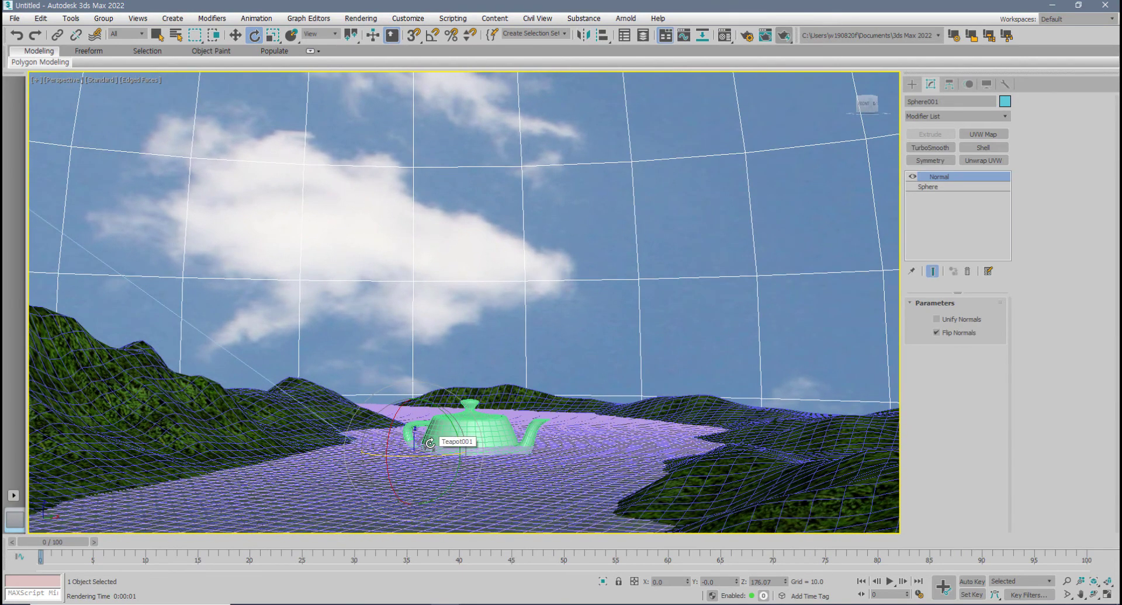
pyautogui.click(785, 36)
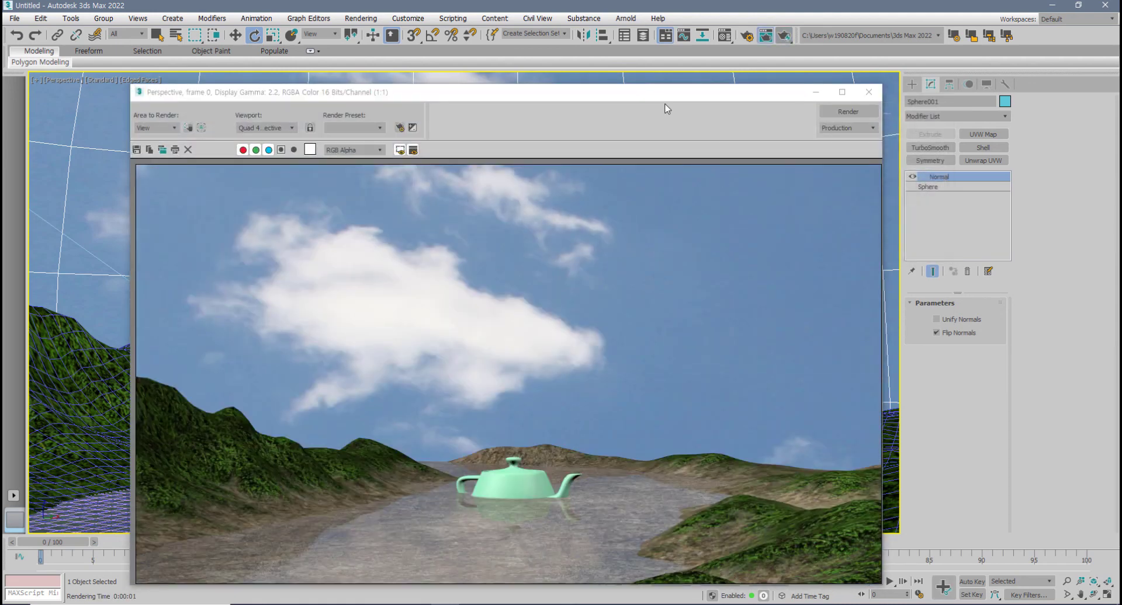
pyautogui.moveTo(665, 95); pyautogui.dragTo(644, 64)
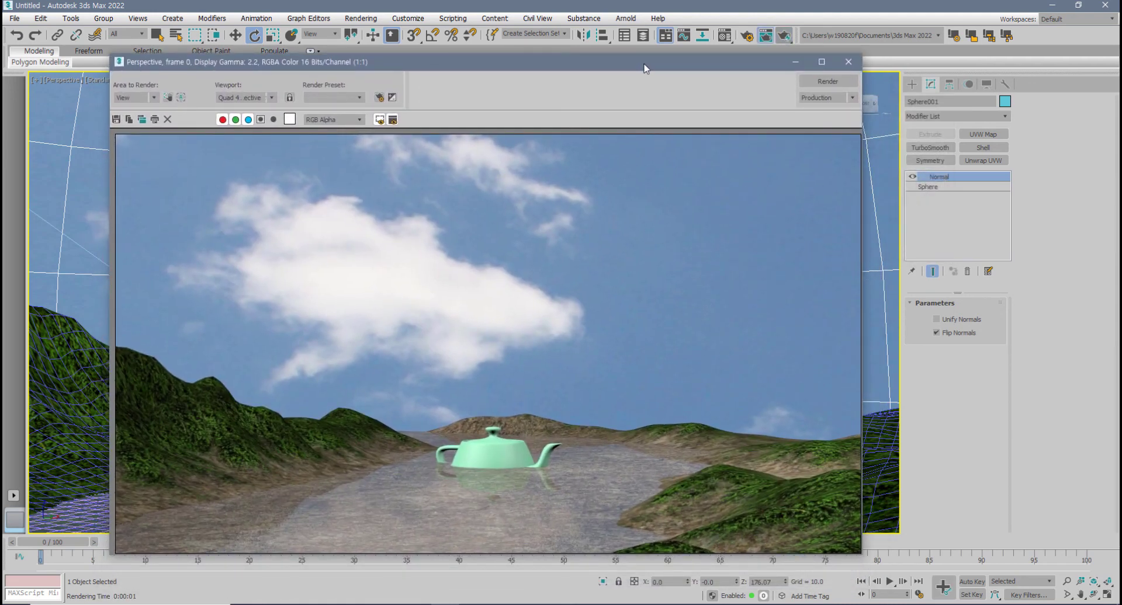